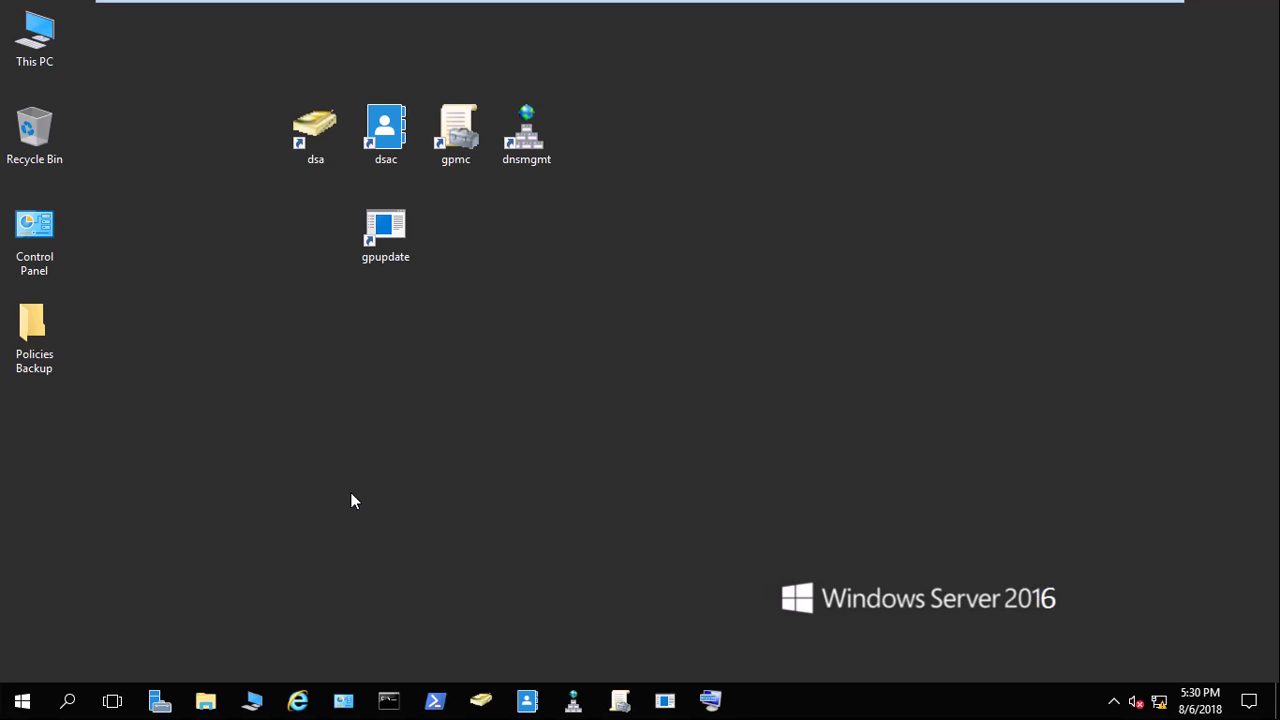
Launch Group Policy Management and expand Forest: Kamel.com > Domains > Kamel.com.
left_click(456, 130)
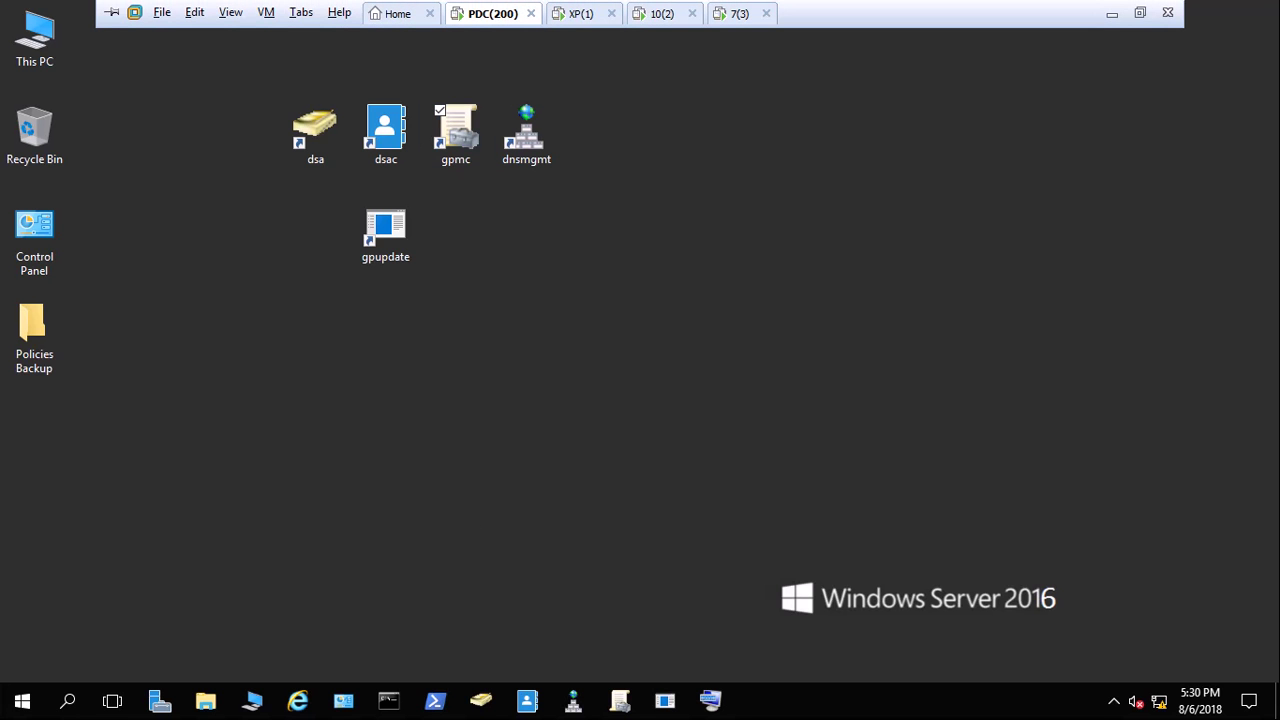
double_click(456, 130)
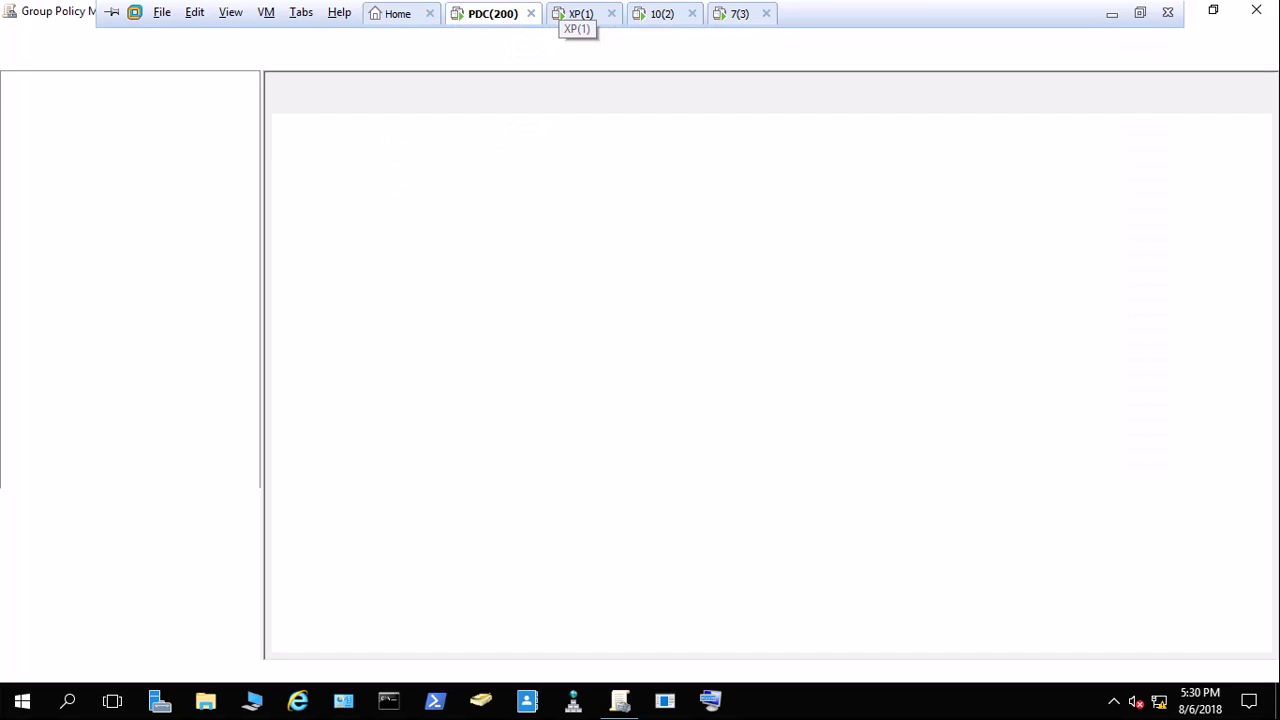
left_click(80, 116)
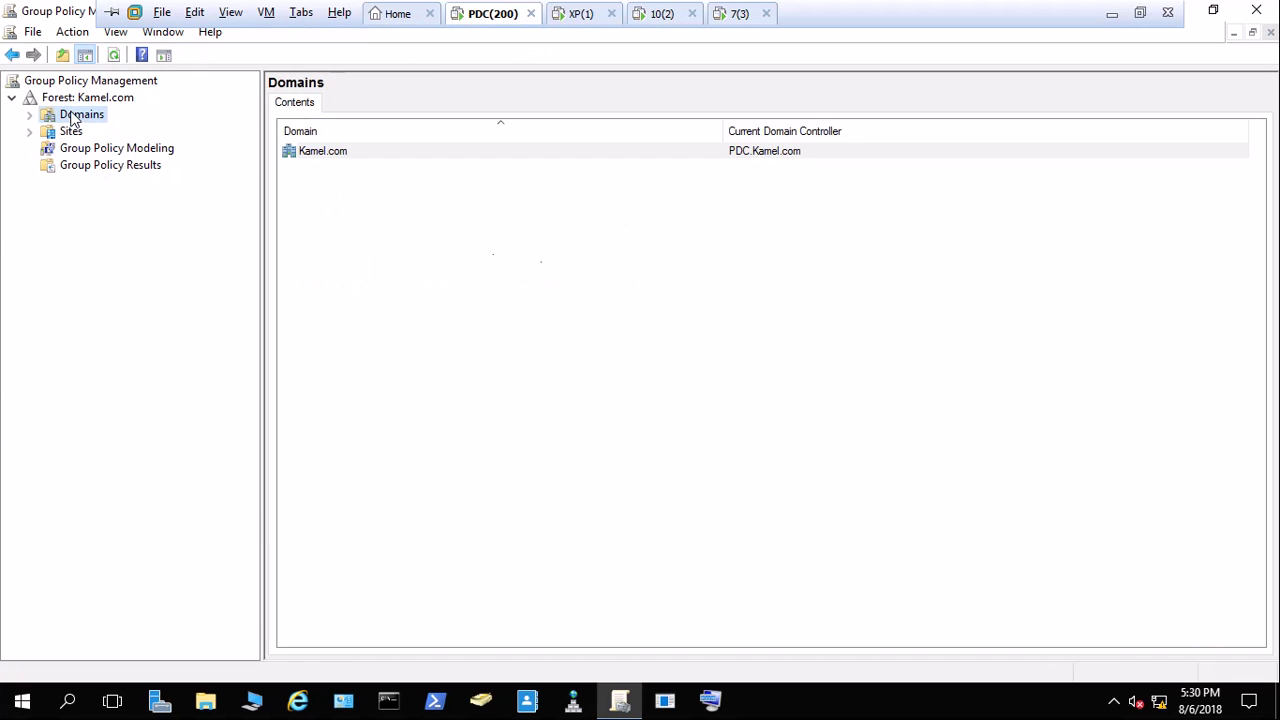
double_click(79, 120)
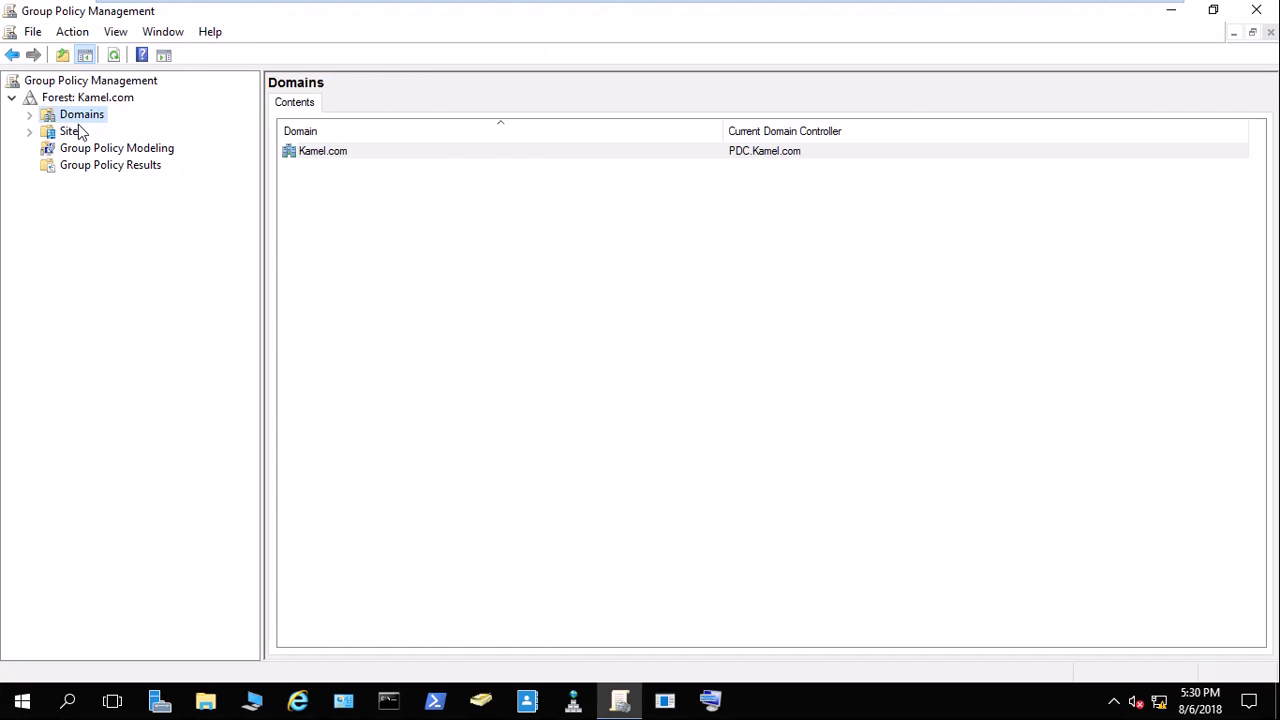
left_click(74, 131)
double_click(80, 116)
double_click(91, 135)
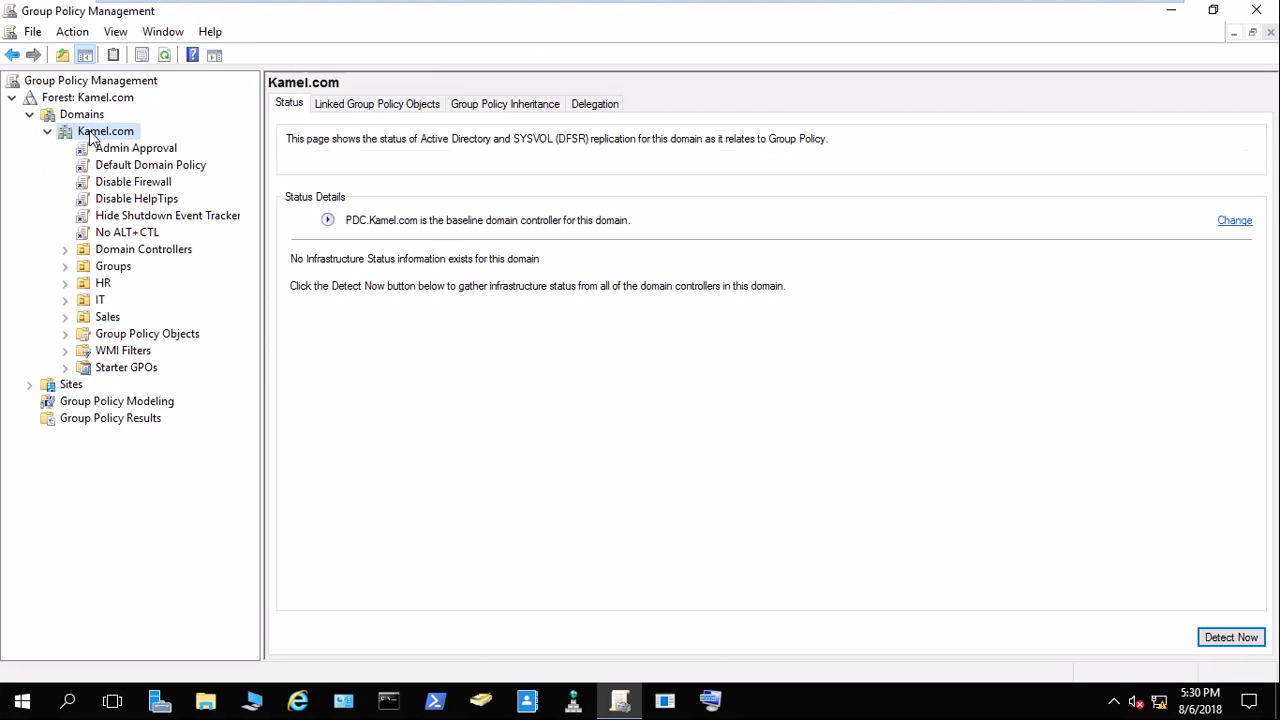
Try creating a GPO named '1' linked to Kamel.com, then cancel after the duplicate-name error.
right_click(92, 137)
left_click(140, 145)
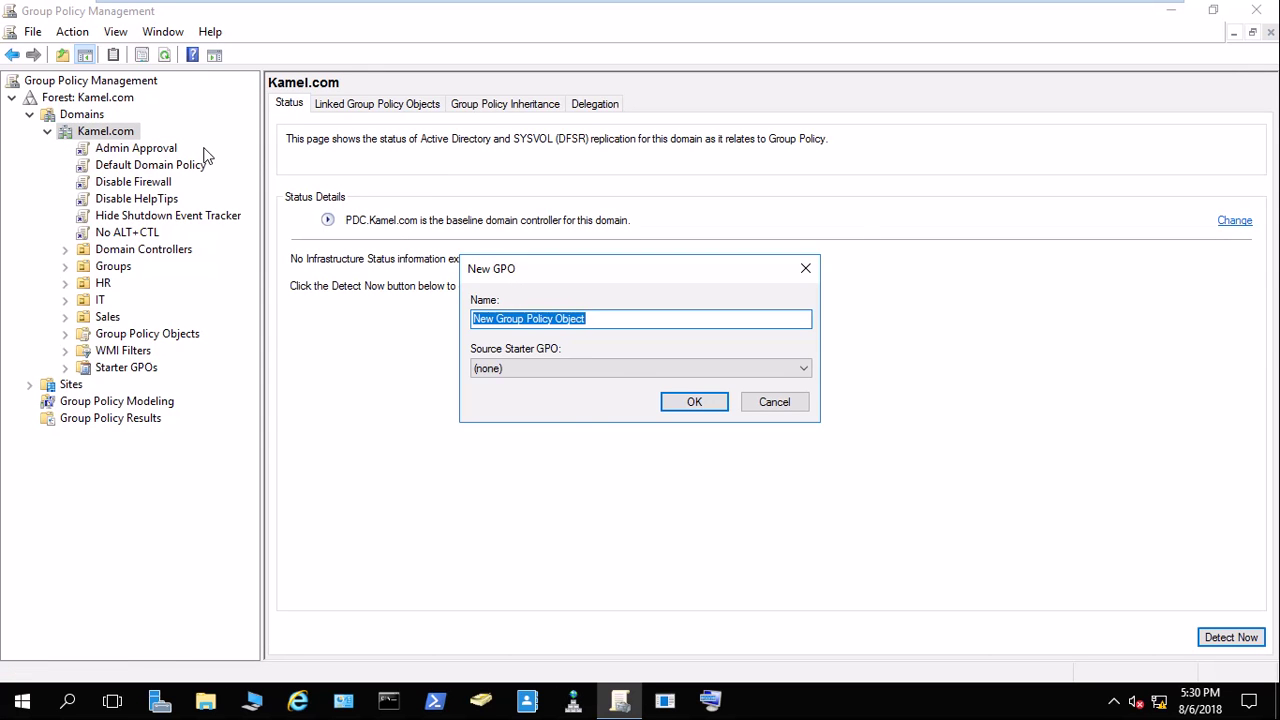
type("1")
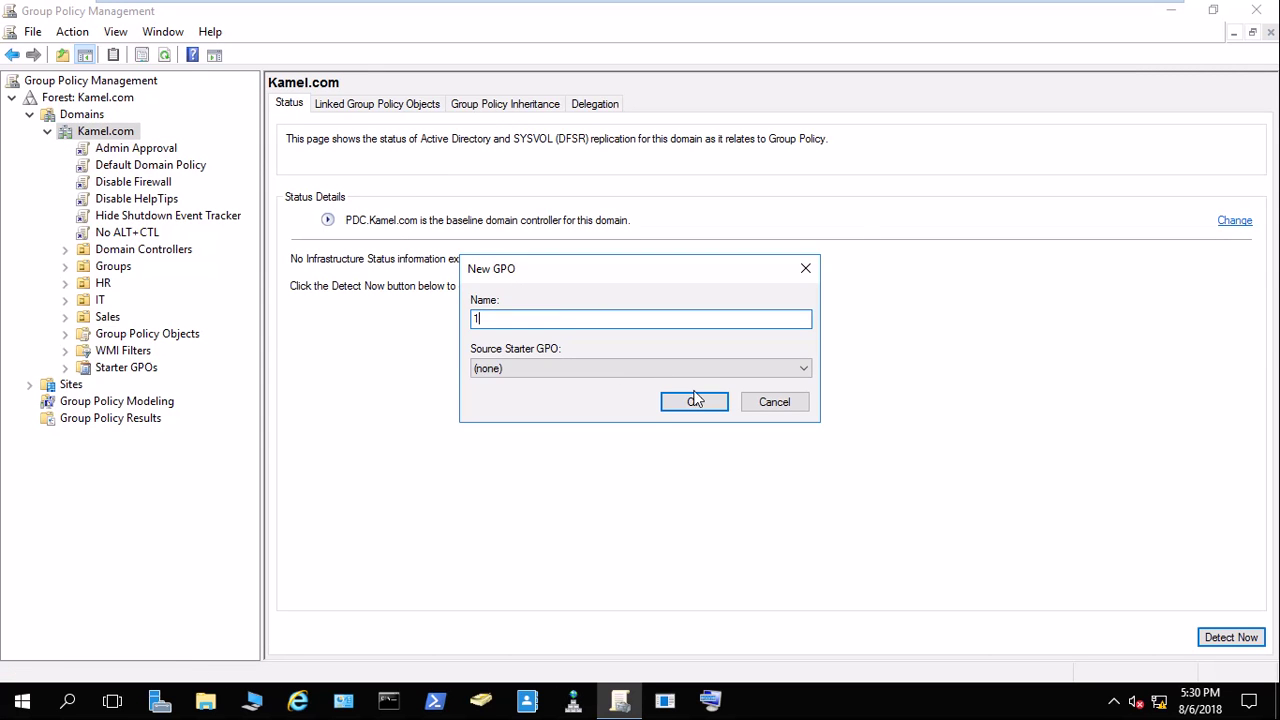
left_click(695, 399)
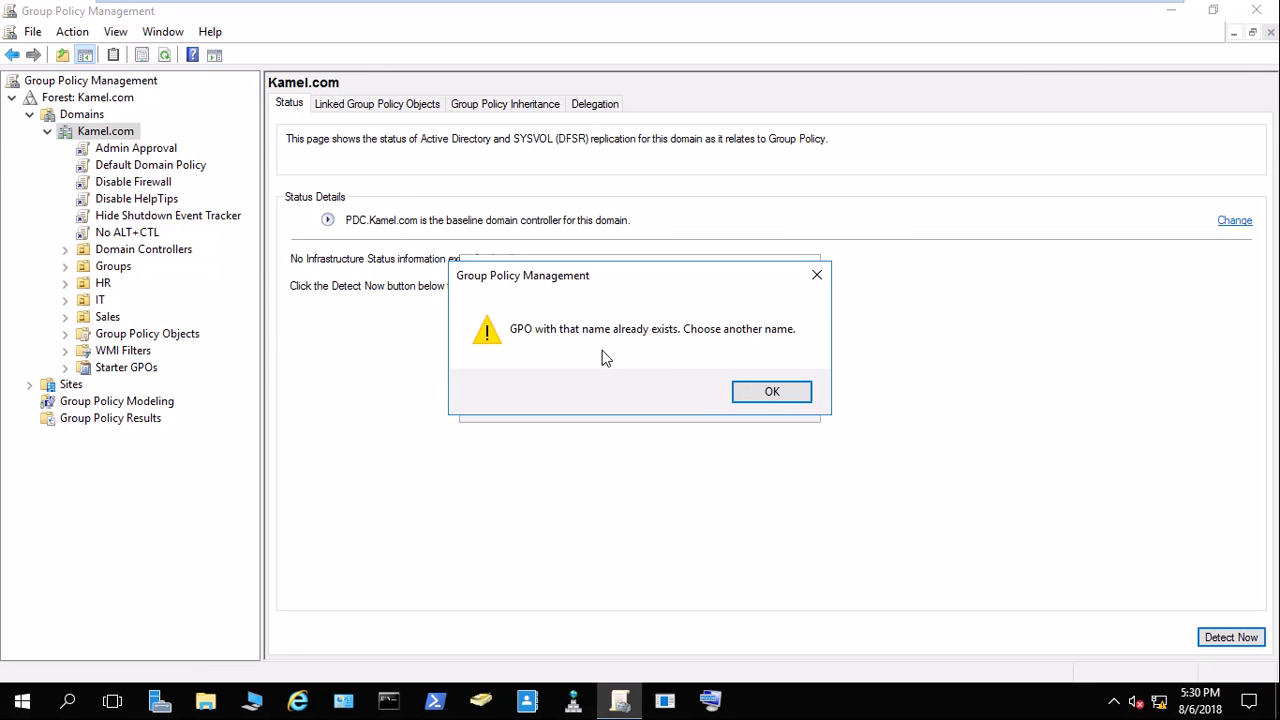
left_click(774, 392)
left_click(774, 402)
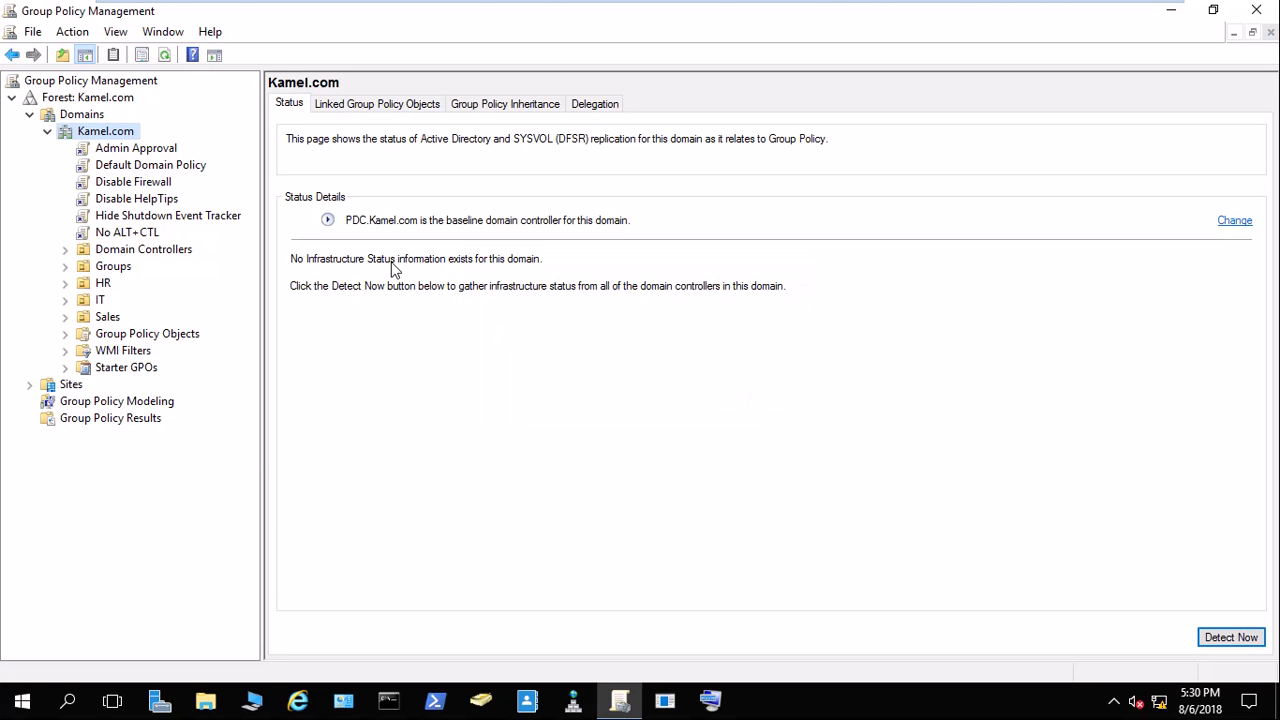
Create a new GPO named '2' linked to the Kamel.com domain.
right_click(108, 132)
left_click(155, 143)
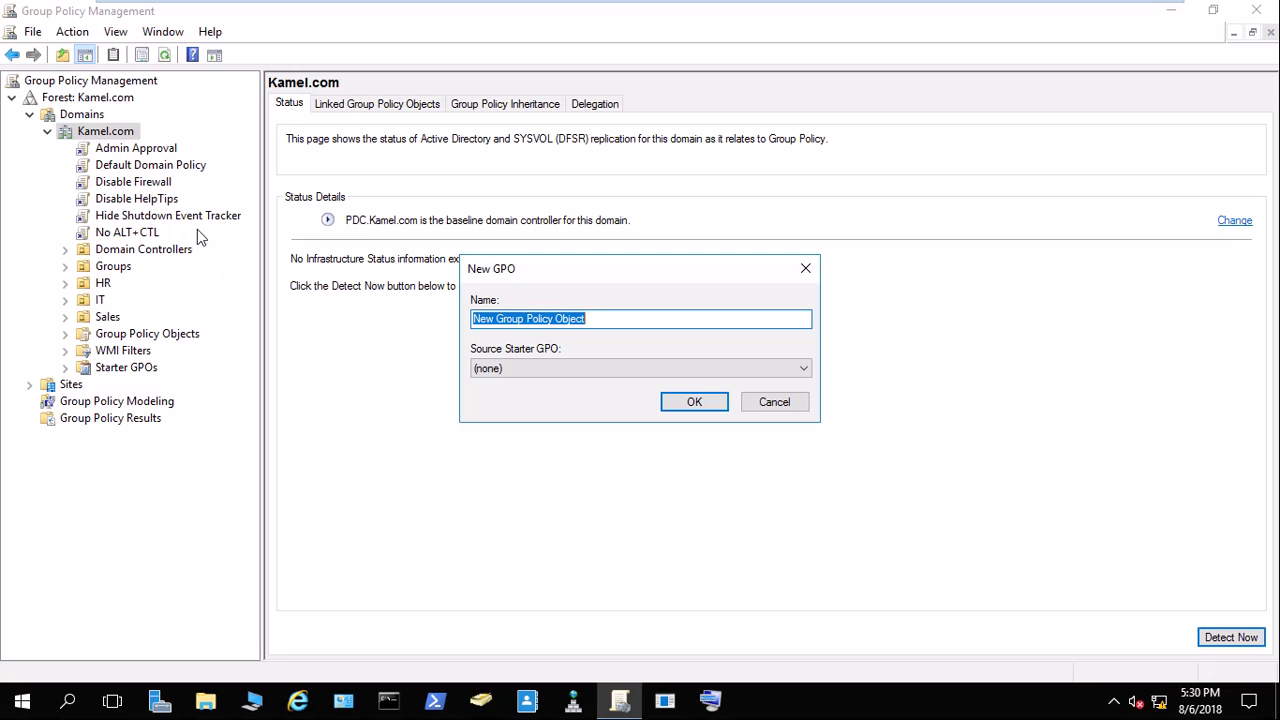
type("2")
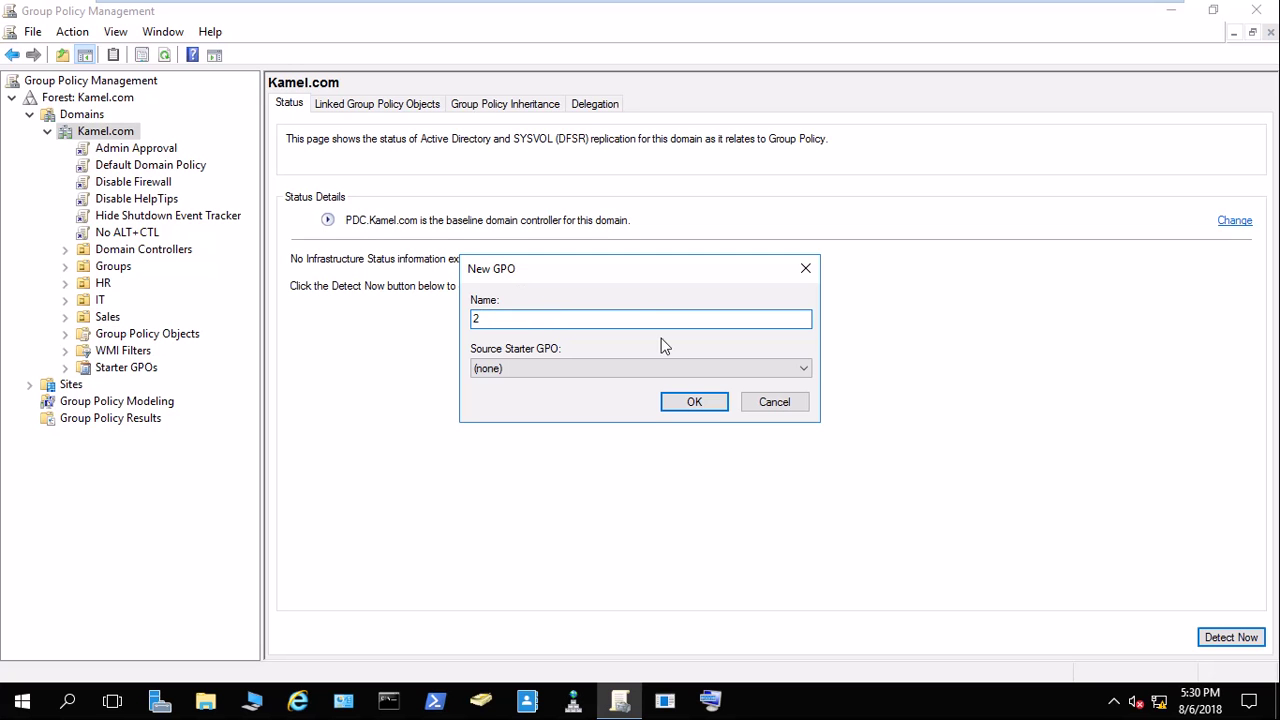
left_click(694, 402)
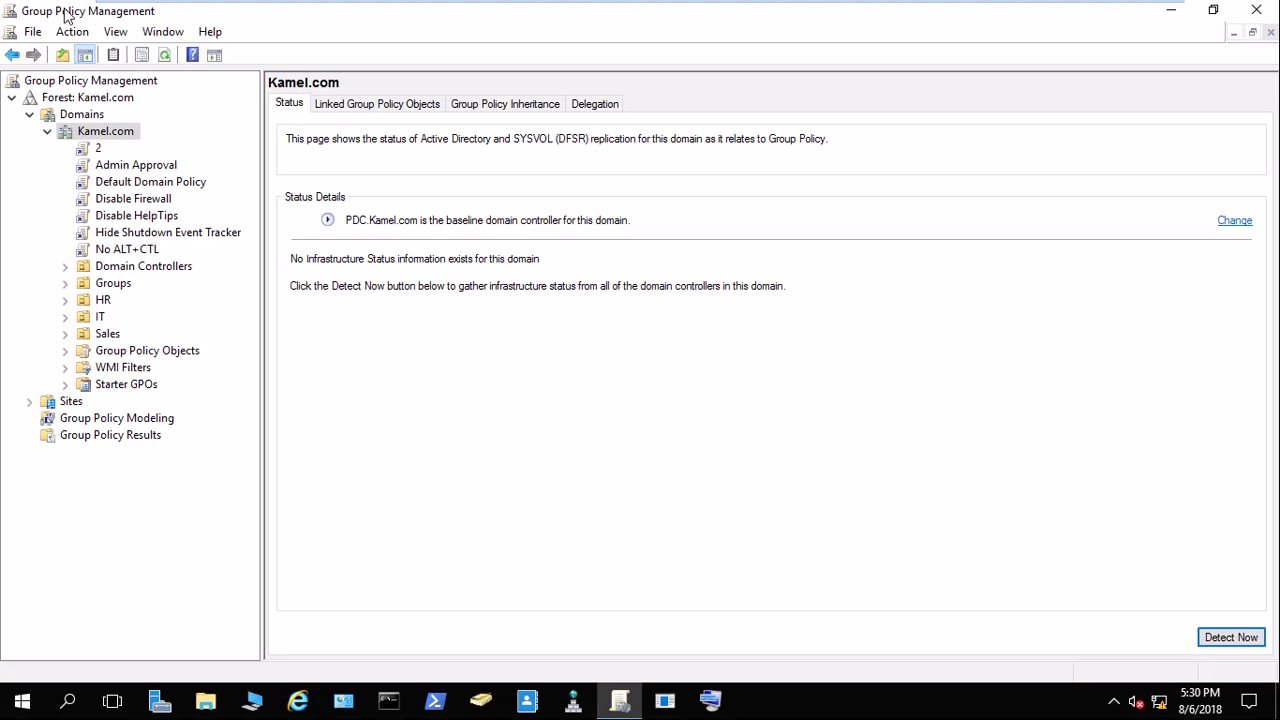
Edit GPO 2 in a maximized editor and open Computer Configuration > Policies > Windows Settings > Security Settings.
right_click(96, 149)
left_click(130, 162)
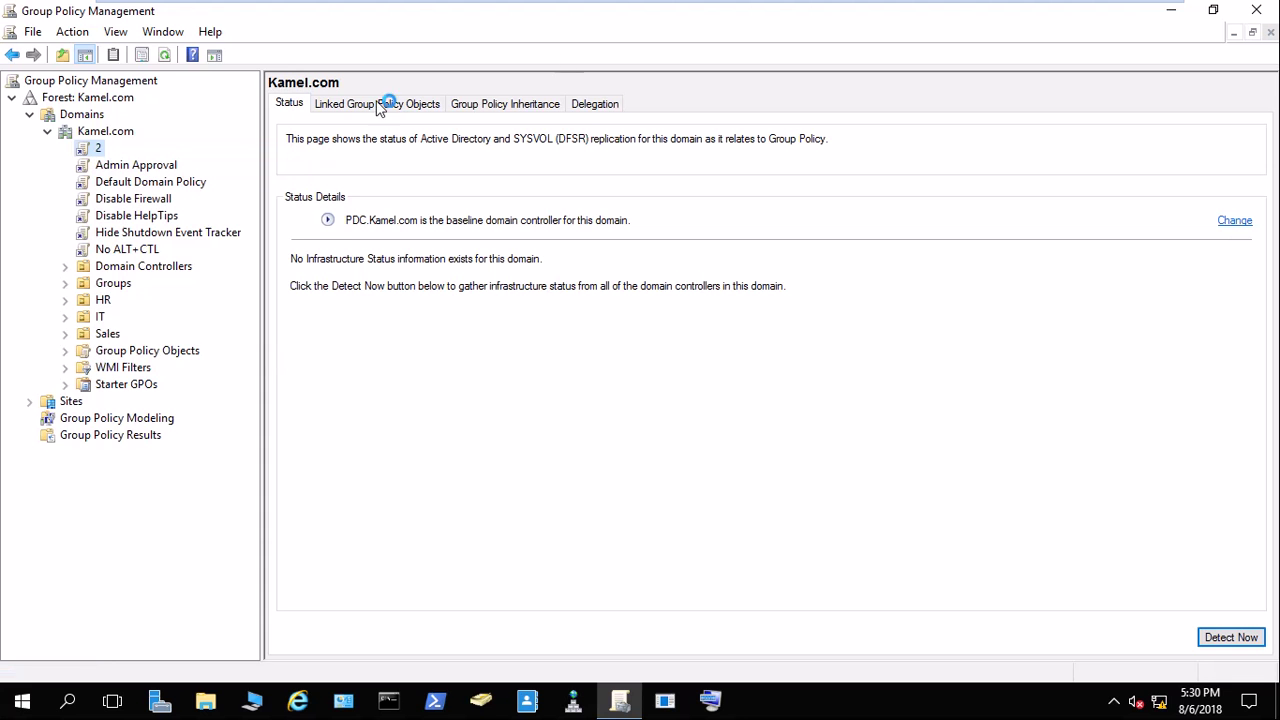
mouse_move(720, 20)
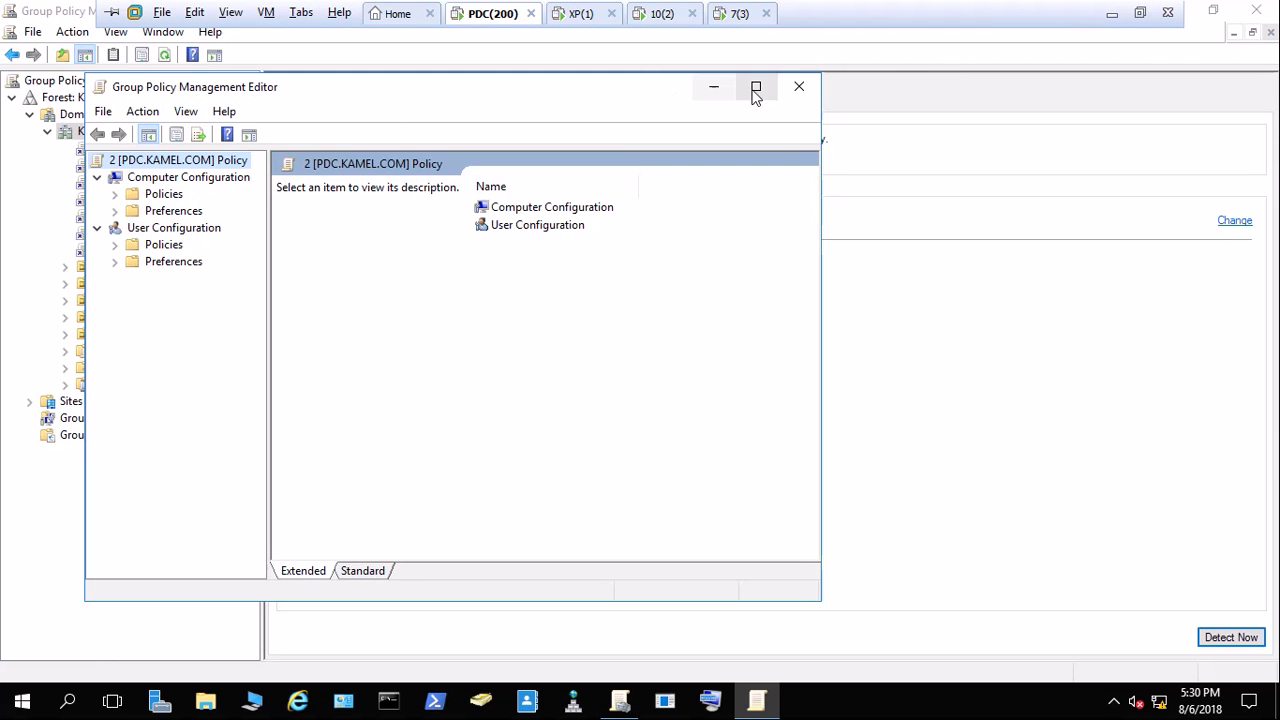
left_click(755, 88)
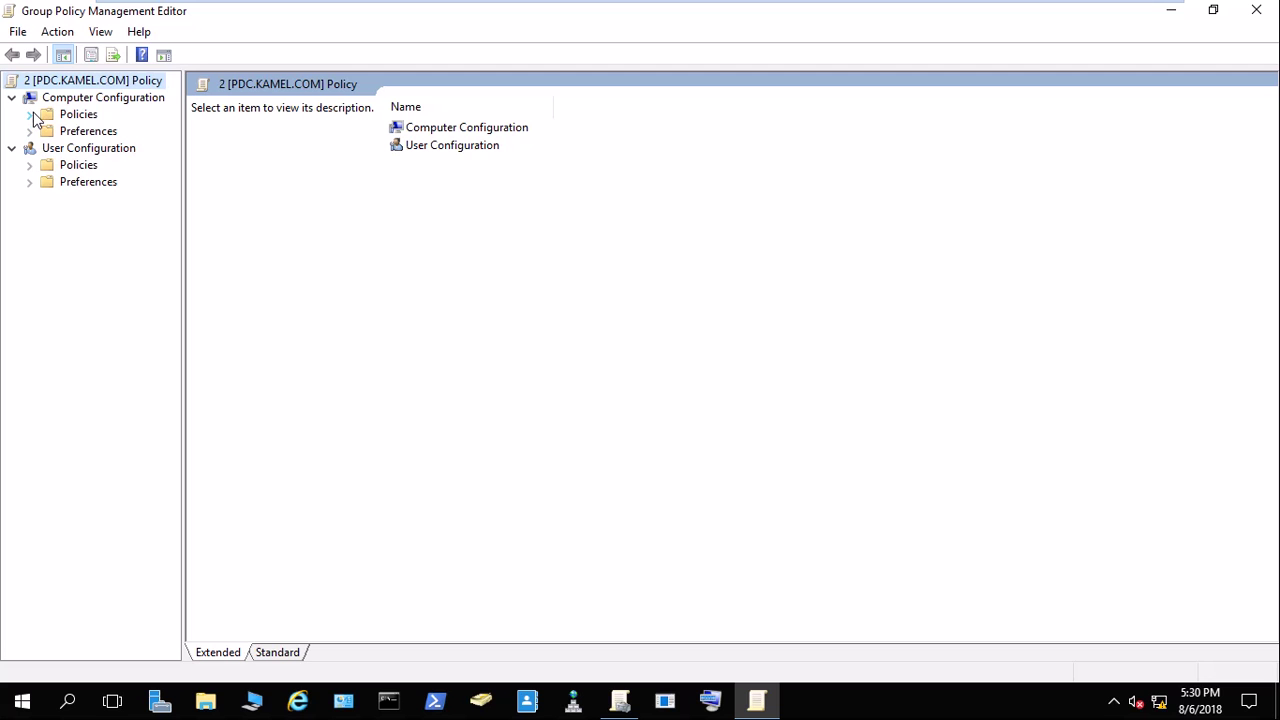
left_click(30, 116)
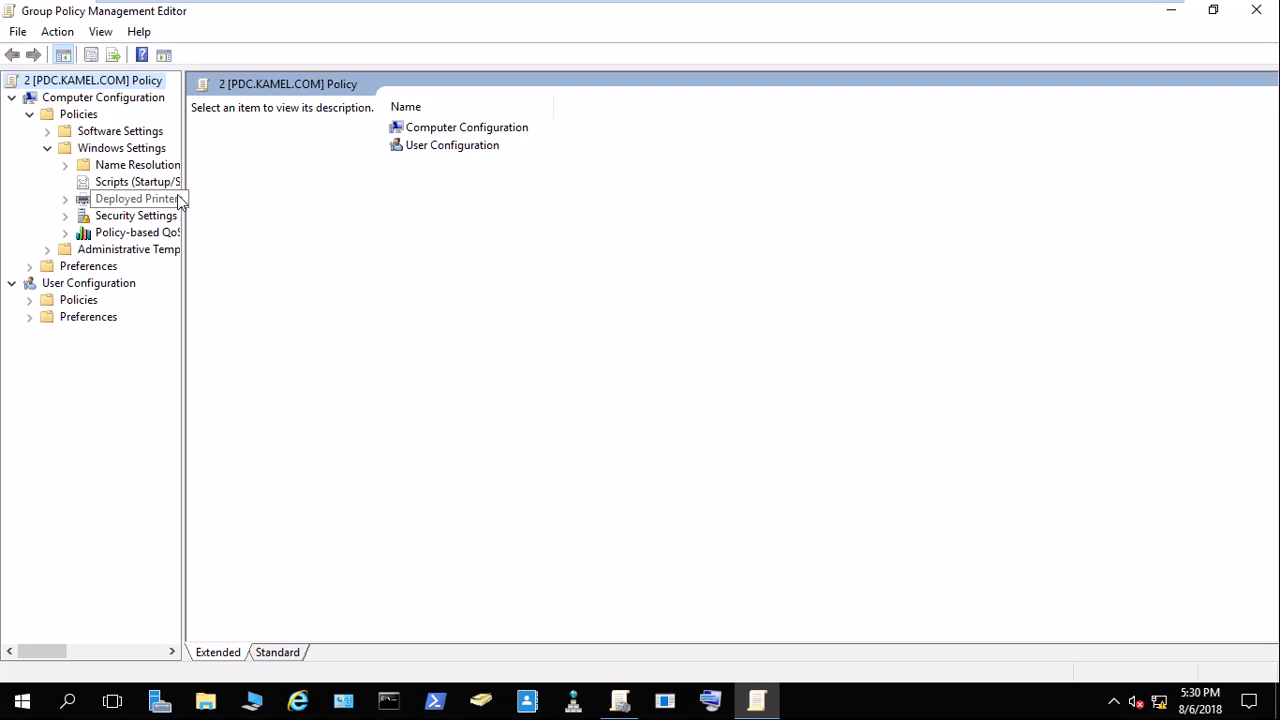
left_click_drag(184, 195, 349, 213)
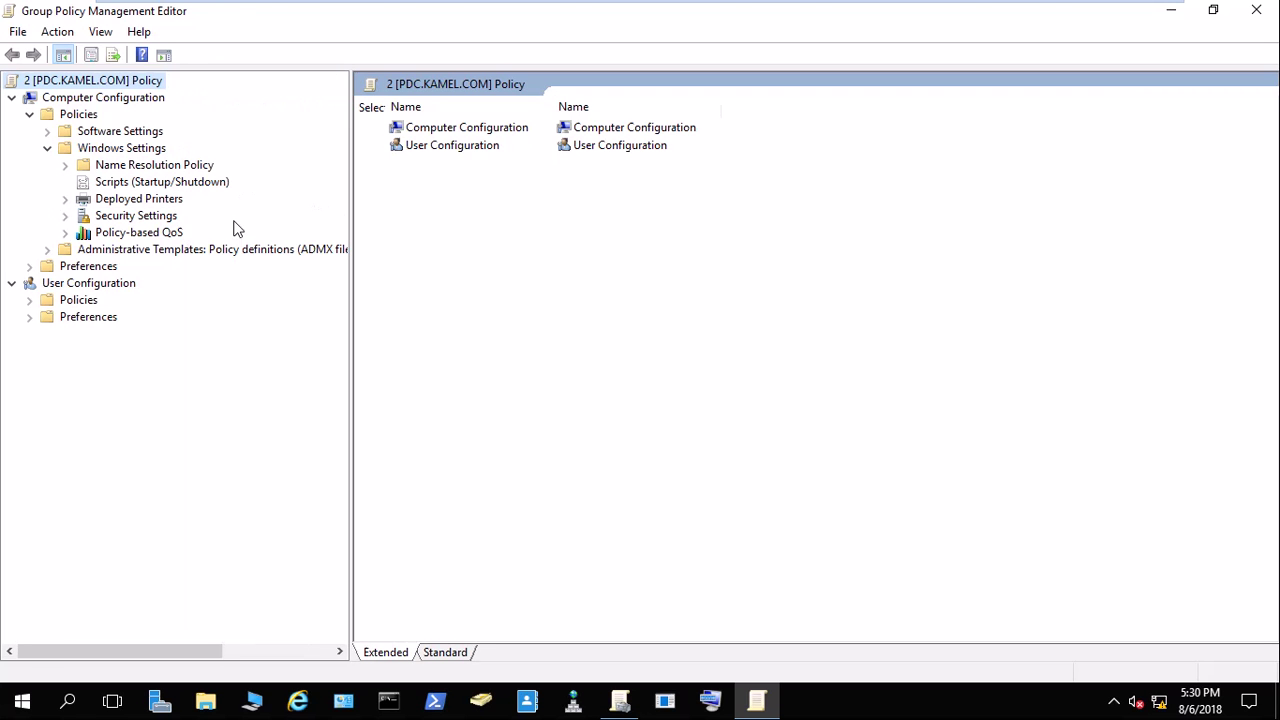
left_click(112, 217)
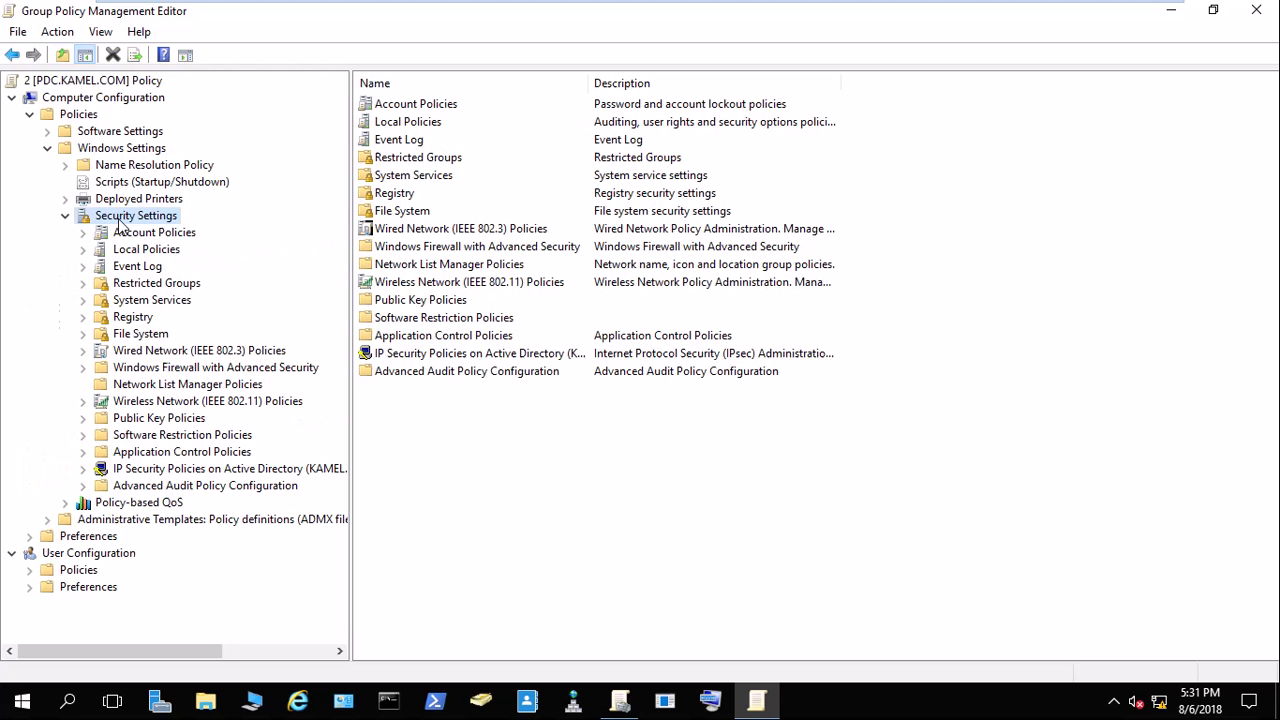
Open Local Policies > Security Options in the Security Settings tree.
left_click(143, 238)
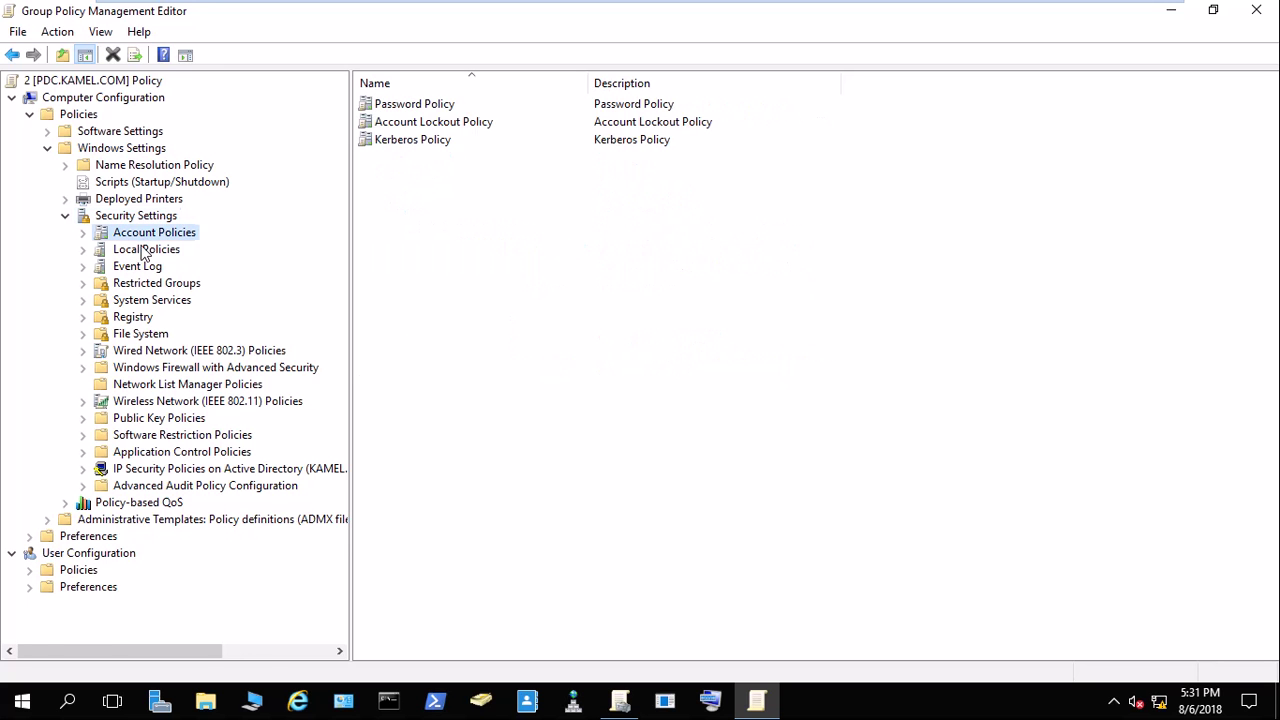
left_click(145, 250)
left_click(160, 300)
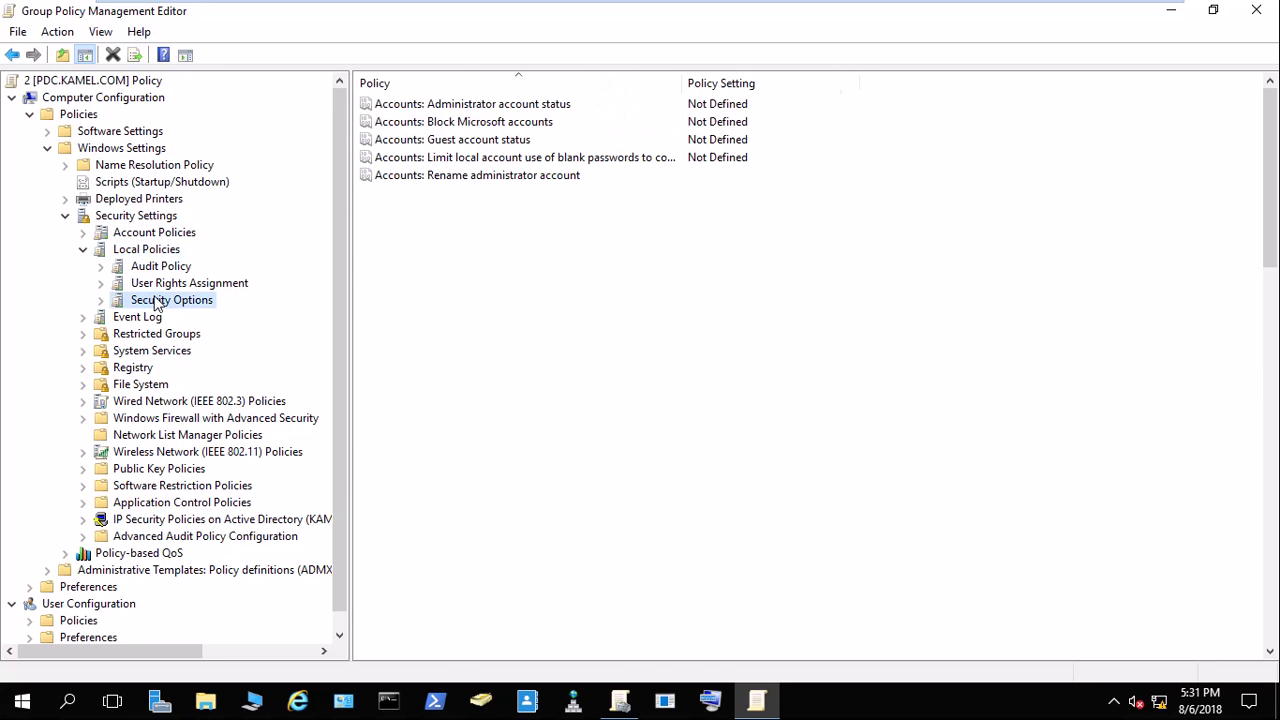
left_click(507, 358)
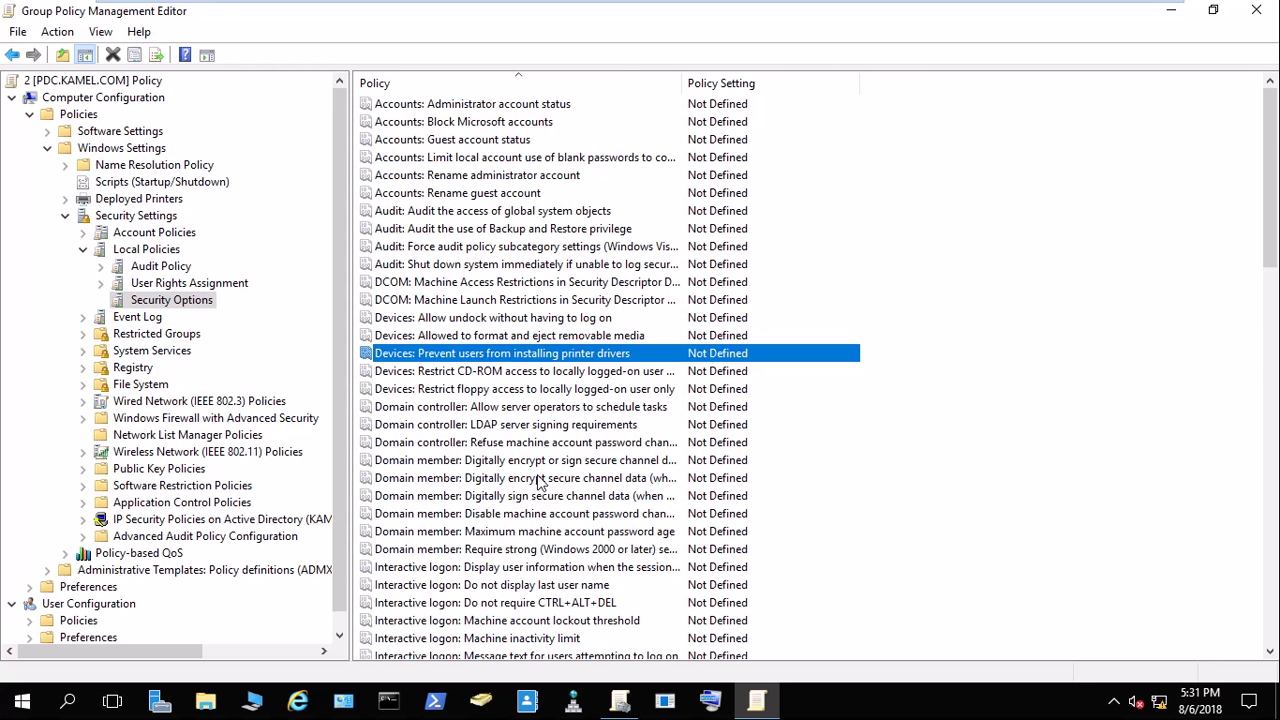
Widen the Policy column and select the Interactive logon message text and title policies.
scroll(542, 494, "down", 3)
scroll(542, 494, "down", 3)
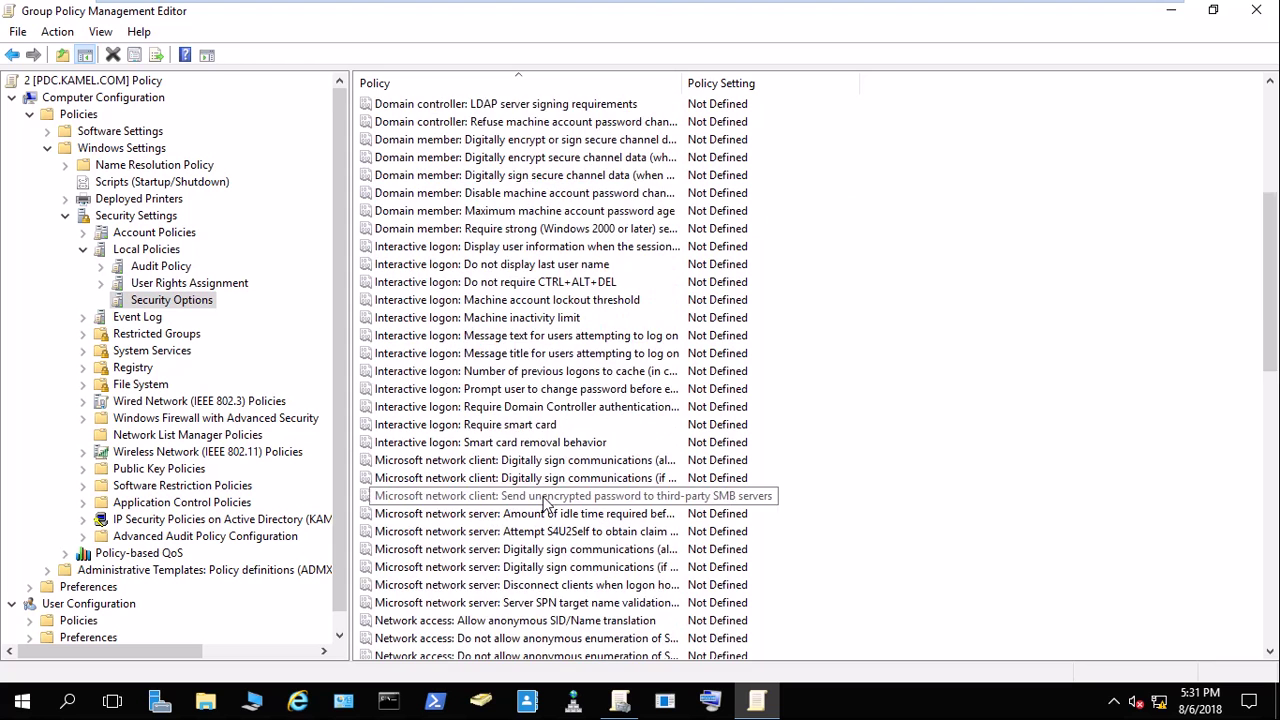
scroll(546, 503, "down", 8)
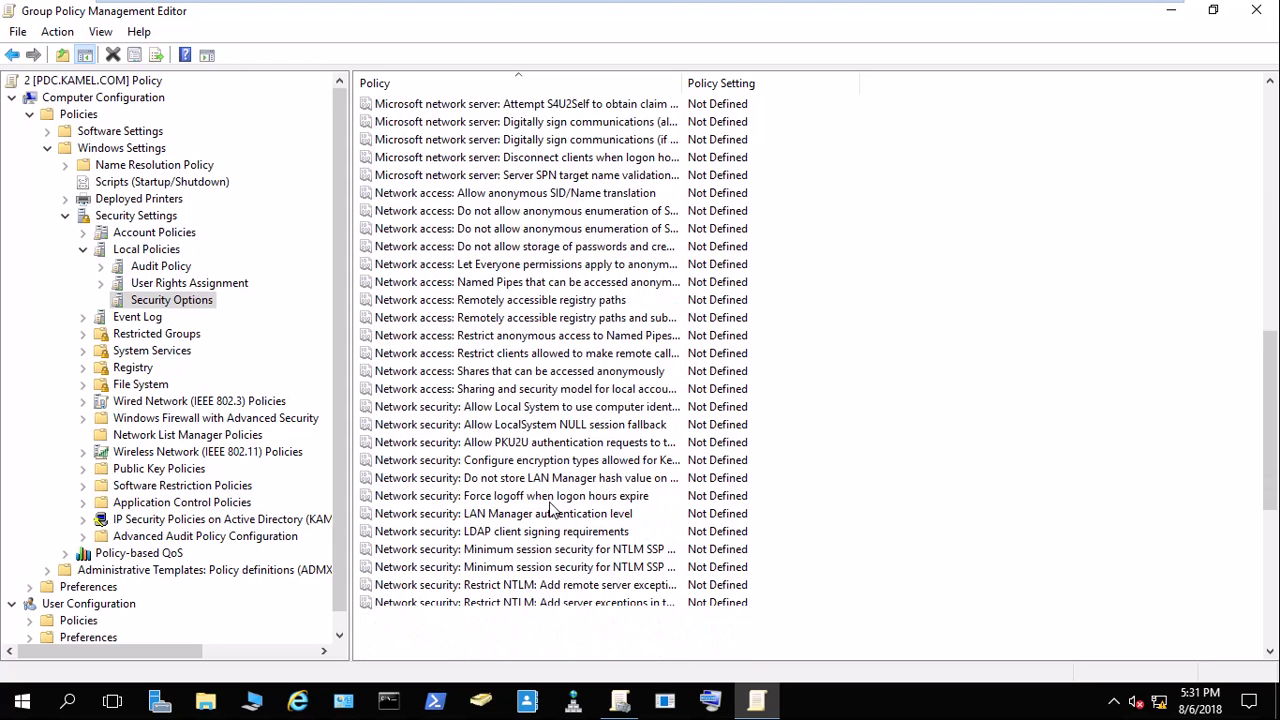
scroll(550, 507, "down", 8)
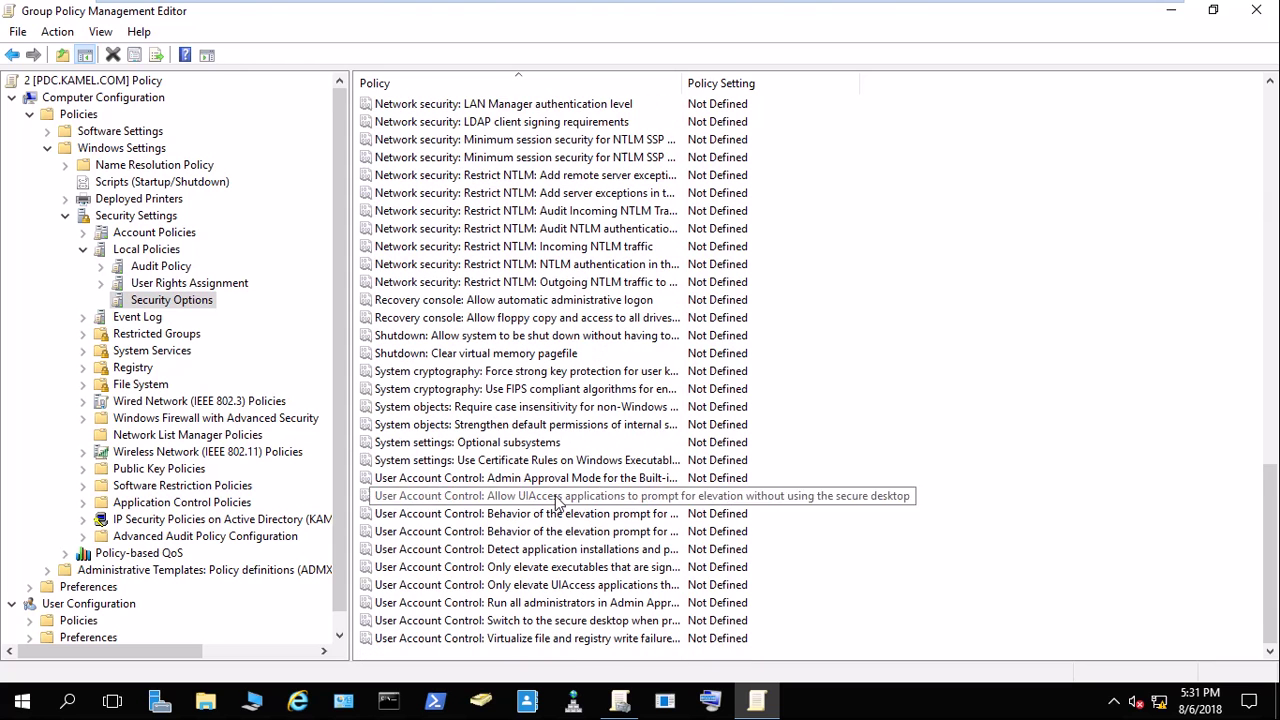
scroll(558, 500, "up", 2)
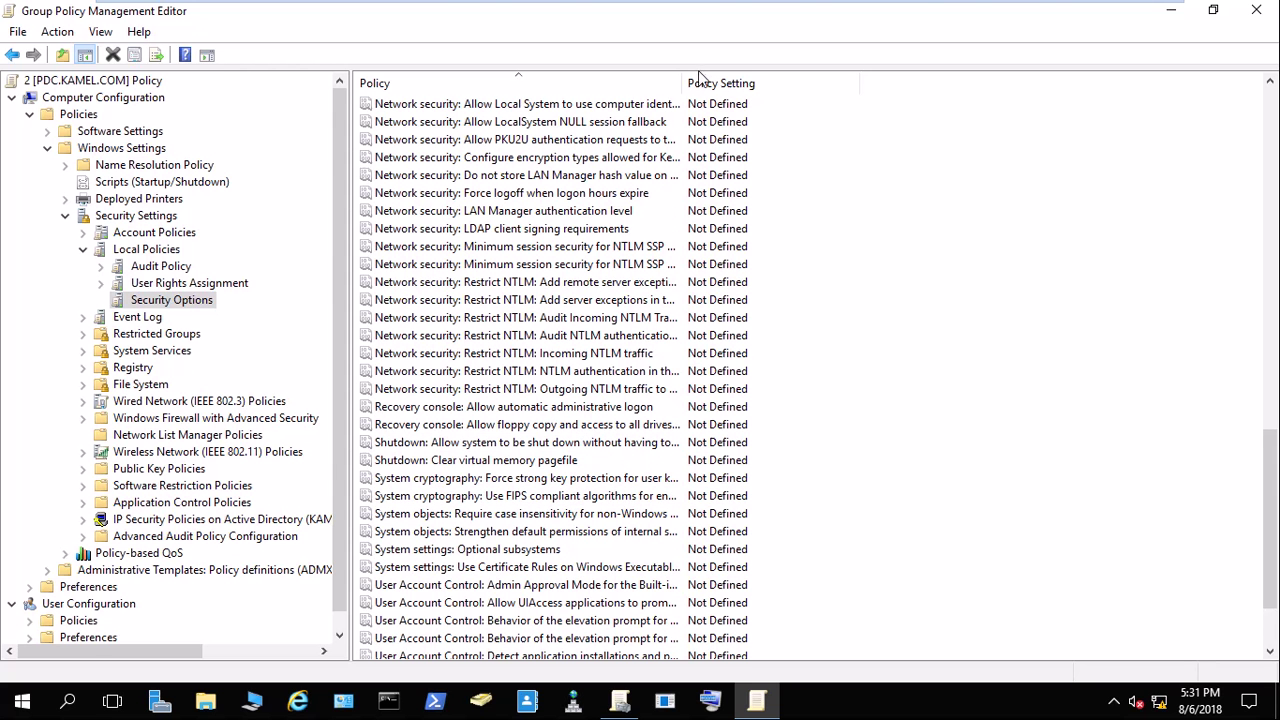
left_click_drag(686, 86, 874, 82)
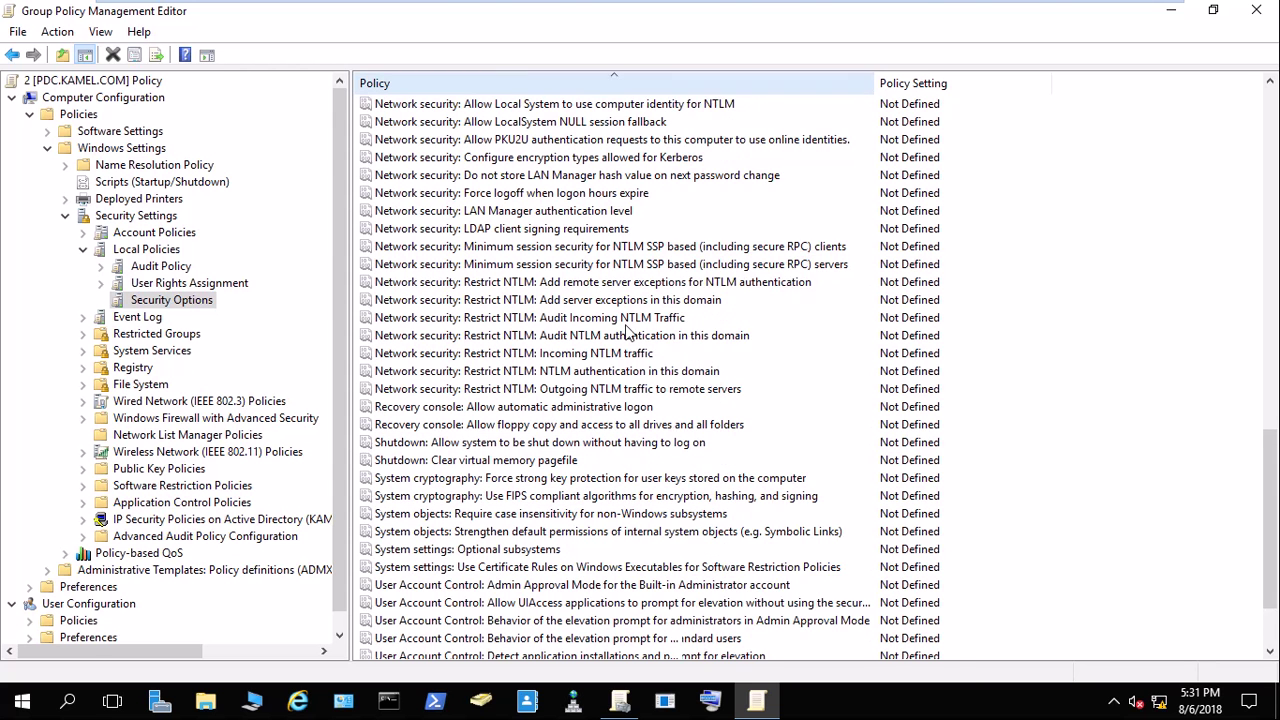
scroll(627, 333, "up", 3)
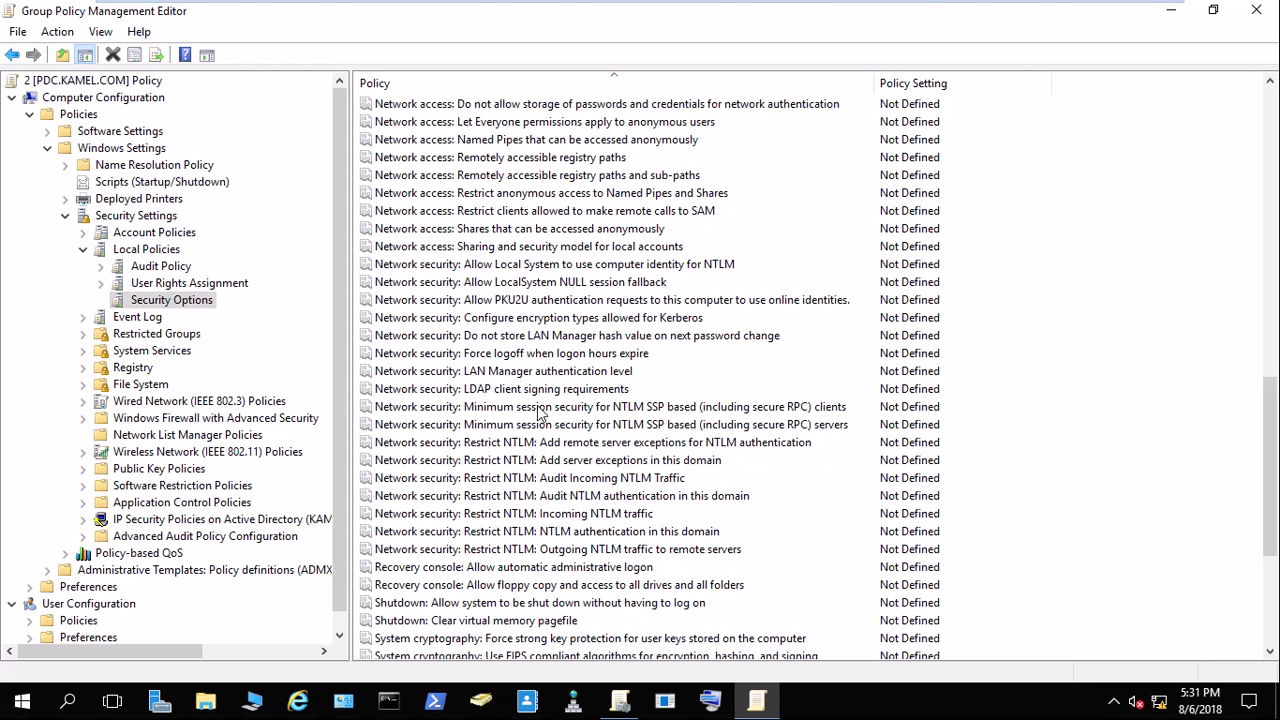
scroll(540, 412, "up", 3)
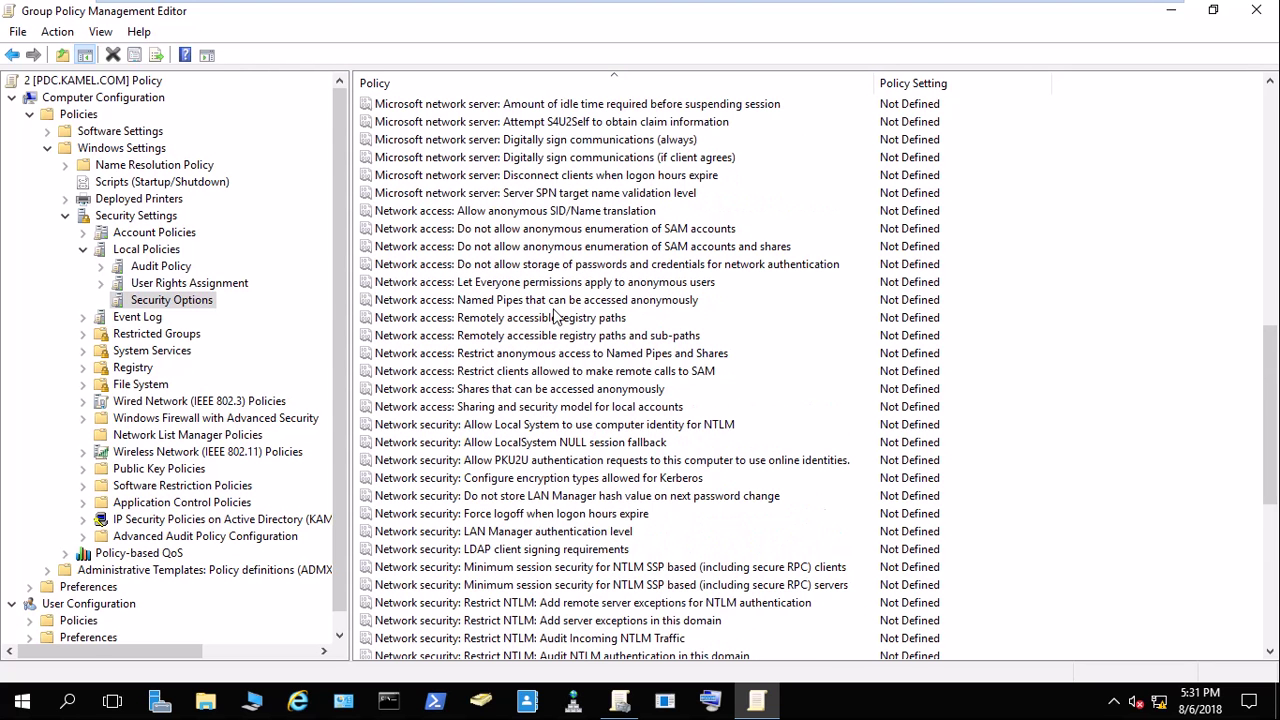
scroll(557, 330, "up", 3)
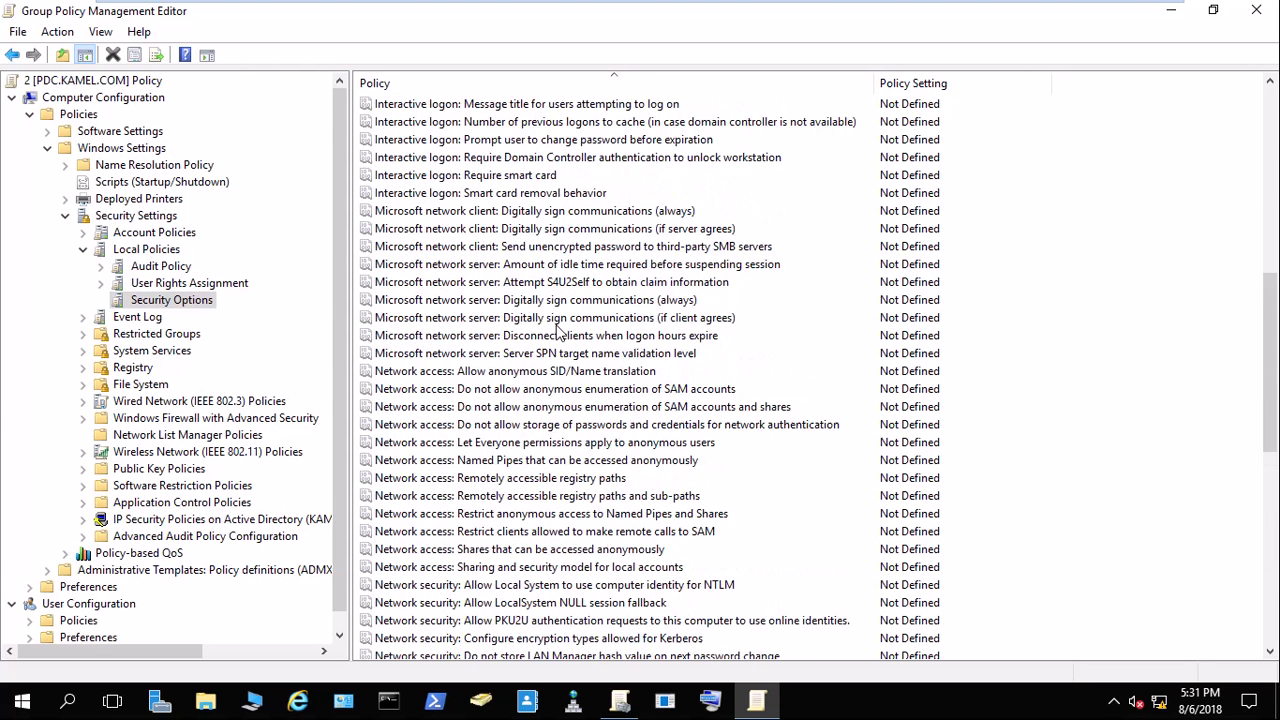
scroll(557, 330, "up", 3)
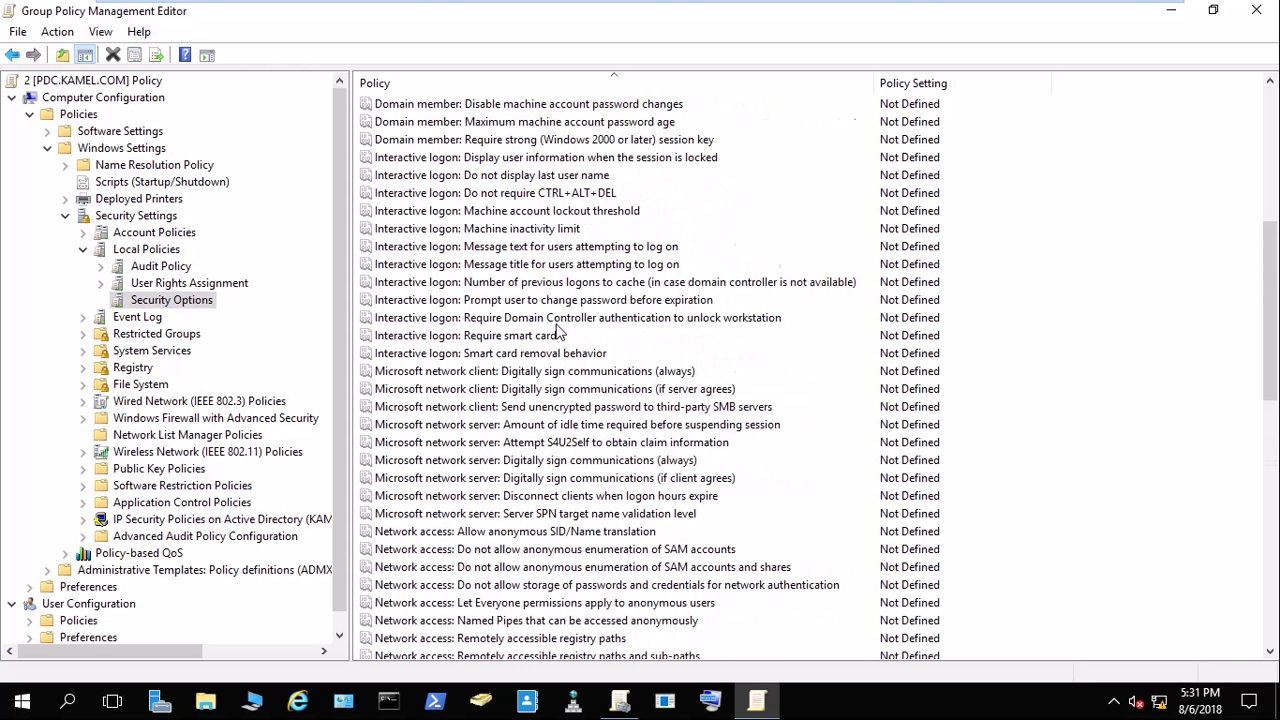
left_click(530, 250)
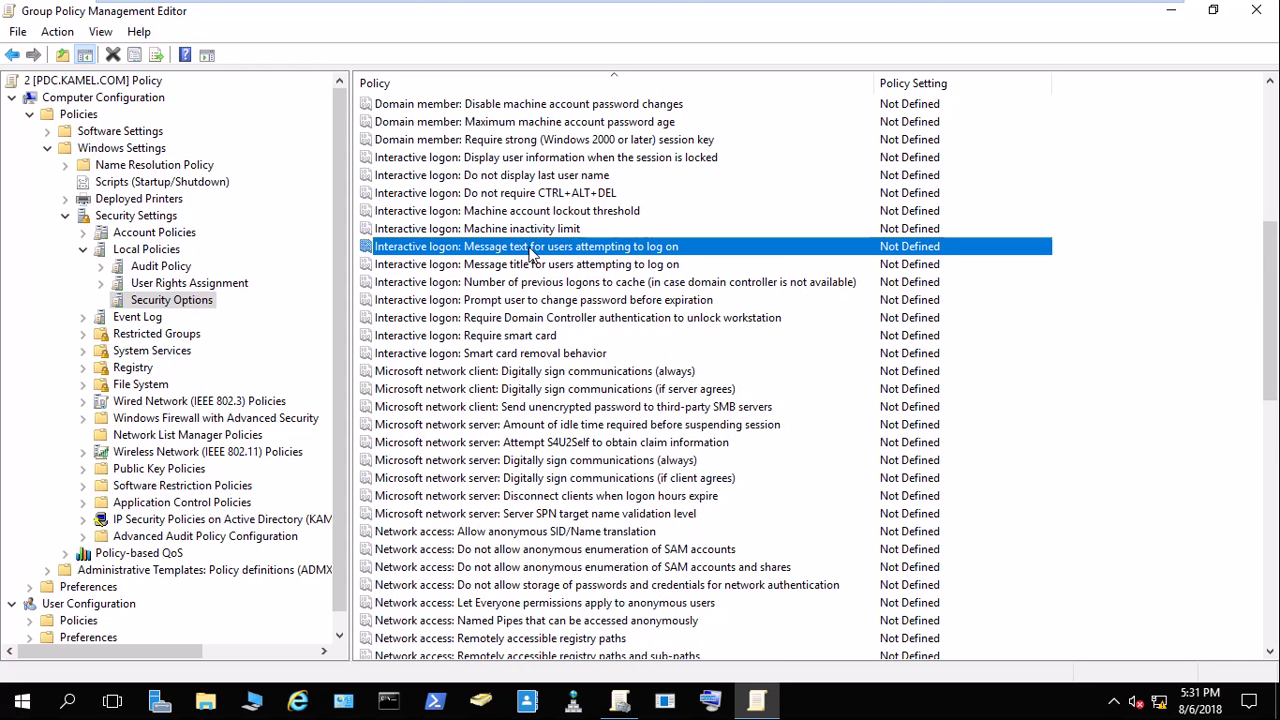
left_click(504, 266)
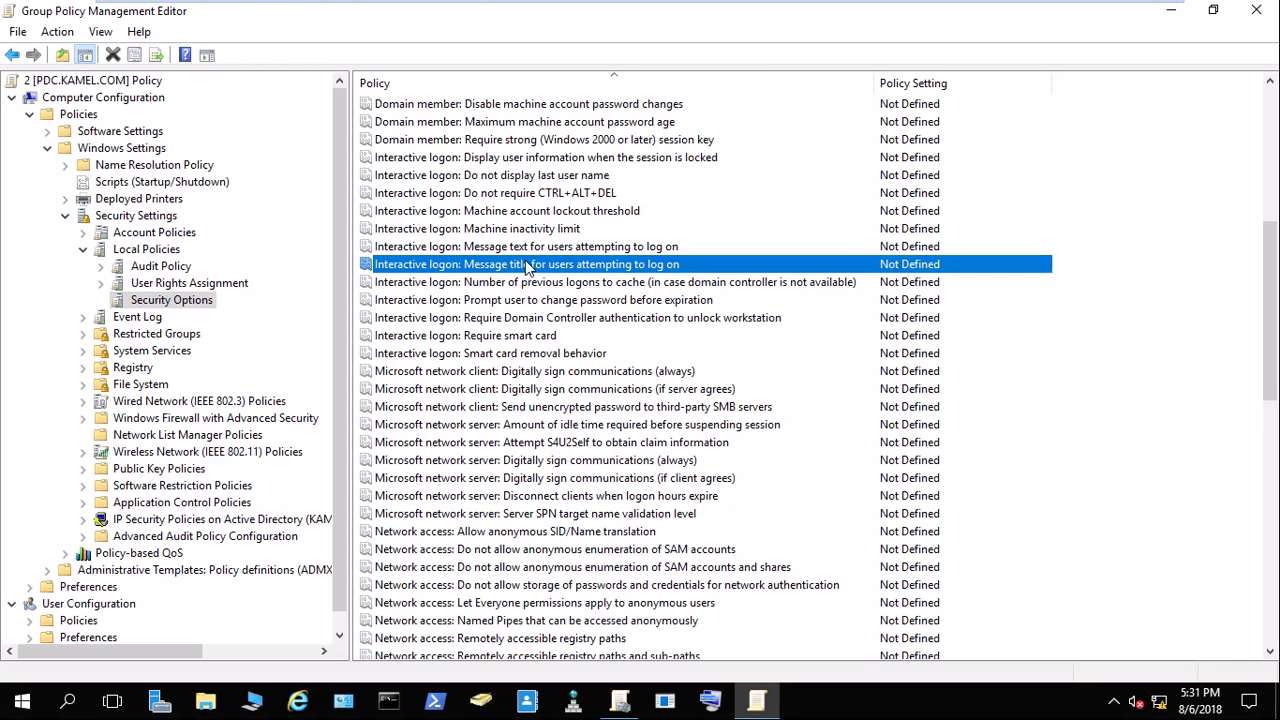
Define the logon message title policy as 'Welcome to Kamel Group' and apply it.
double_click(527, 266)
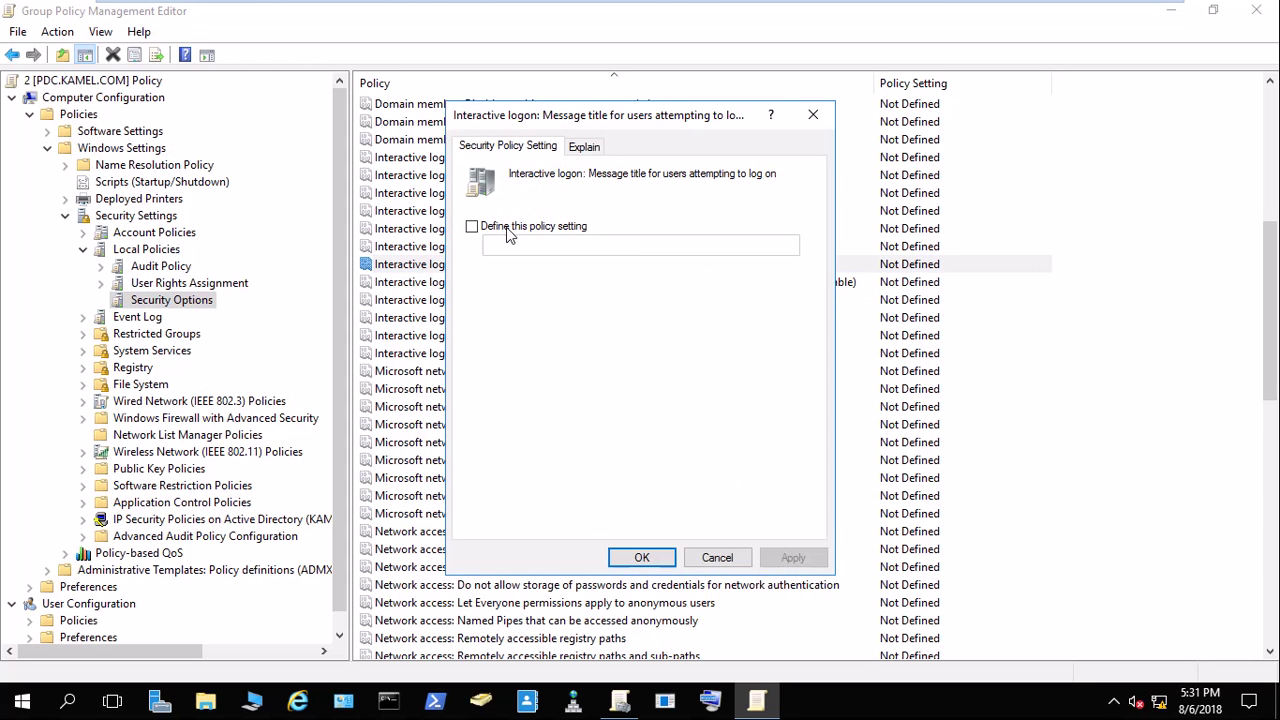
left_click(507, 228)
left_click(520, 244)
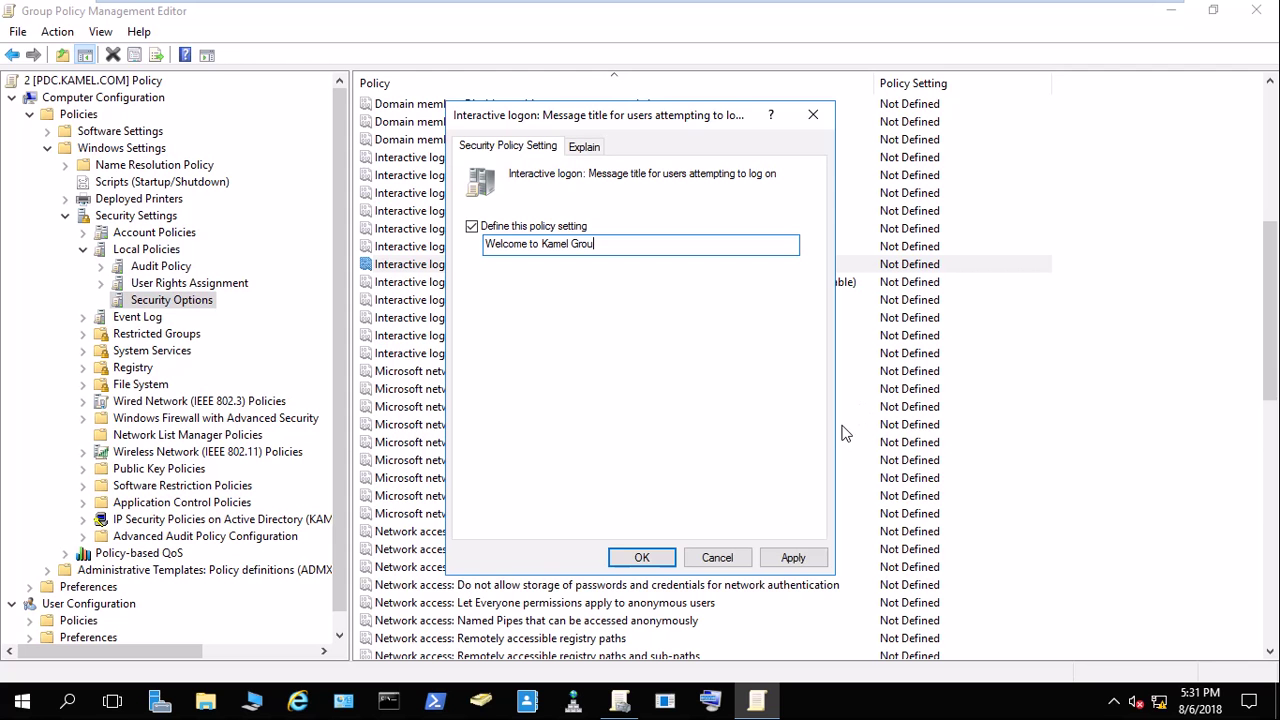
left_click(711, 700)
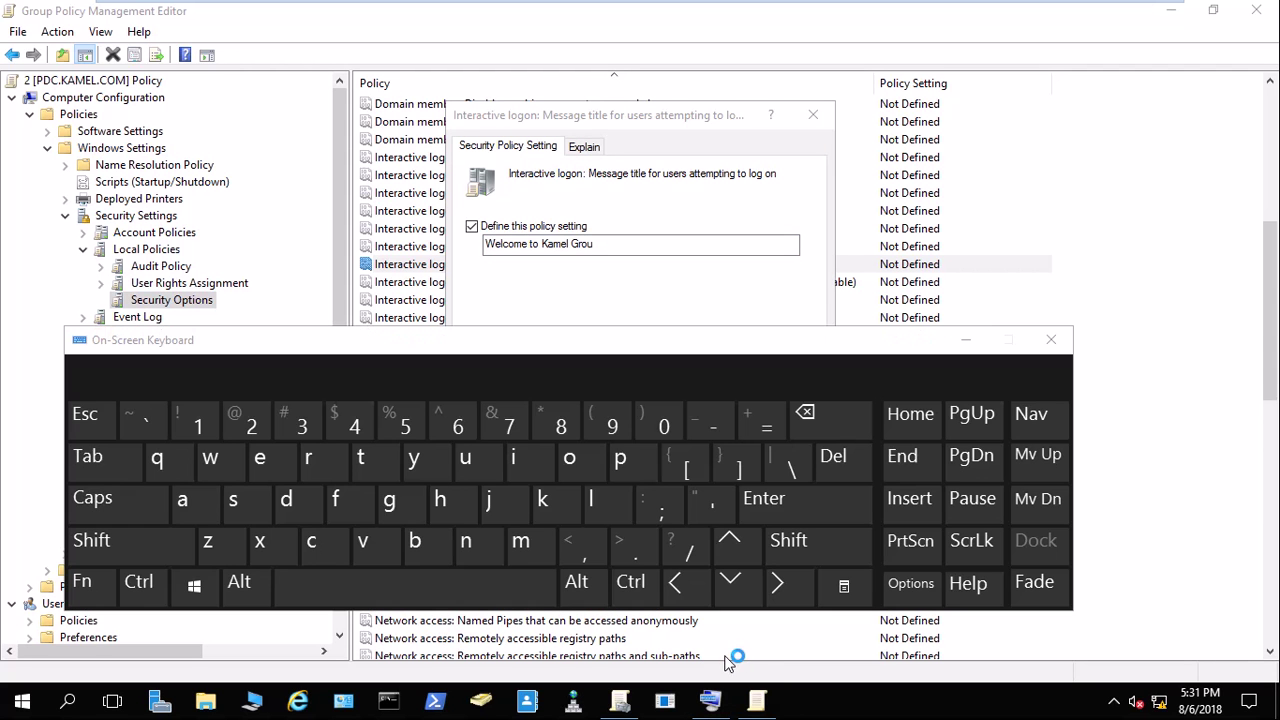
left_click(628, 468)
left_click(598, 246)
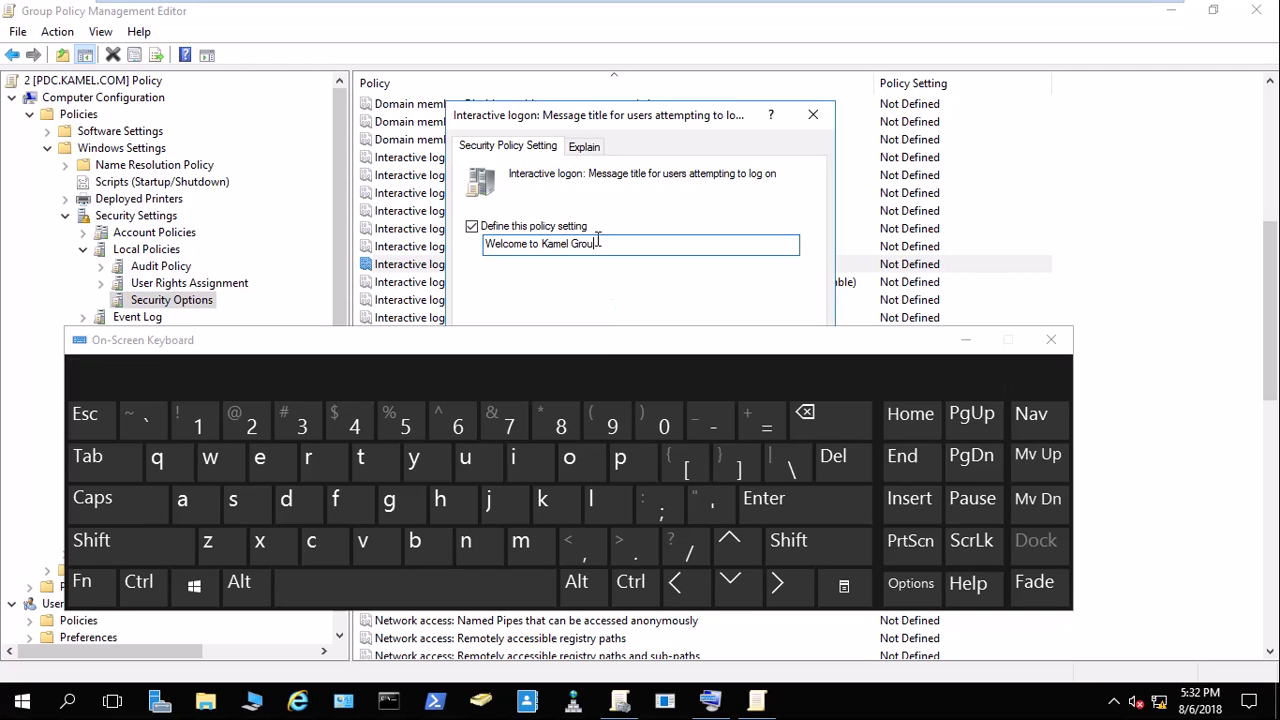
left_click(632, 468)
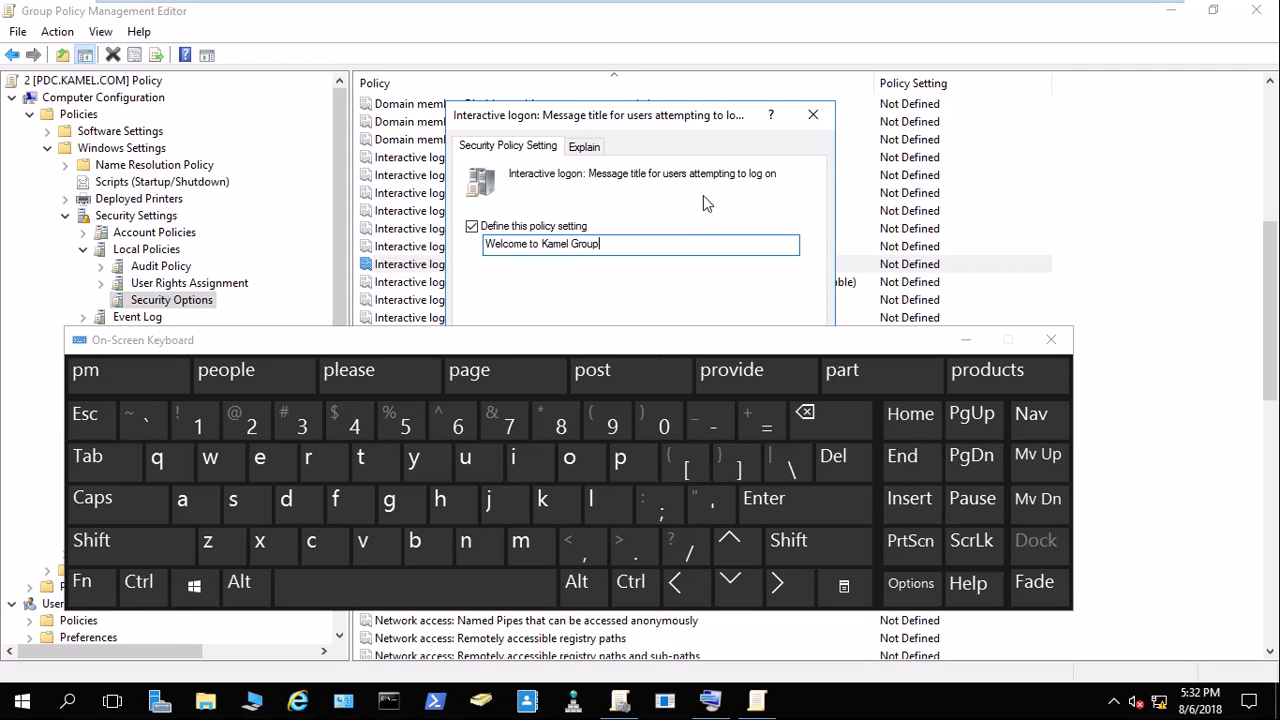
left_click(966, 340)
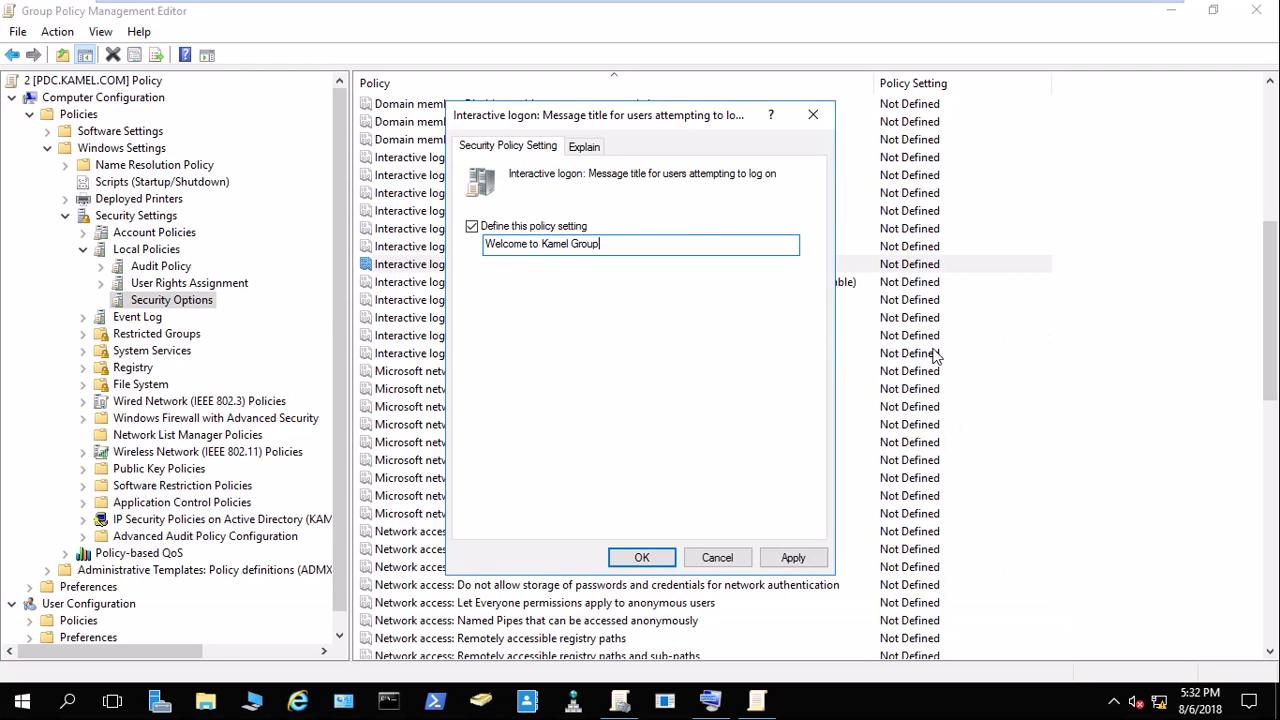
left_click(787, 560)
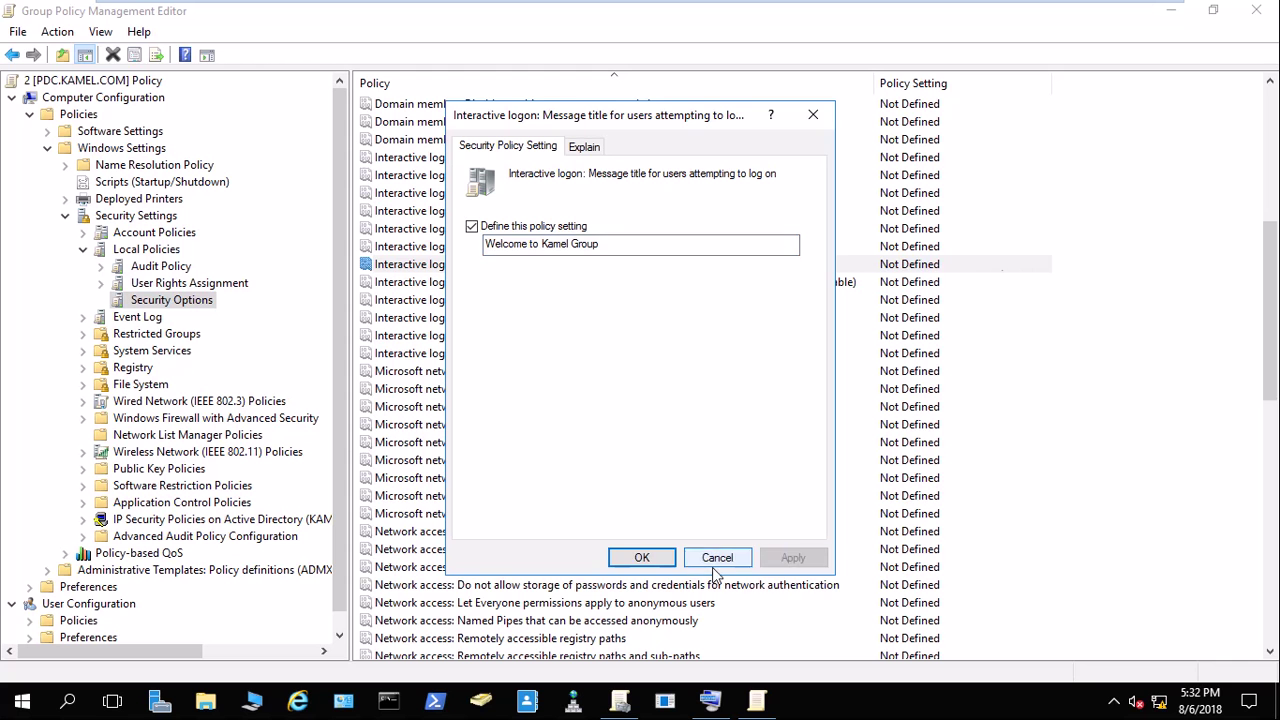
left_click(643, 560)
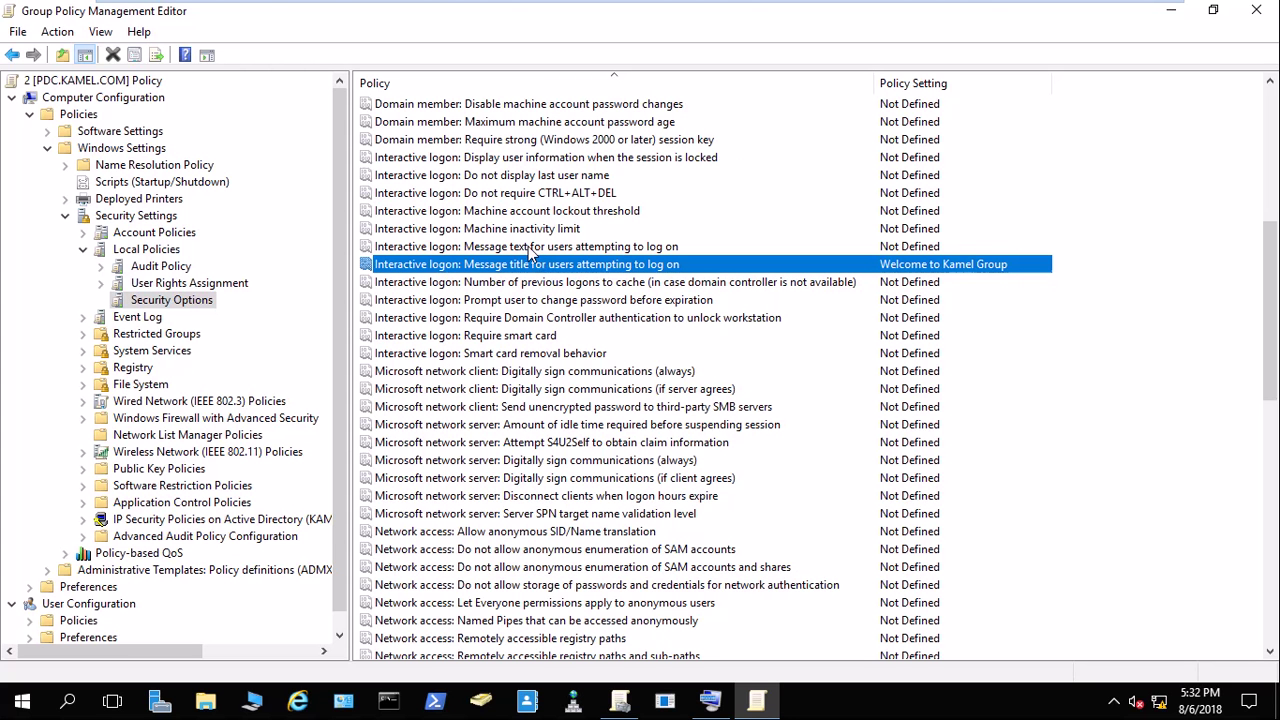
Define the logon message text as 'for Any Assistant Call' plus the support phone number, and apply.
double_click(528, 248)
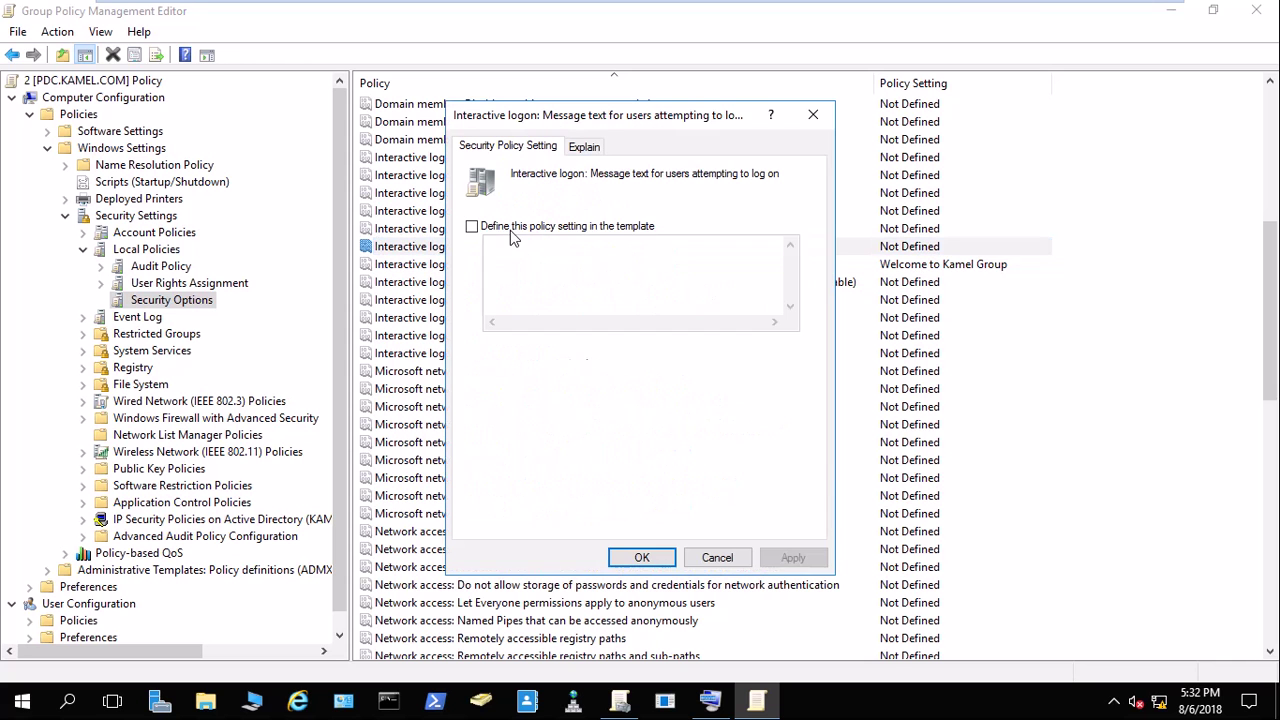
left_click(471, 226)
left_click(521, 250)
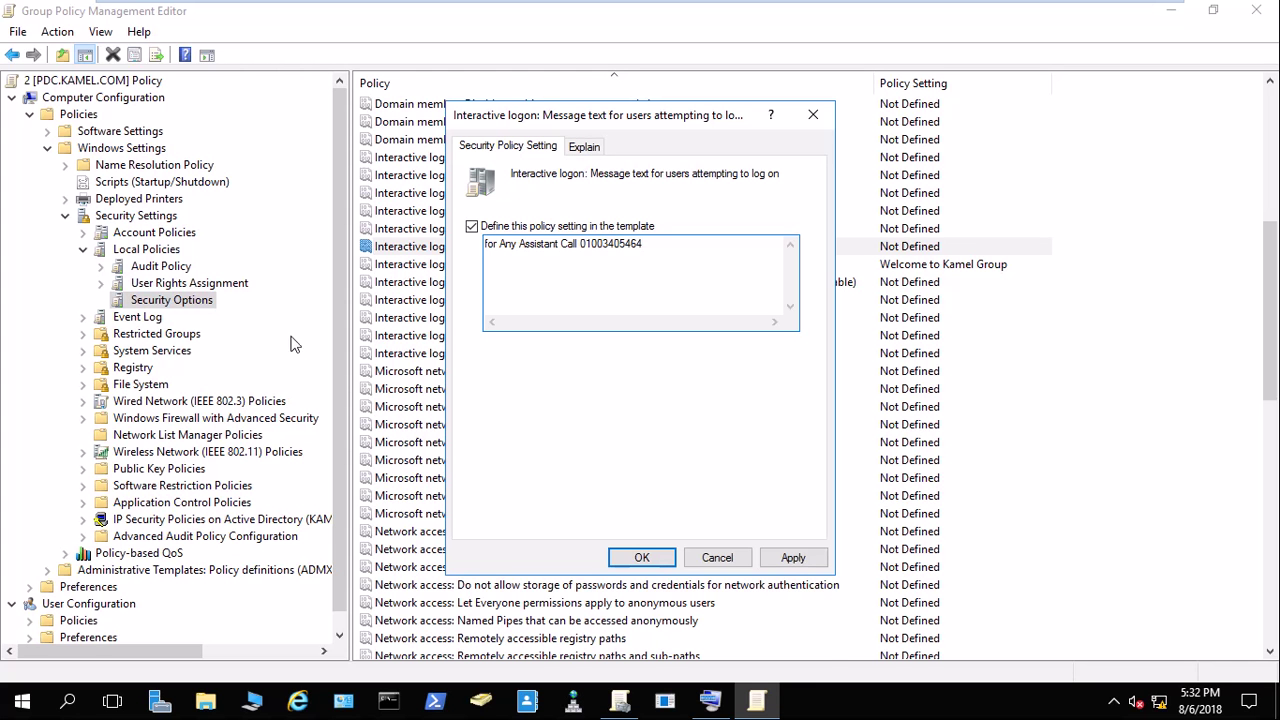
left_click(791, 557)
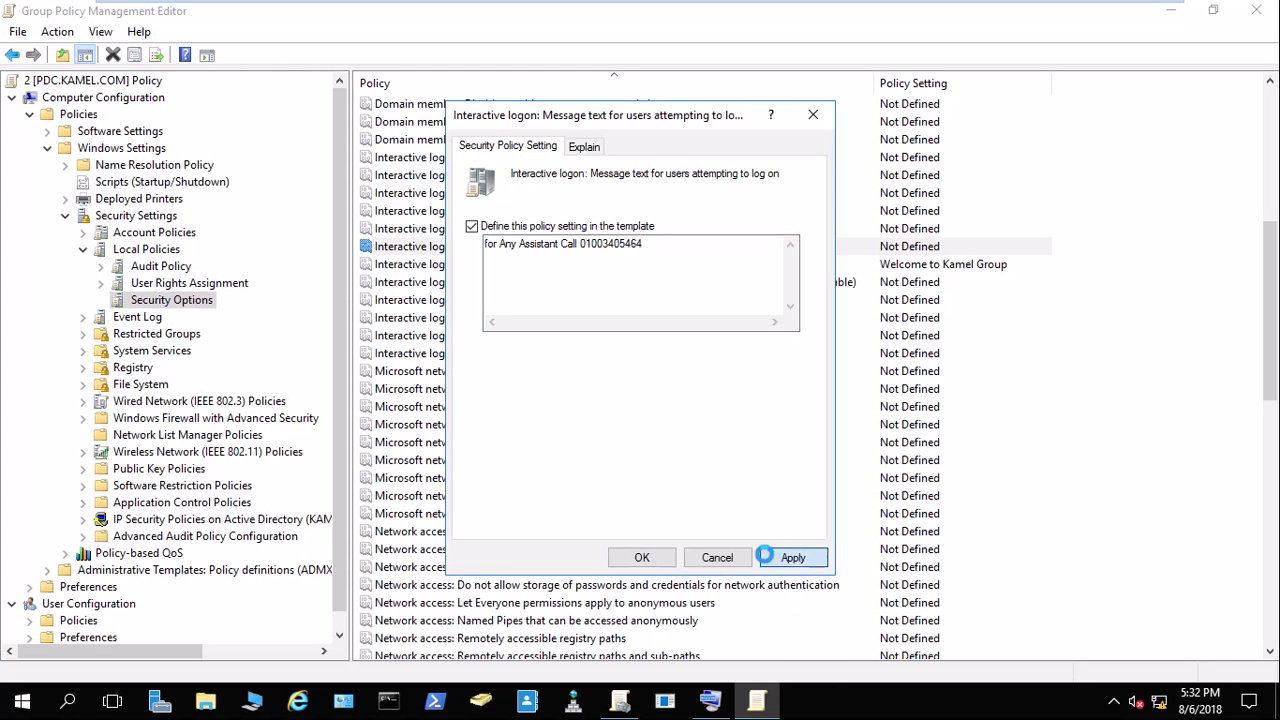
left_click(643, 558)
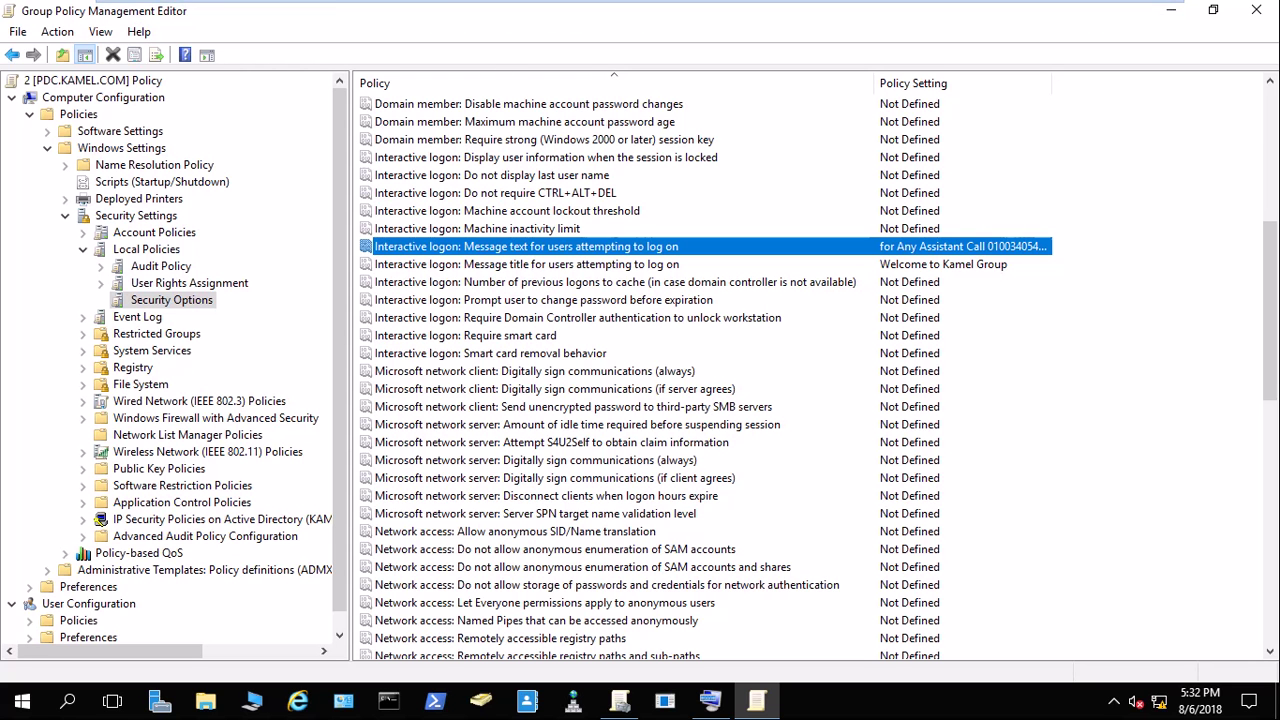
Log the Windows XP VM off and sign back on.
left_click(580, 15)
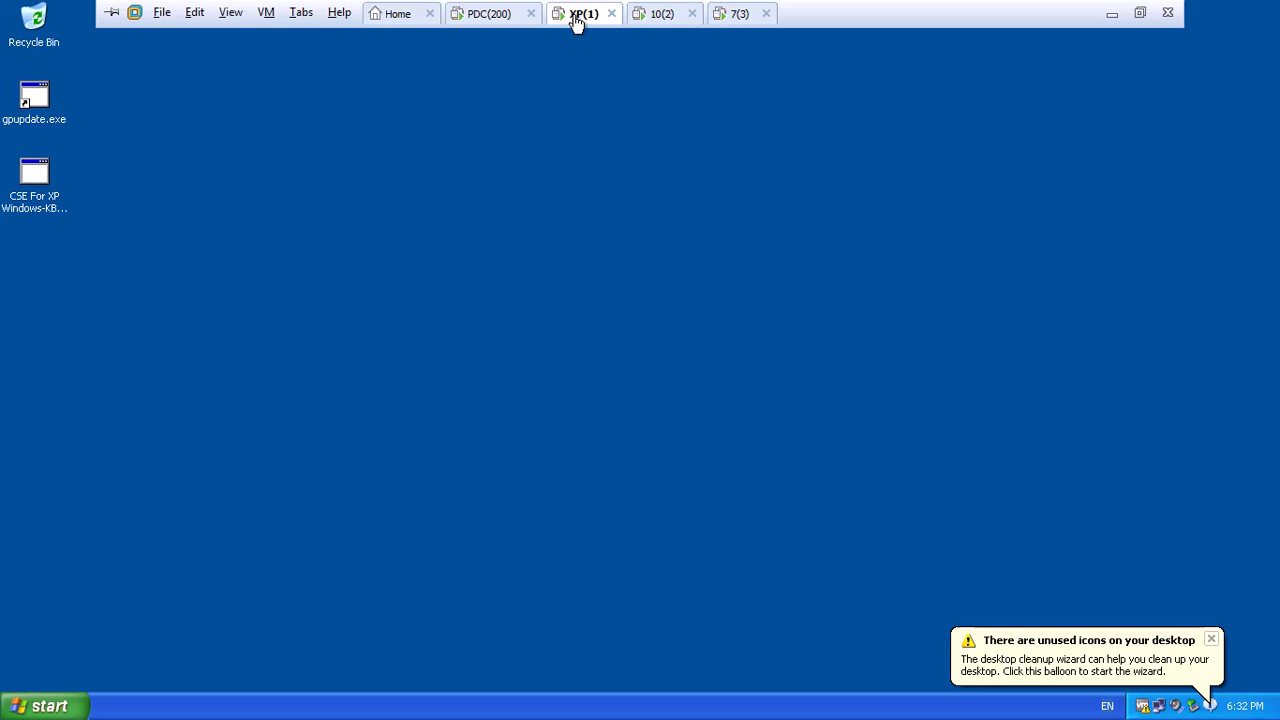
left_click(88, 708)
left_click(228, 671)
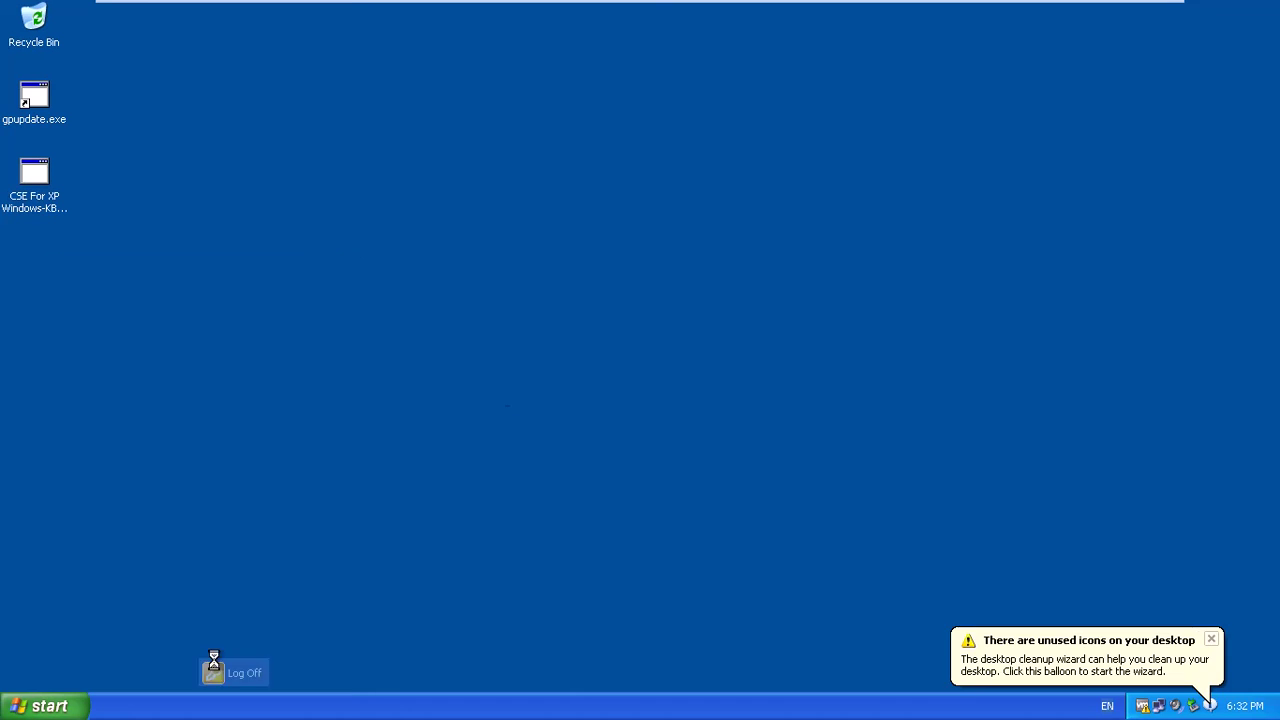
left_click(606, 381)
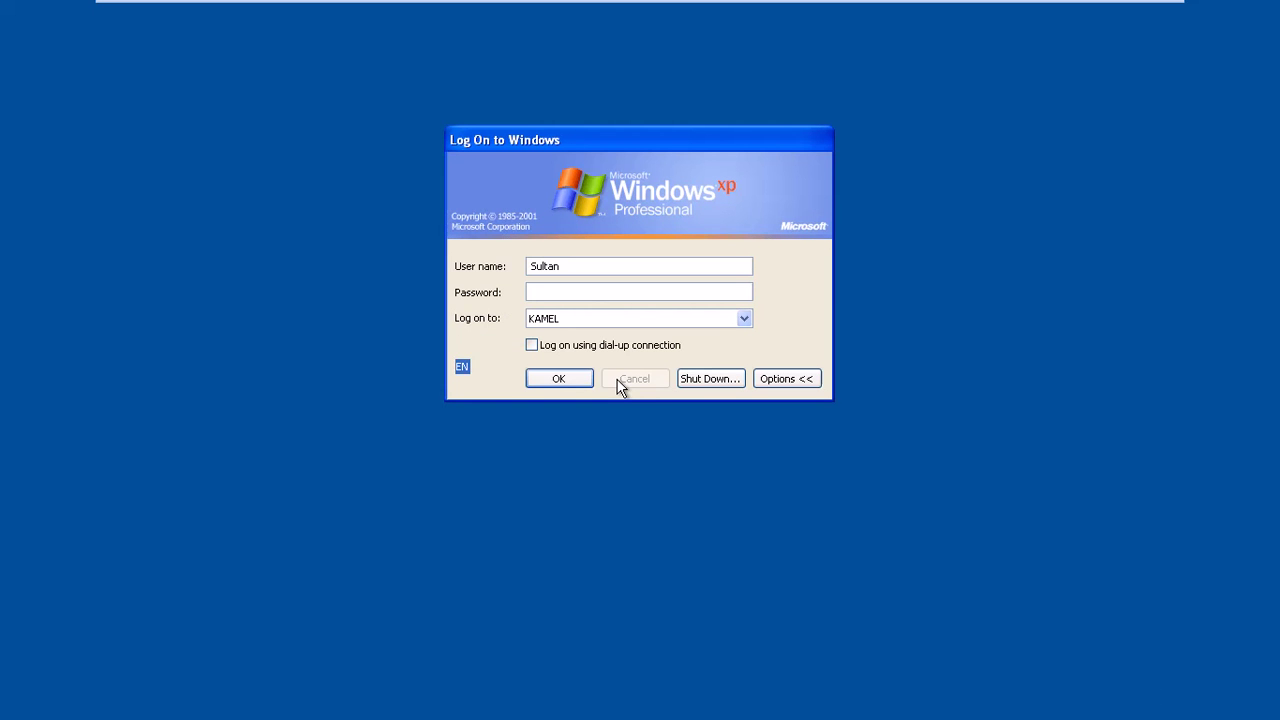
left_click(556, 382)
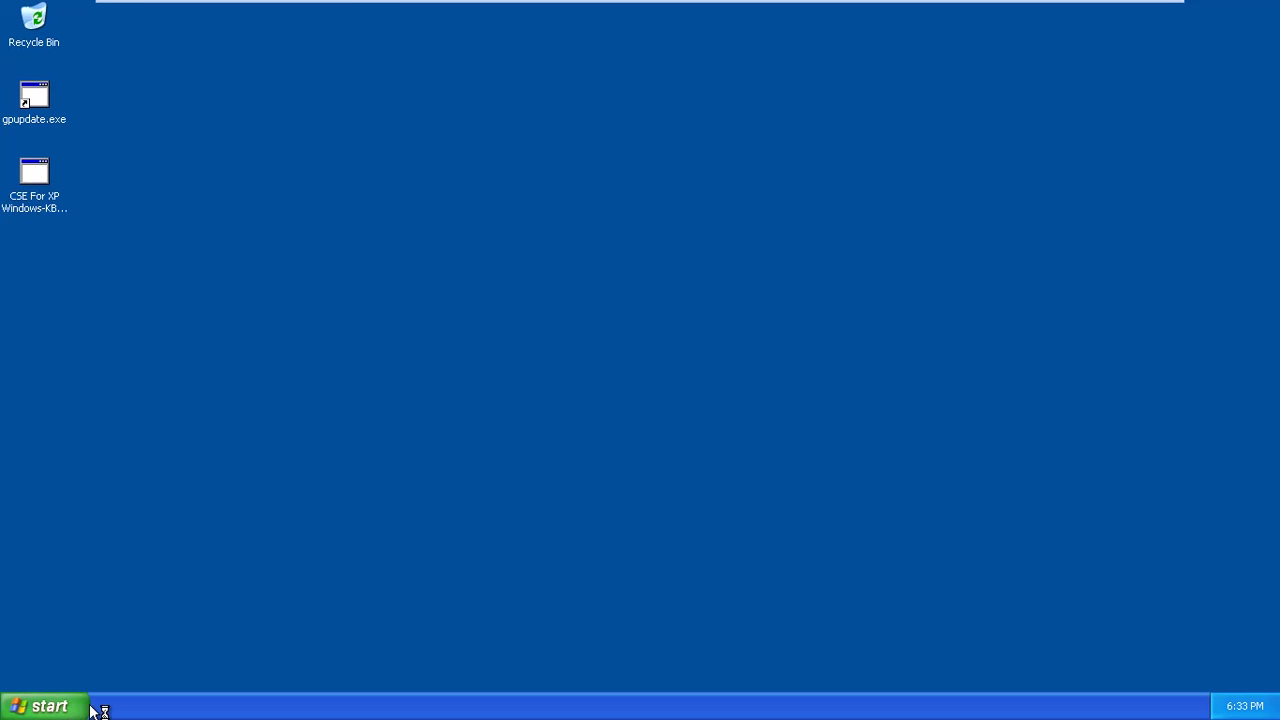
Log the XP VM off again so it waits at the Log On to Windows dialog.
left_click(87, 706)
left_click(216, 666)
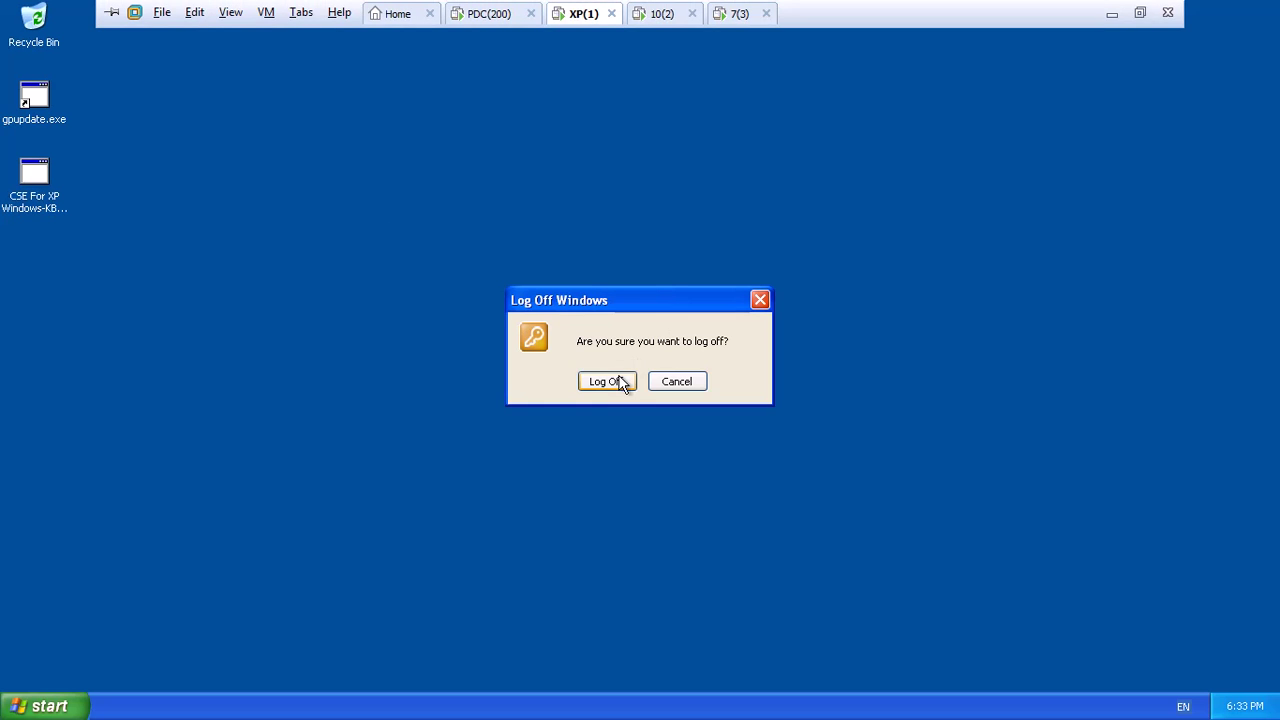
left_click(620, 383)
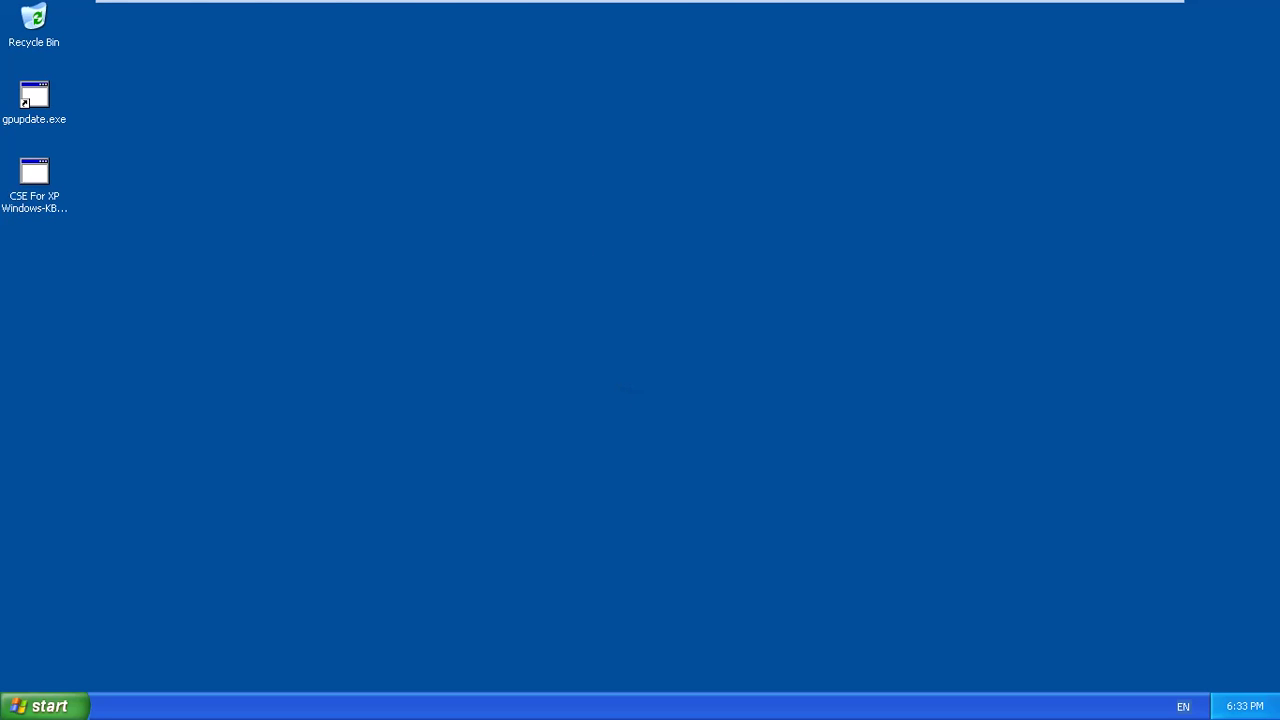
left_click(488, 12)
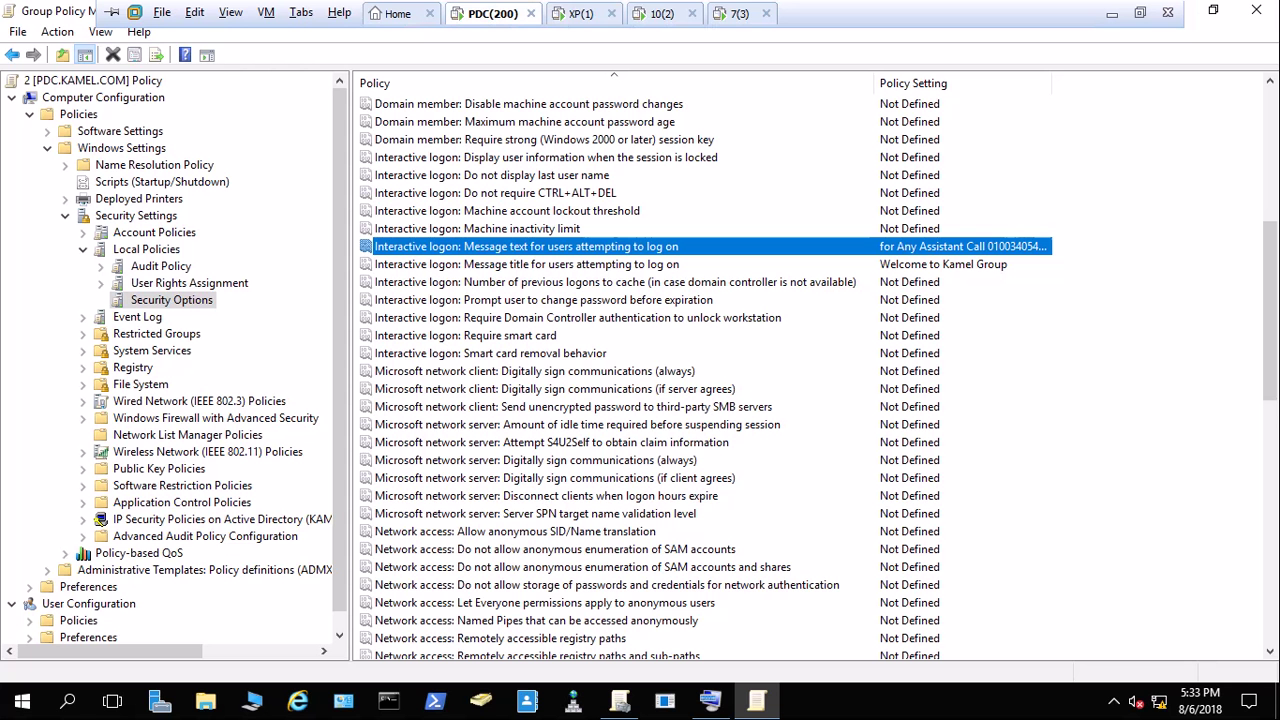
left_click(578, 14)
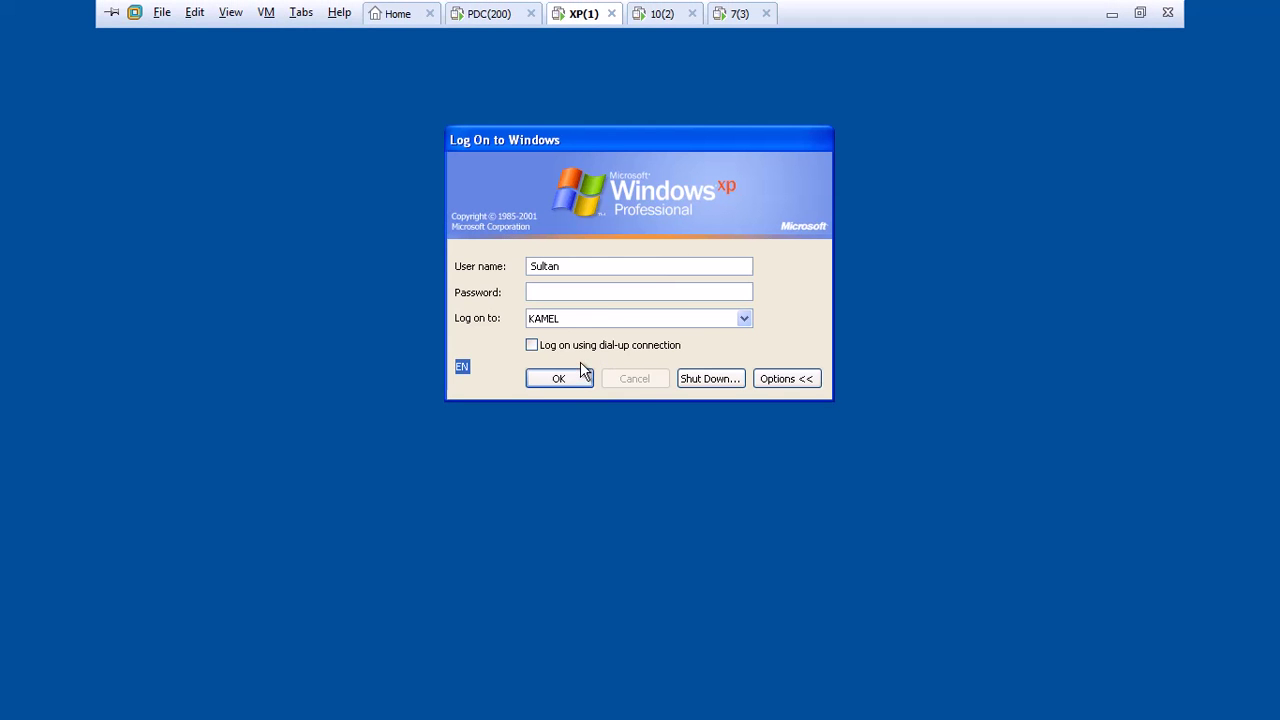
Restart the Windows XP client from its logon dialog's shutdown options.
left_click(785, 378)
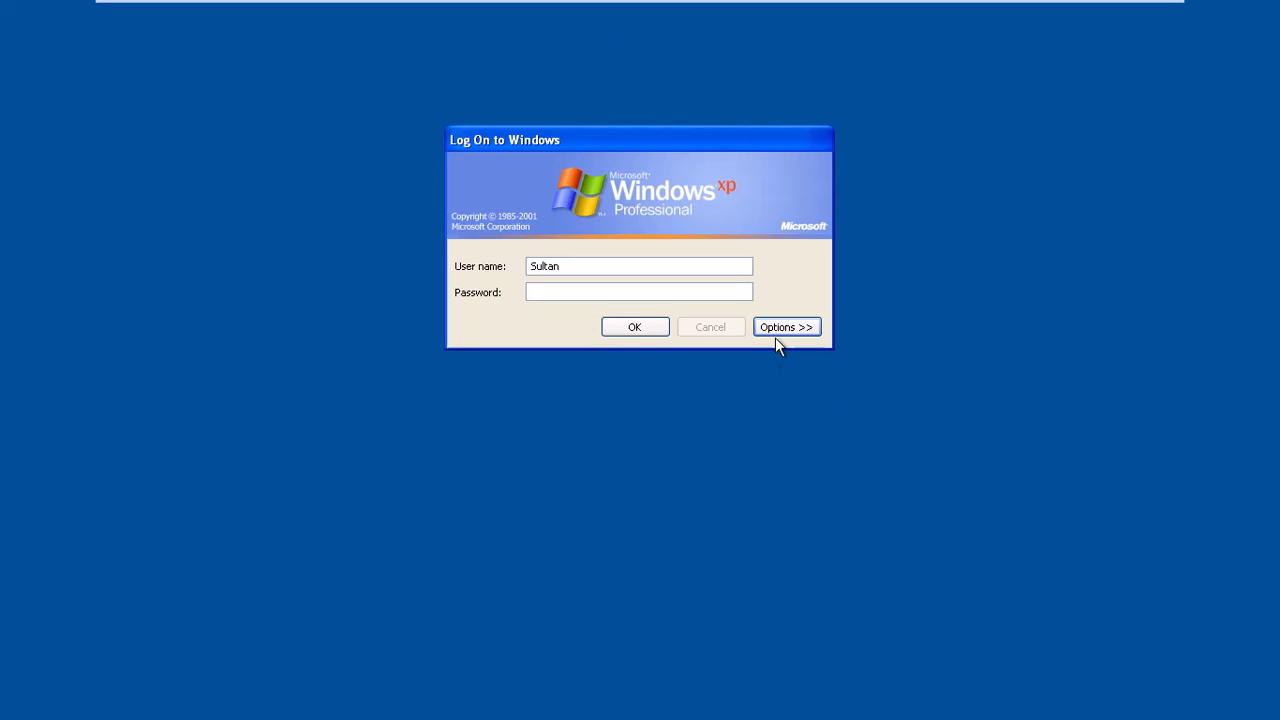
left_click(776, 331)
left_click(730, 377)
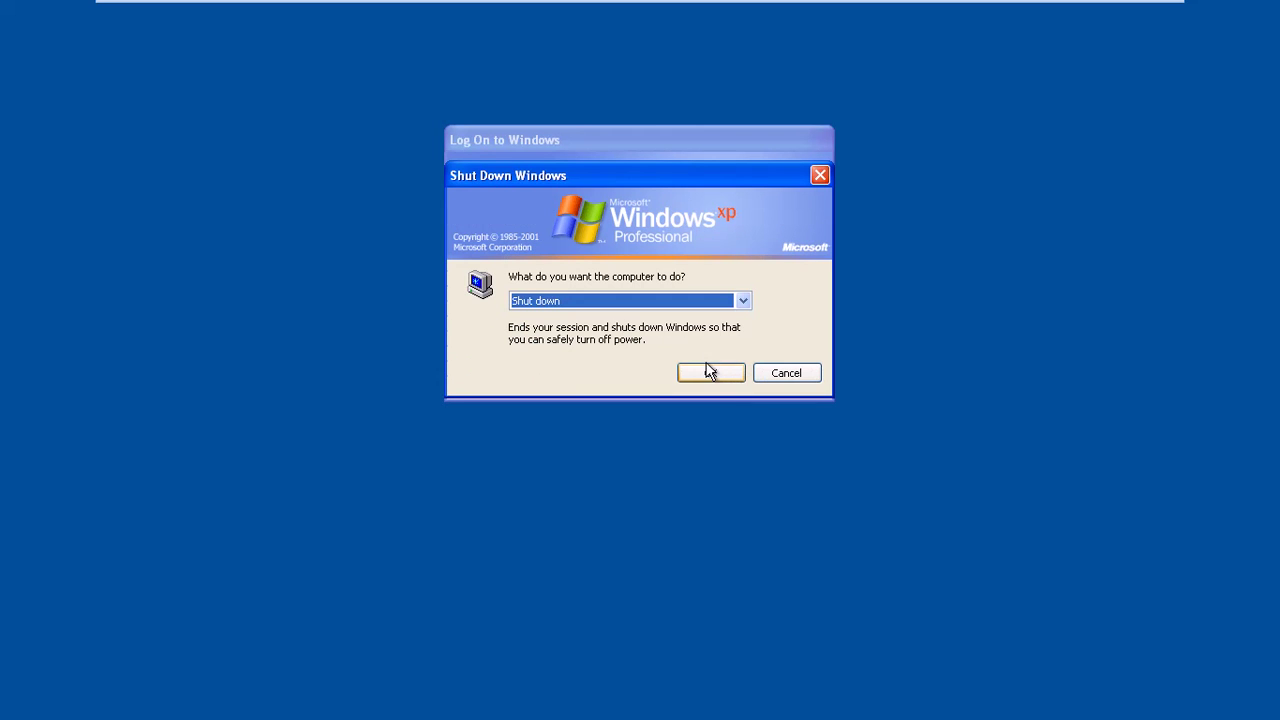
left_click(652, 306)
left_click(592, 334)
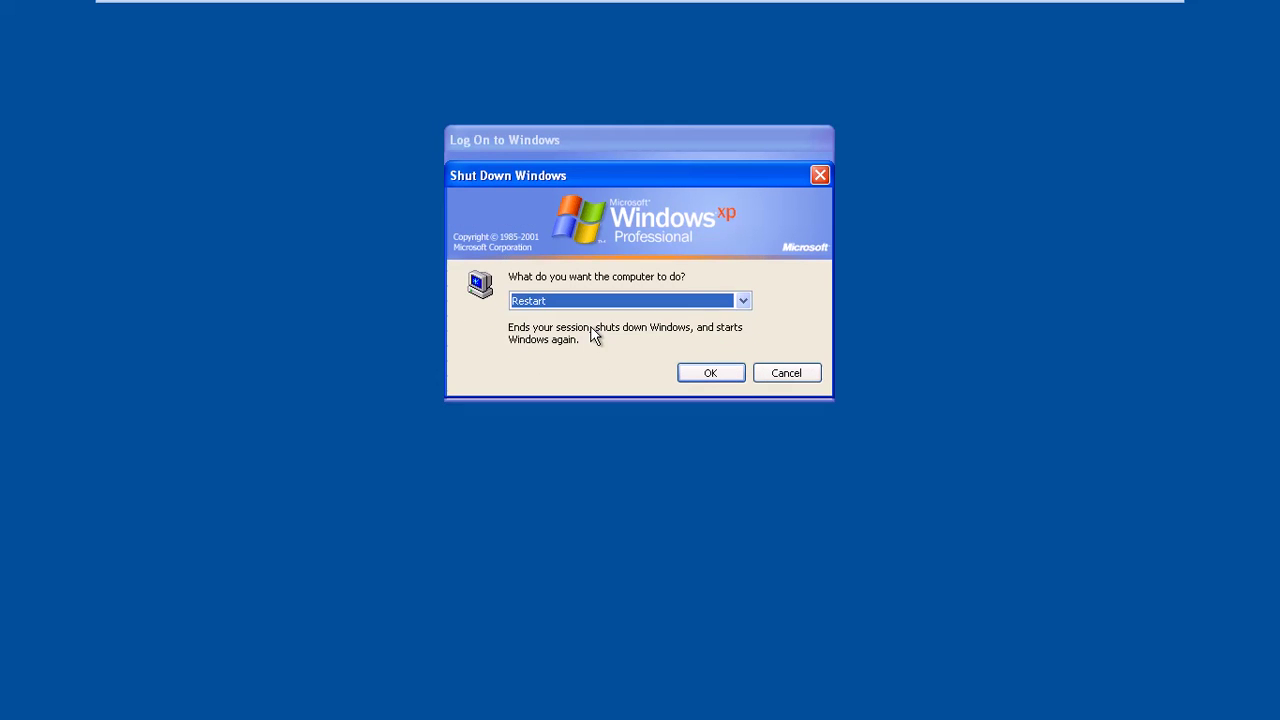
left_click(695, 378)
Sign in to the Windows 10 and Windows 7 VMs, checking each VM tab.
left_click(657, 13)
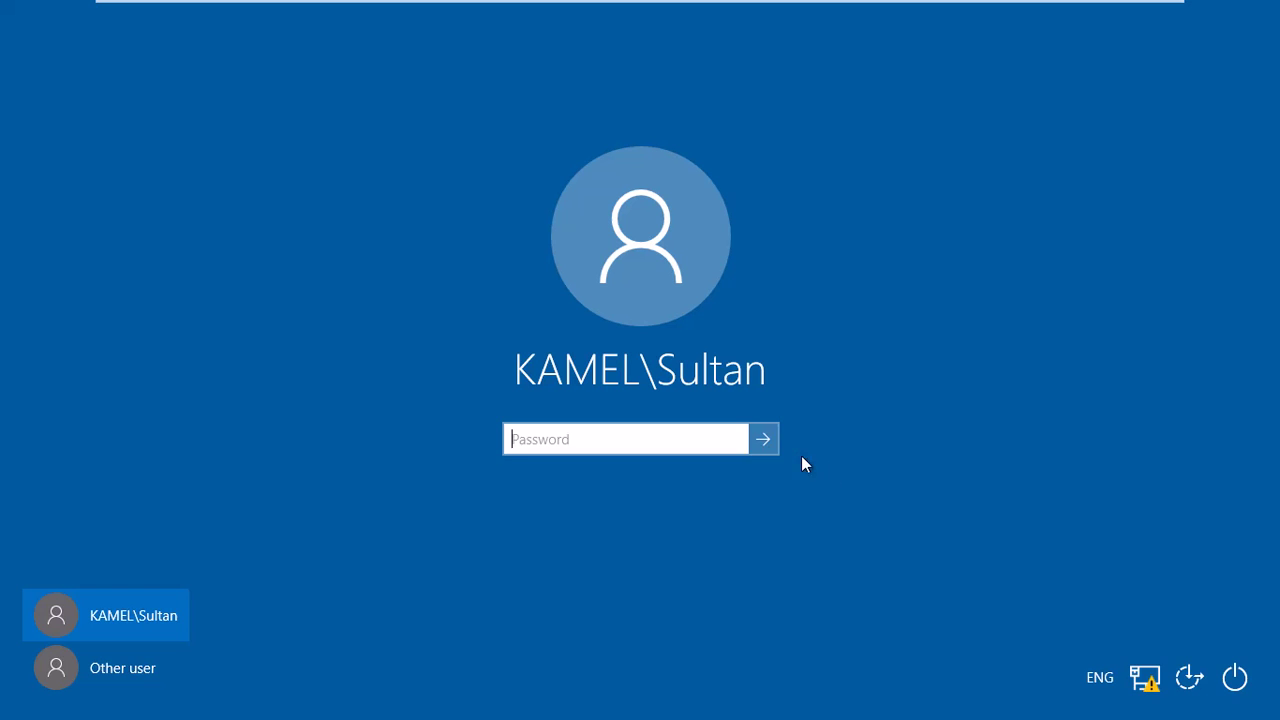
left_click(764, 439)
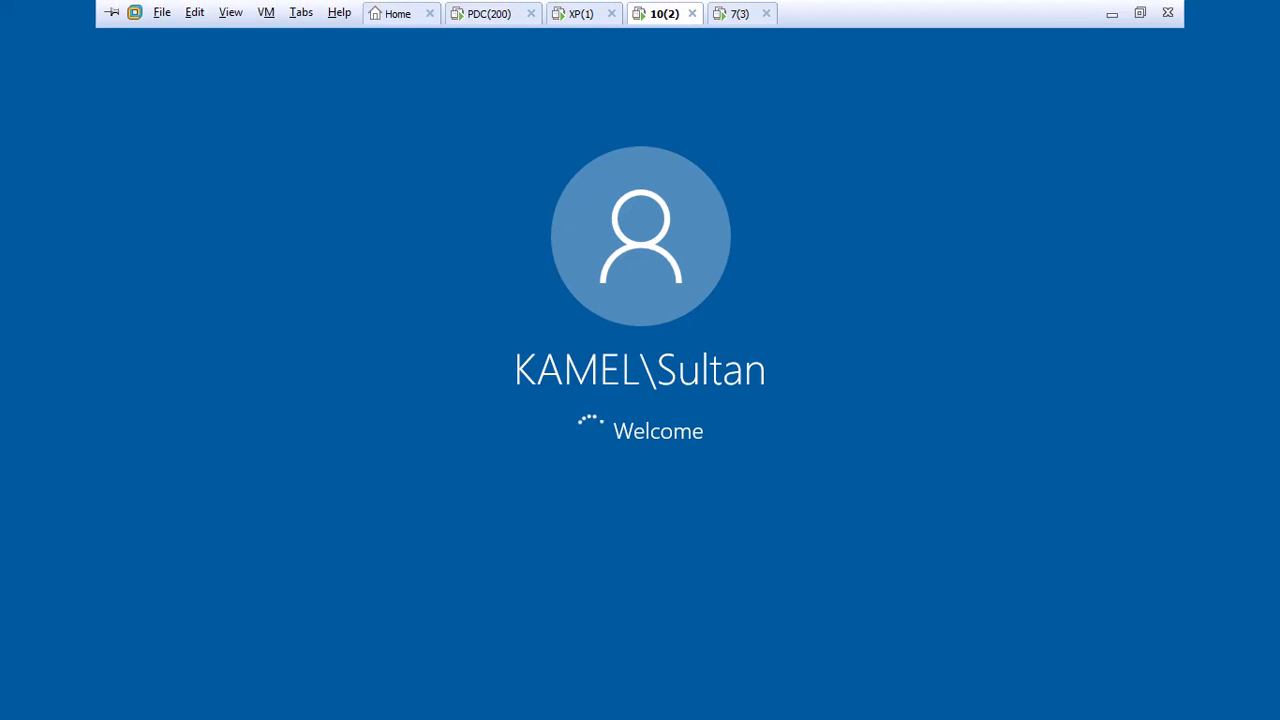
left_click(739, 13)
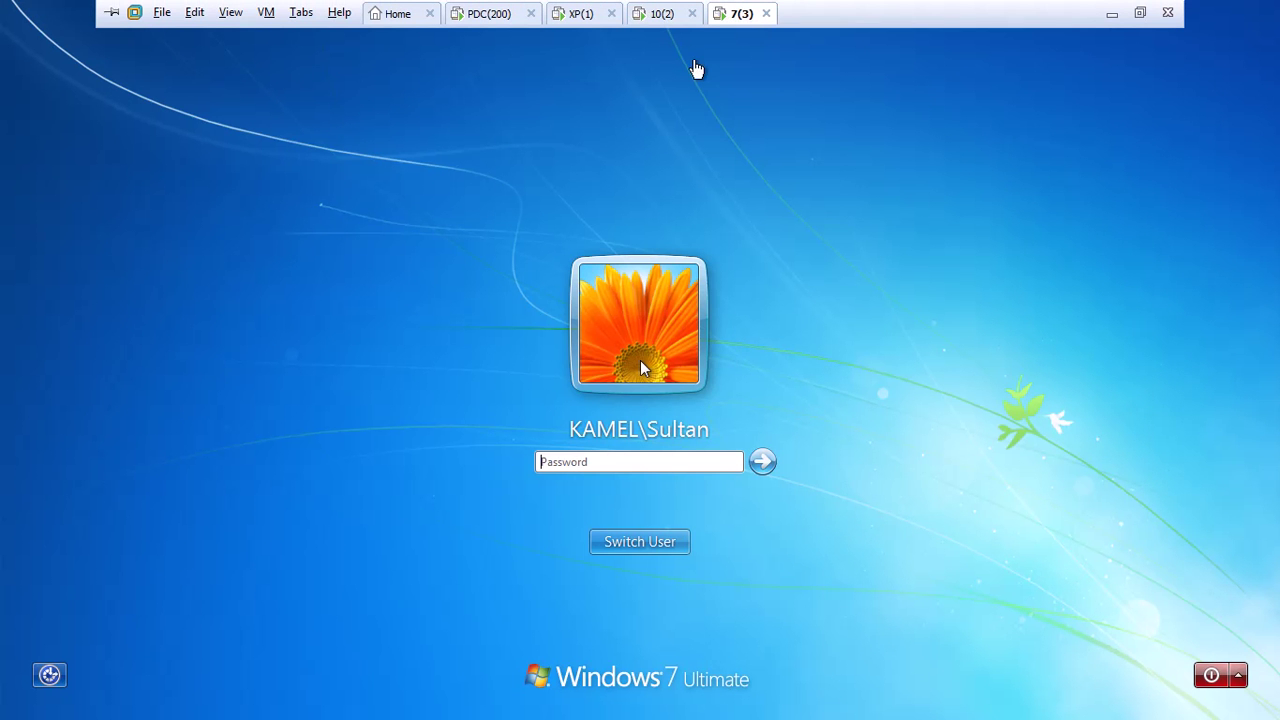
left_click(767, 461)
left_click(660, 14)
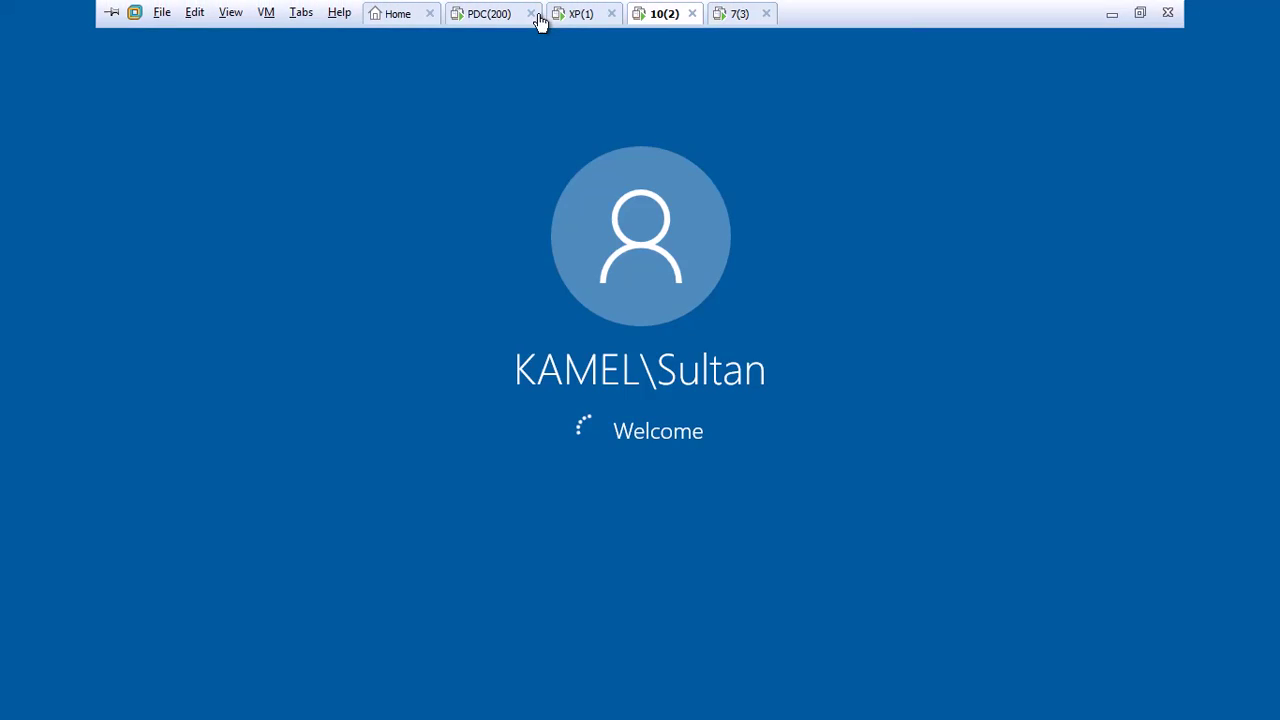
left_click(495, 14)
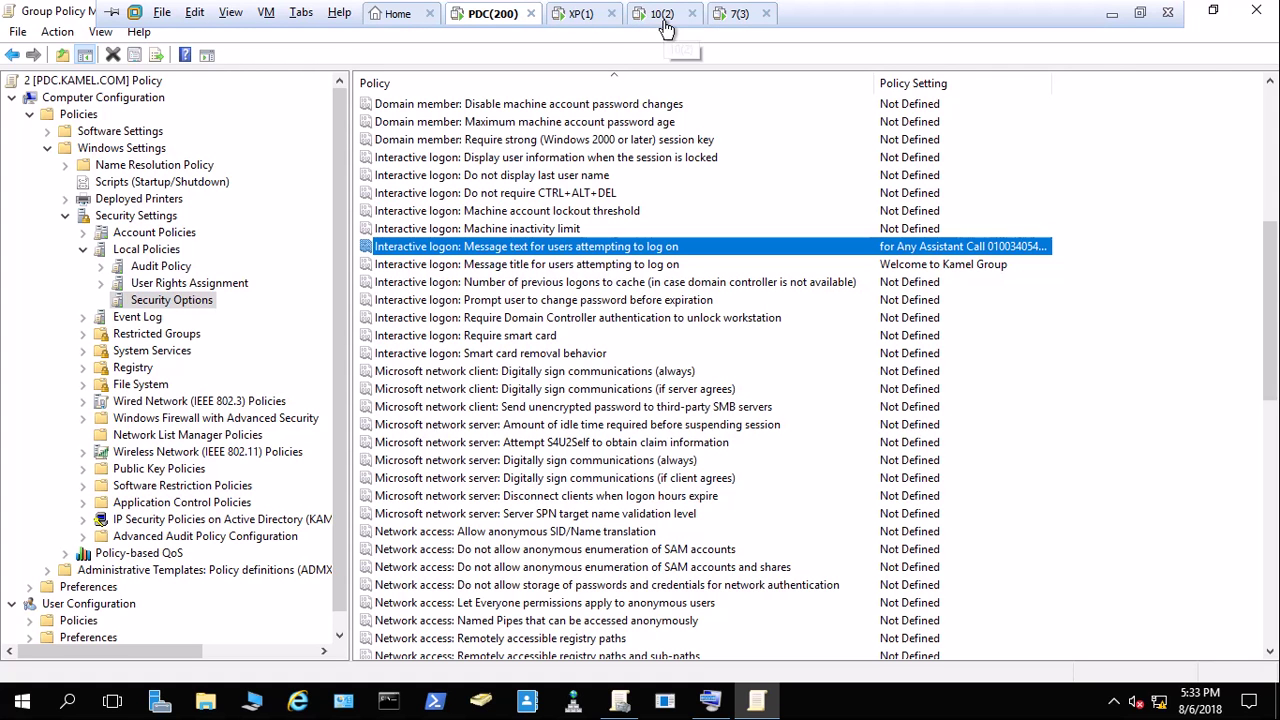
left_click(580, 14)
left_click(660, 14)
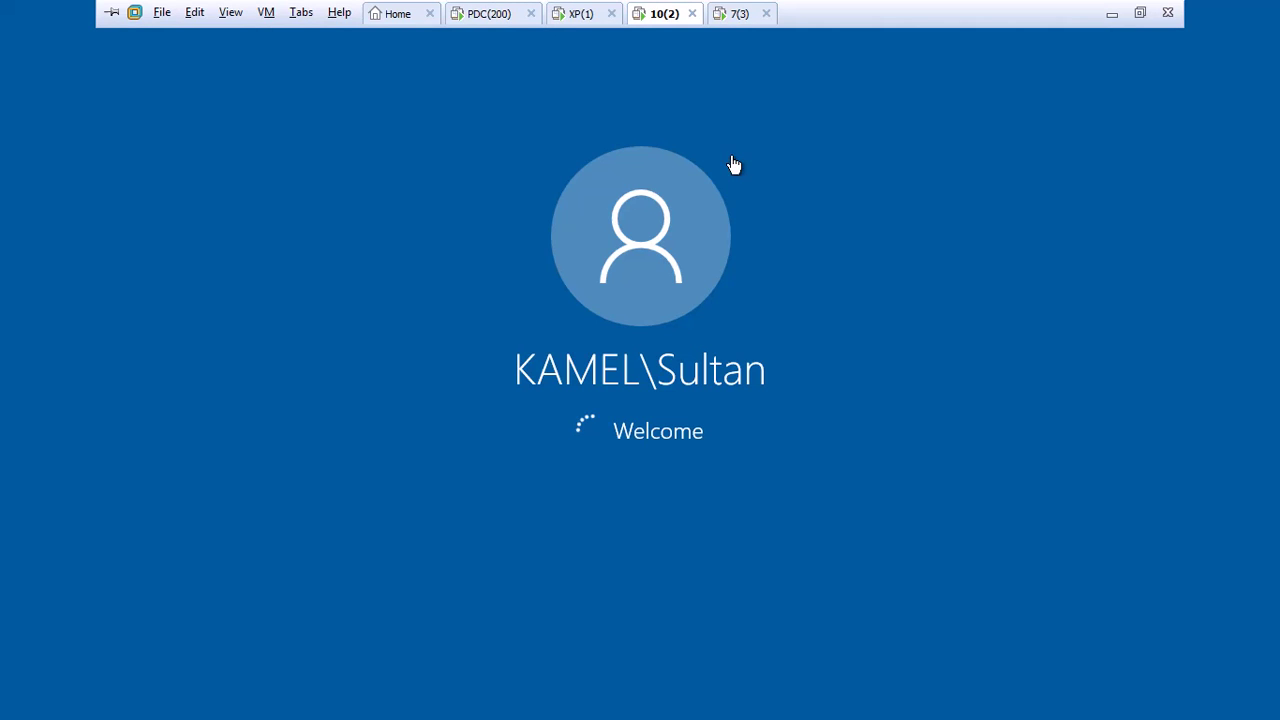
left_click(740, 13)
Run gpupdate.exe on the Windows 7 VM and bring up its restart prompt.
key("super")
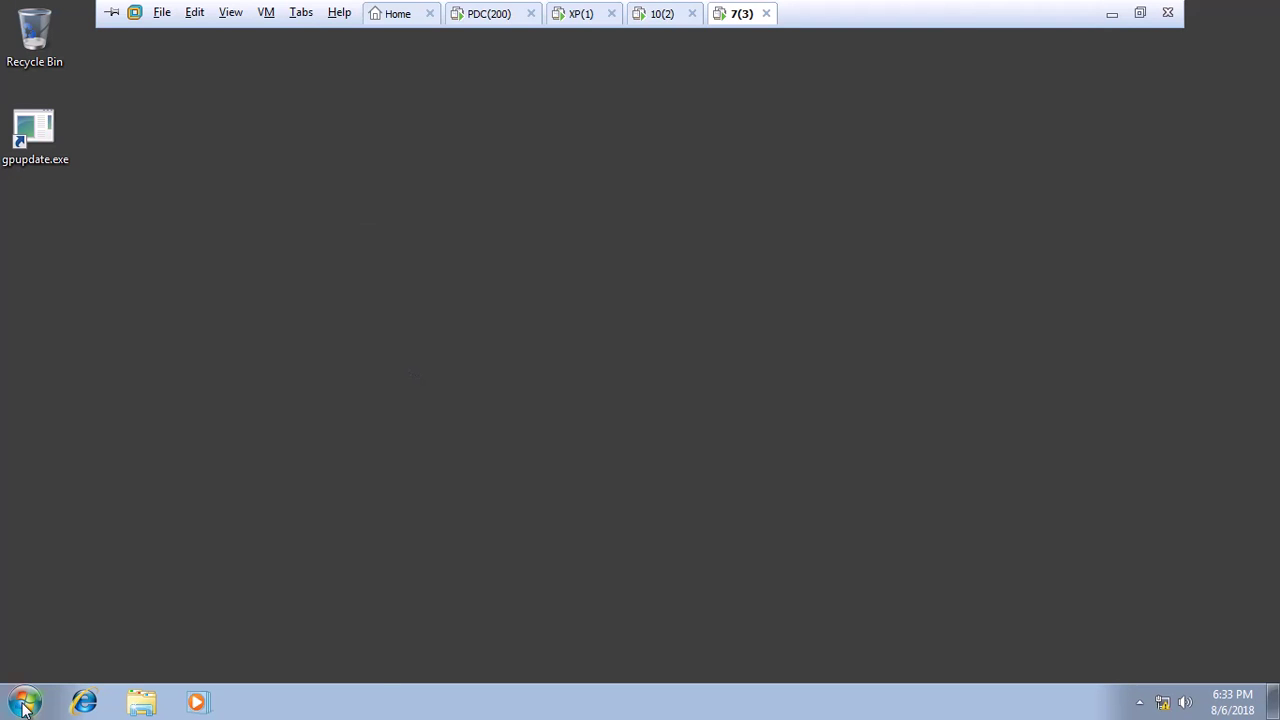
double_click(53, 134)
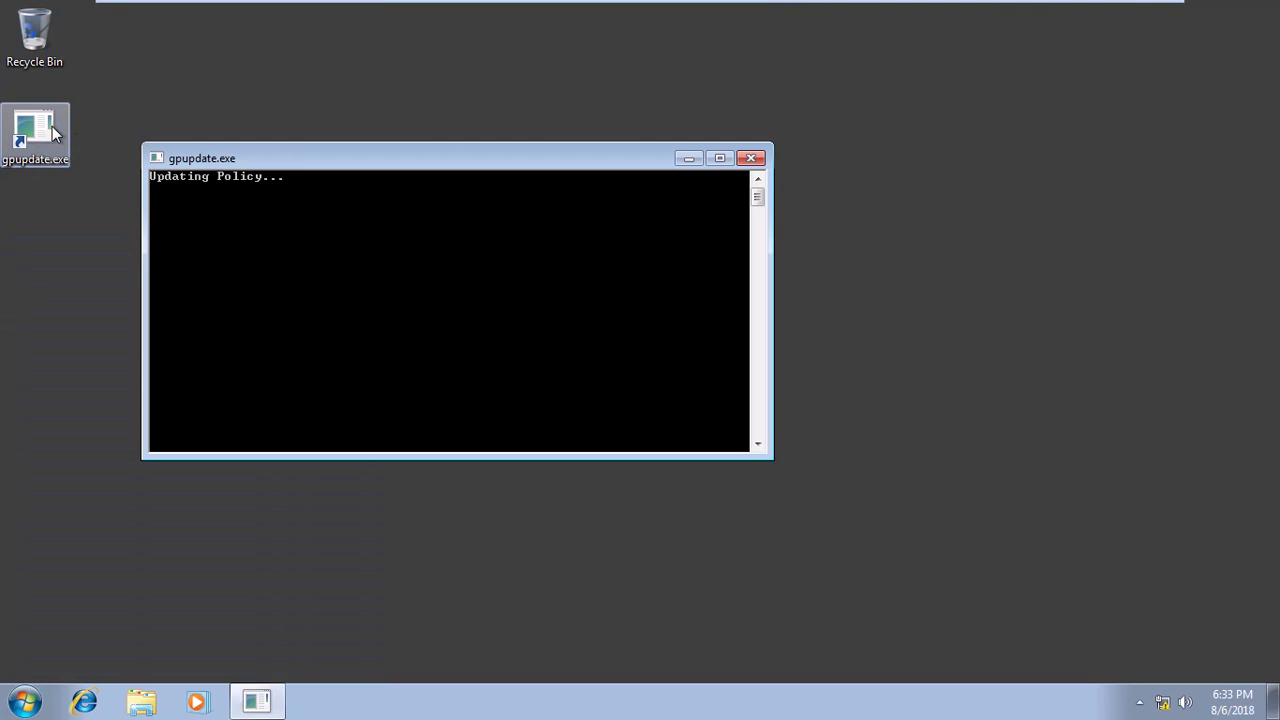
mouse_move(604, 37)
left_click(791, 320)
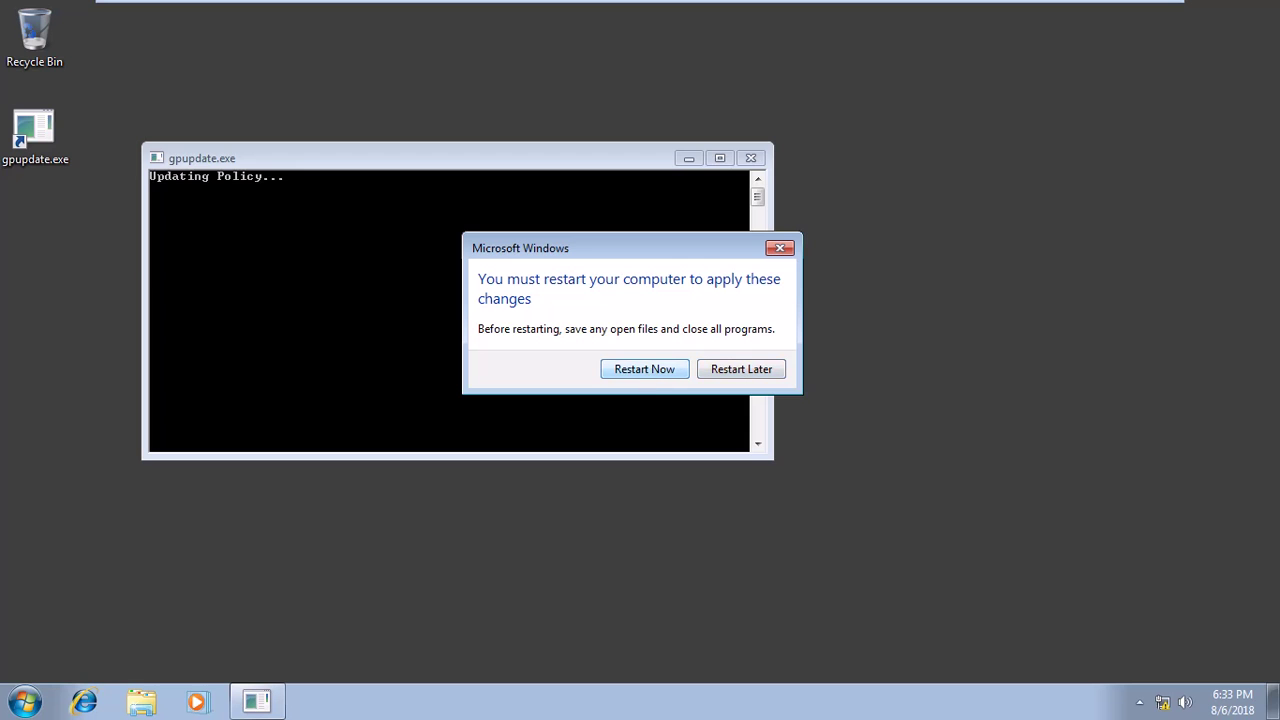
Run the policy refresh on Windows 10, sign the XP VM in, and return to the domain controller.
left_click(660, 13)
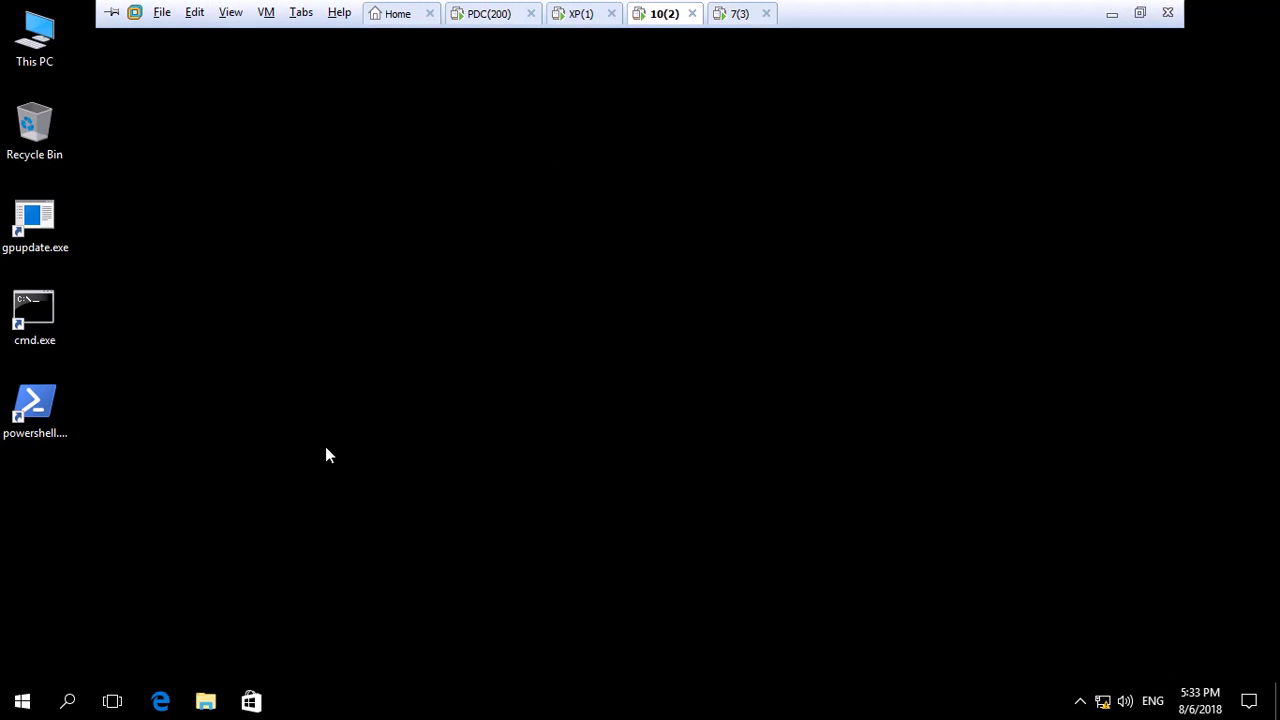
left_click(57, 240)
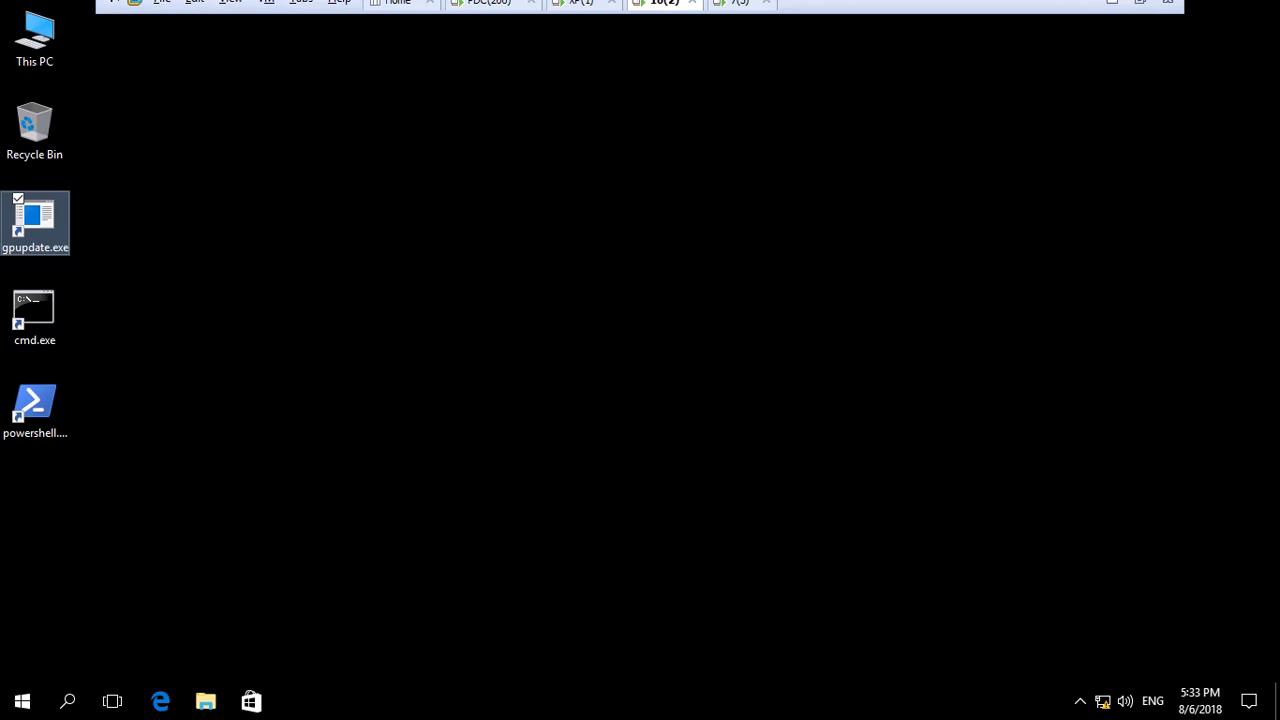
left_click(581, 14)
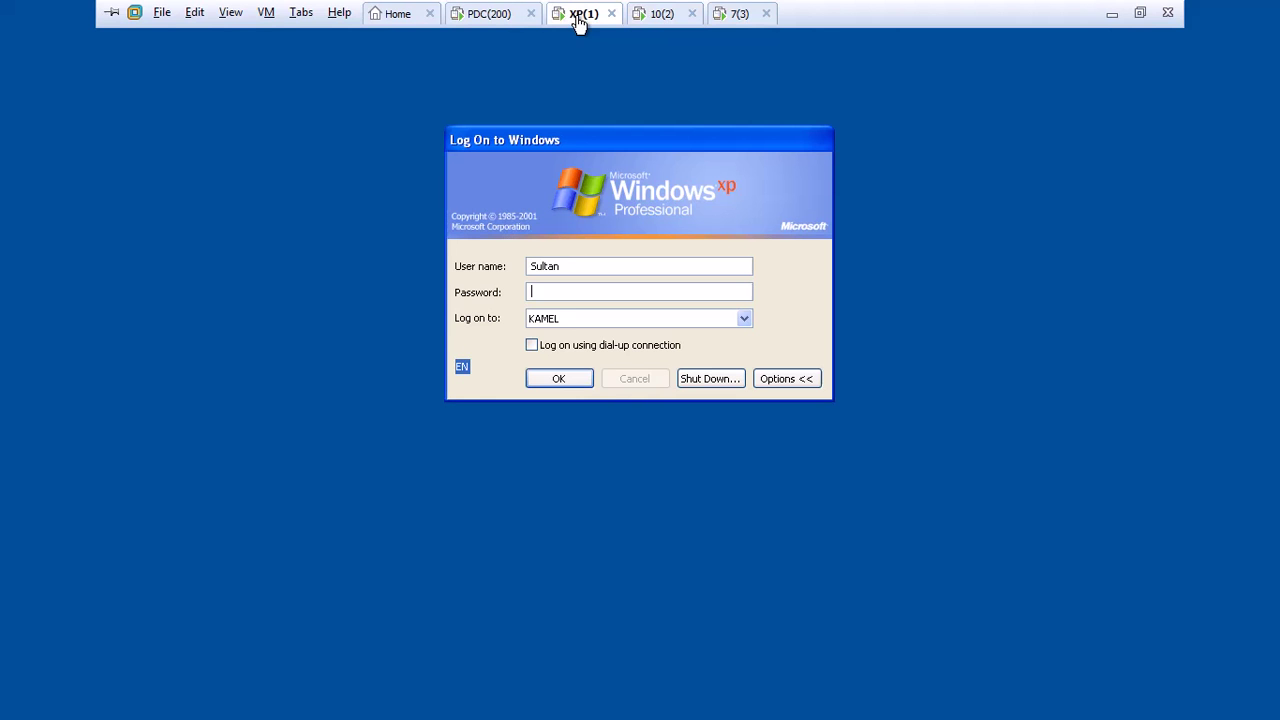
left_click(558, 382)
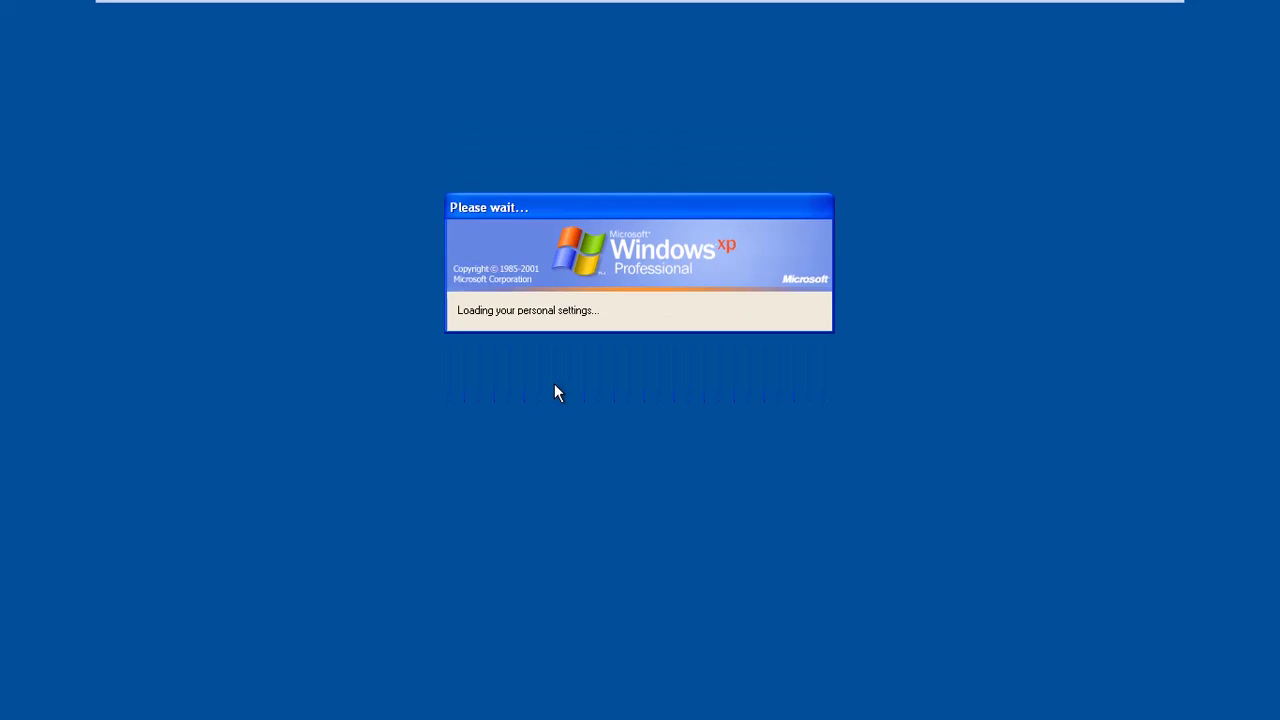
left_click(492, 13)
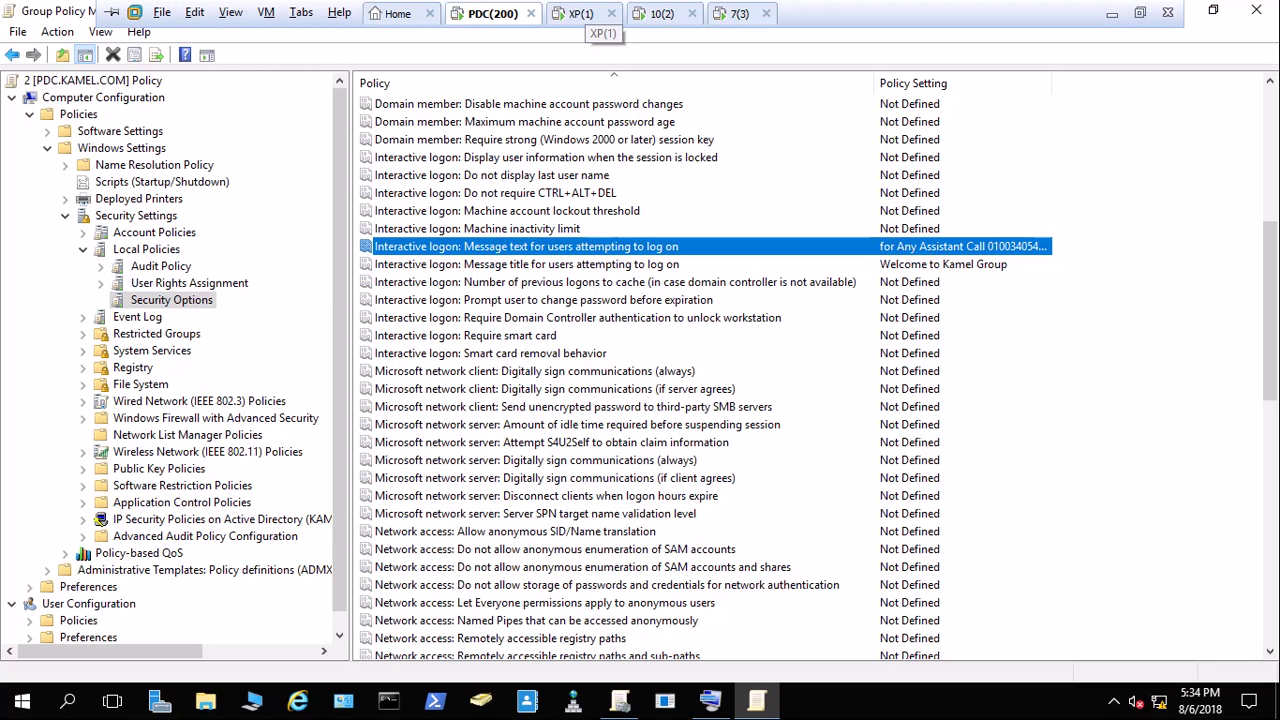
Restart the Windows XP VM via Turn Off Computer > Restart.
left_click(580, 14)
left_click(38, 704)
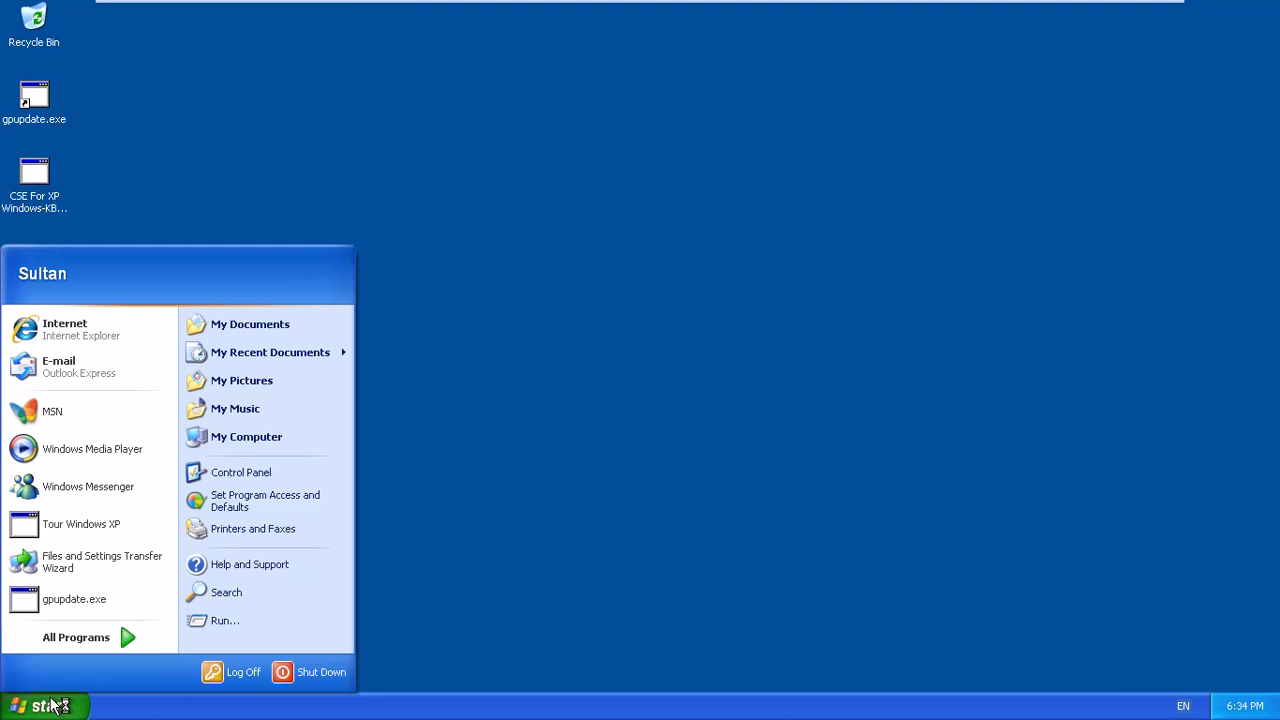
left_click(318, 672)
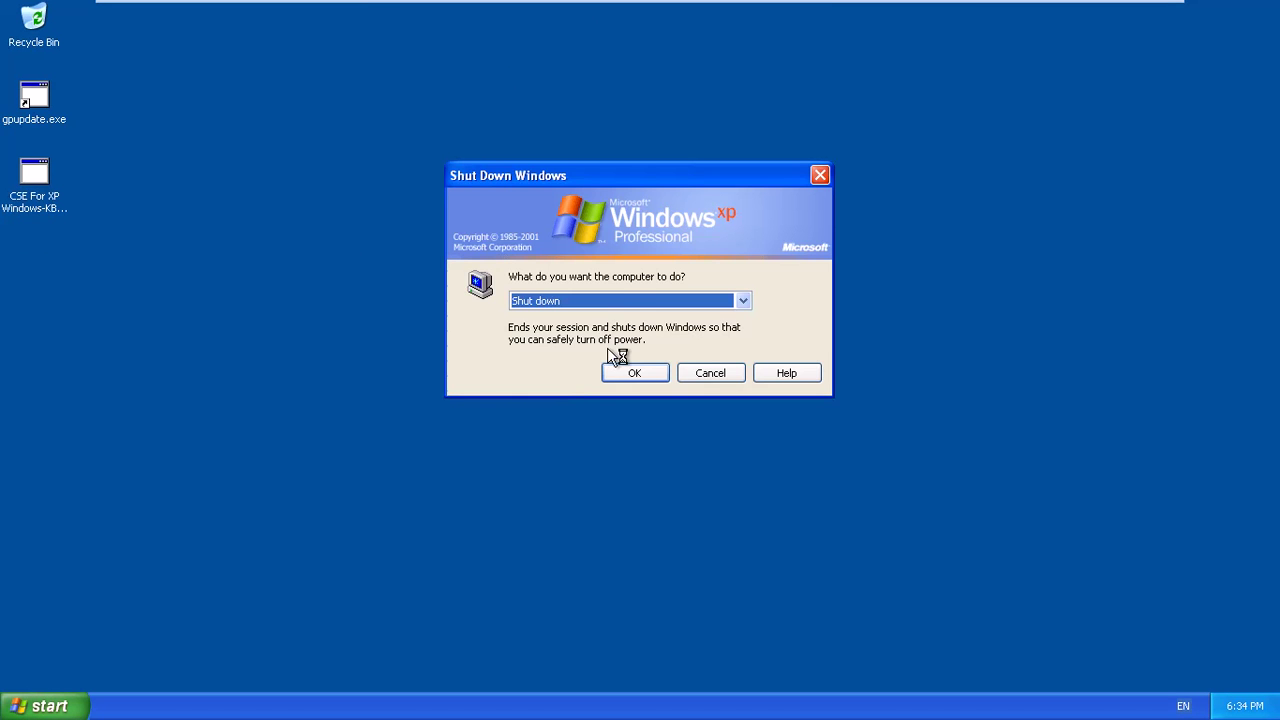
left_click(614, 300)
left_click(560, 342)
left_click(616, 379)
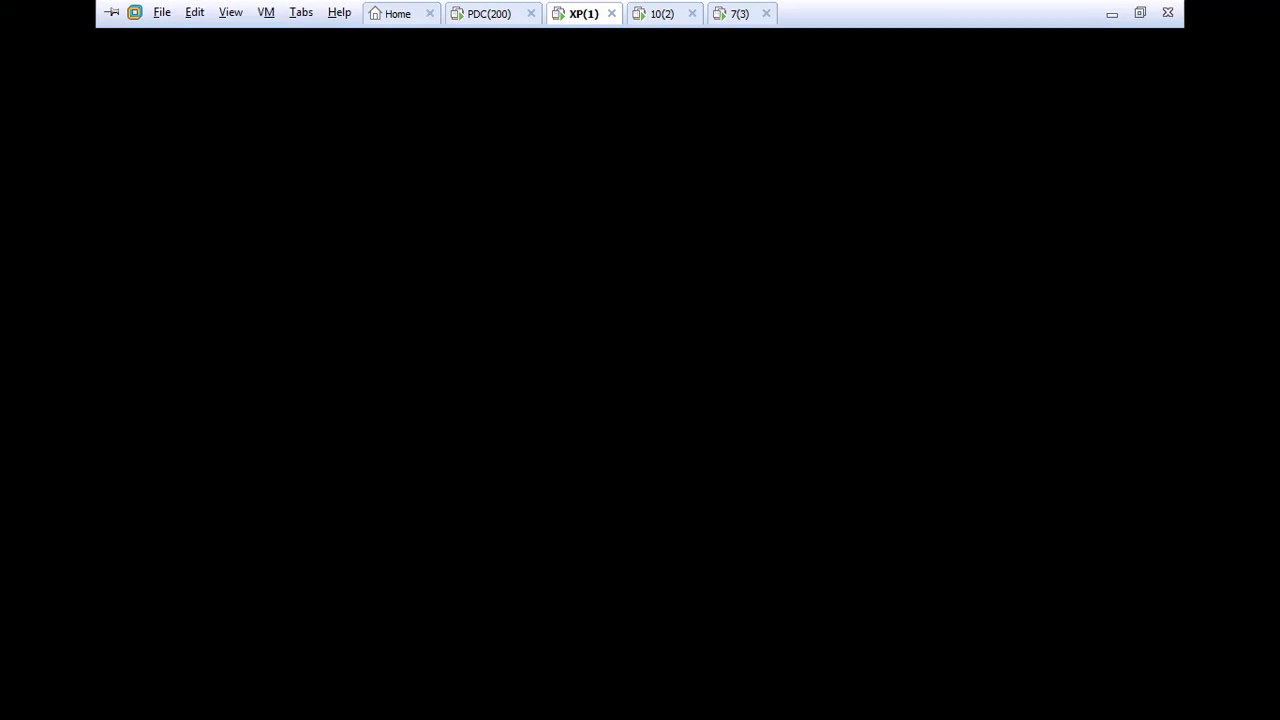
left_click(487, 14)
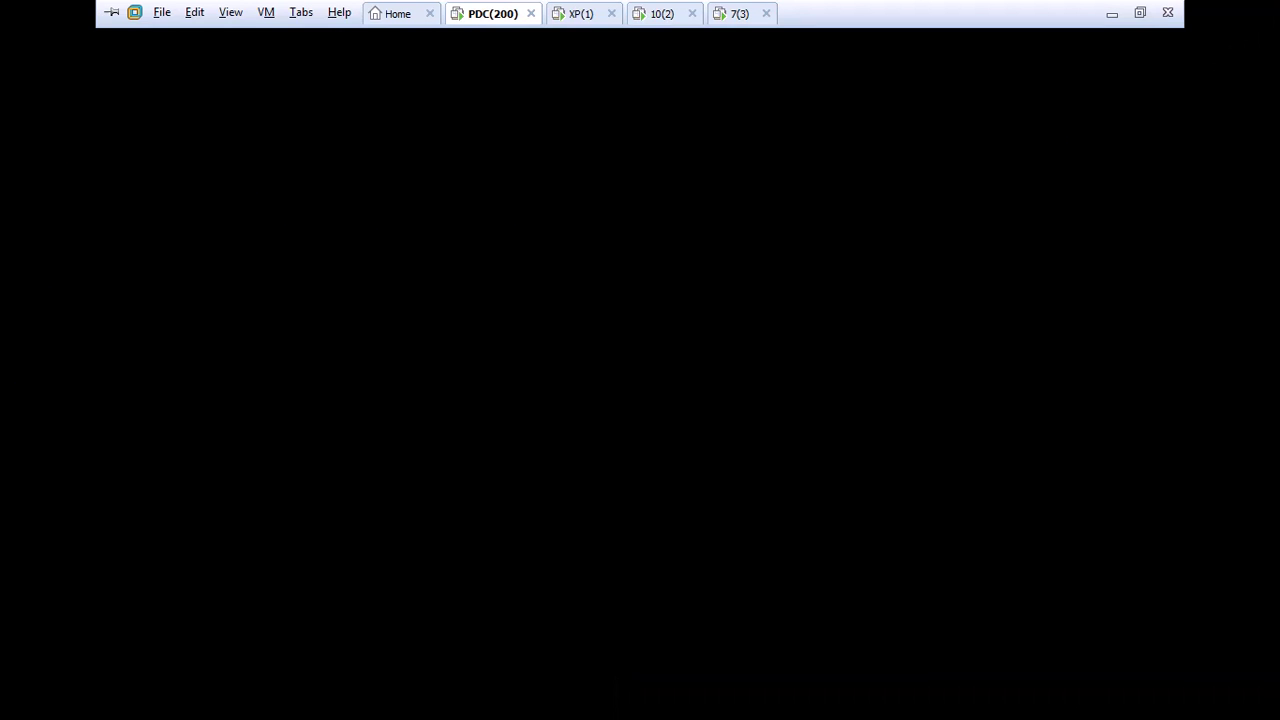
Restart the Windows 7 and Windows 10 VMs, then return to the domain controller.
left_click(662, 13)
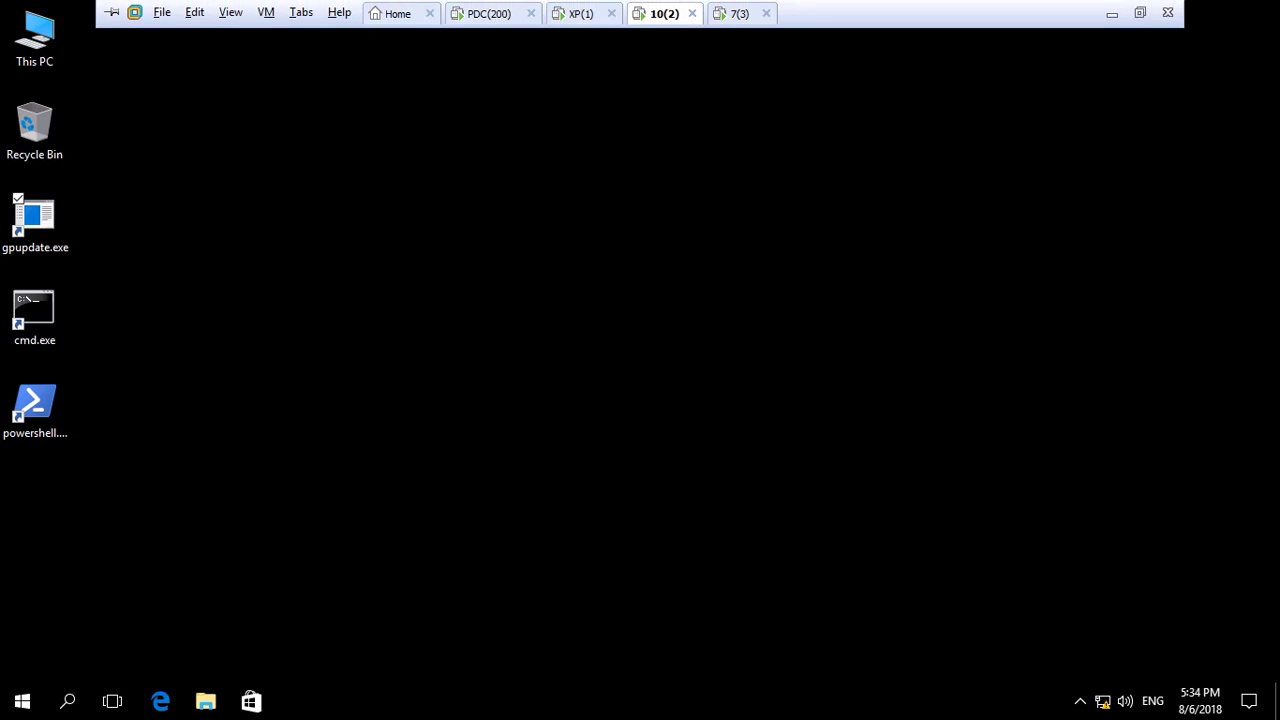
left_click(583, 13)
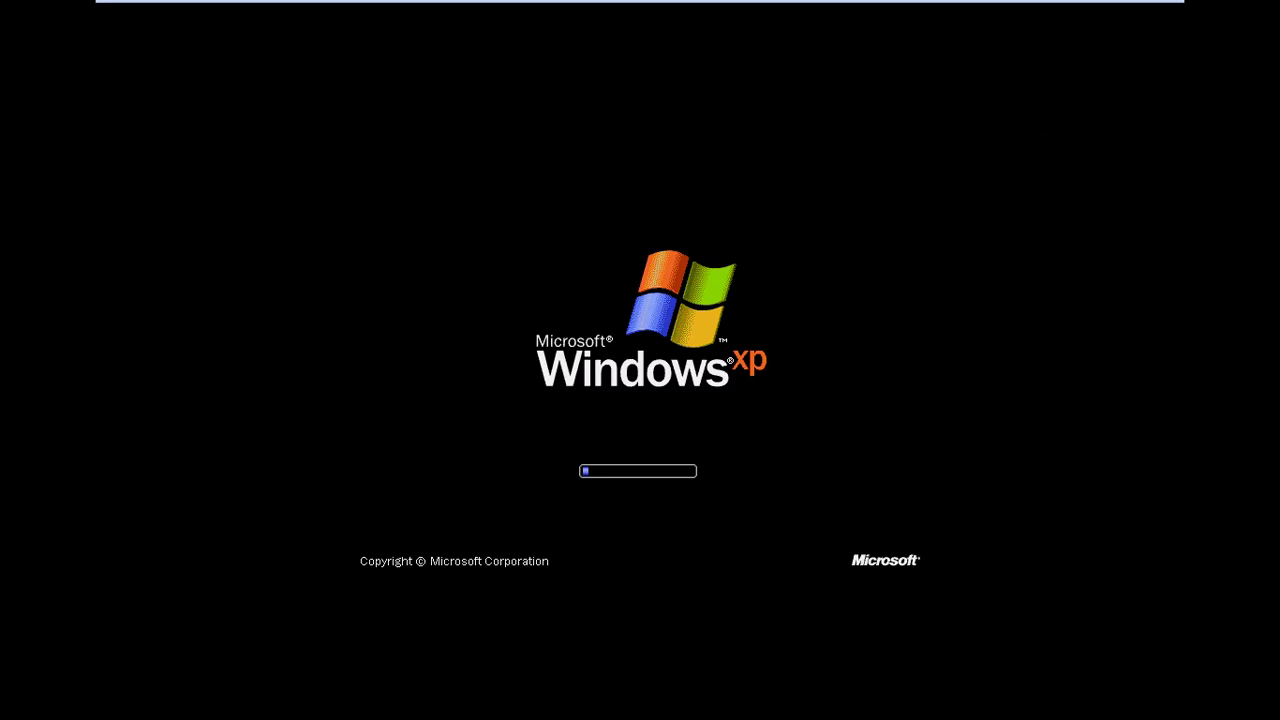
left_click(741, 13)
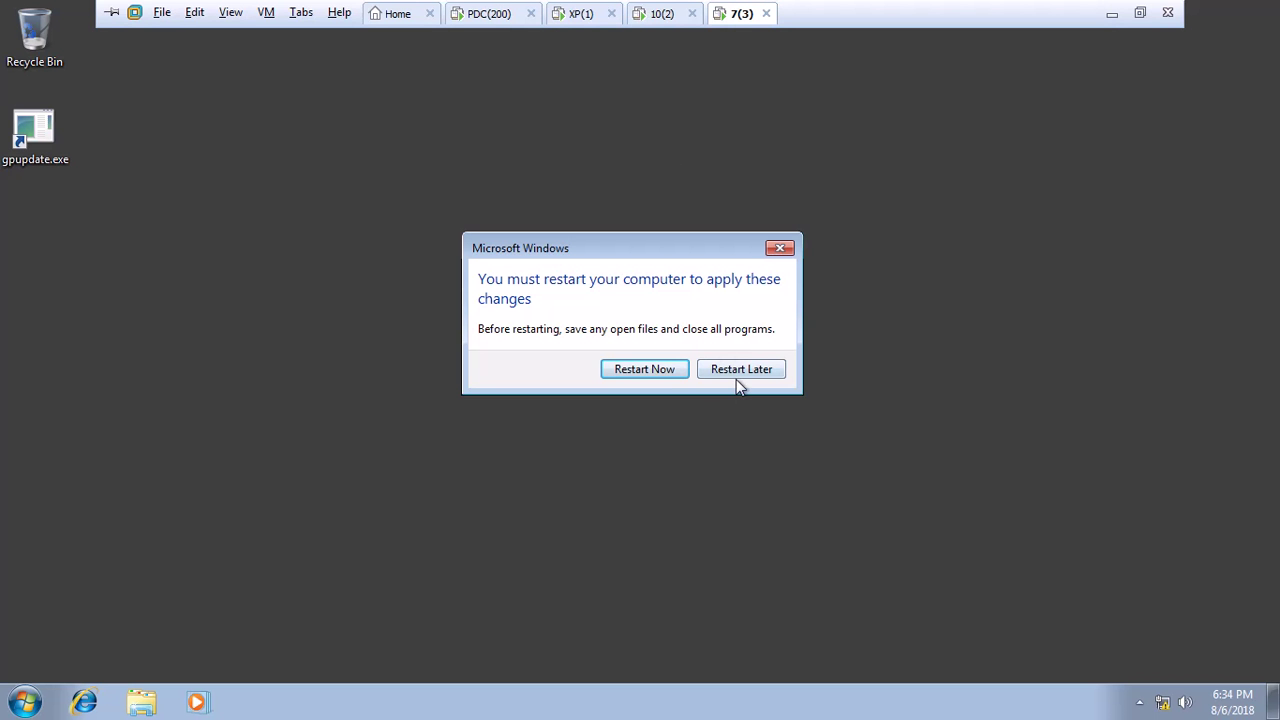
left_click(666, 371)
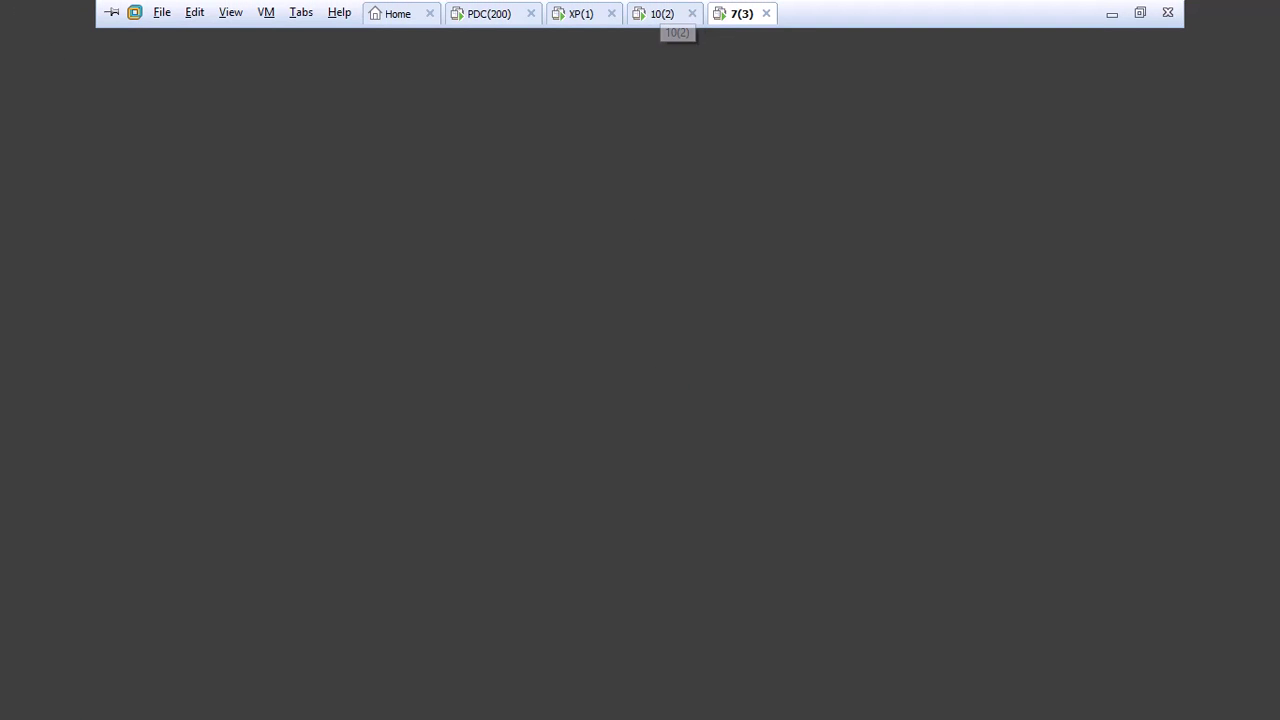
left_click(661, 13)
mouse_move(237, 650)
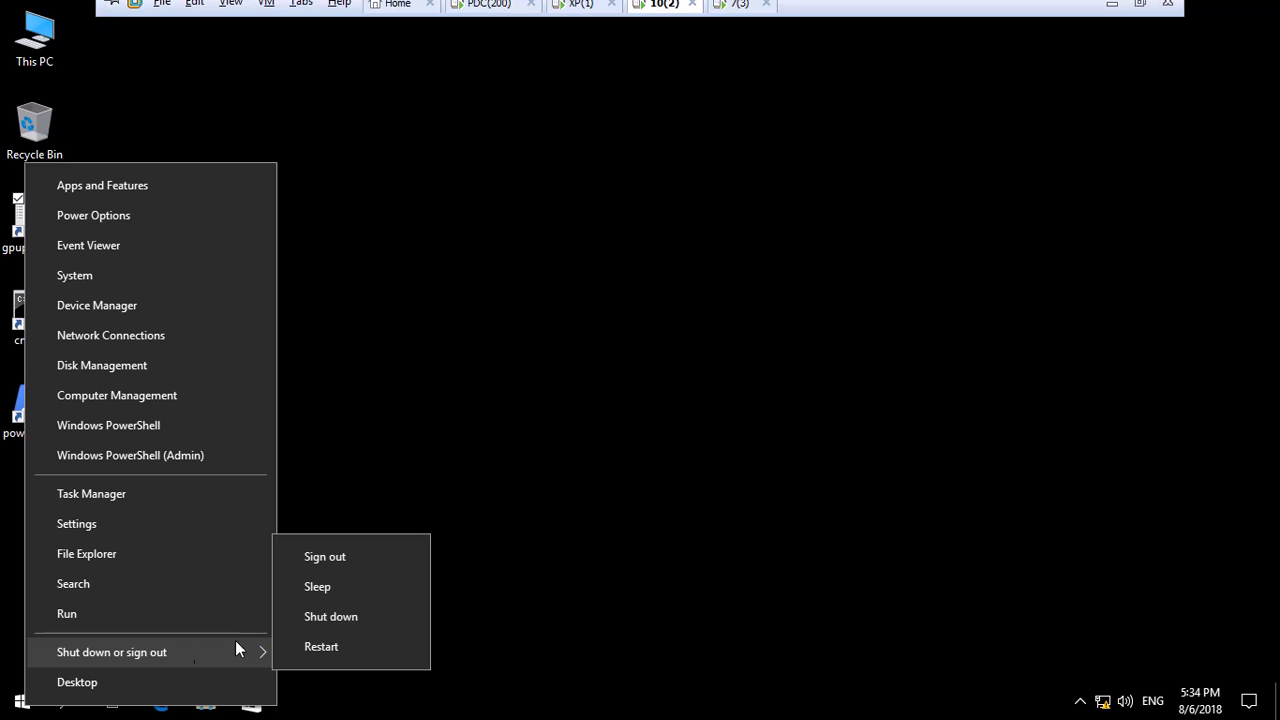
left_click(331, 646)
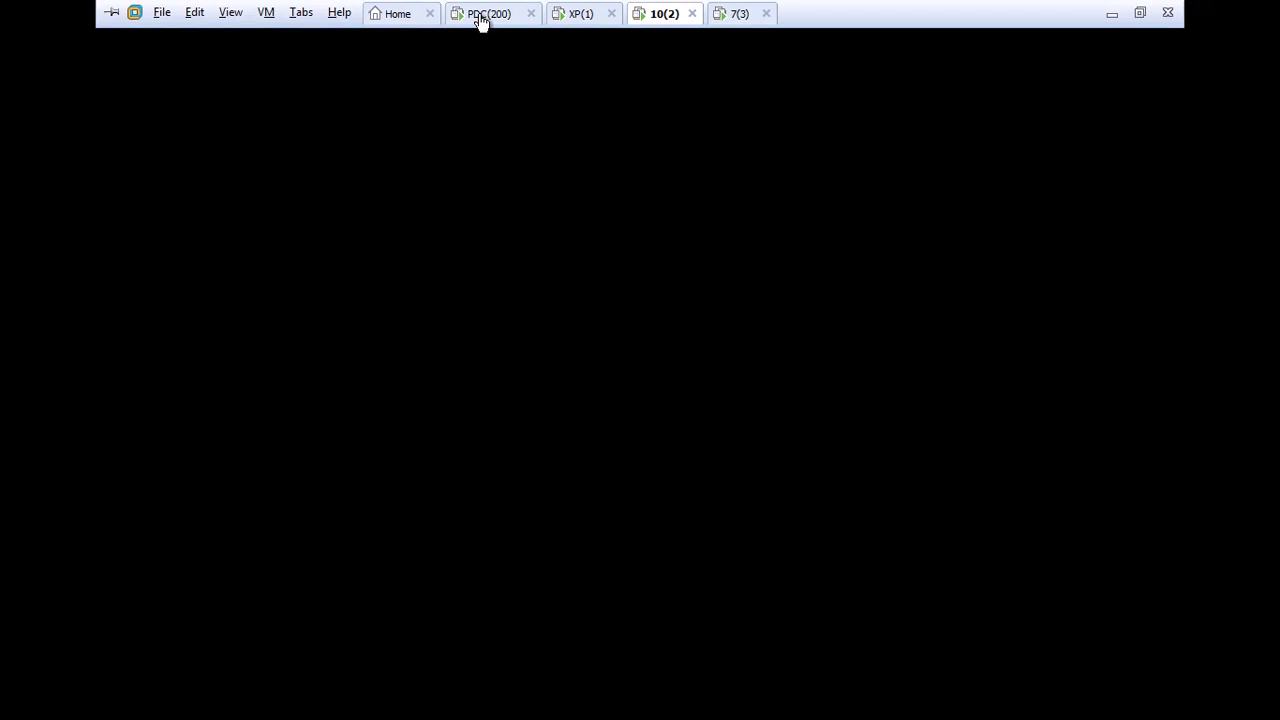
left_click(482, 13)
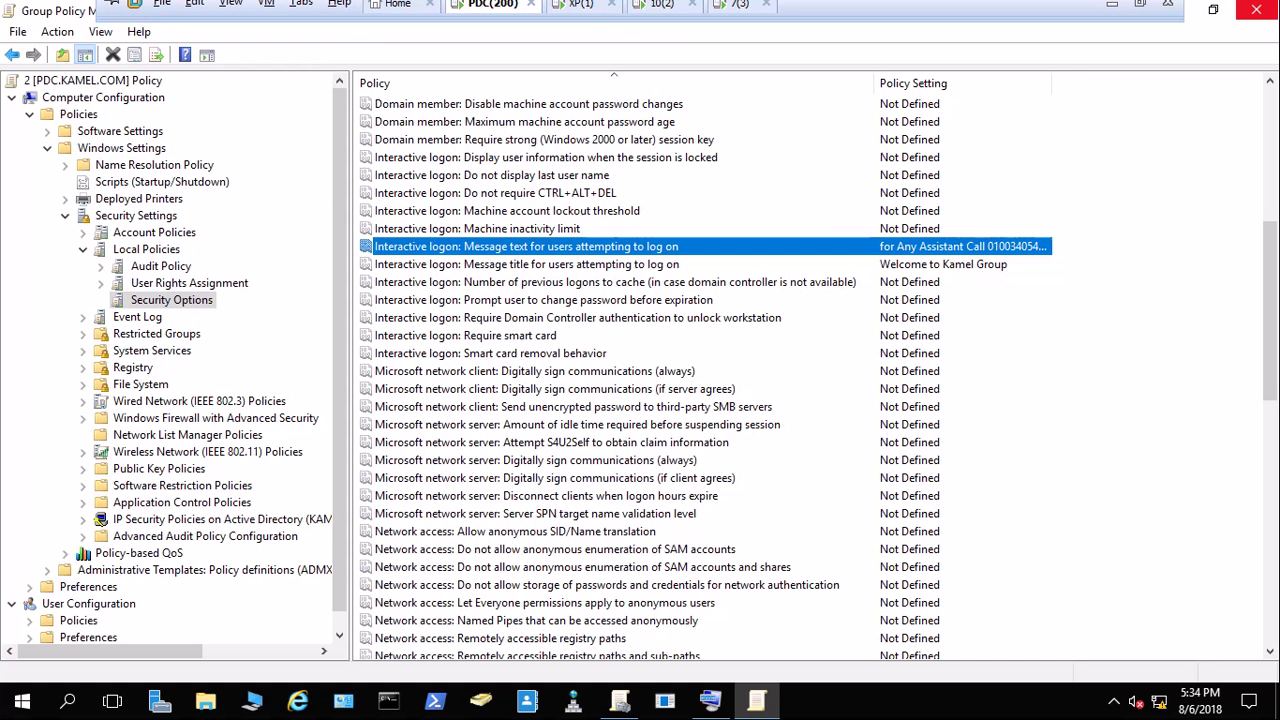
Reopen GPO '2' with Computer Configuration Policies and Administrative Templates expanded, then switch to the XP(1) VM.
left_click(1256, 10)
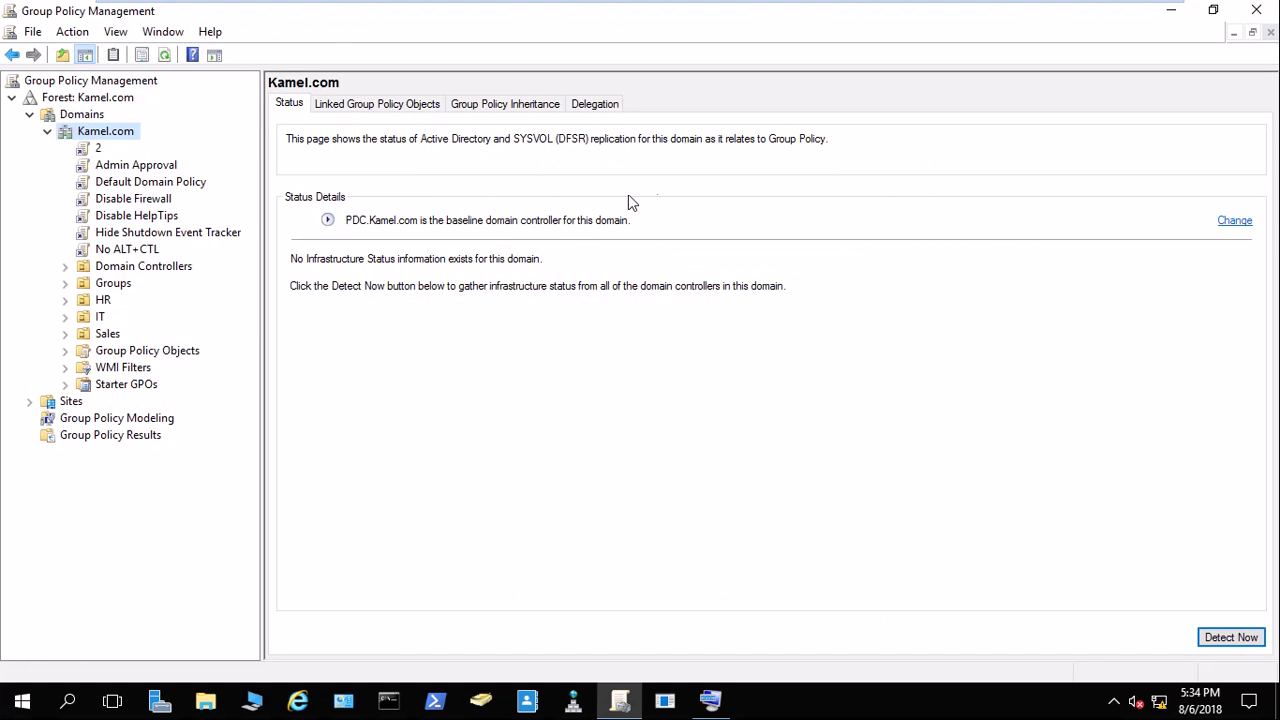
left_click(92, 148)
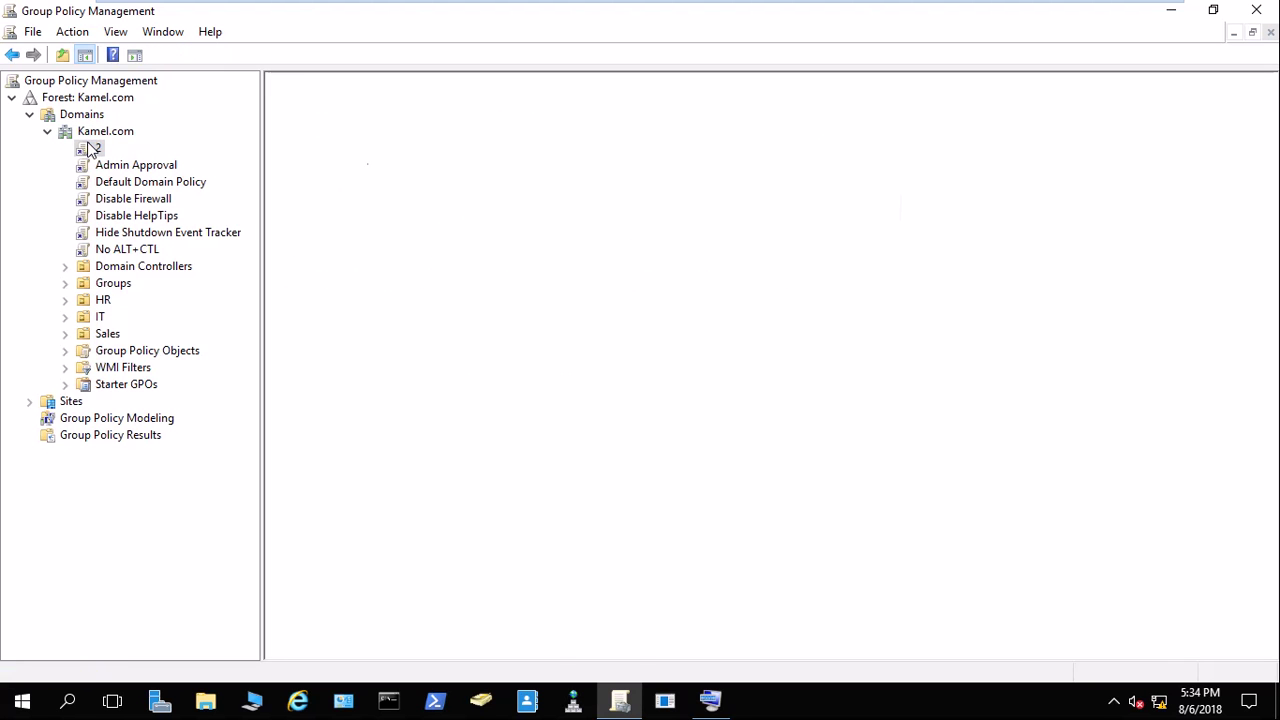
right_click(94, 148)
left_click(112, 155)
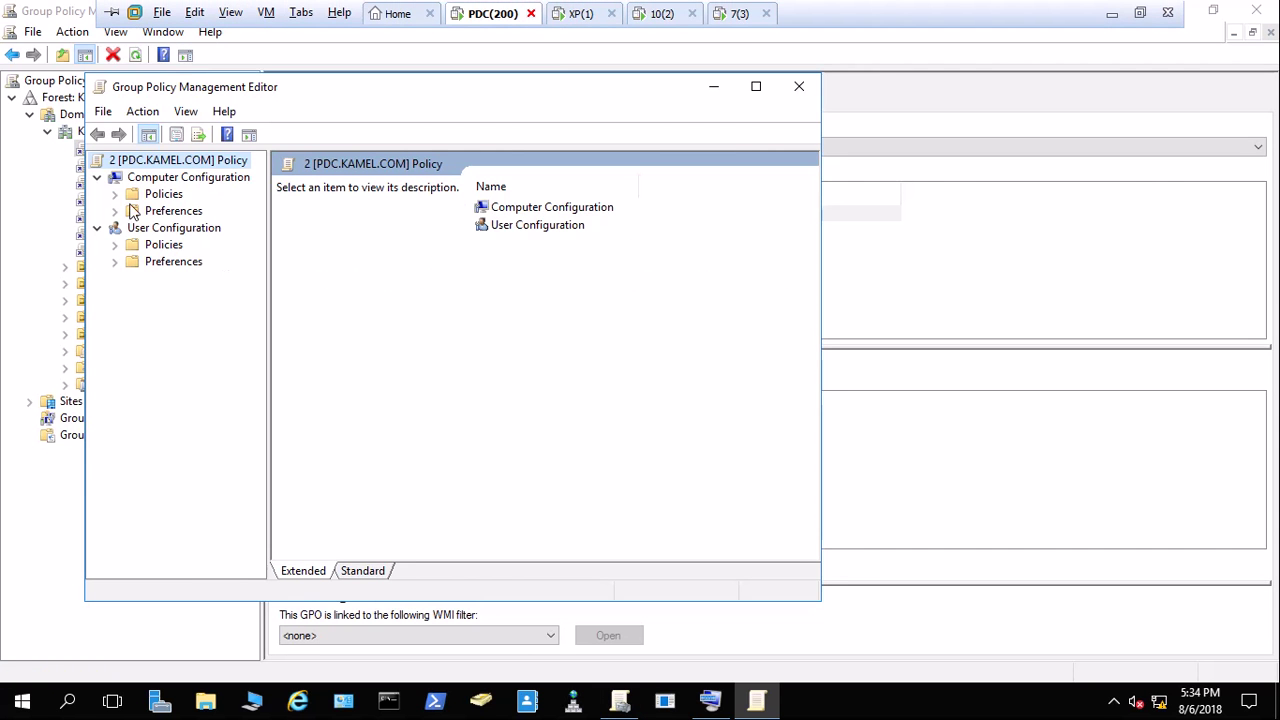
left_click(115, 195)
left_click(133, 245)
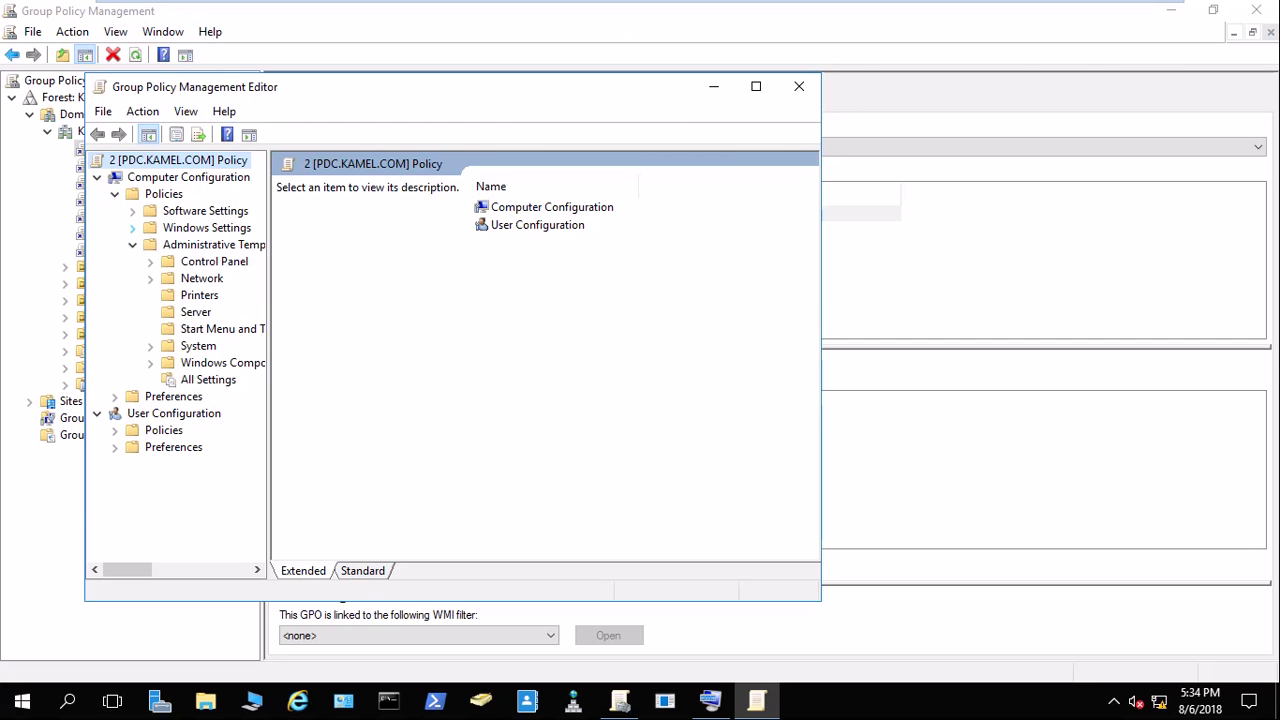
left_click(583, 13)
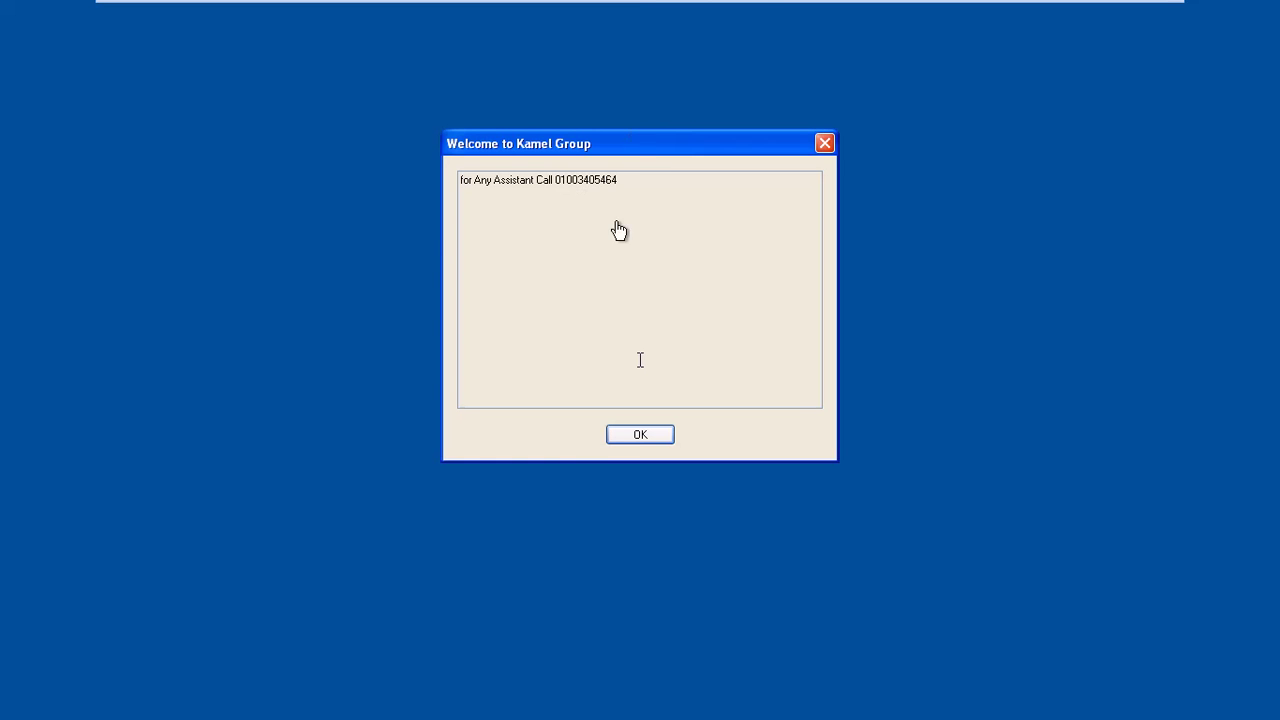
Dismiss the Welcome to Kamel Group notice on XP and move on to the Windows 7 VM.
left_click(633, 436)
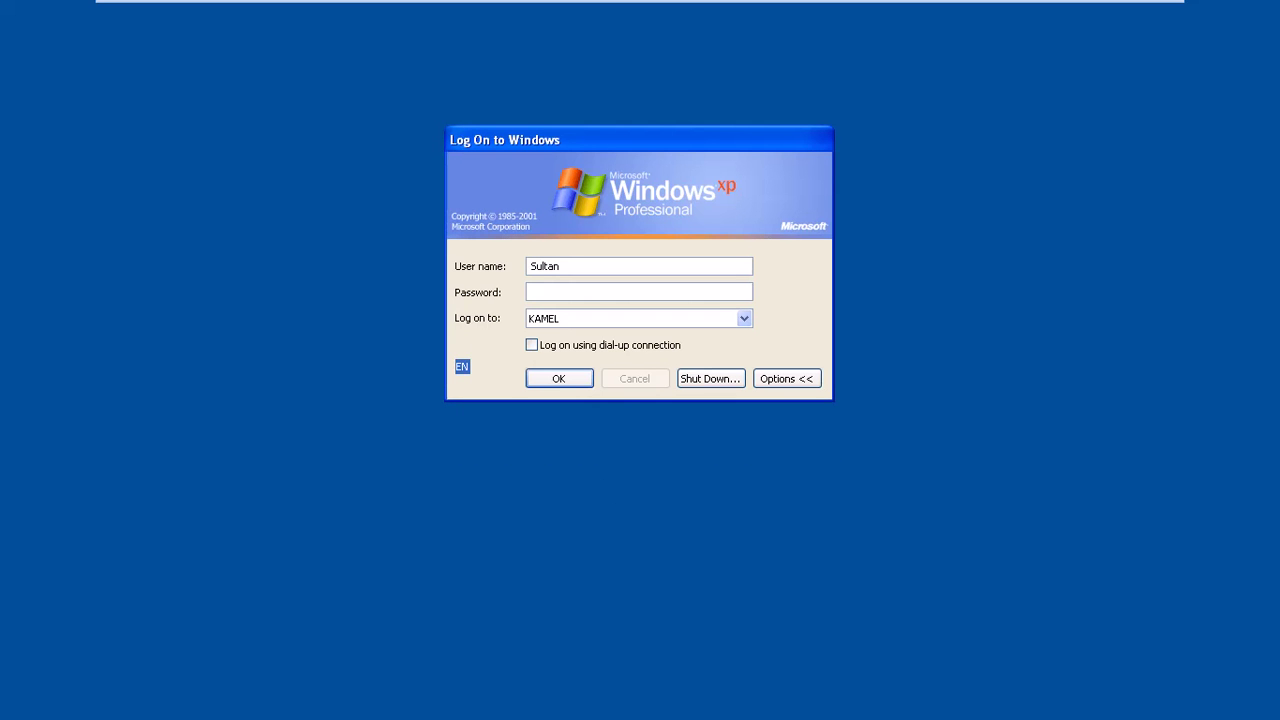
left_click(662, 13)
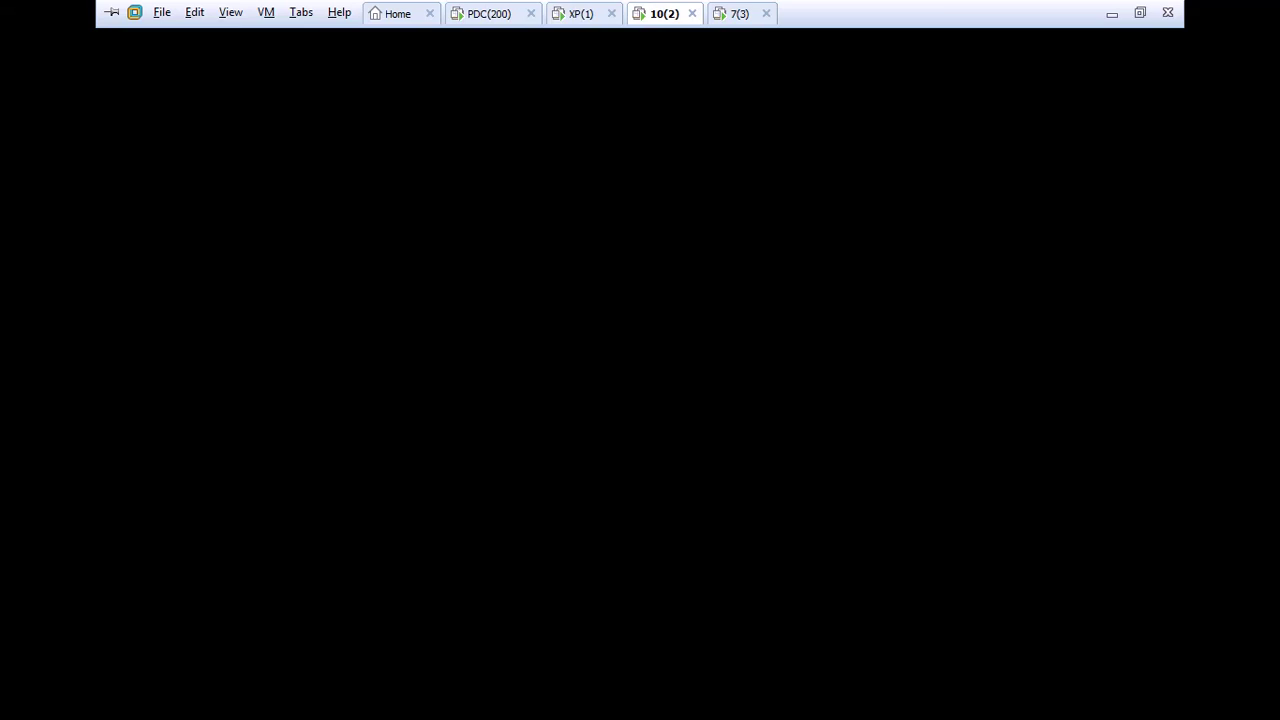
key("ctrl+Tab")
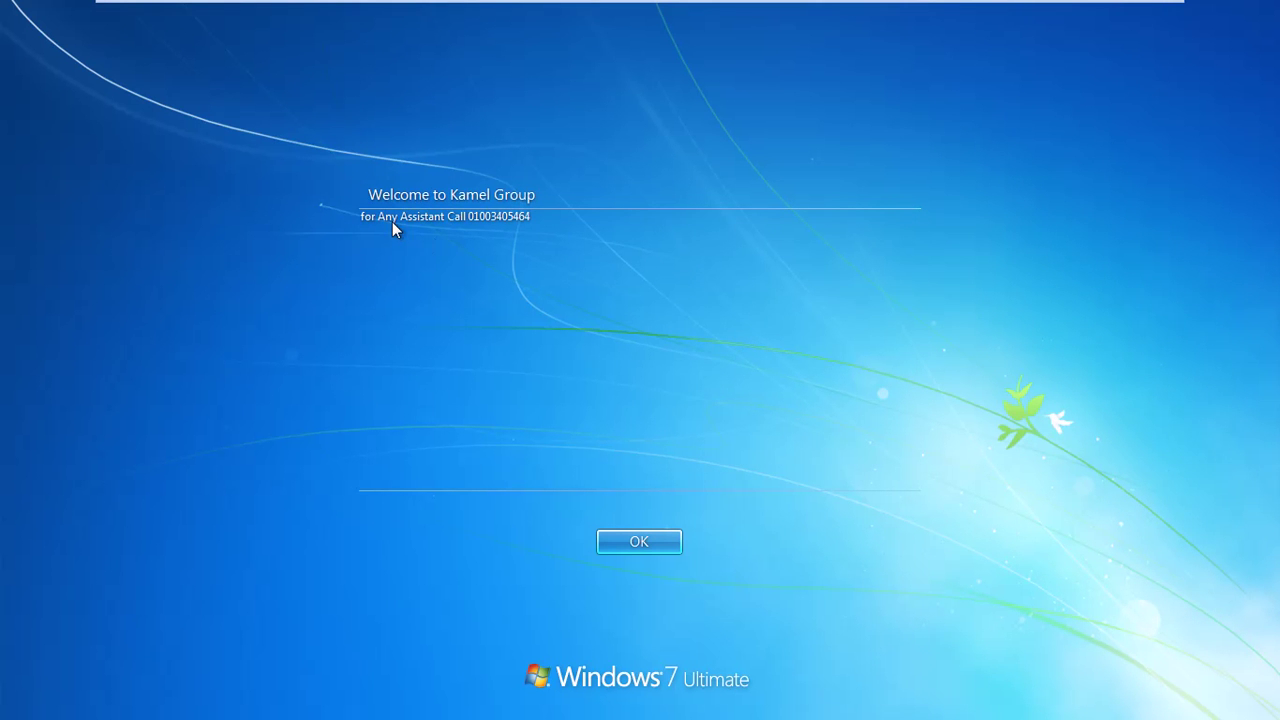
Accept the Kamel Group logon notice and sign in to the Windows 7 client with its password.
left_click(639, 542)
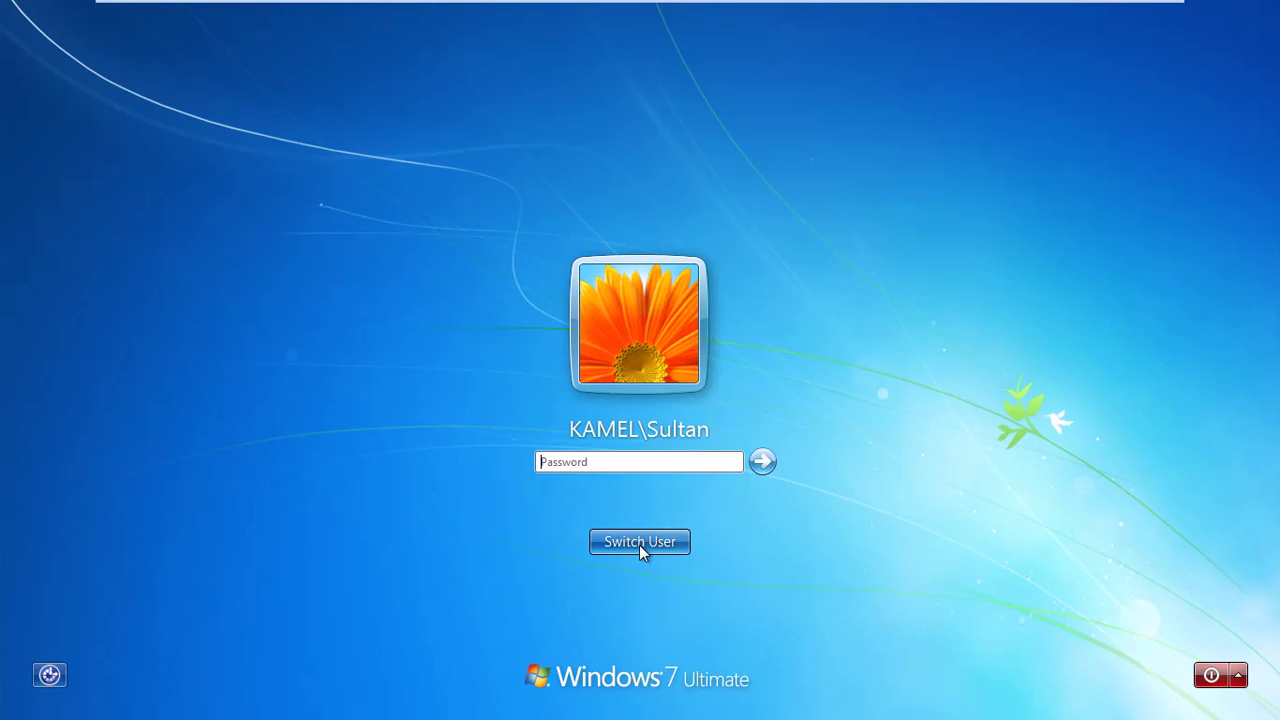
left_click(597, 462)
left_click(754, 461)
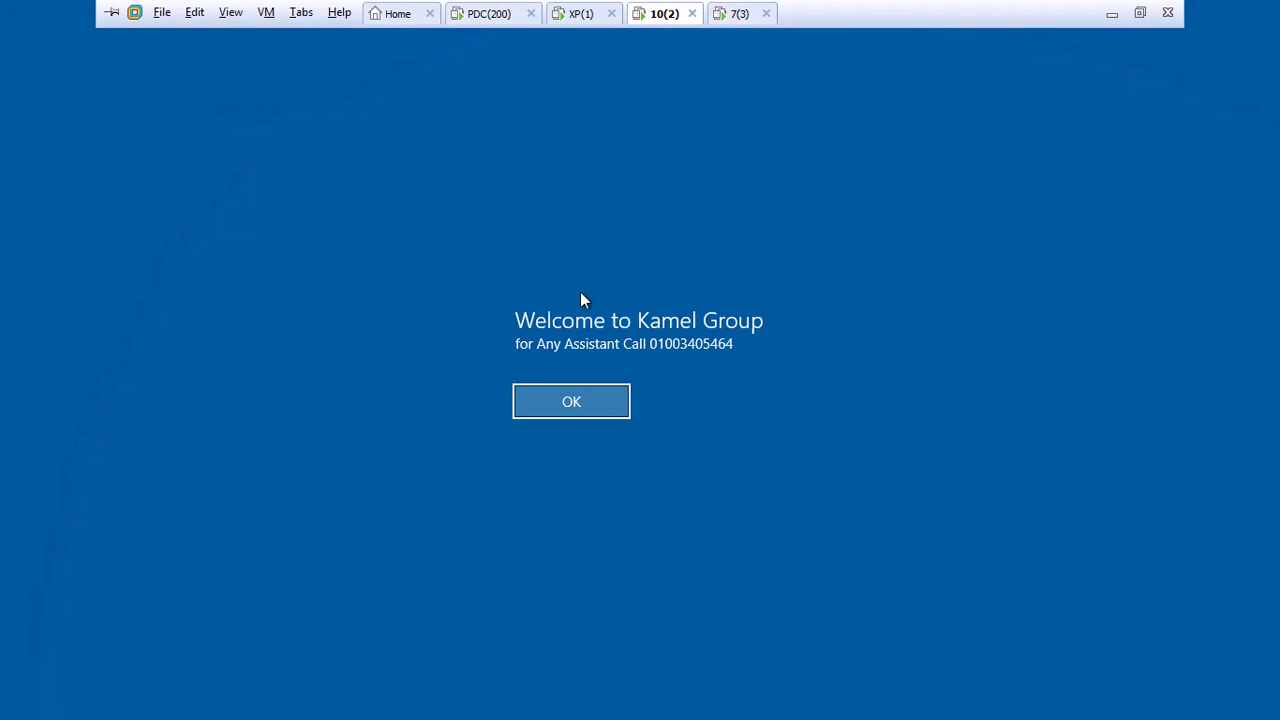
left_click(556, 412)
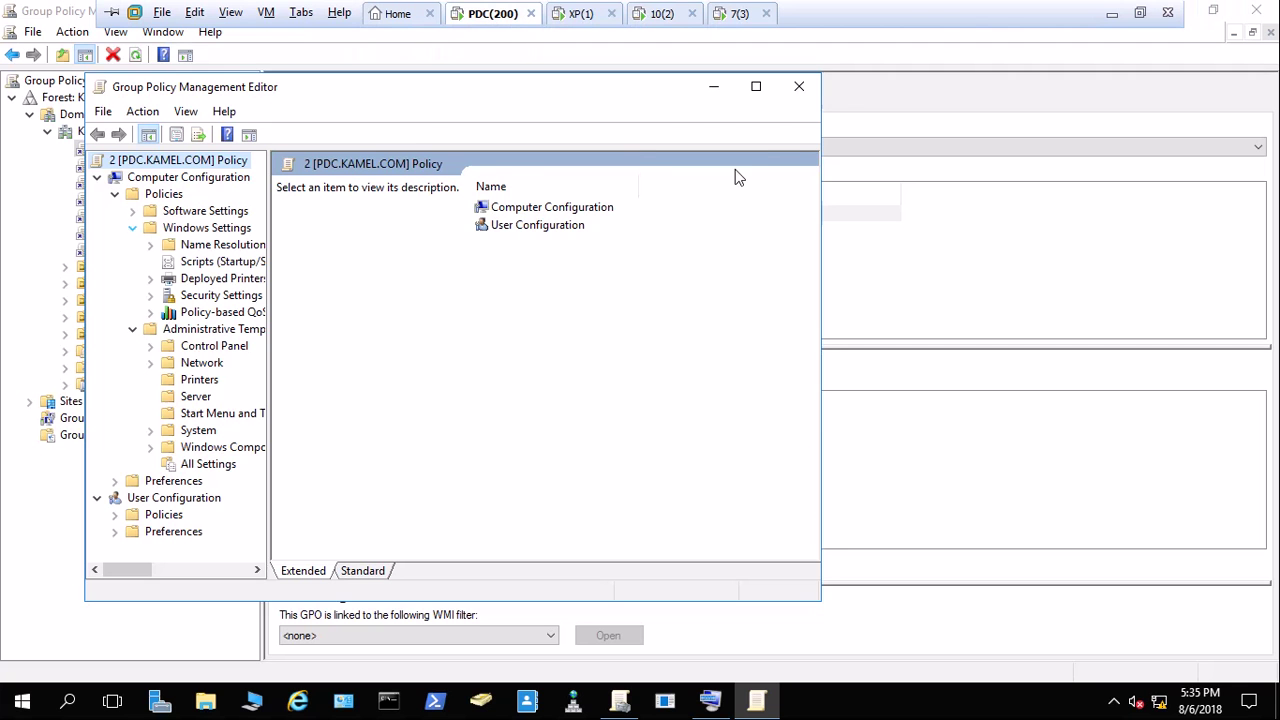
Maximize the editor, check 'Add workstations to domain' under User Rights Assignment shows Not Defined, then close it.
left_click(757, 88)
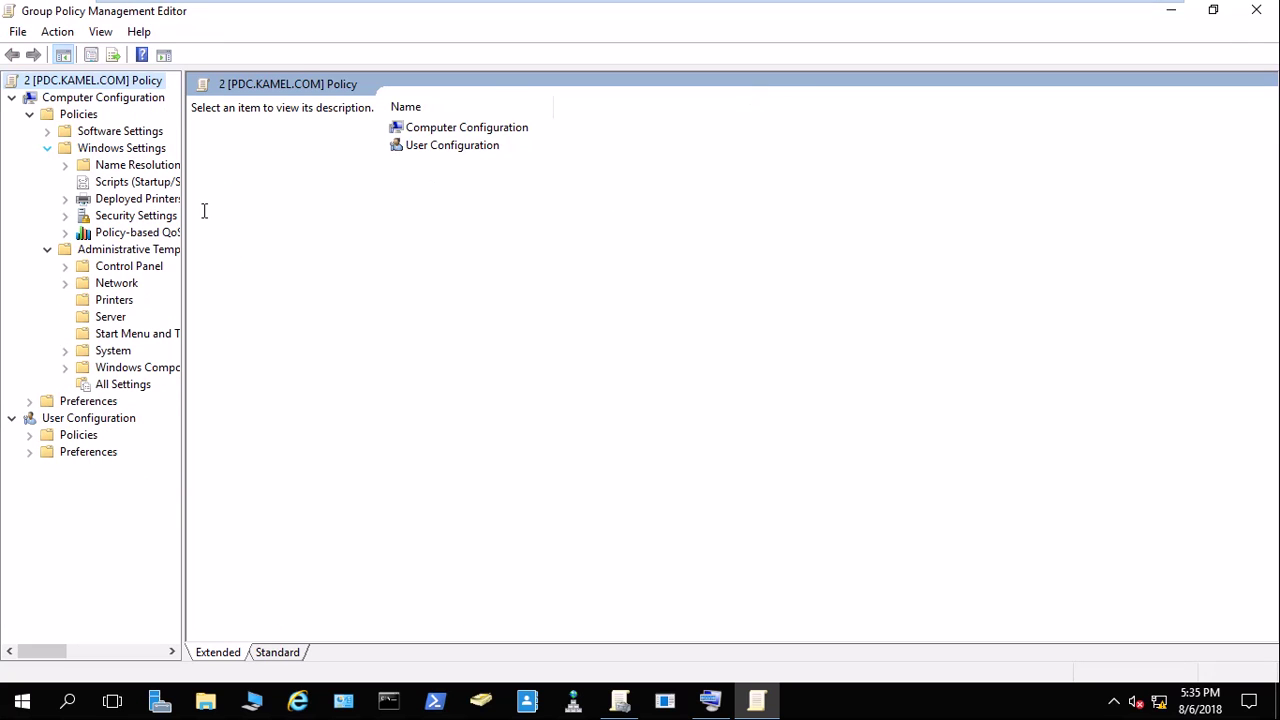
left_click_drag(182, 205, 304, 197)
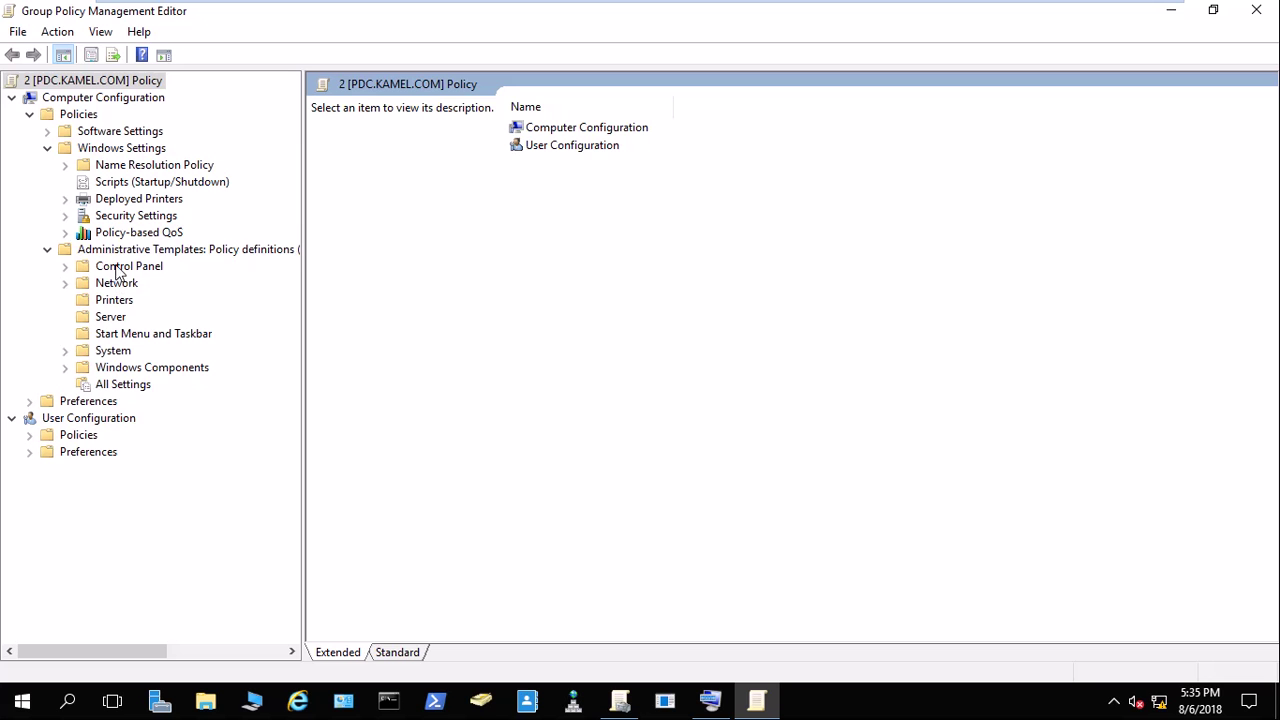
left_click(120, 215)
left_click(123, 213)
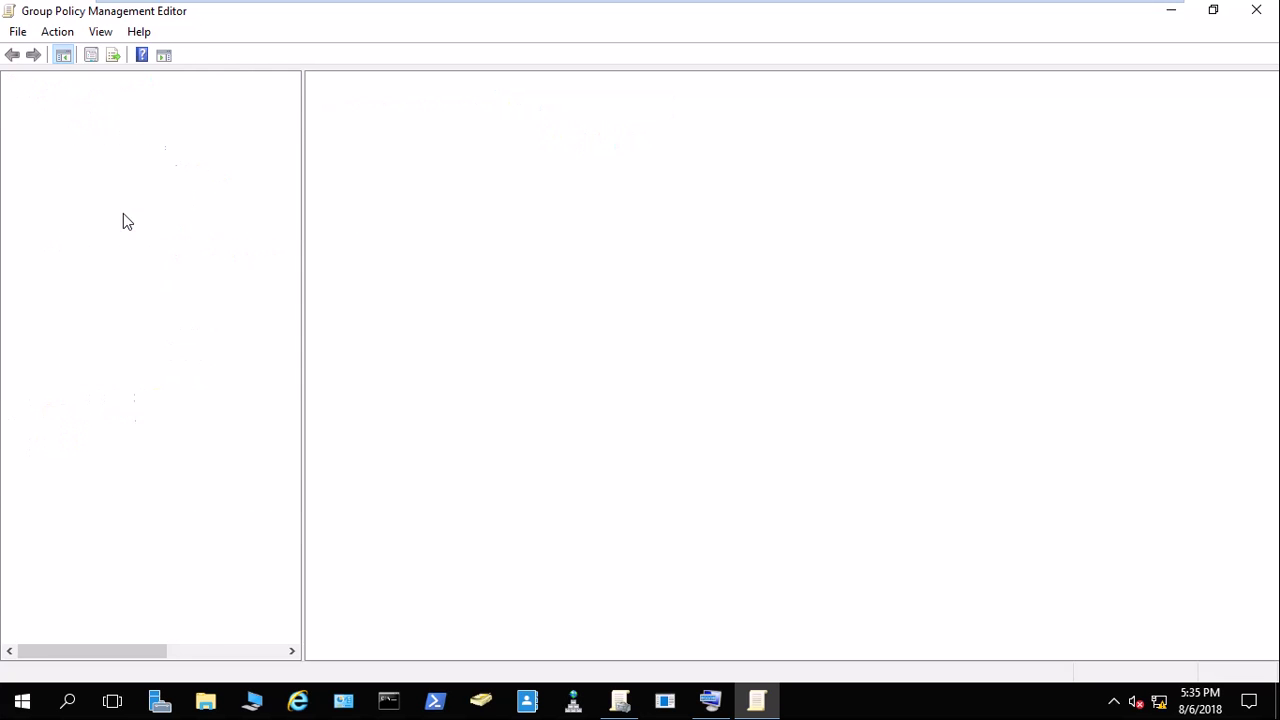
left_click(143, 250)
double_click(143, 252)
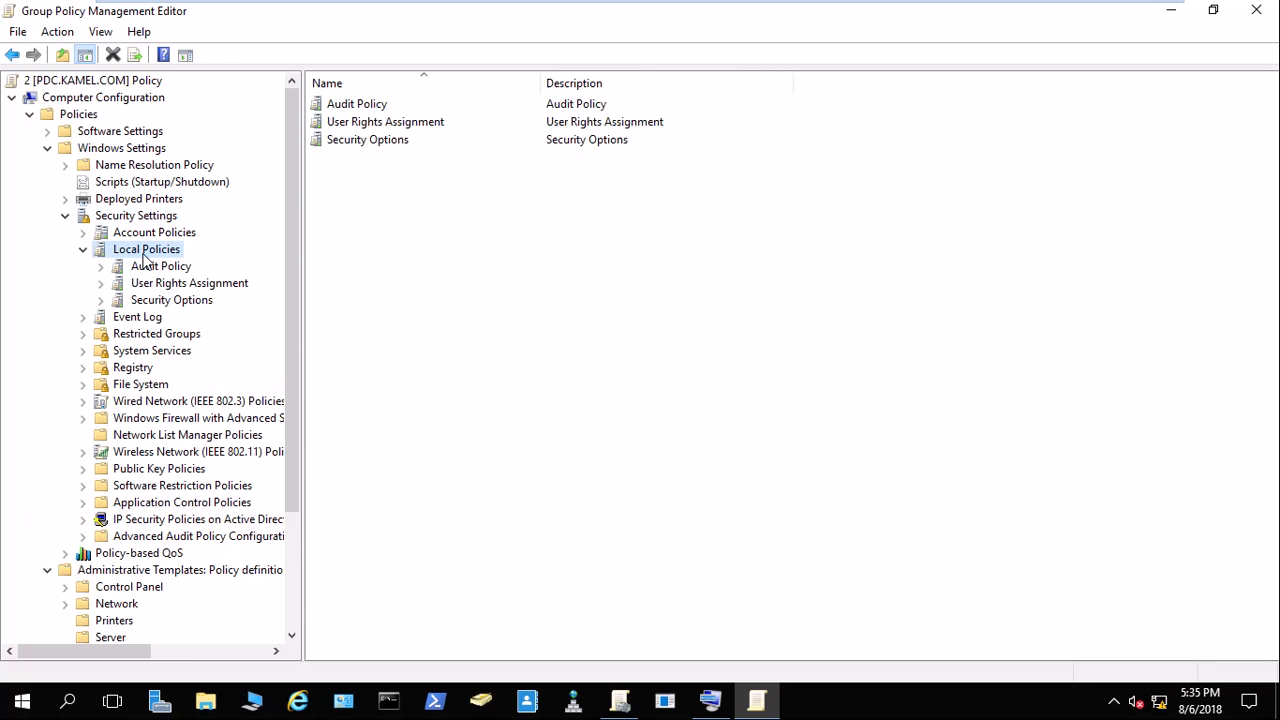
left_click(160, 285)
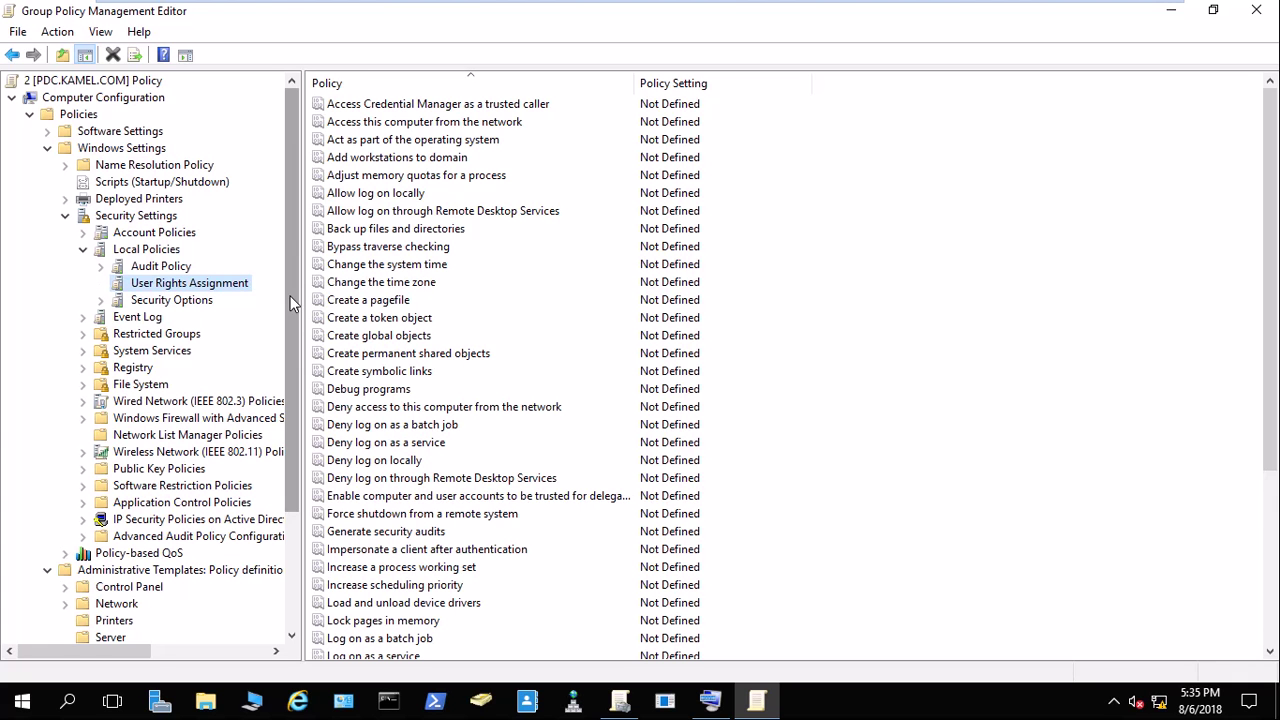
left_click(377, 163)
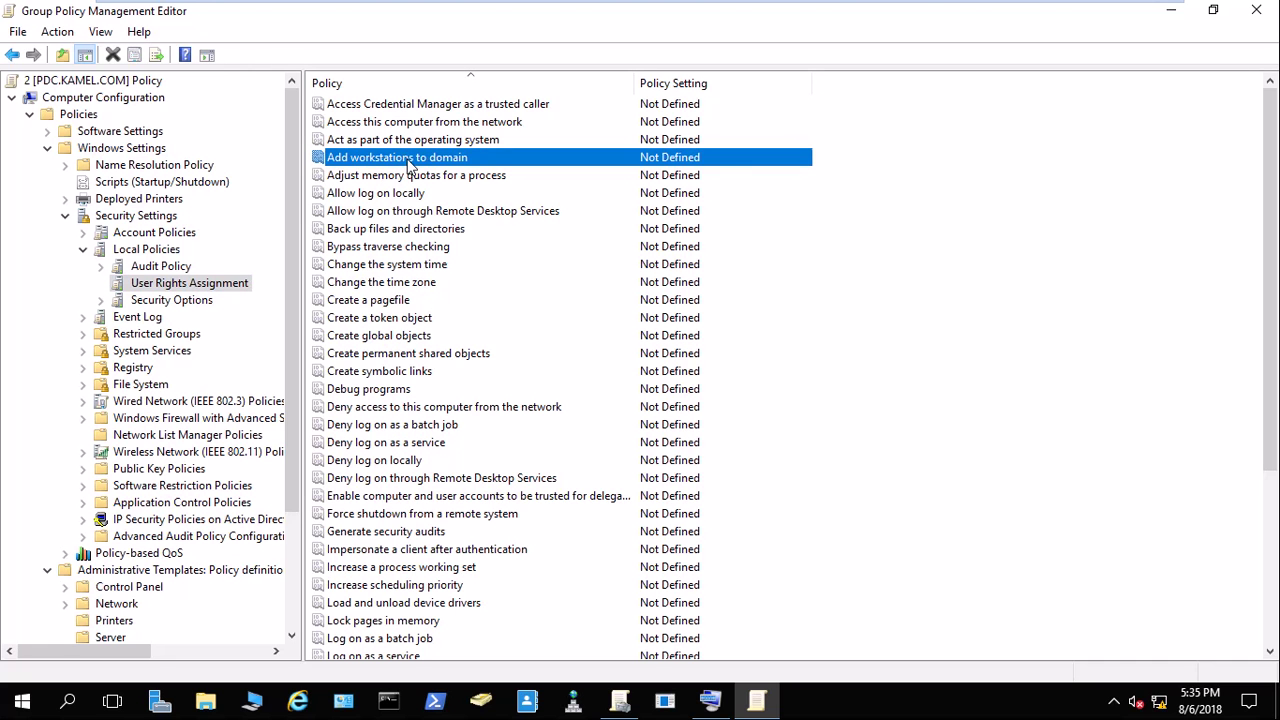
left_click(1256, 10)
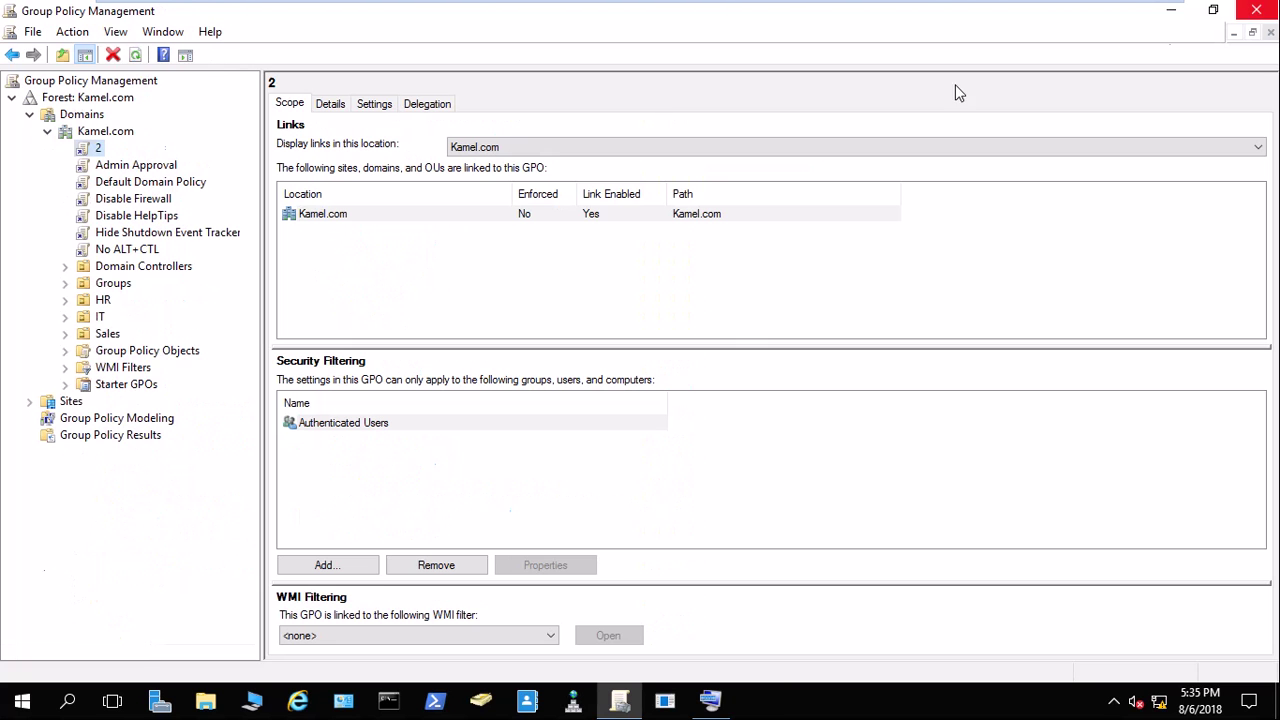
Open the Default Domain Controllers Policy under Domain Controllers for editing.
left_click(66, 268)
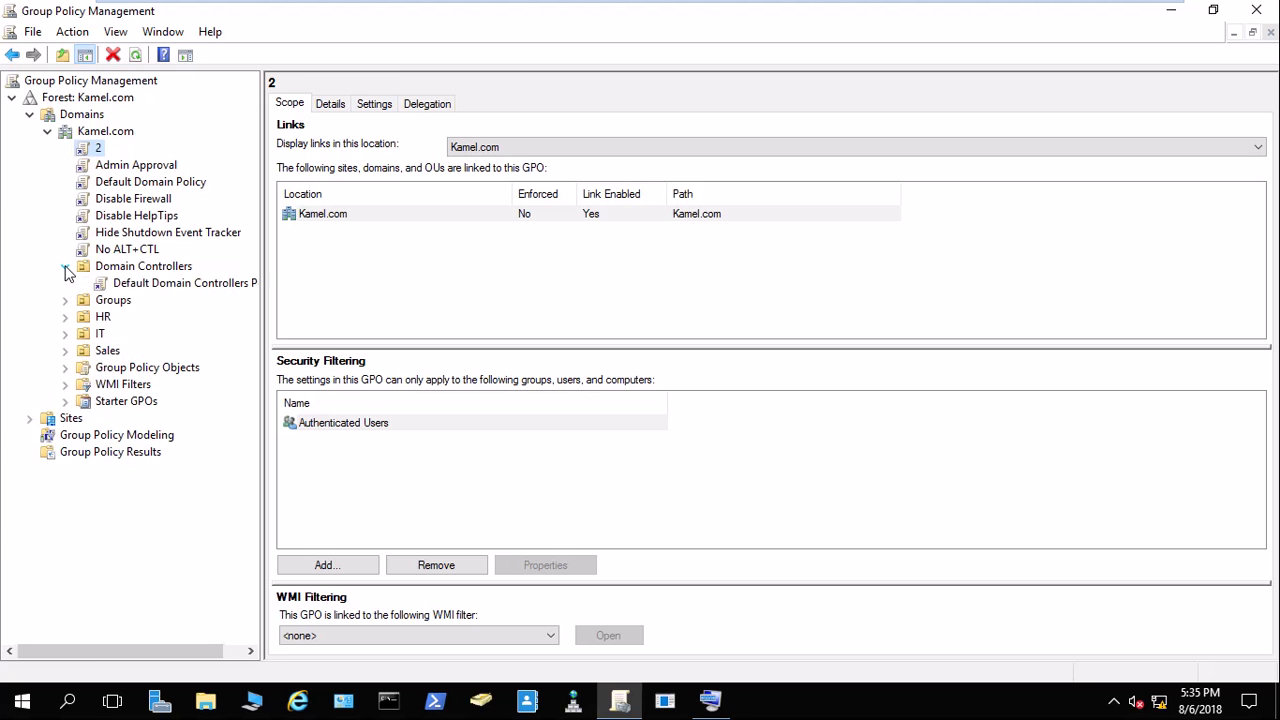
left_click(145, 287)
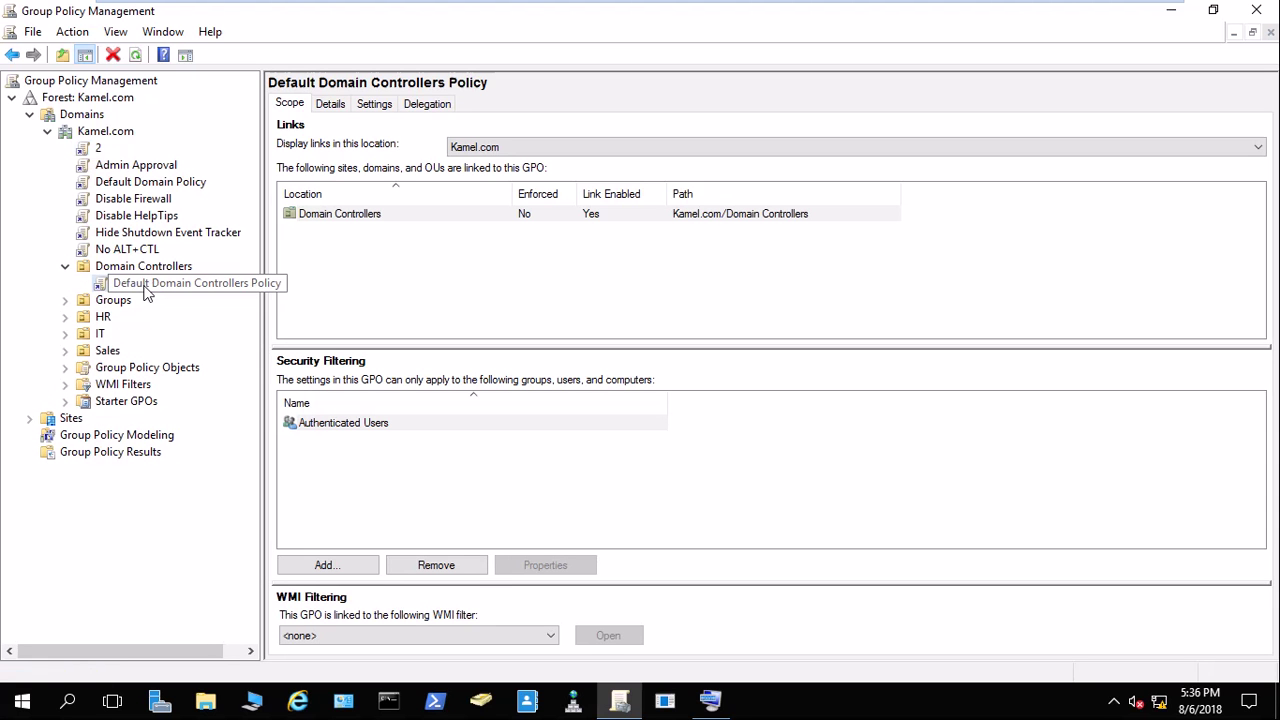
right_click(110, 281)
left_click(181, 306)
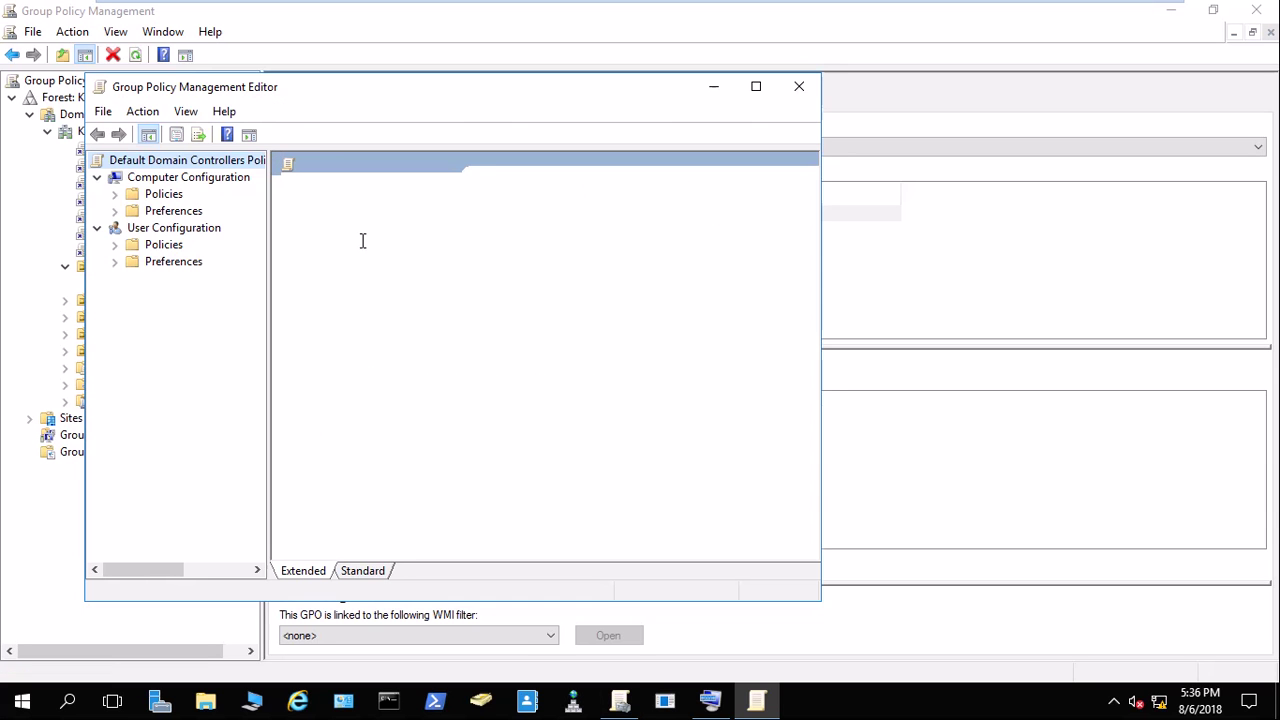
Navigate to Security Settings > Local Policies > User Rights Assignment and select 'Add workstations to domain'.
left_click(114, 194)
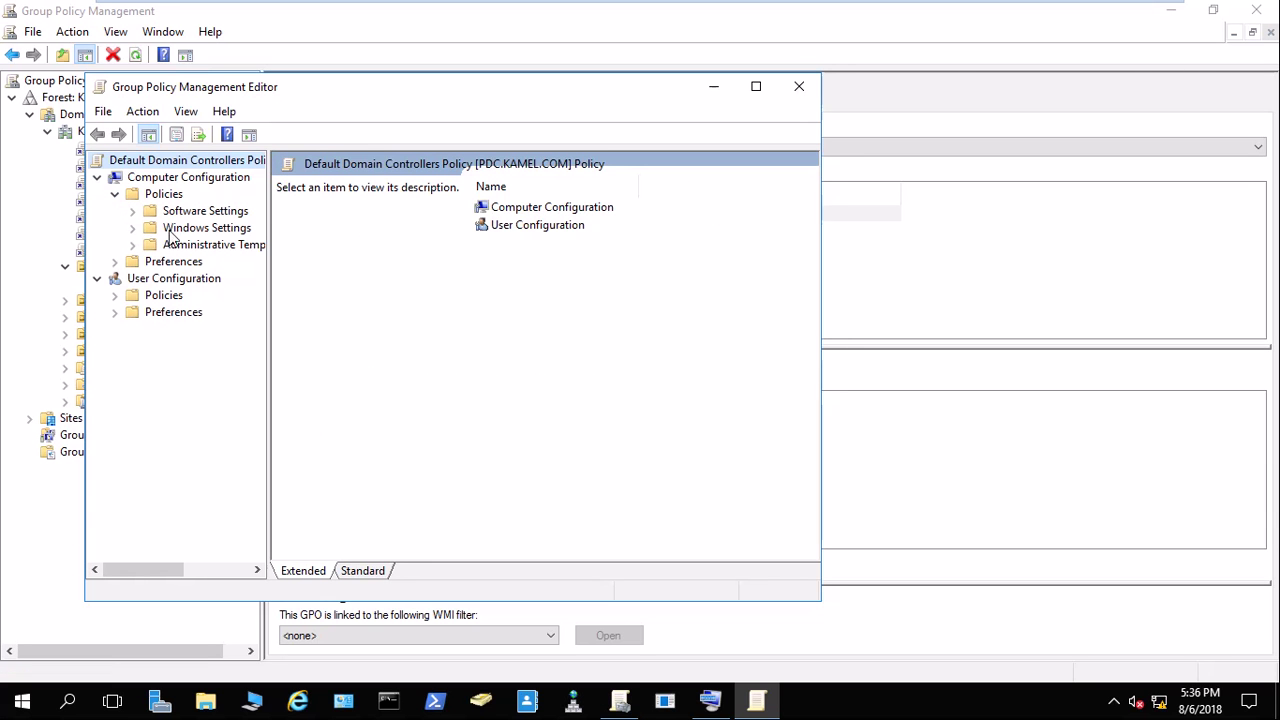
left_click(132, 228)
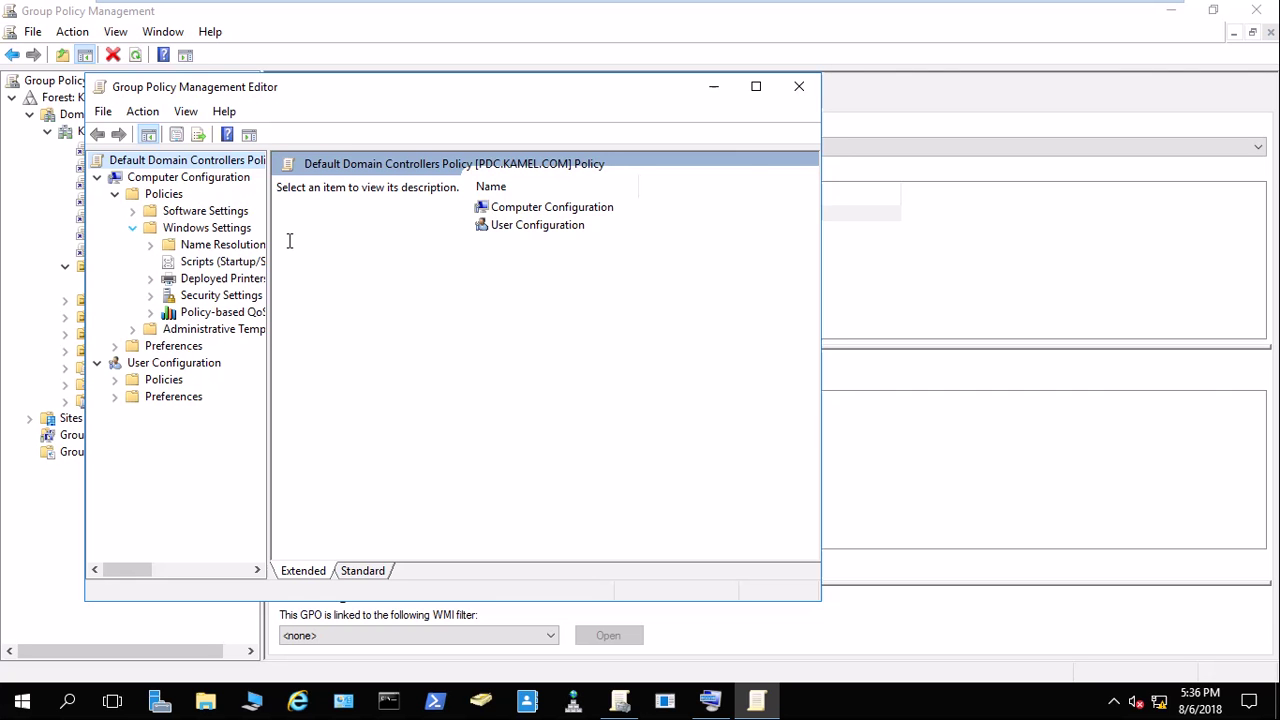
left_click_drag(268, 232, 420, 230)
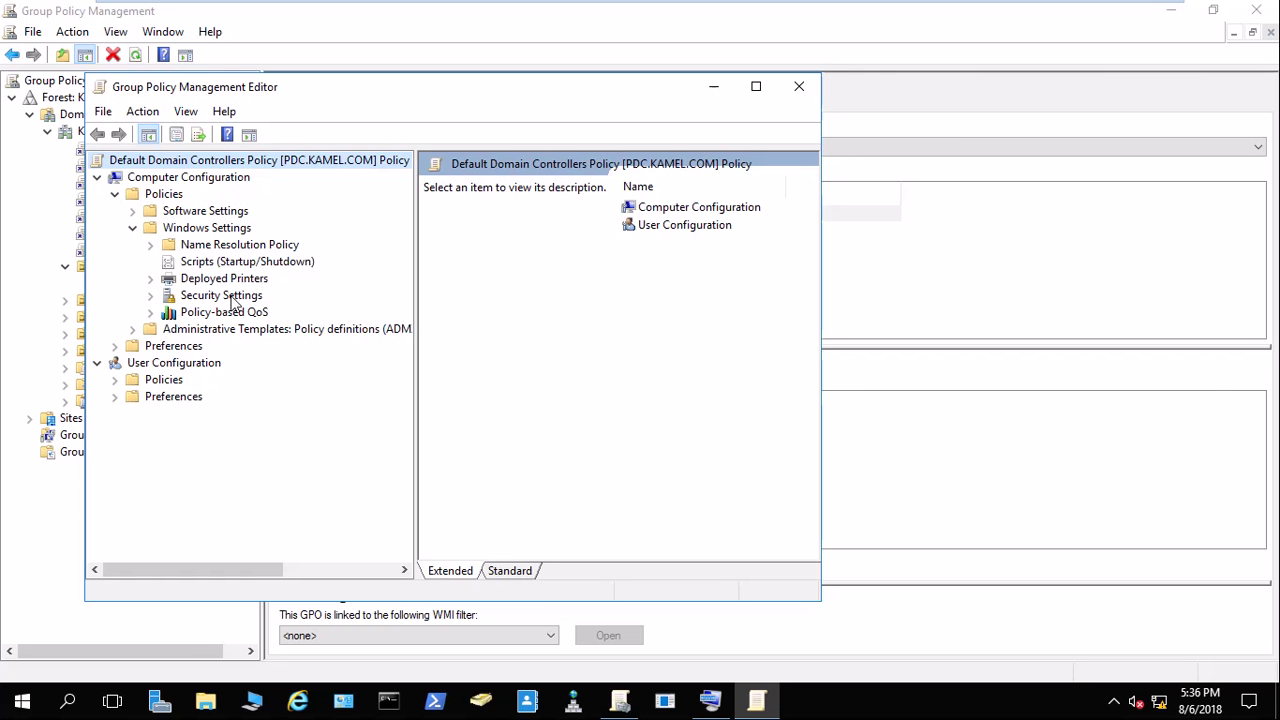
double_click(228, 302)
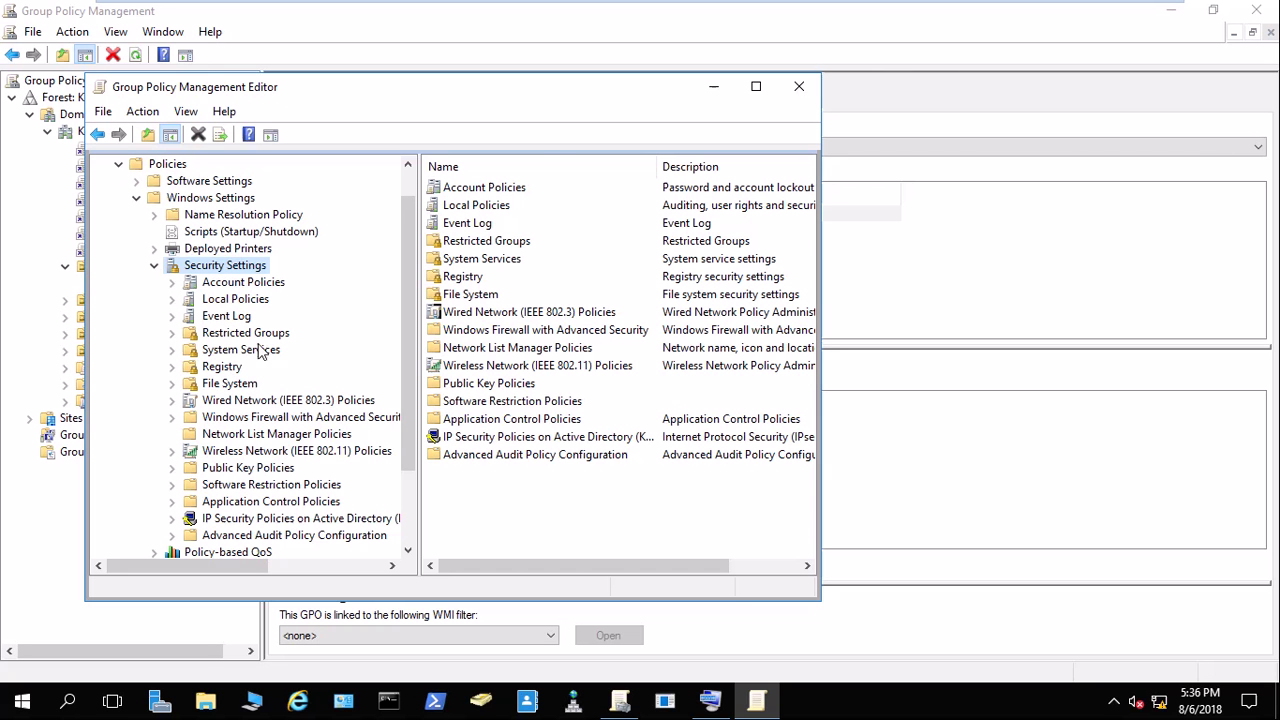
double_click(245, 299)
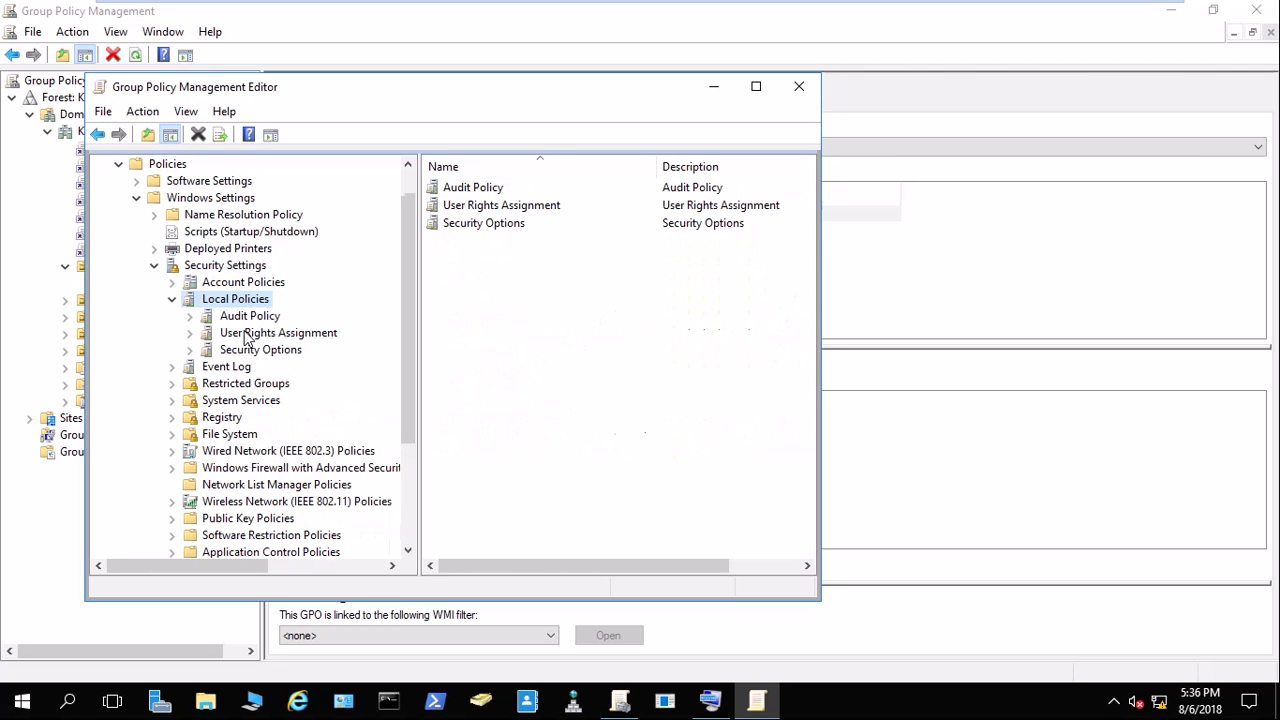
left_click(245, 334)
left_click(756, 86)
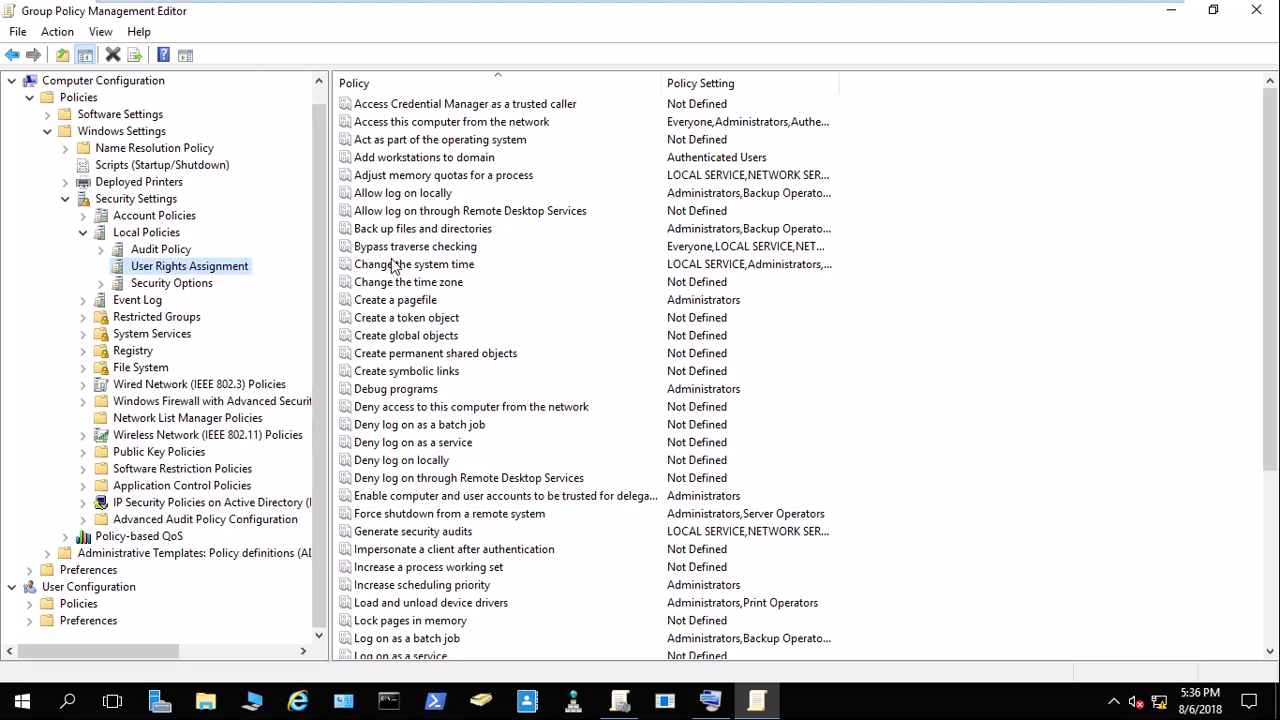
left_click(421, 159)
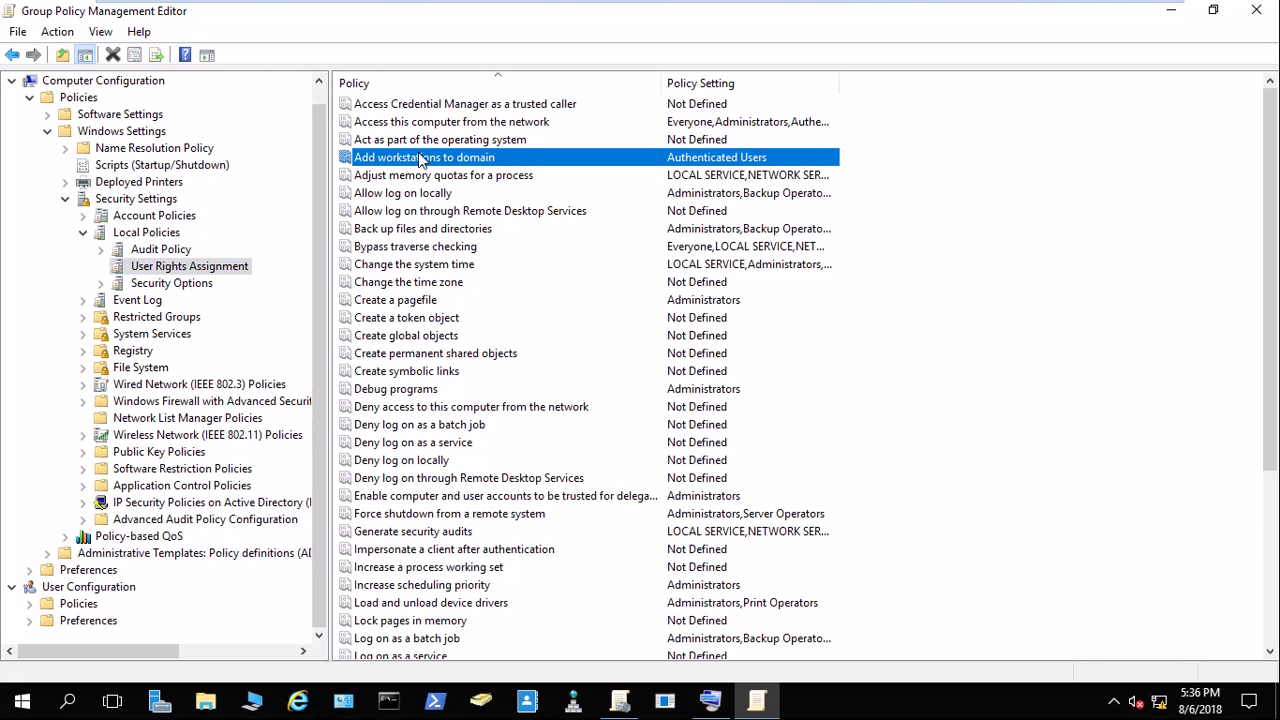
Show the 'Add workstations to domain' Explain text, highlight the 10 computer accounts limit, and exit full screen.
double_click(421, 160)
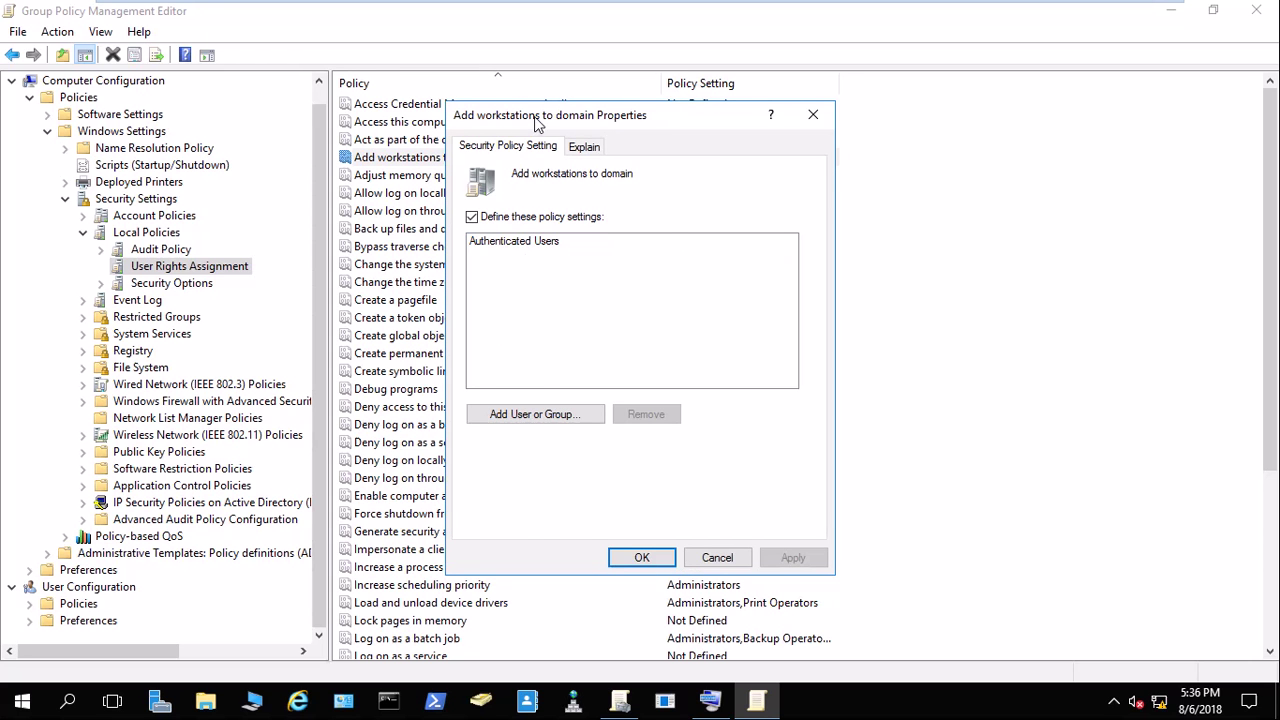
left_click_drag(535, 118, 685, 200)
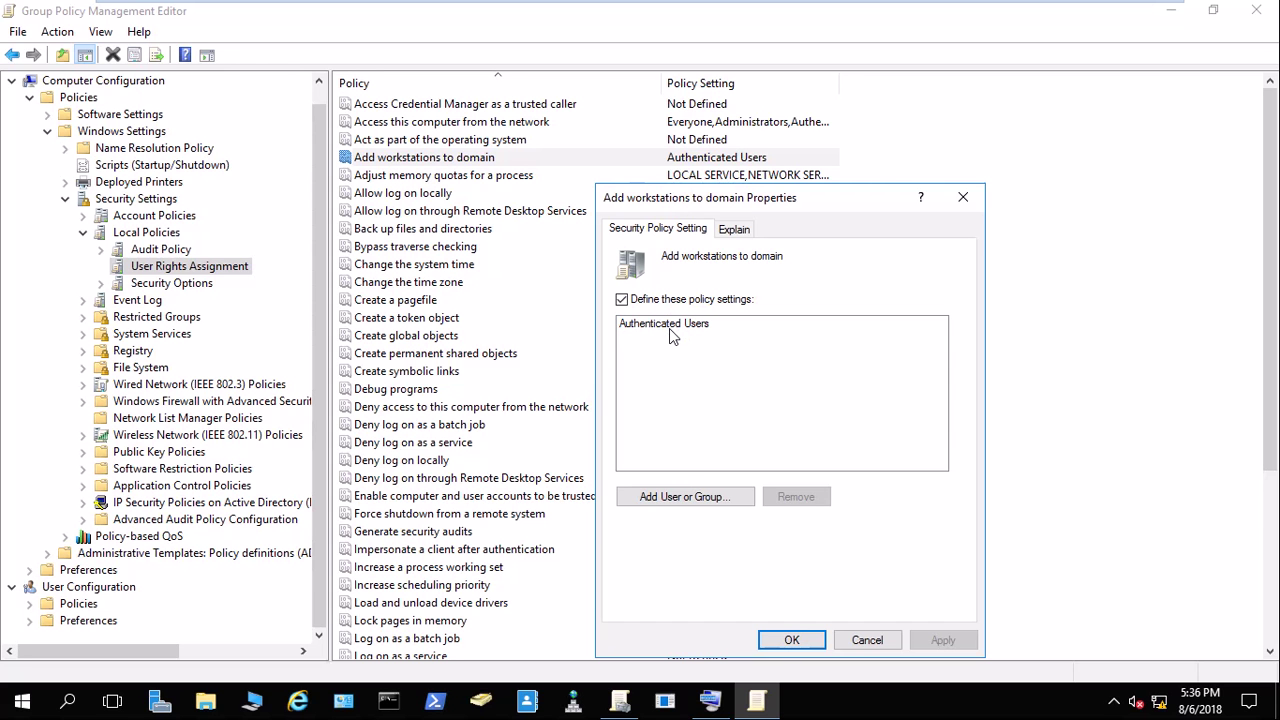
left_click(733, 231)
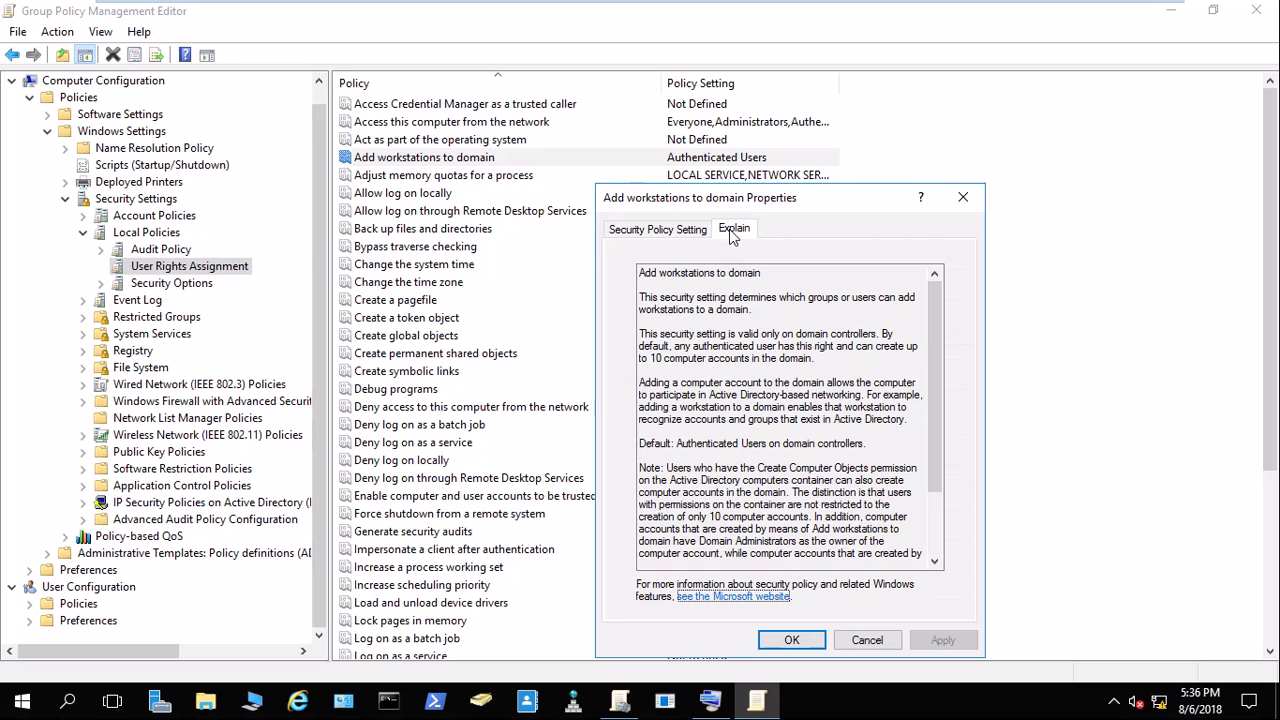
left_click(660, 368)
left_click_drag(655, 357, 669, 352)
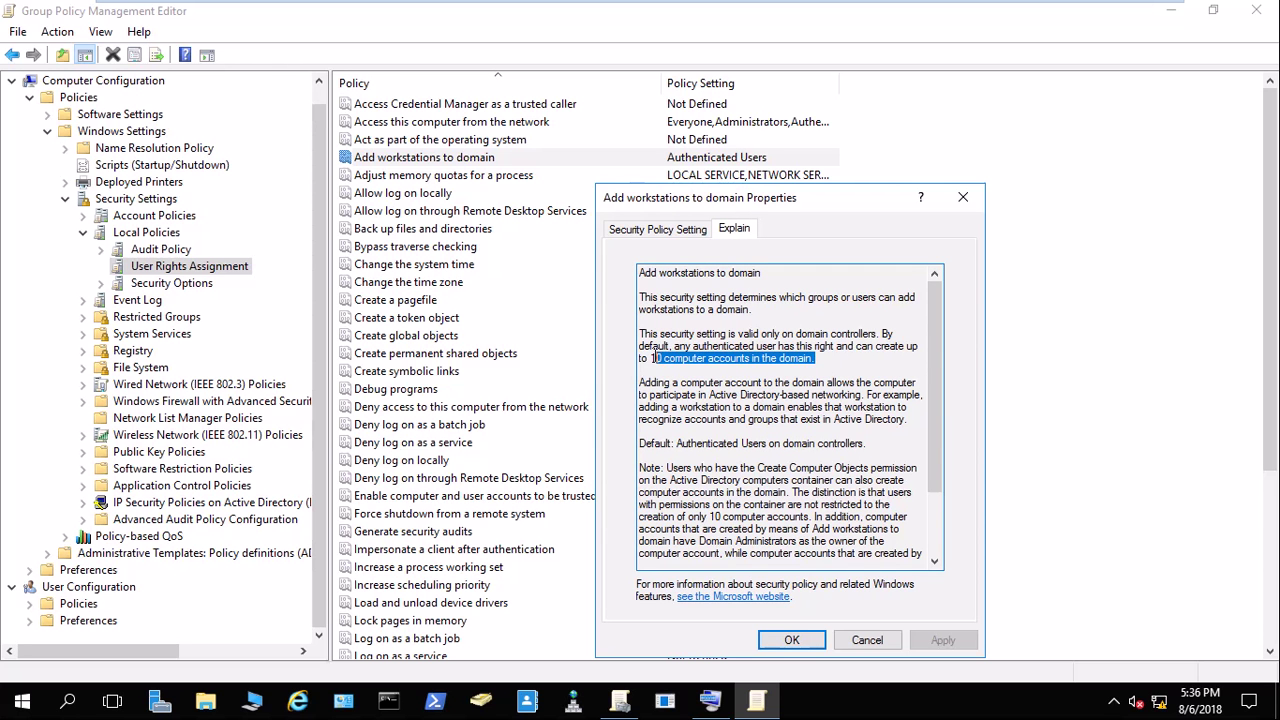
left_click(1140, 18)
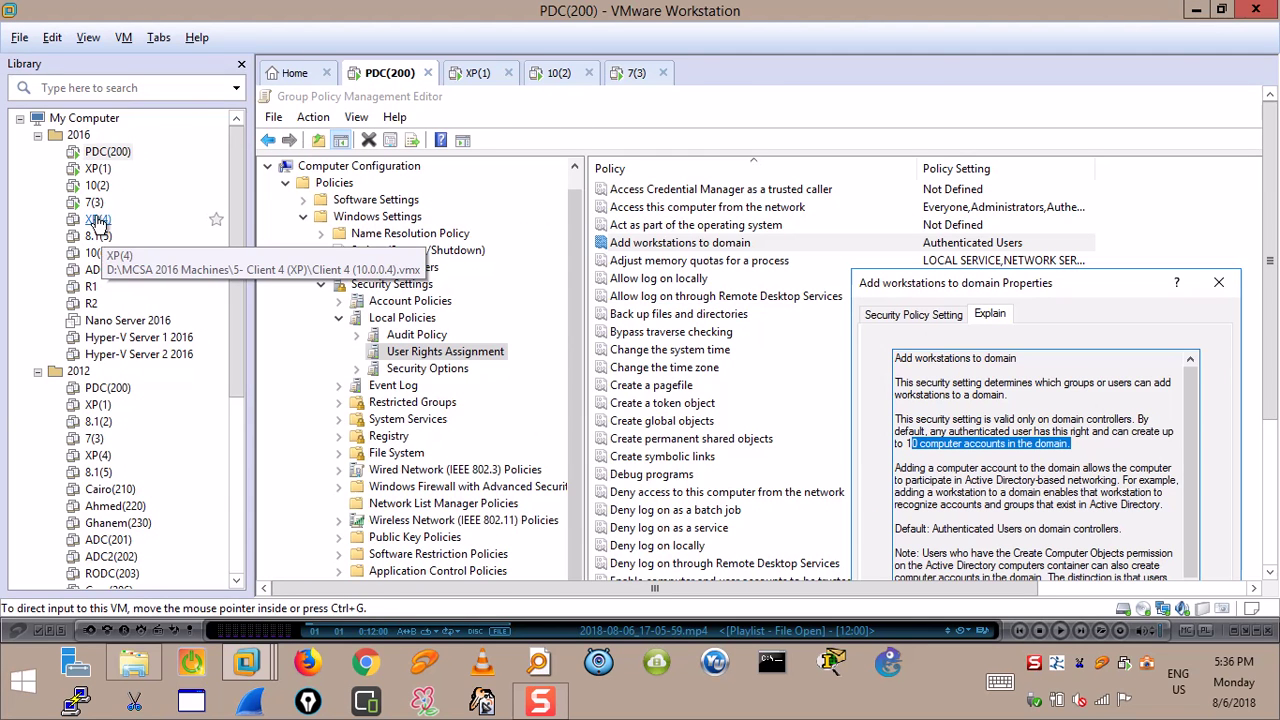
Revert XP(4) to its Client Adjusted snapshot and power it on, answering I Copied It.
left_click(97, 220)
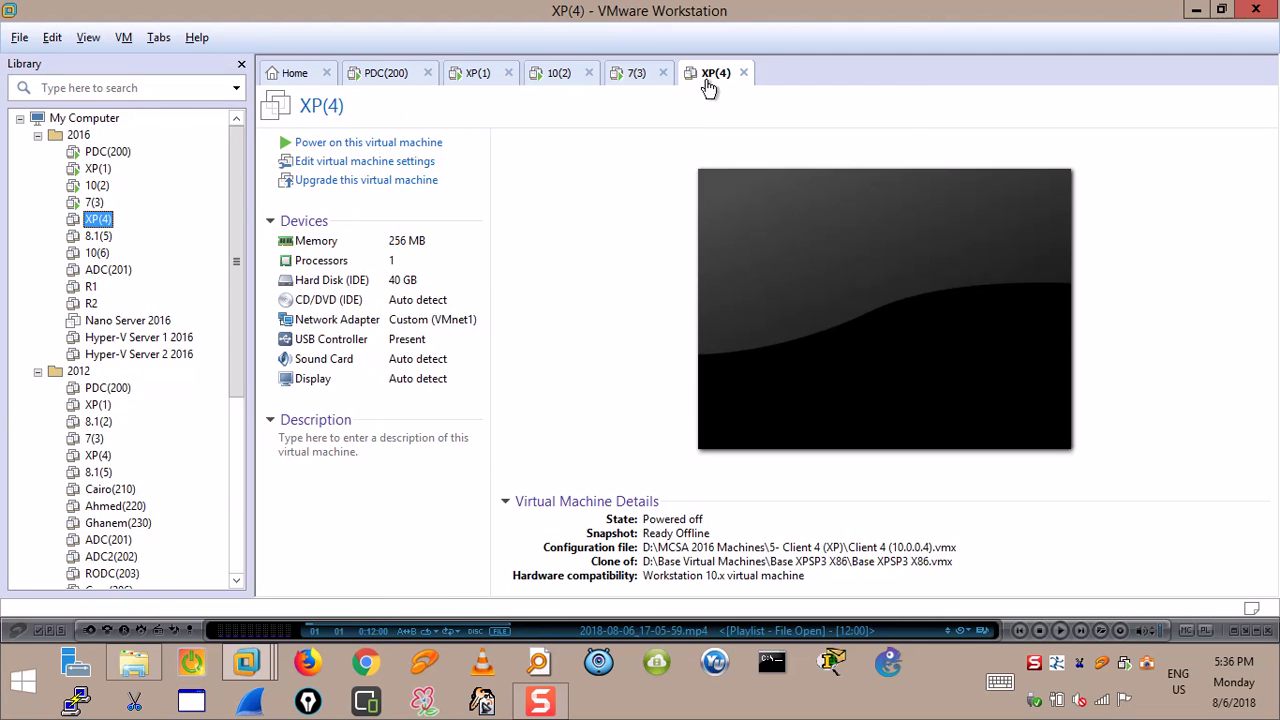
right_click(706, 80)
mouse_move(790, 212)
left_click(952, 256)
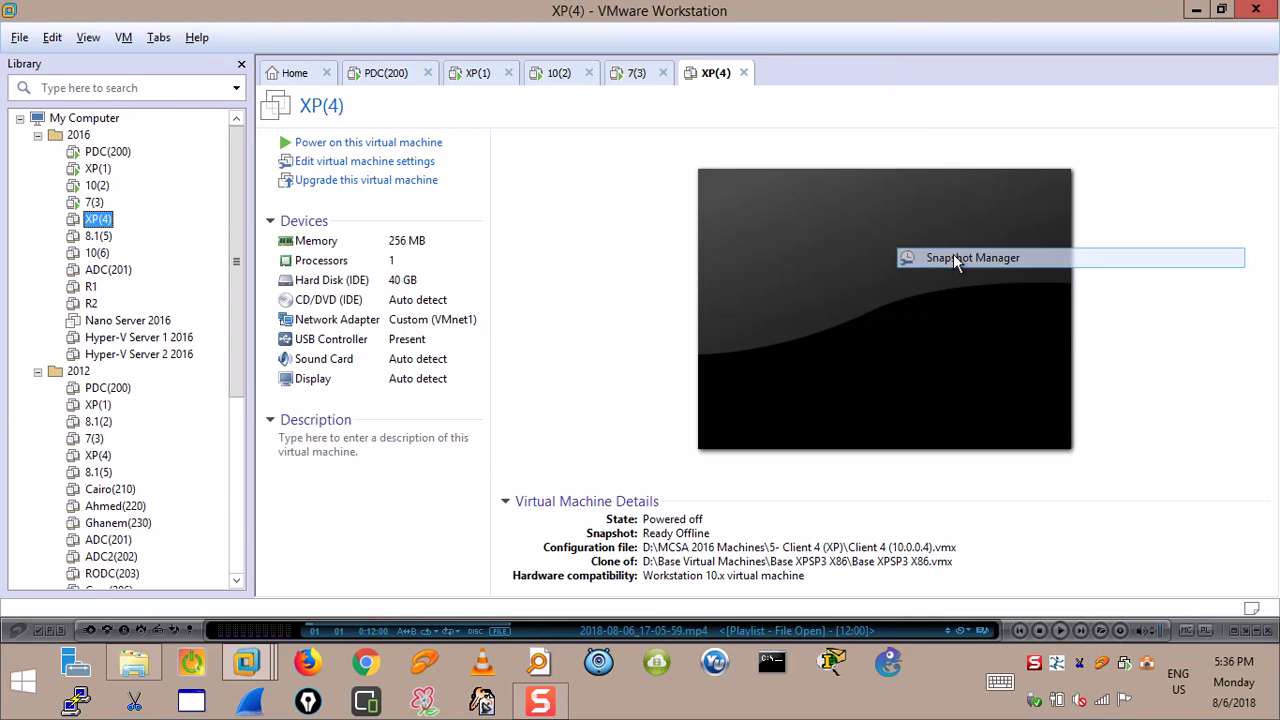
double_click(315, 212)
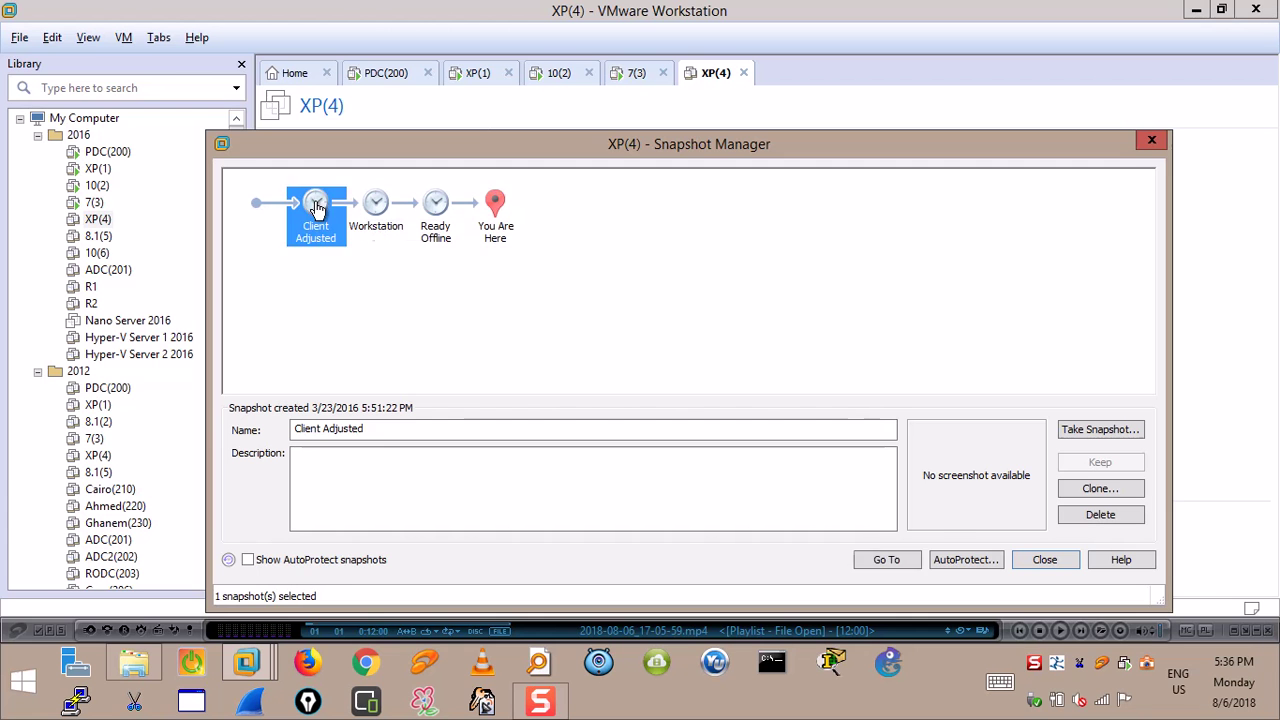
left_click(731, 405)
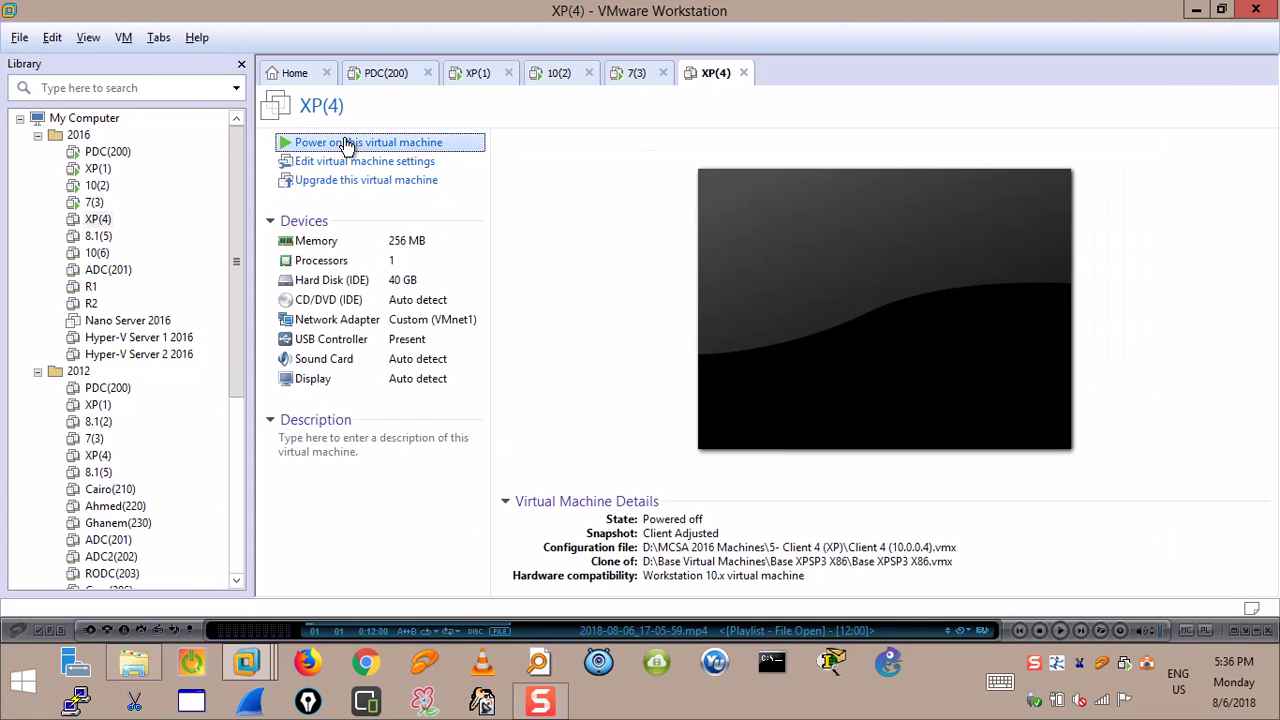
left_click(345, 145)
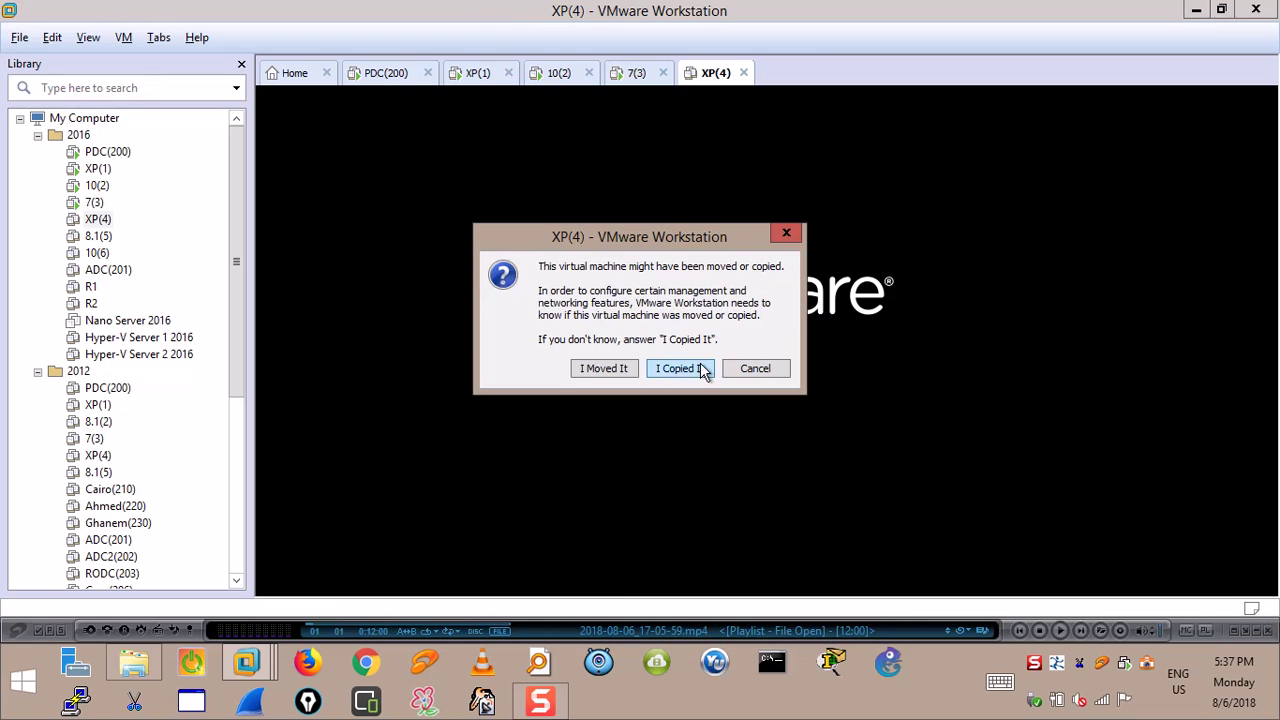
left_click(698, 368)
Show the PDC(200) domain controller full screen and bring up Active Directory Users and Computers.
left_click(402, 73)
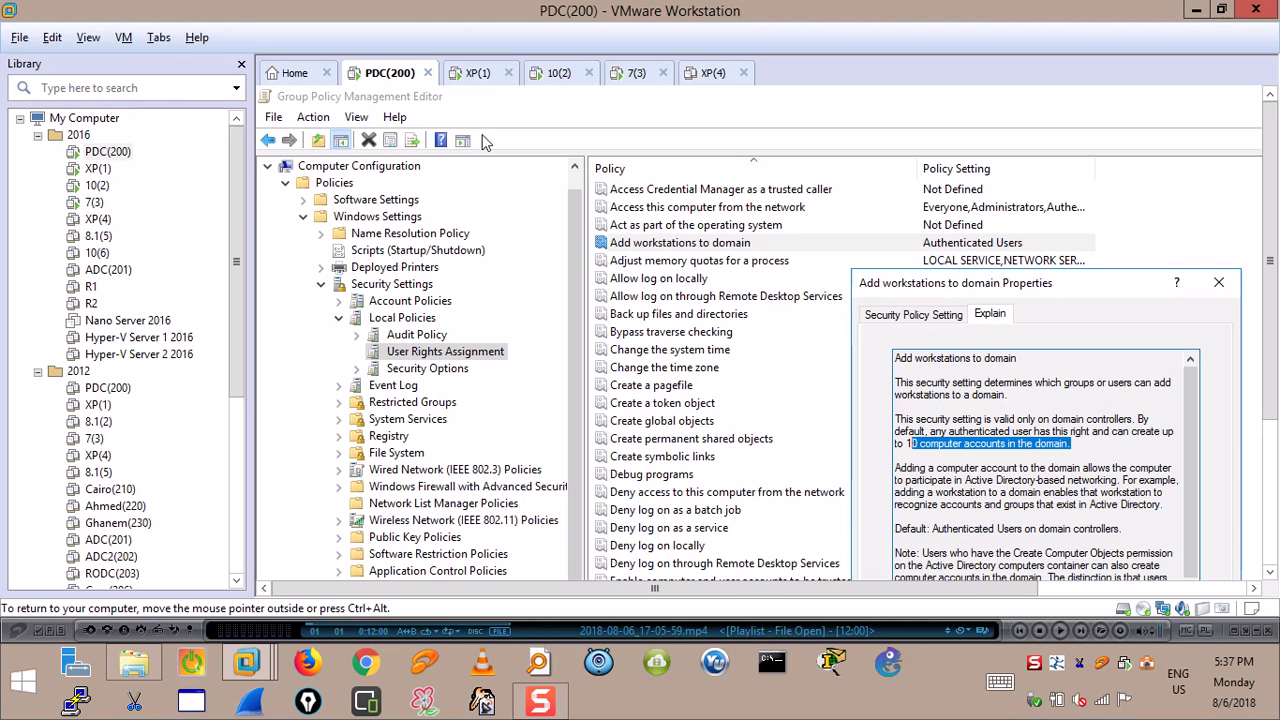
left_click(122, 40)
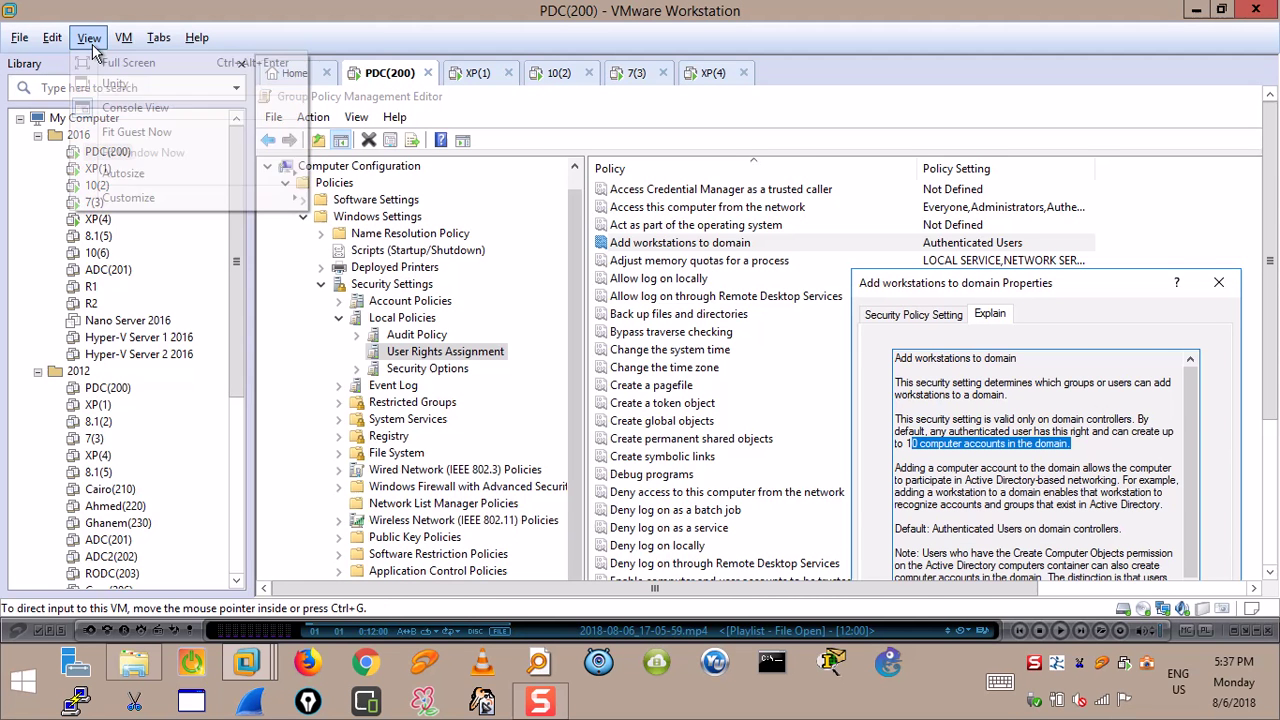
left_click(112, 57)
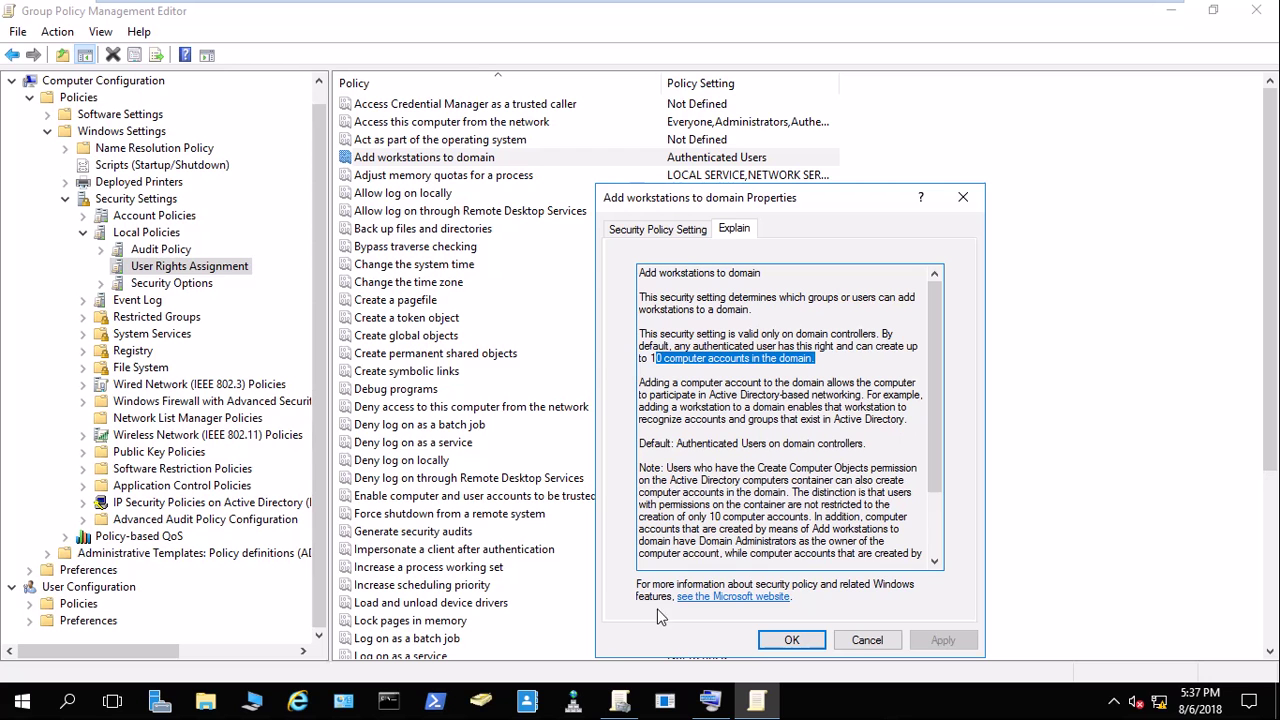
left_click(495, 698)
mouse_move(790, 8)
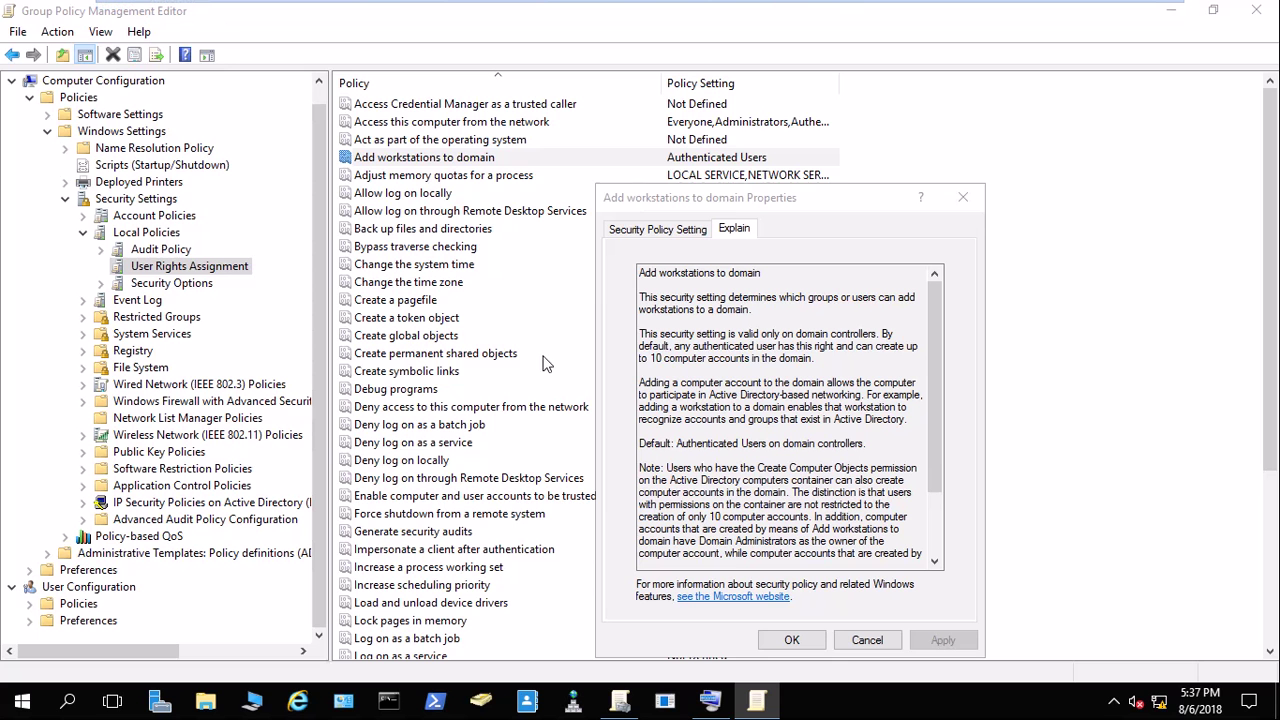
scroll(540, 365, "down", 5)
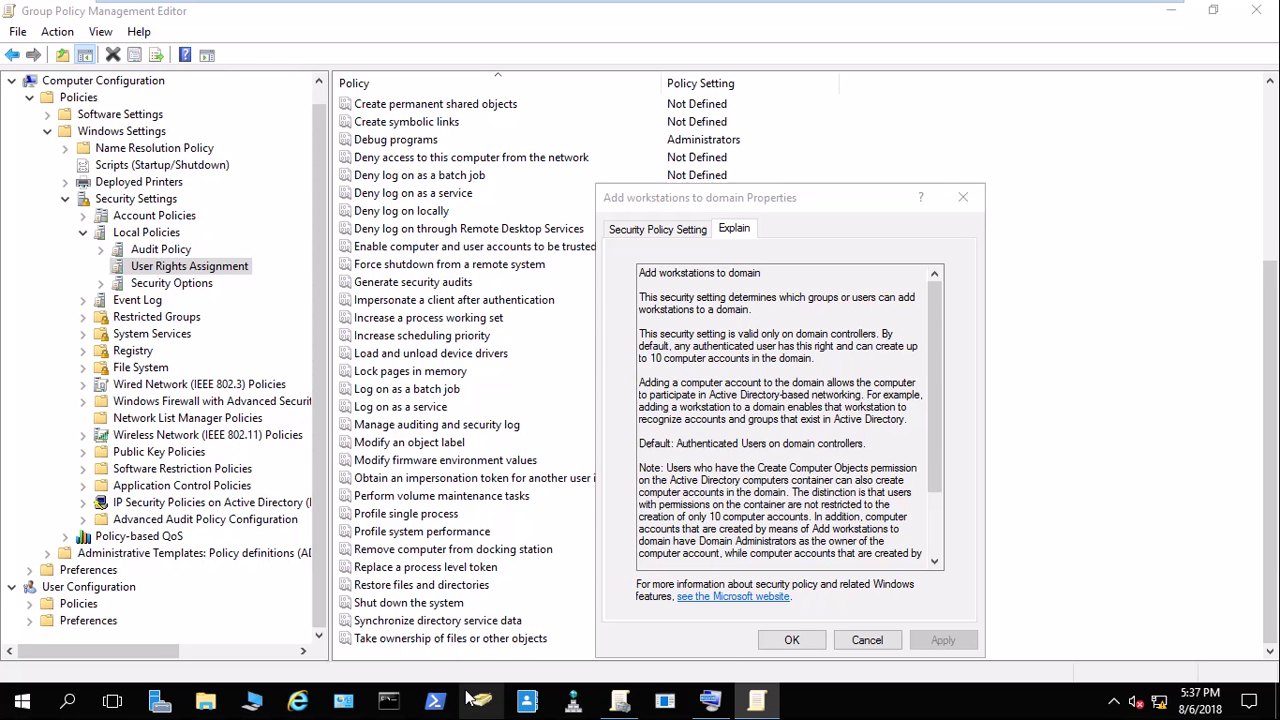
key("alt+Tab")
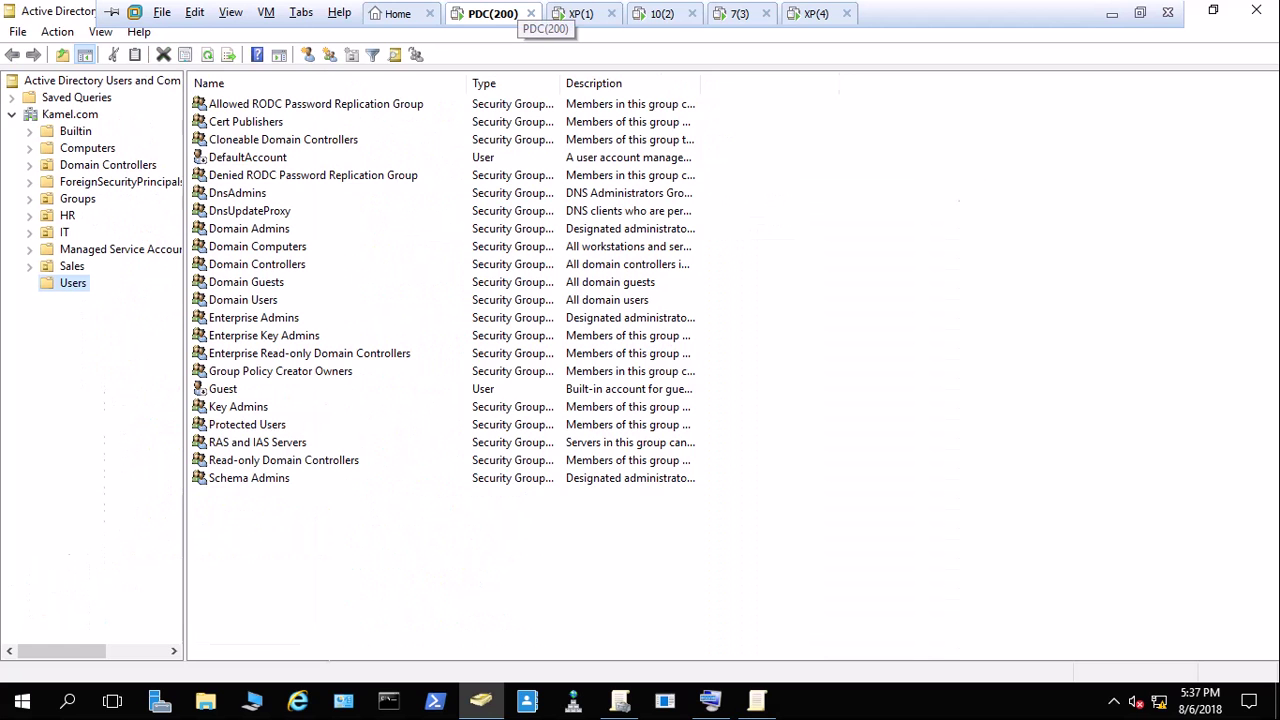
Delete the CLIENT4 computer account from Computers, then switch to the XP(4) machine.
left_click(146, 150)
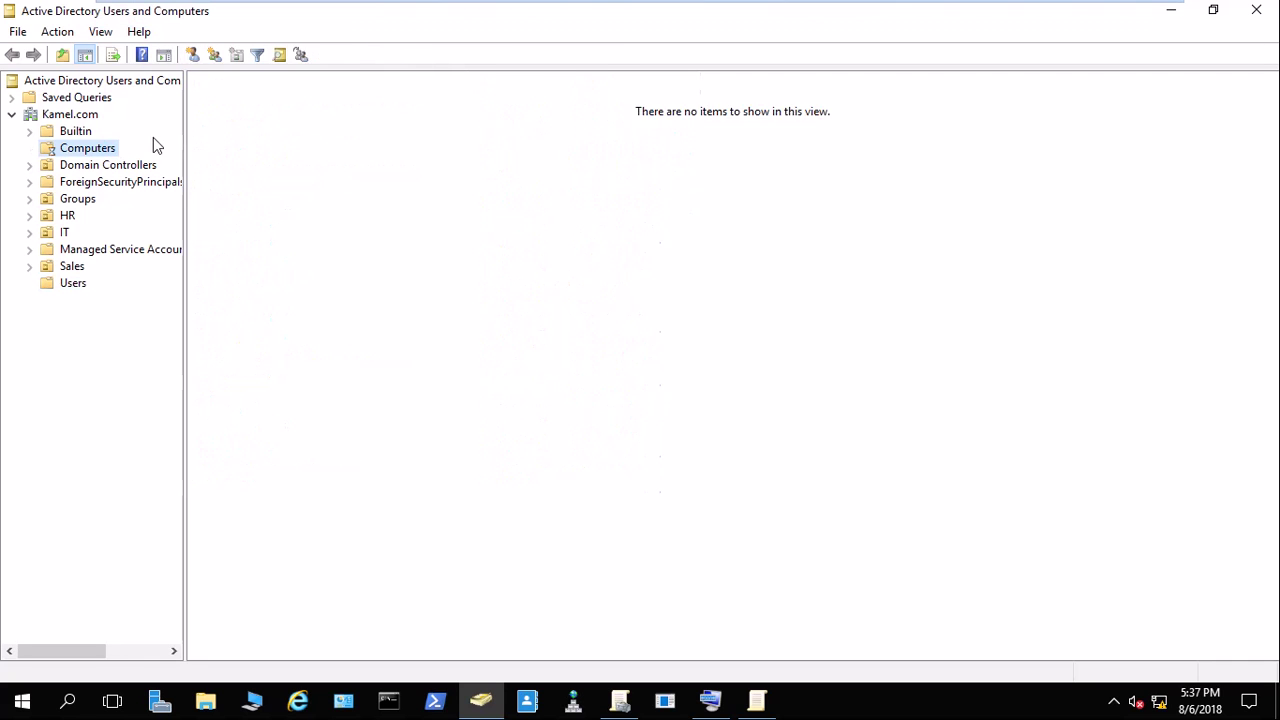
left_click(237, 106)
right_click(238, 106)
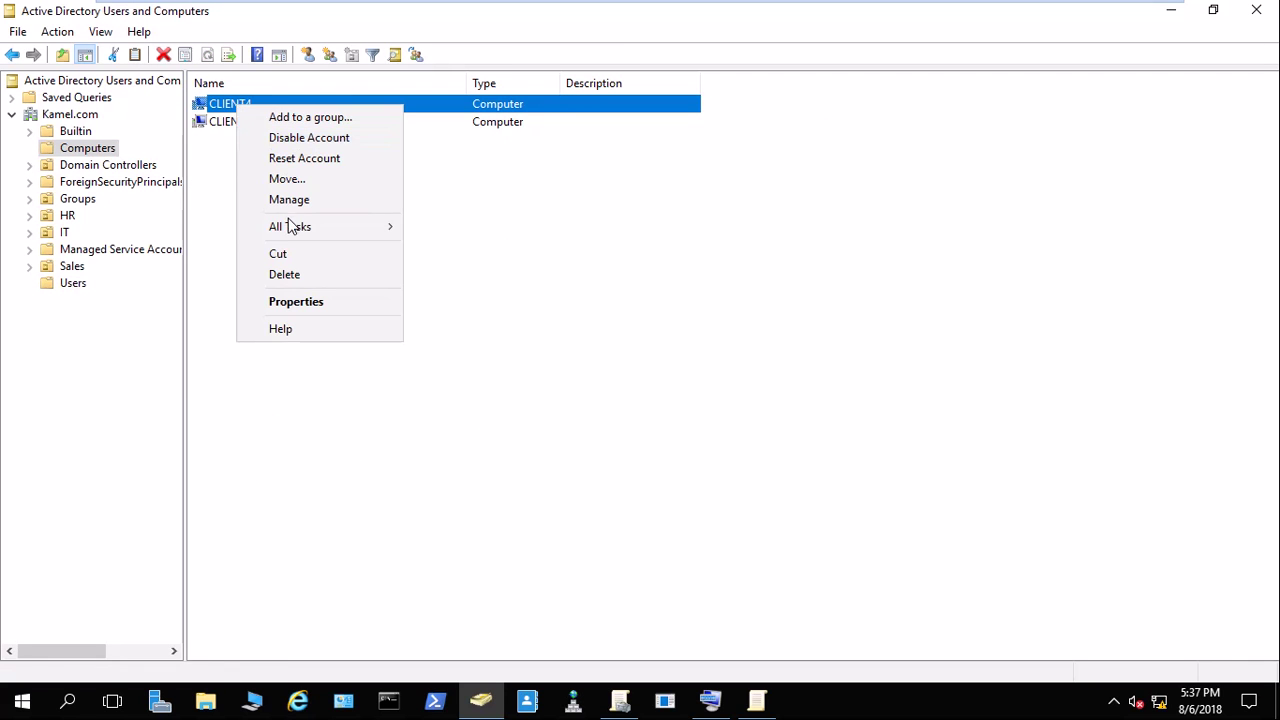
left_click(293, 268)
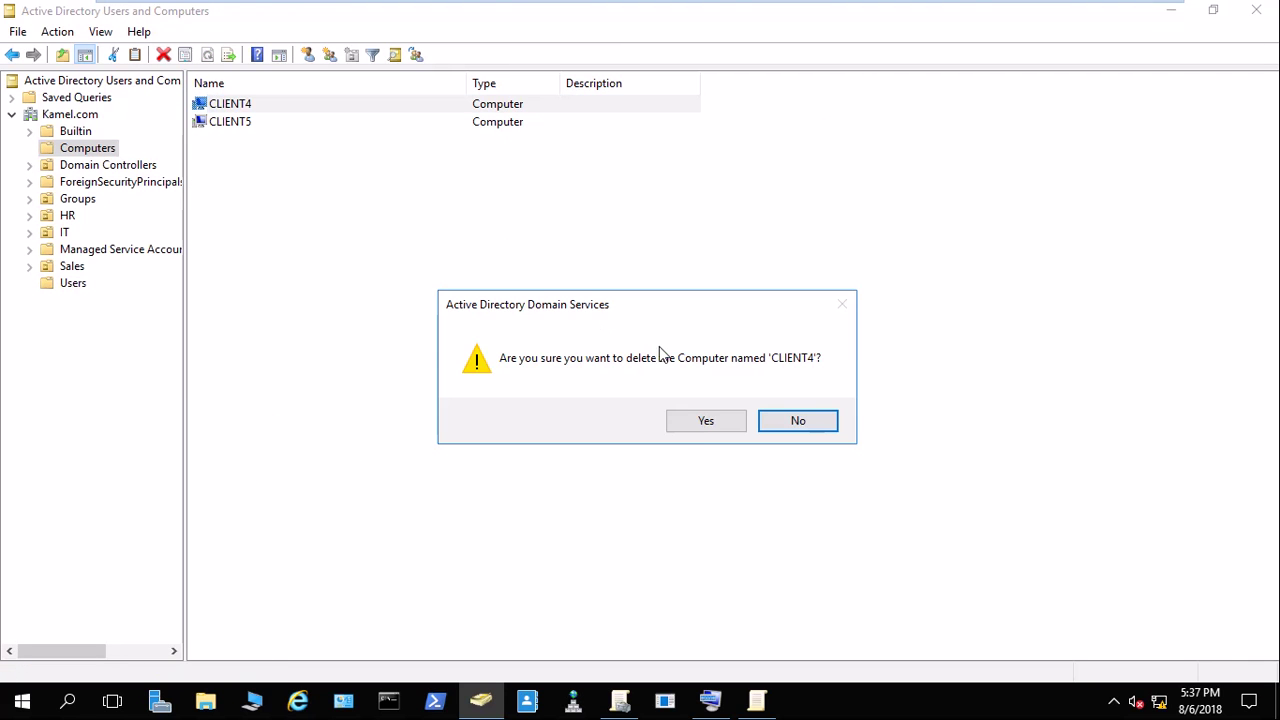
left_click(706, 424)
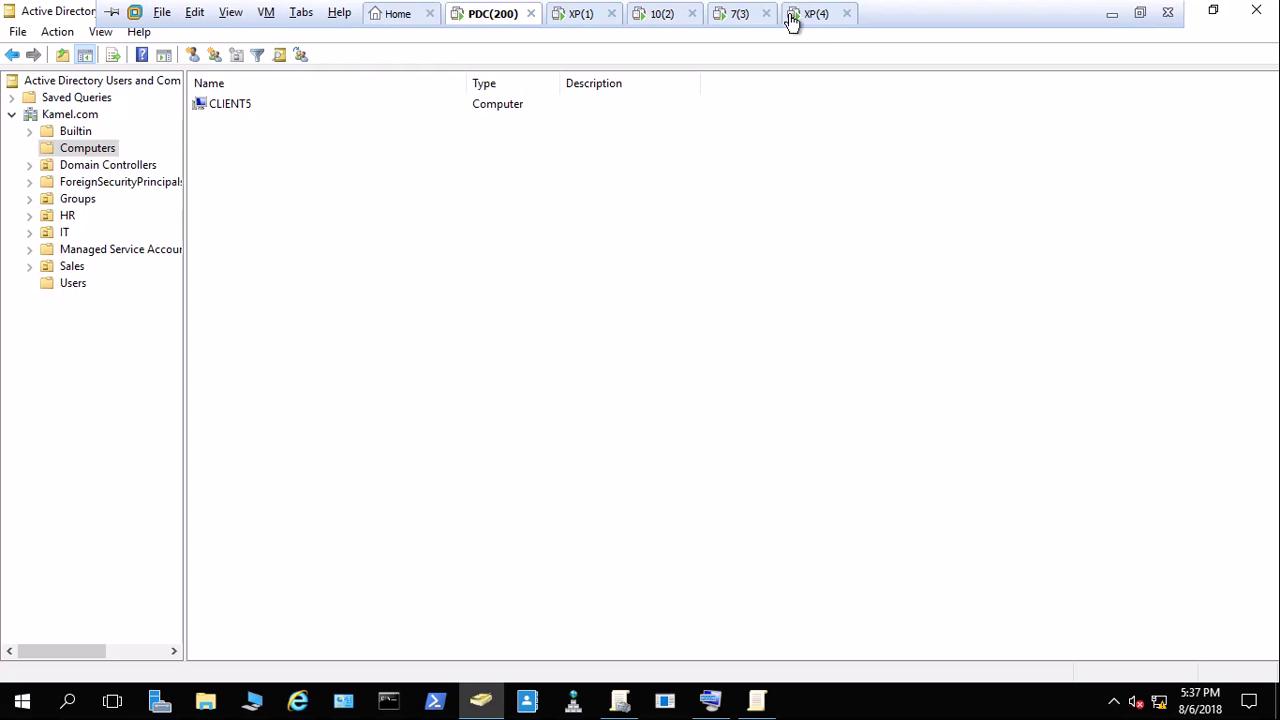
left_click(800, 15)
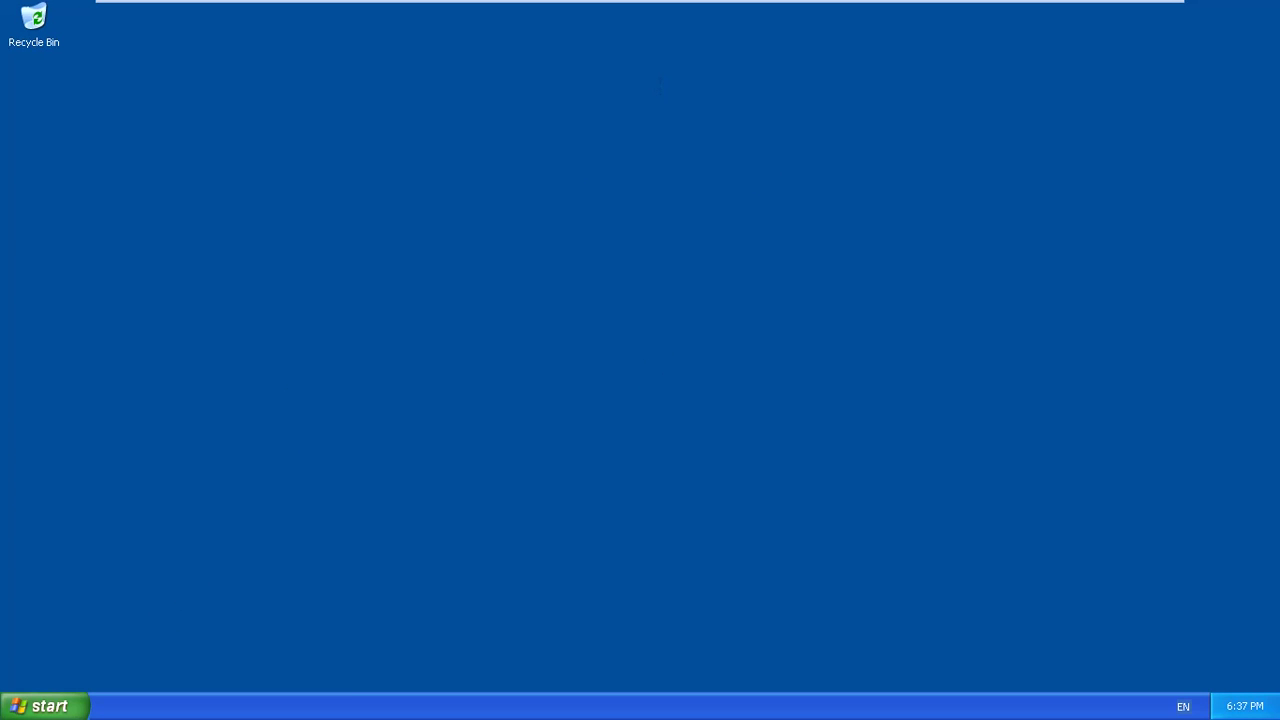
Open My Computer's system properties from the Start menu and refresh the XP desktop.
left_click(40, 706)
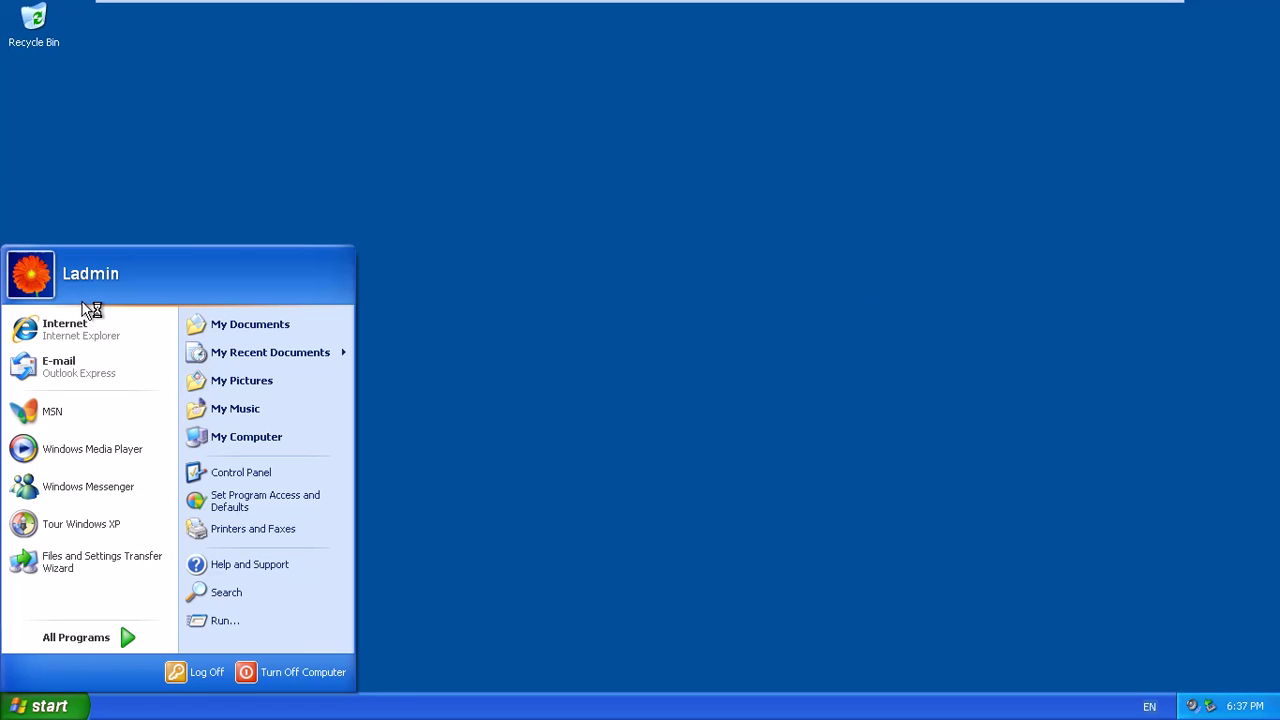
left_click(970, 314)
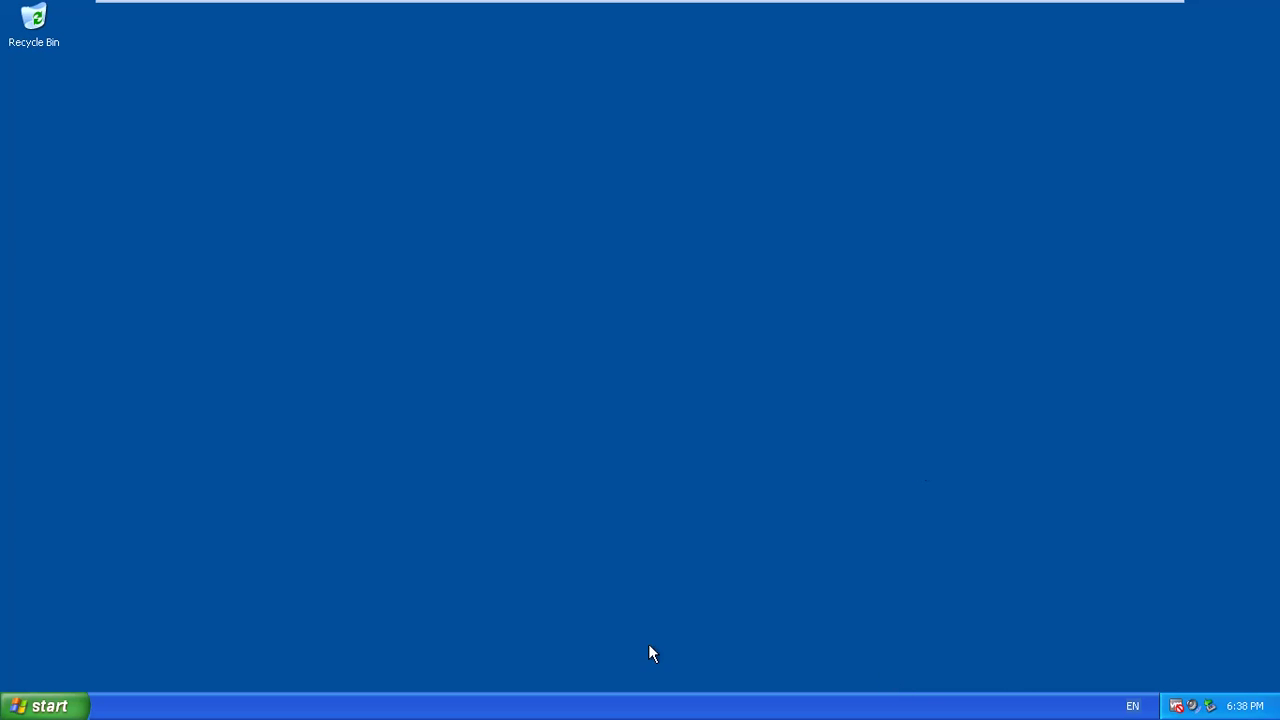
left_click(45, 706)
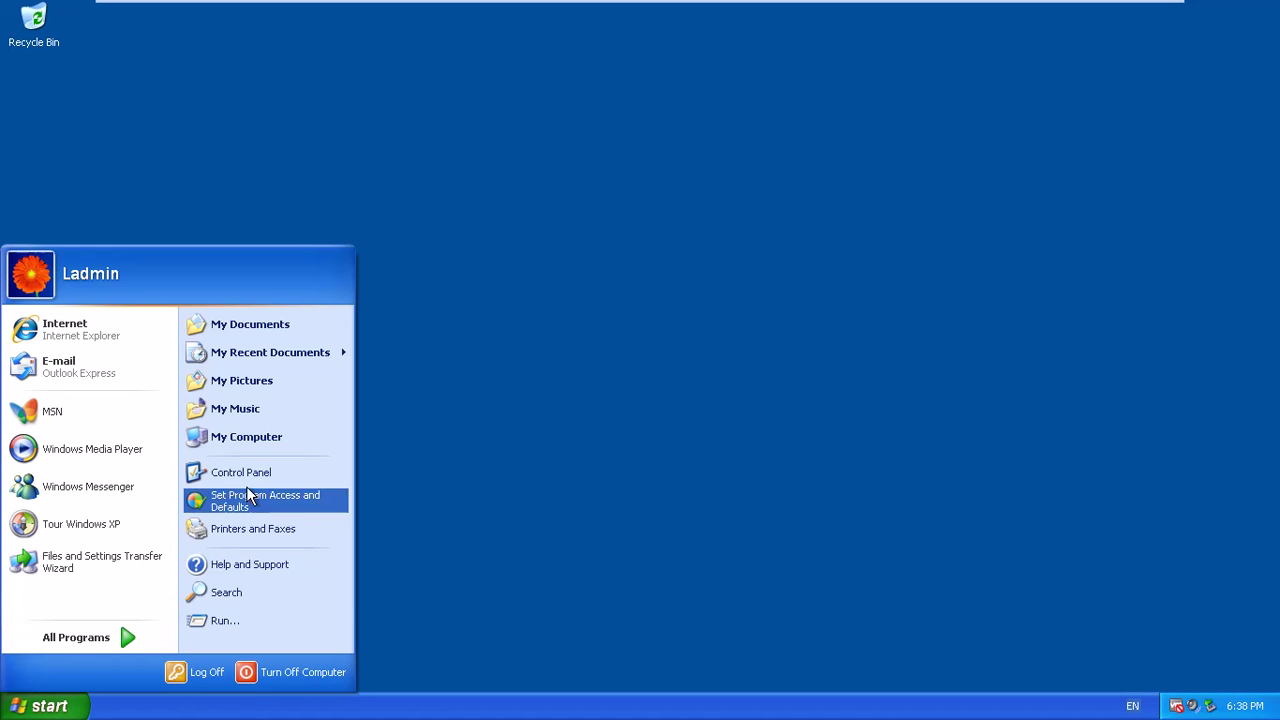
right_click(259, 441)
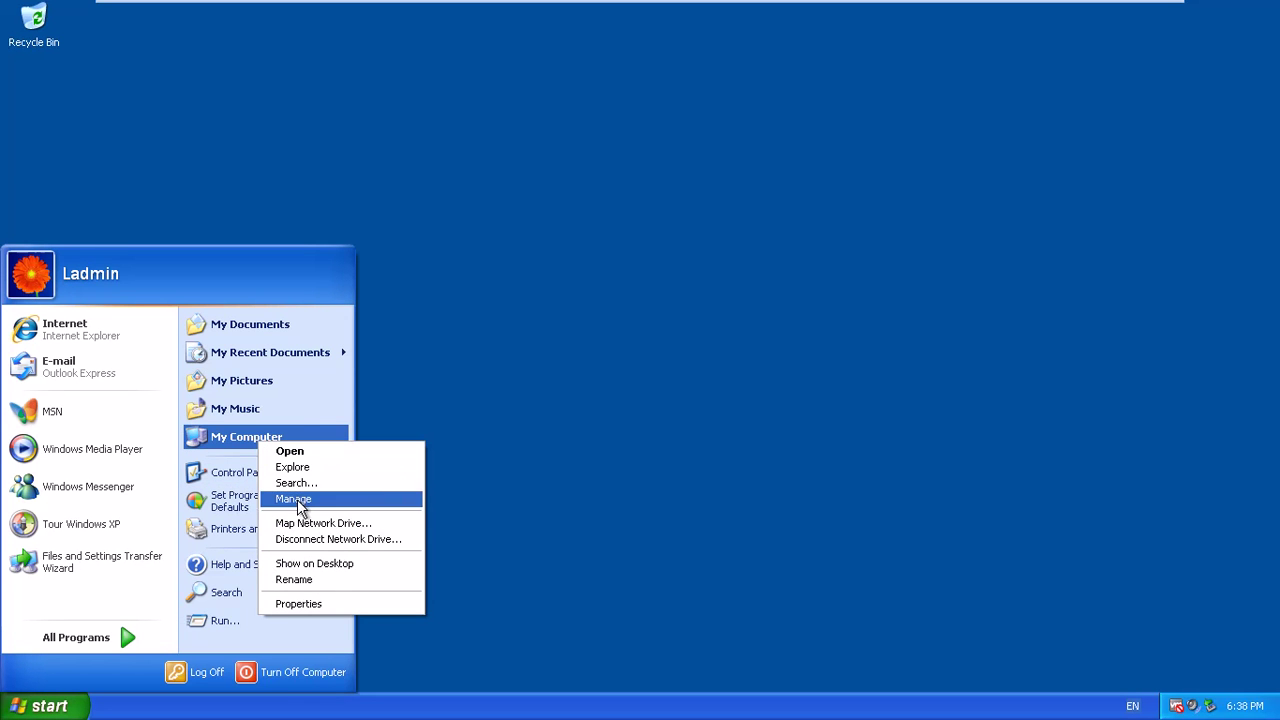
left_click(323, 603)
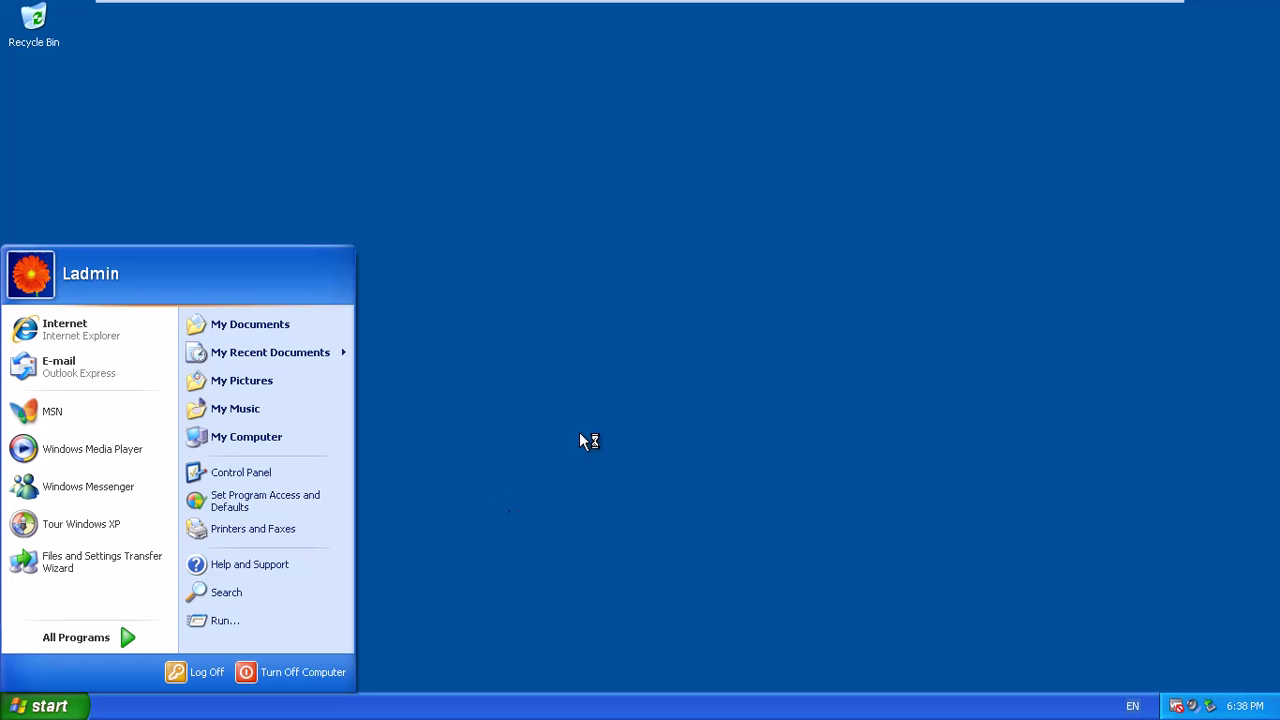
left_click(468, 357)
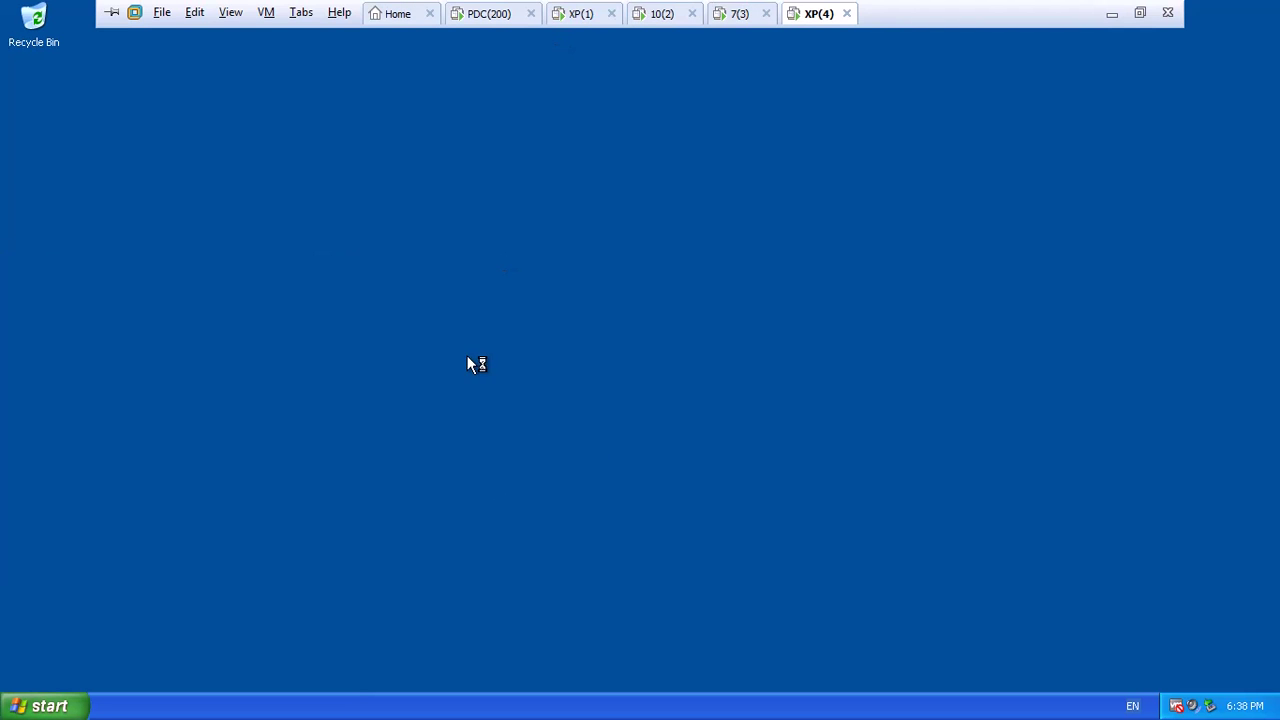
right_click(468, 356)
left_click(497, 384)
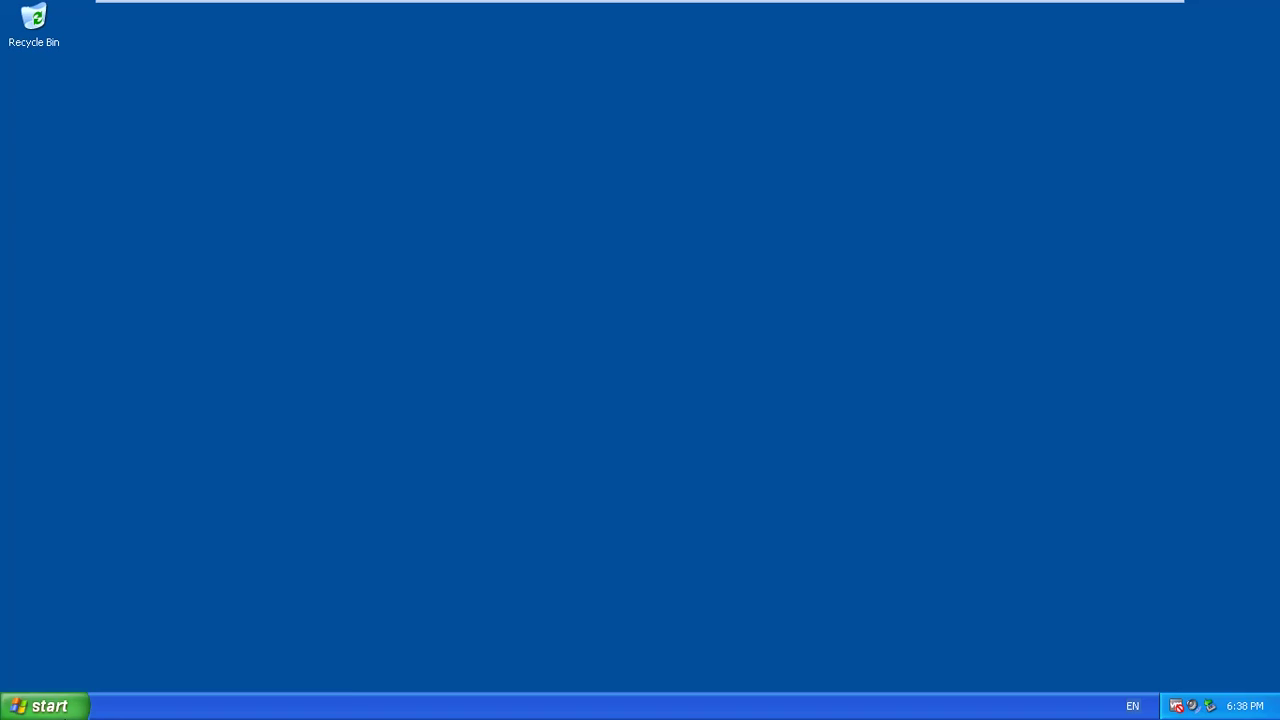
Open and close Set Program Access and Defaults, then bring up the Start menu.
left_click(48, 707)
left_click(268, 492)
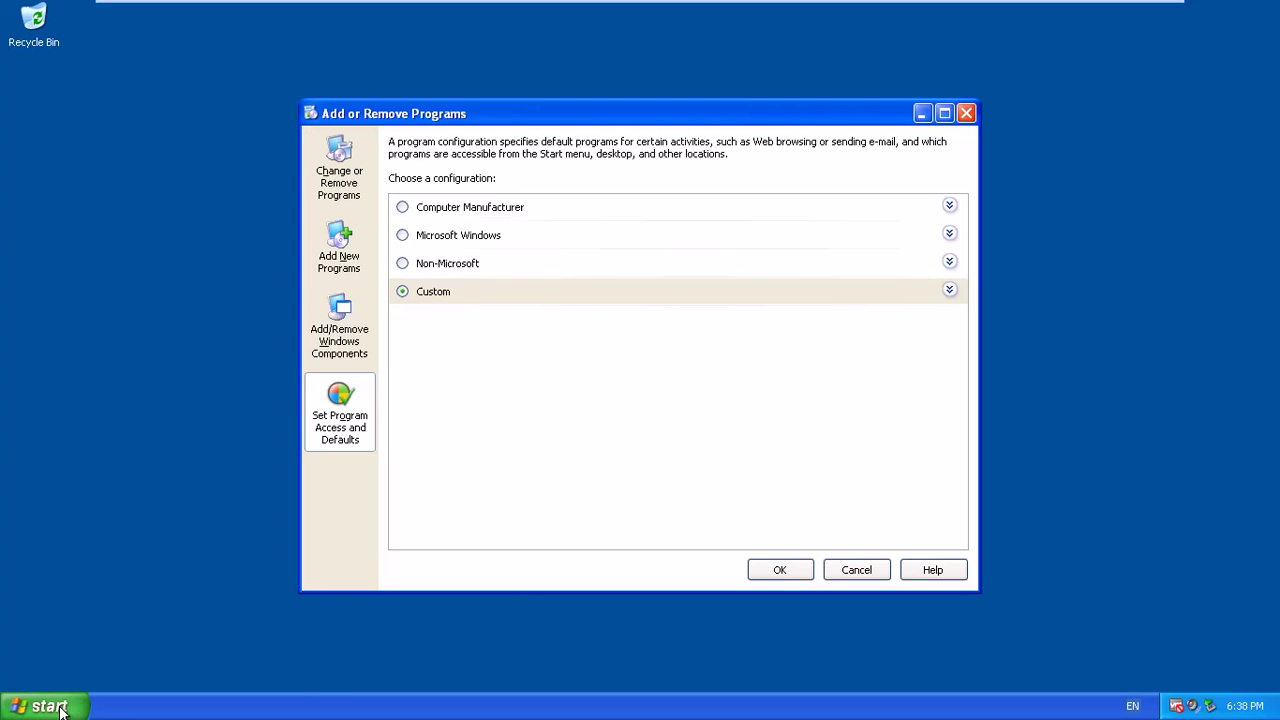
left_click(55, 707)
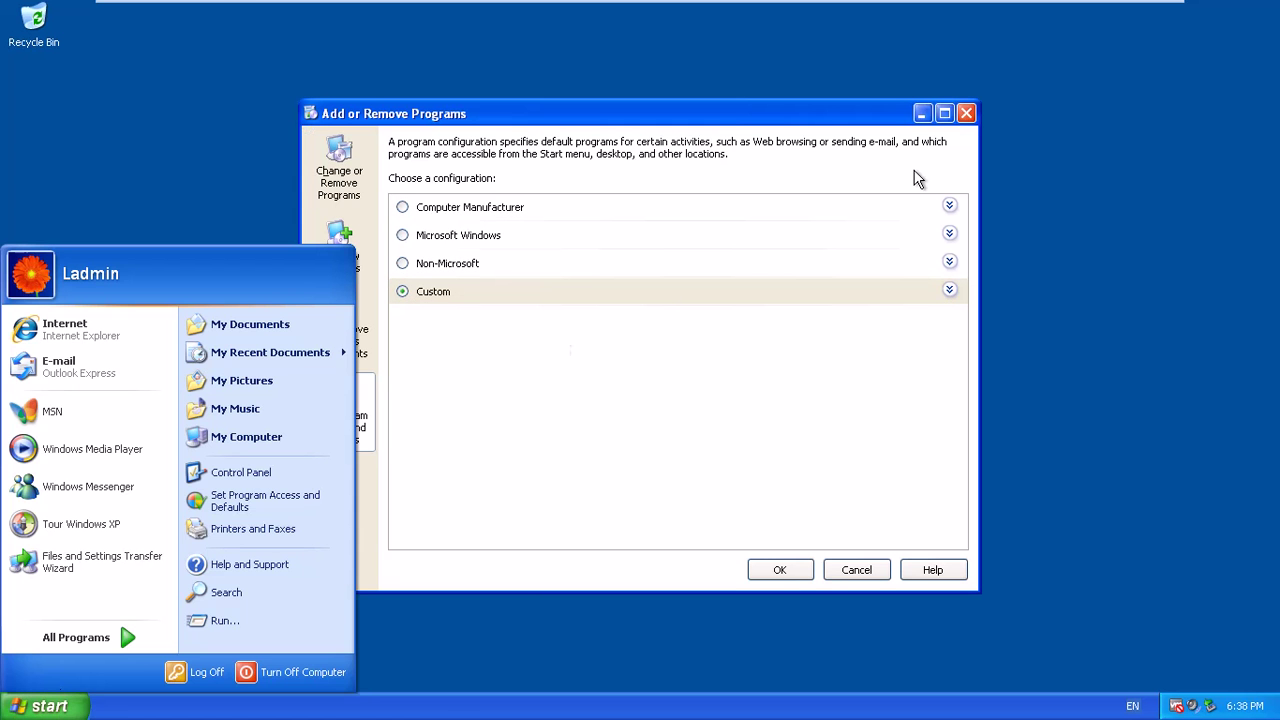
left_click(966, 113)
left_click(70, 693)
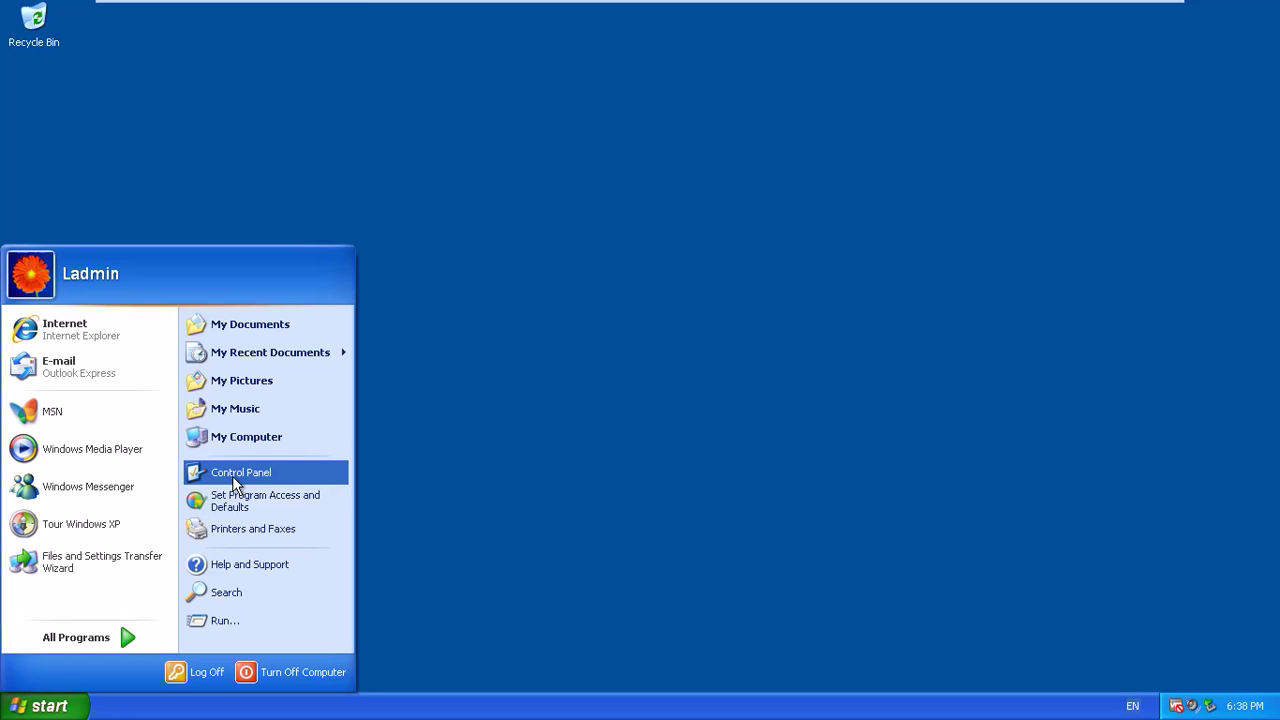
Open the Control Panel's Network and Internet Connections category on the XP client.
left_click(239, 474)
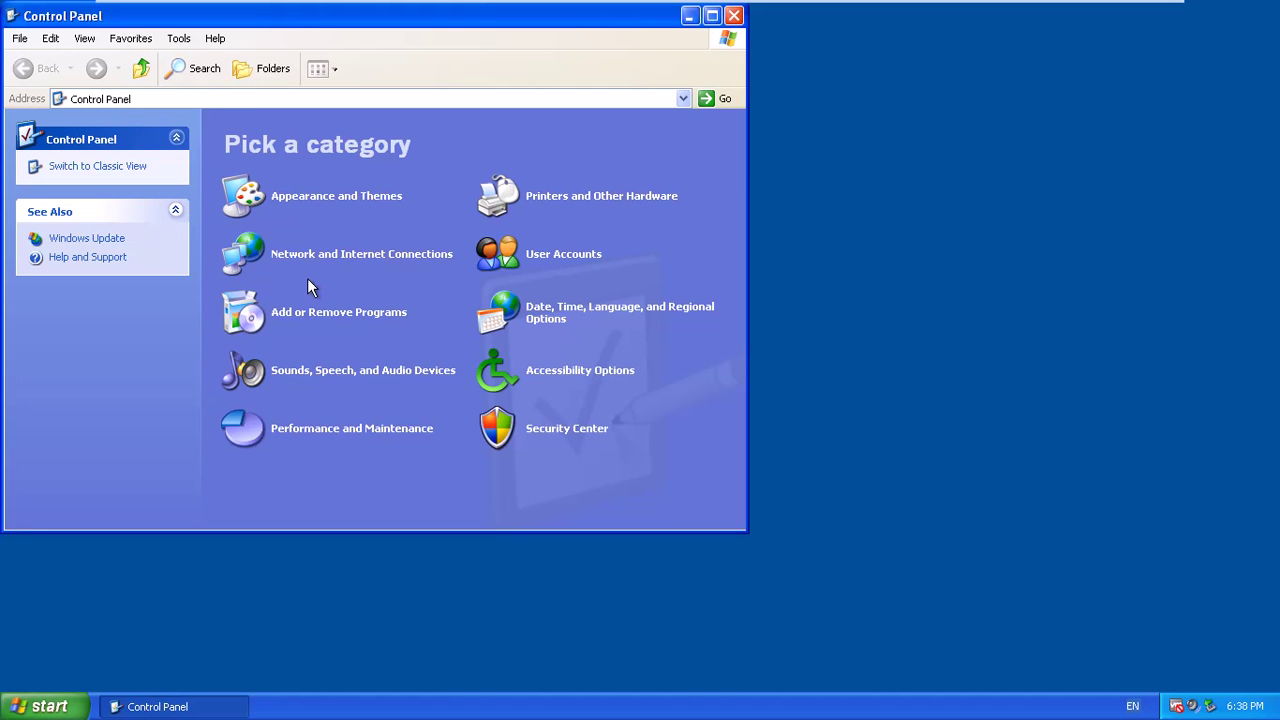
left_click(322, 256)
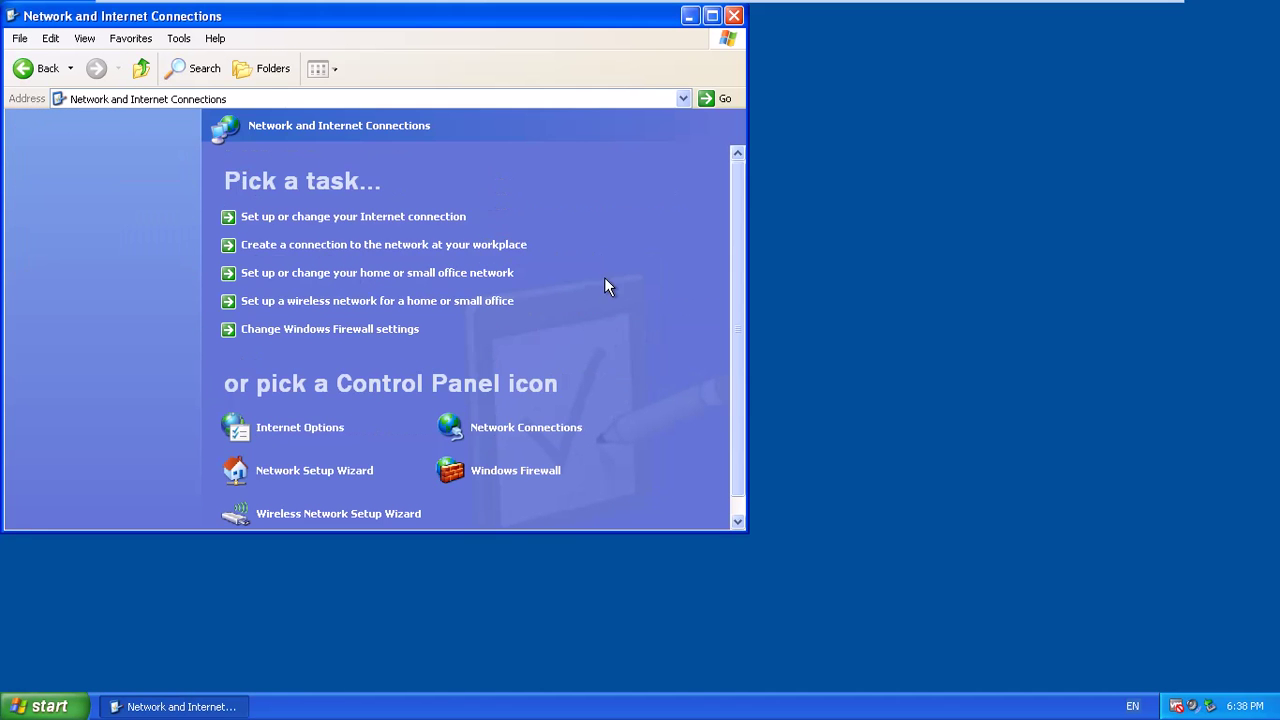
scroll(498, 418, "down", 1)
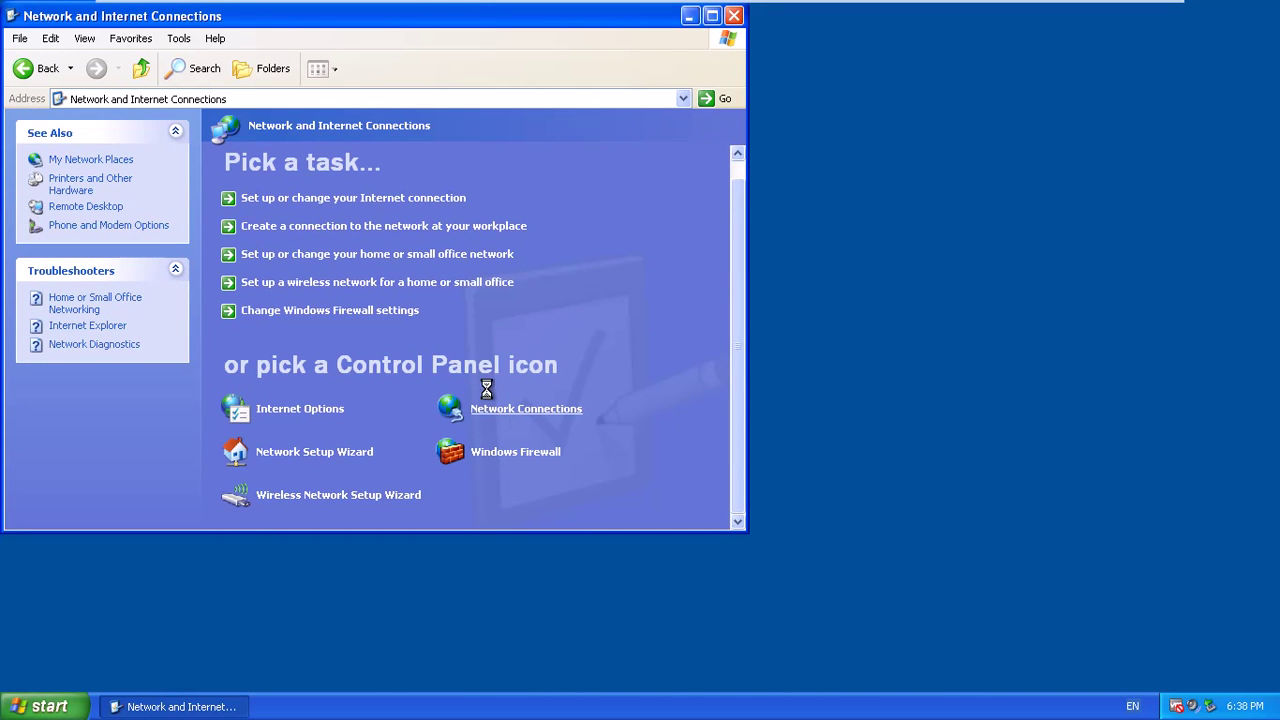
mouse_move(522, 5)
Leave full screen and return to the XP client's Network Connections window.
left_click(738, 13)
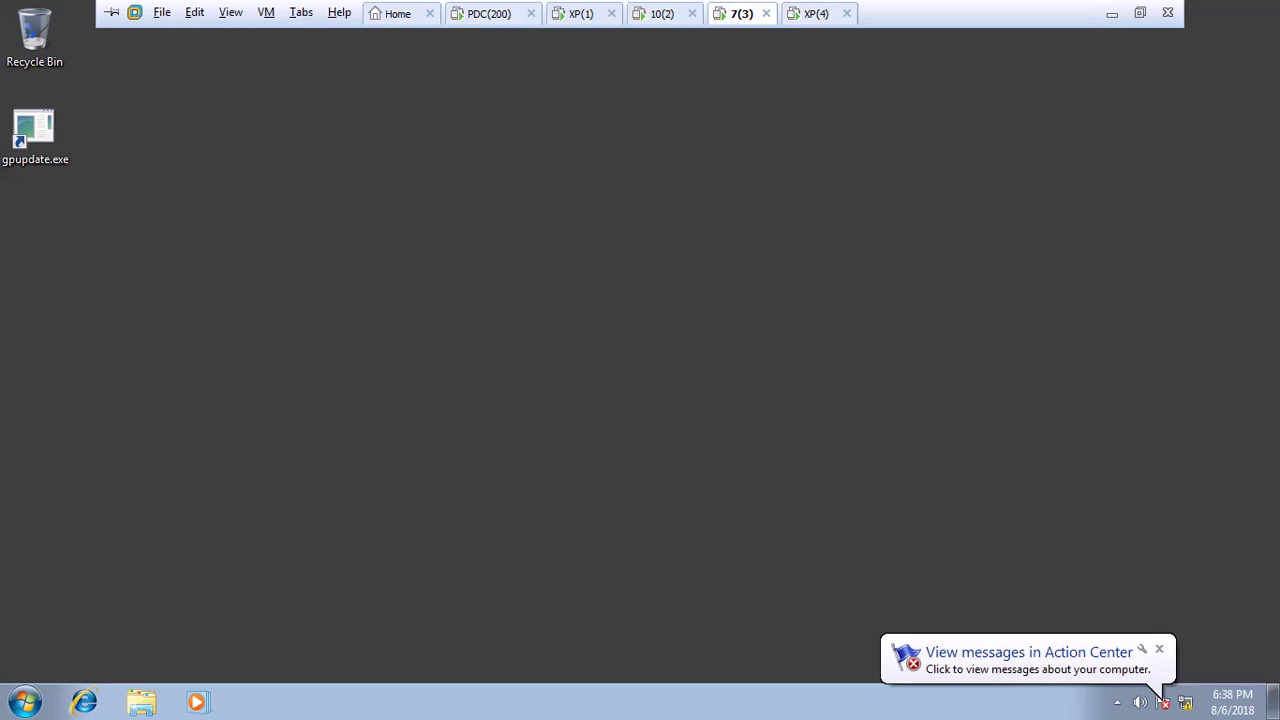
left_click(806, 16)
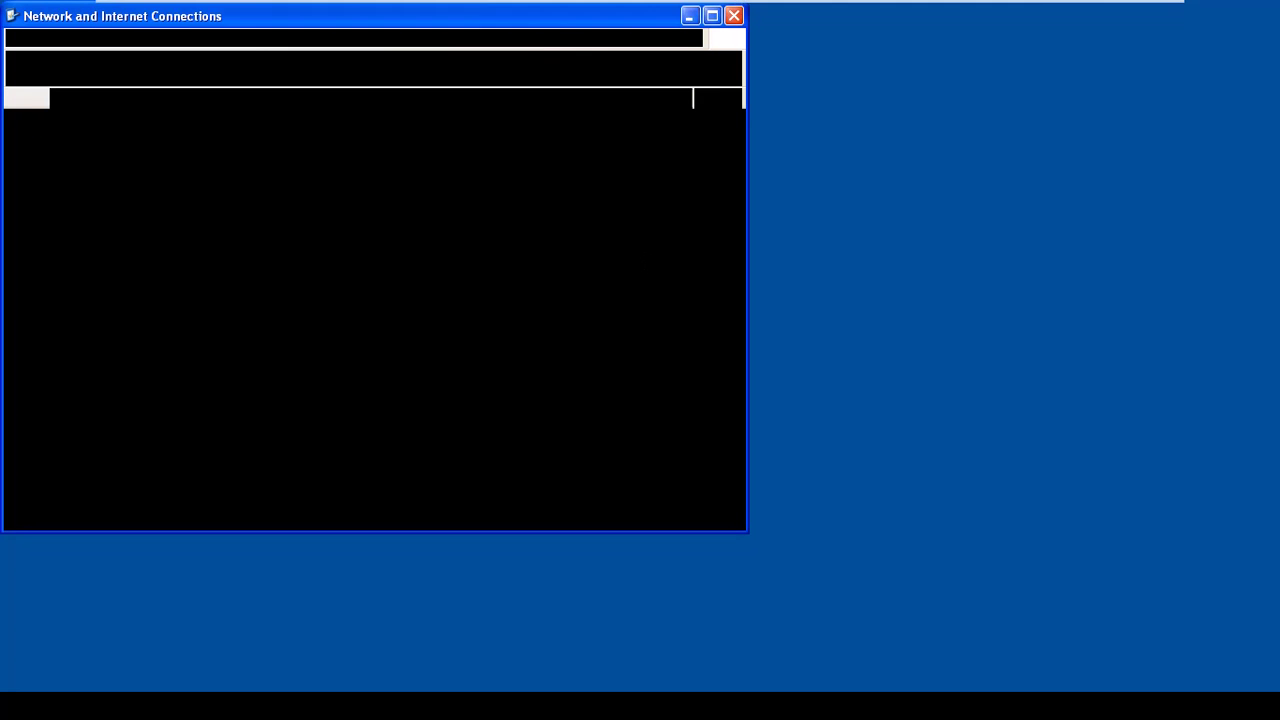
left_click(1111, 13)
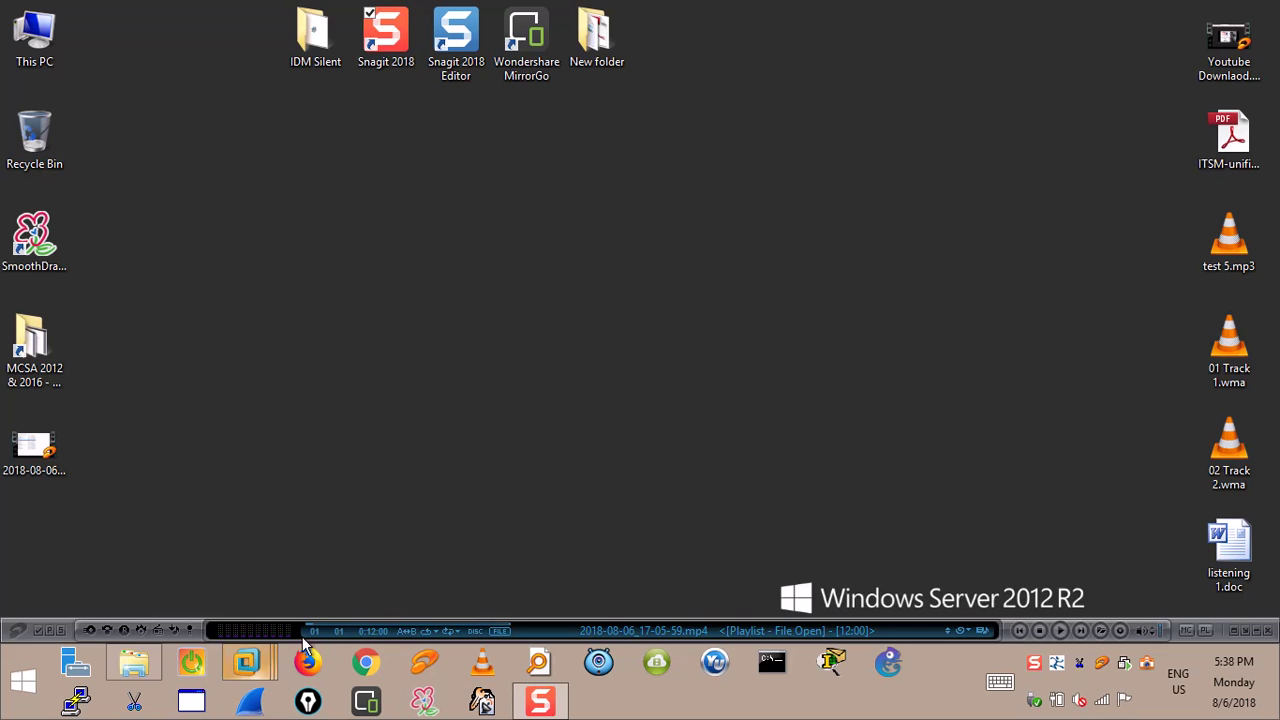
mouse_move(250, 664)
left_click(1135, 545)
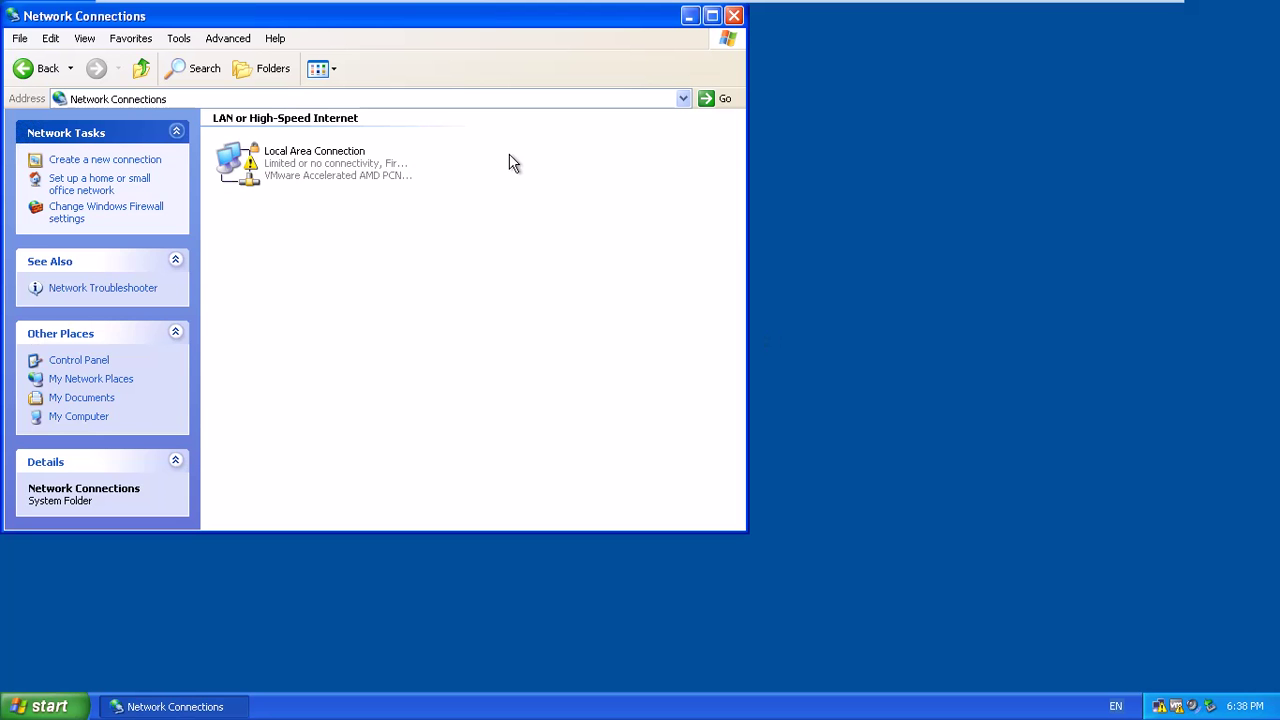
Open Local Area Connection's TCP/IP properties and switch to a manually assigned IP address.
double_click(252, 168)
left_click(535, 505)
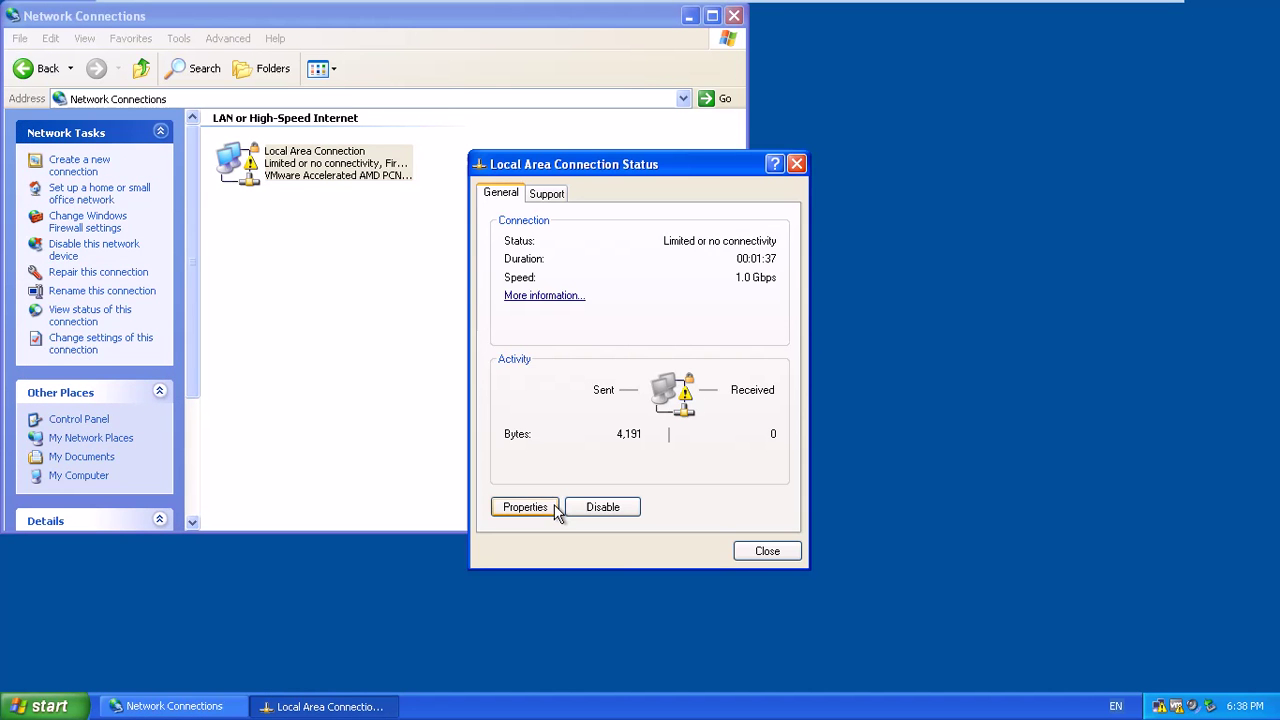
double_click(212, 282)
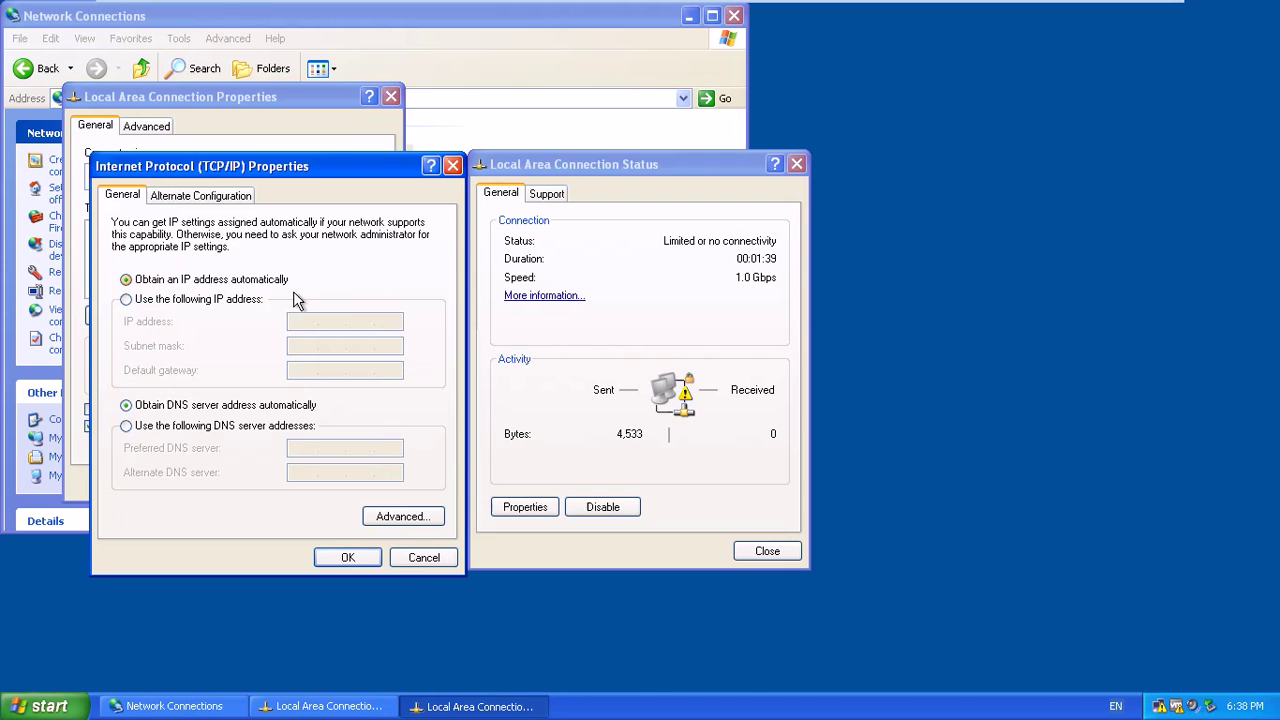
left_click(240, 302)
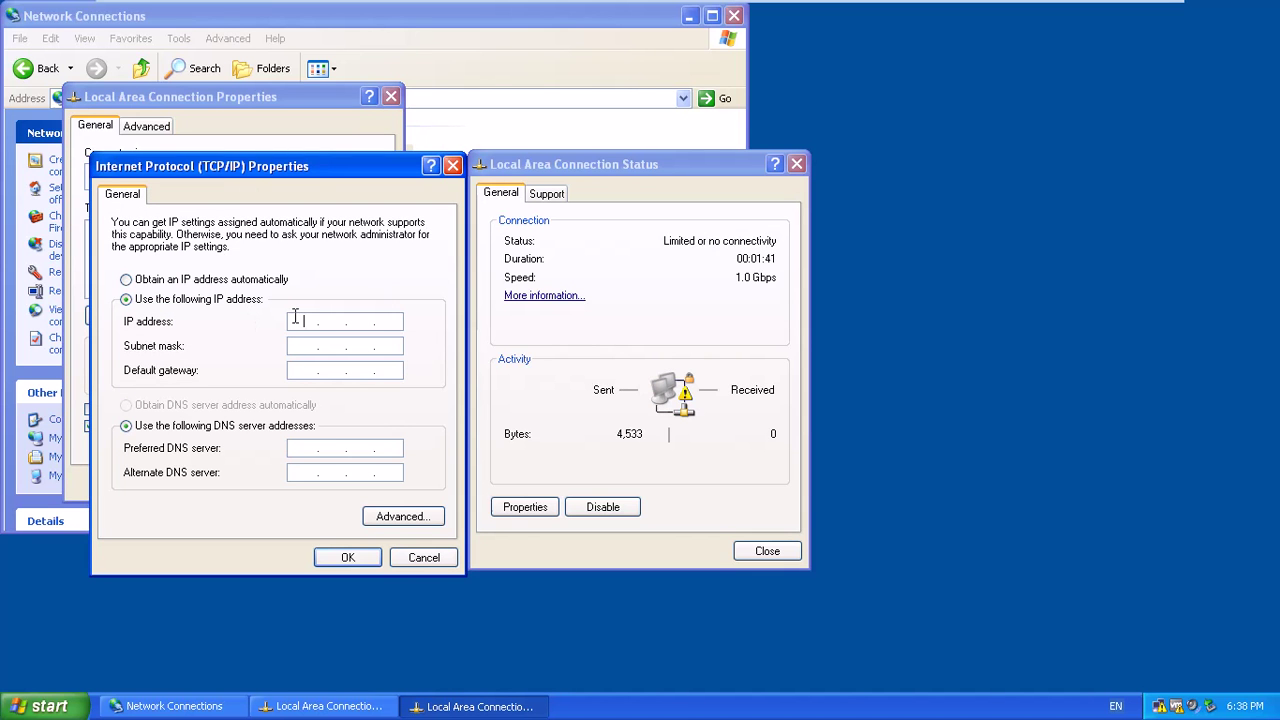
Enter IP 10.0.0.4, mask 255.0.0.0 and preferred DNS 10.0.0.200, then confirm.
left_click(304, 321)
type("0")
key("period")
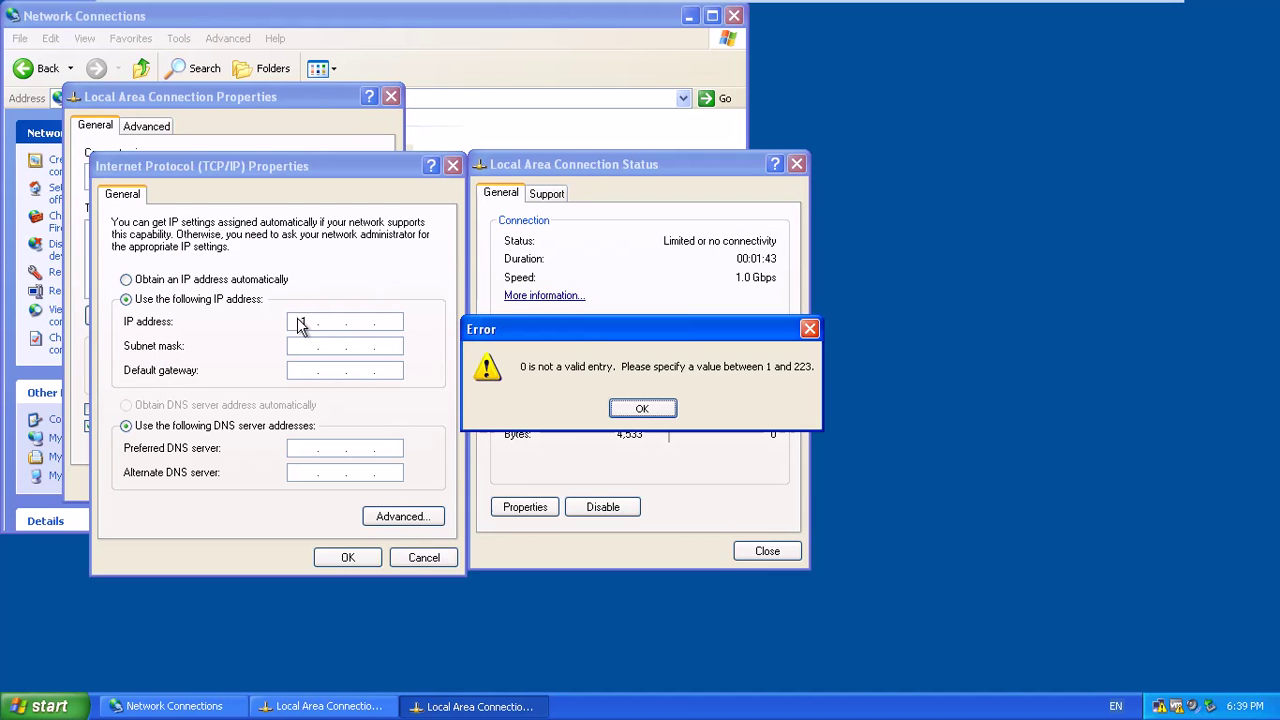
left_click(634, 408)
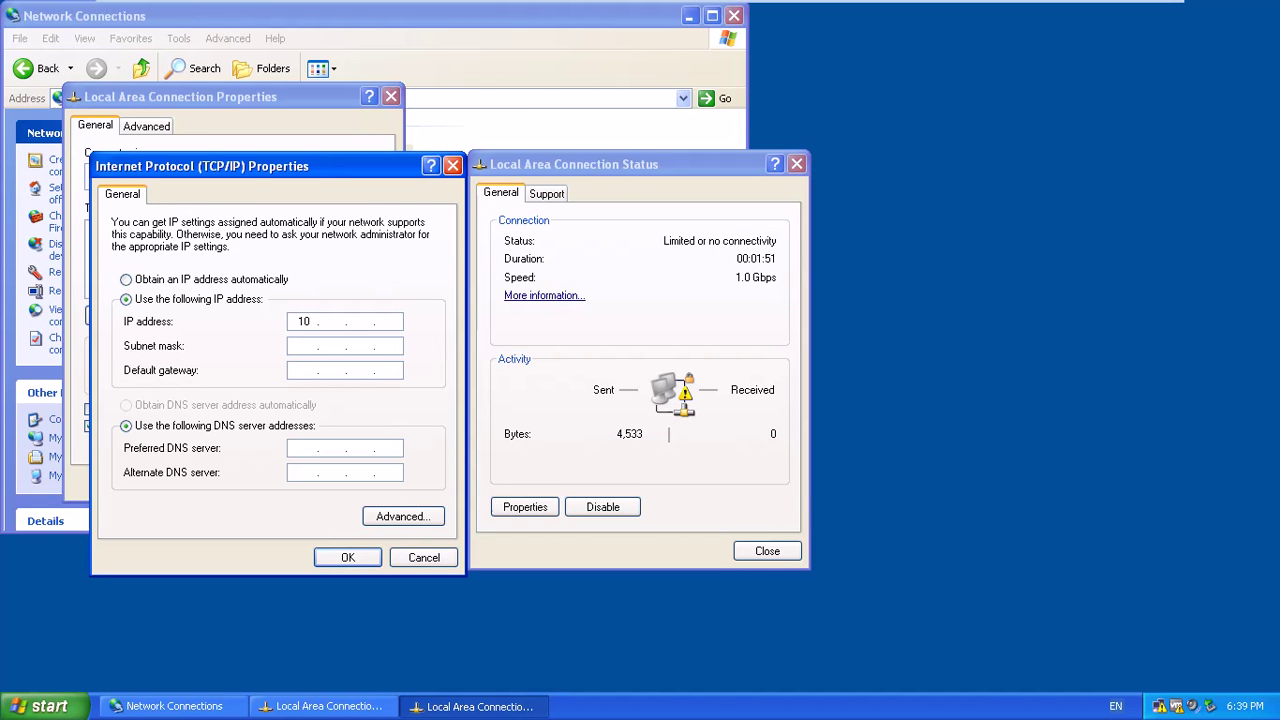
type(".")
key("Tab")
key("Tab")
key("Tab")
key("Tab")
type("10.0.0.200")
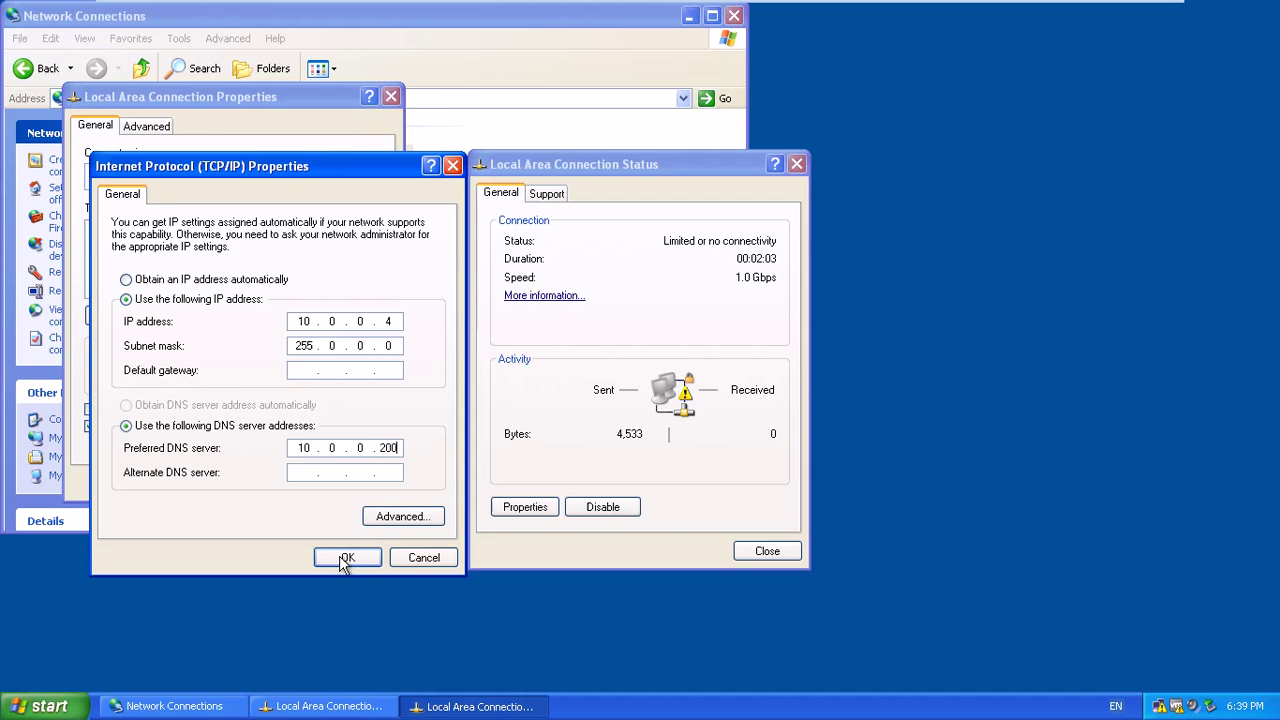
left_click(348, 558)
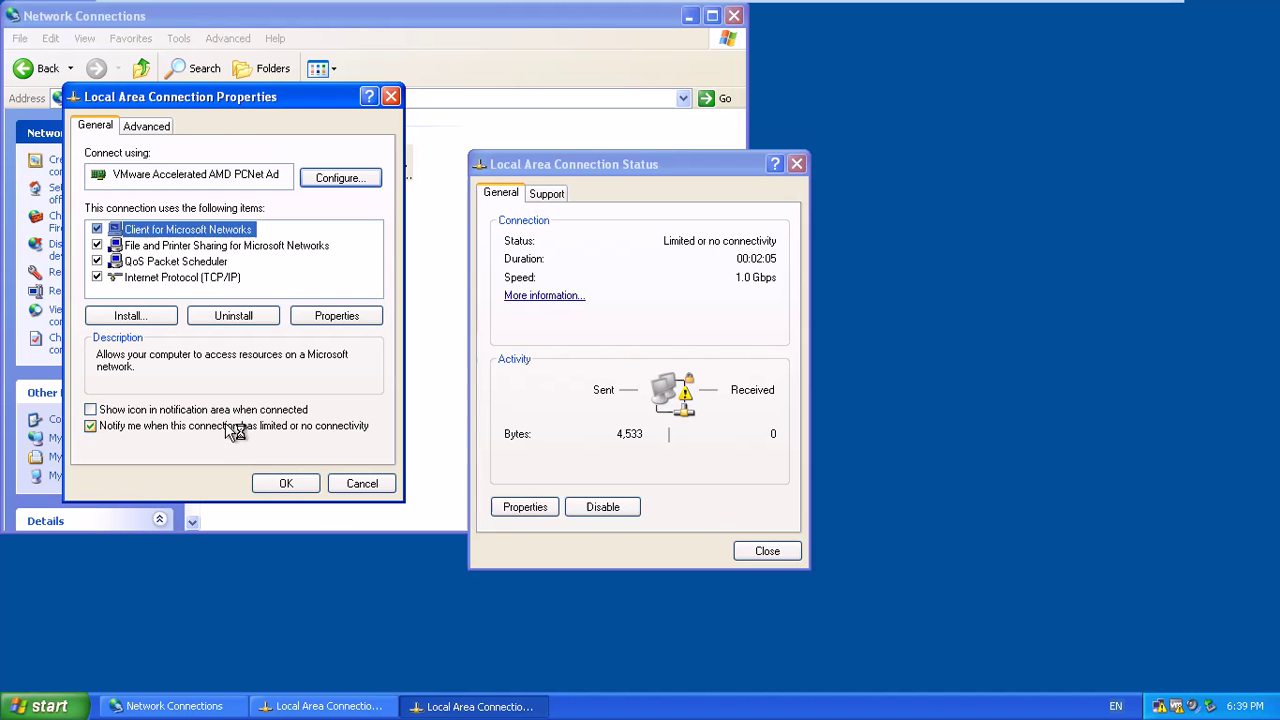
Close the connection status window and open System Properties for My Computer.
left_click(776, 553)
left_click(45, 706)
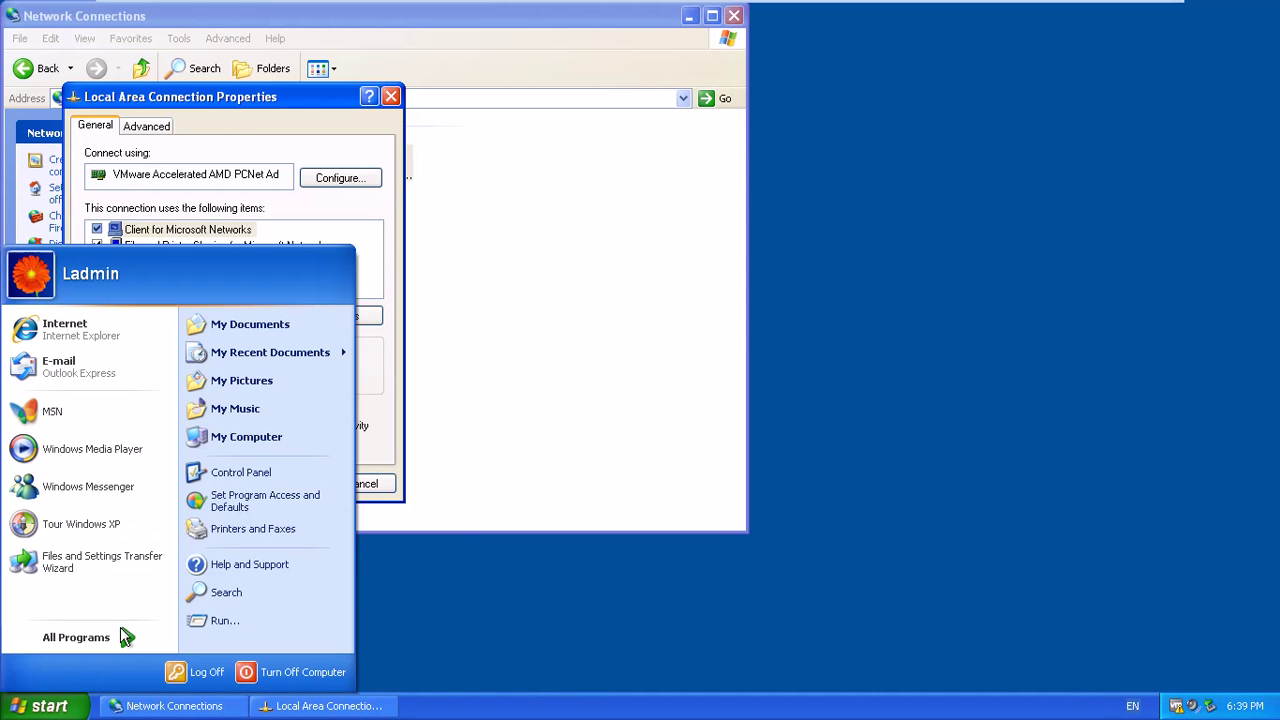
right_click(275, 437)
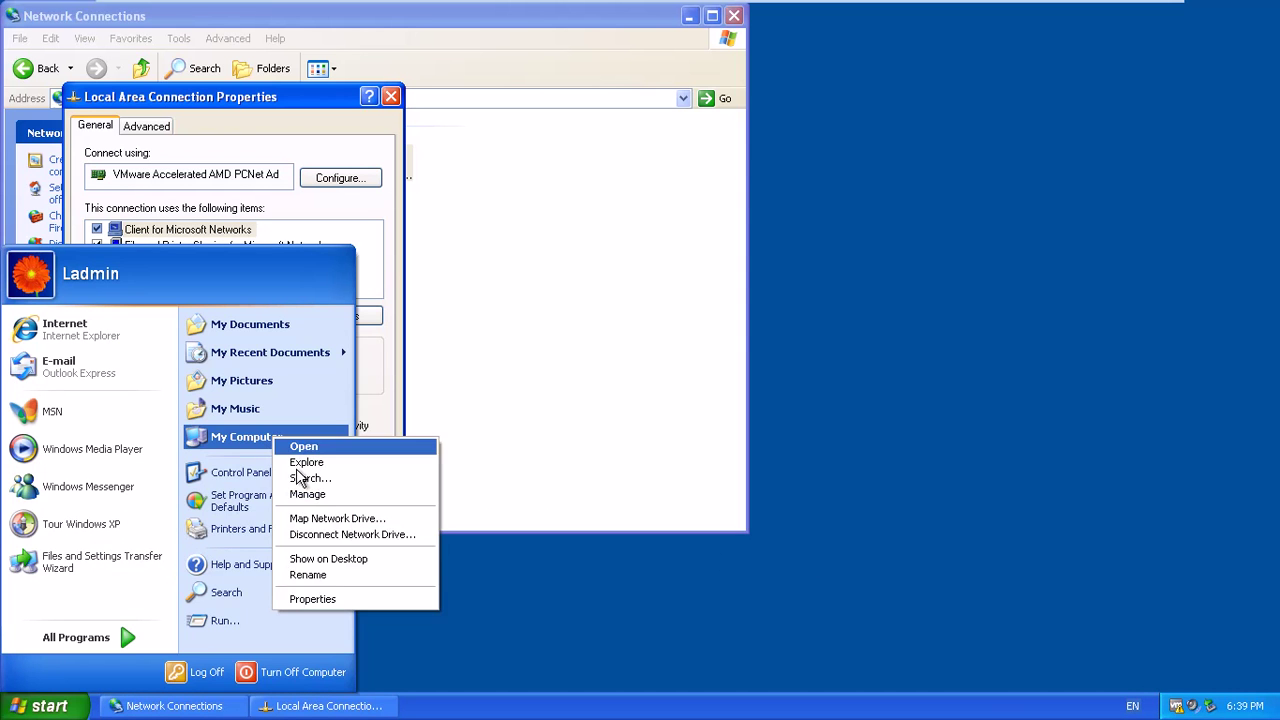
left_click(331, 598)
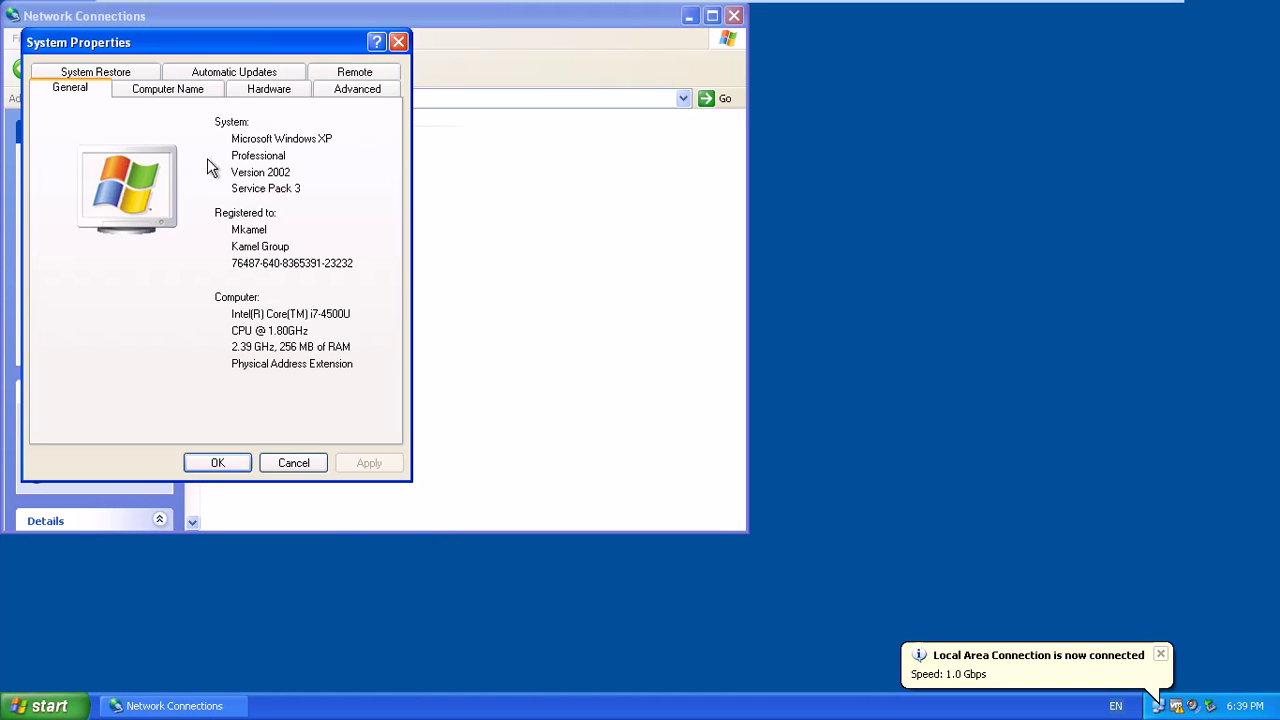
Set Client4 to join the kamel.com domain, then switch to the PDC(200) domain controller.
left_click(176, 92)
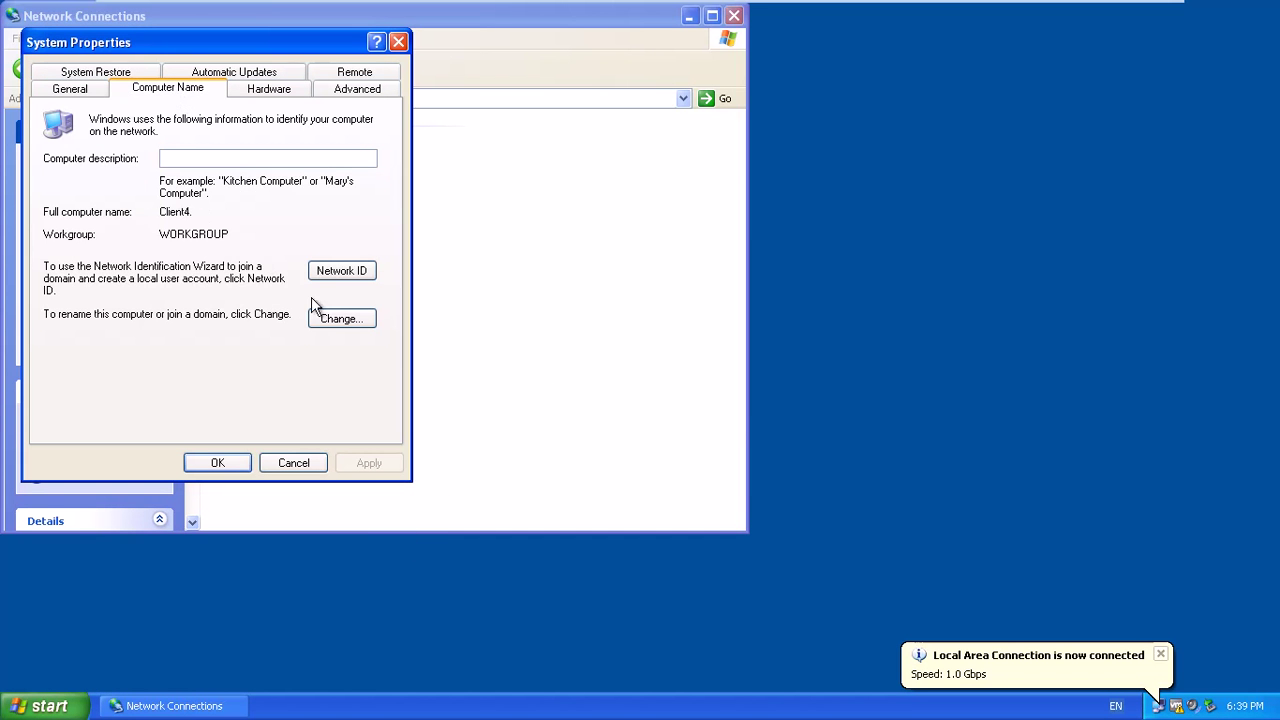
left_click(327, 318)
left_click(88, 290)
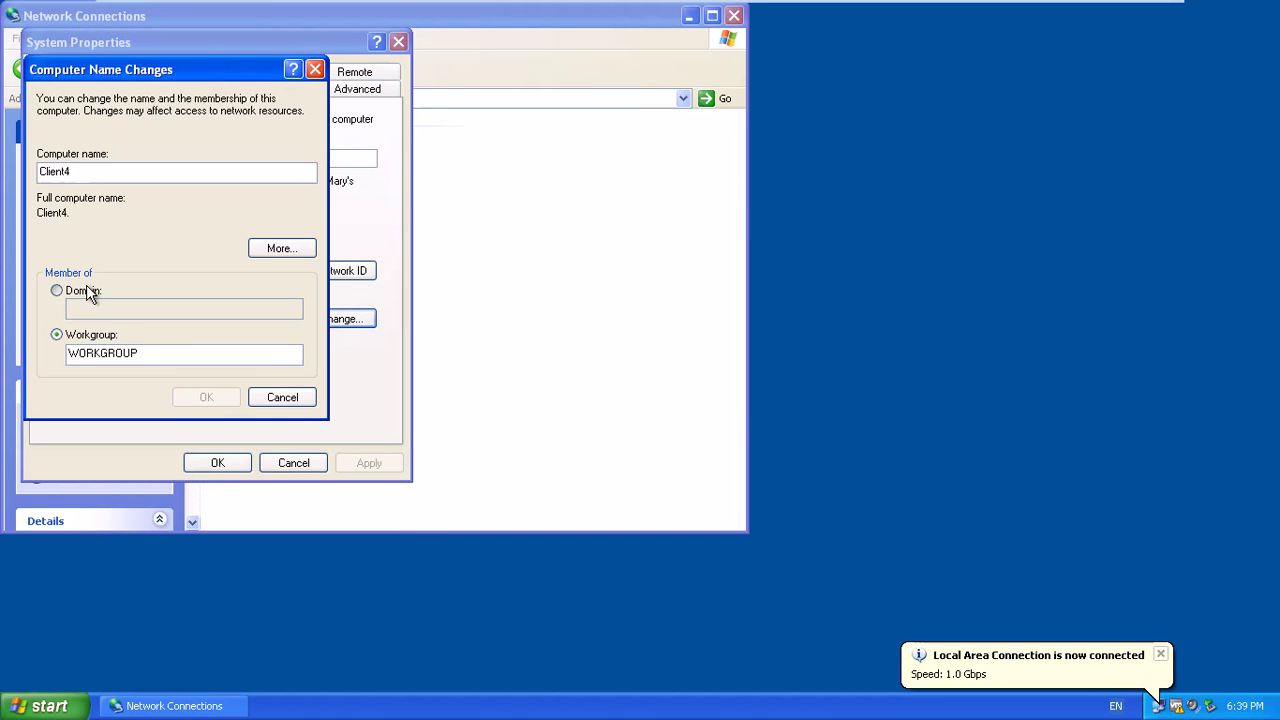
type("kamel.com")
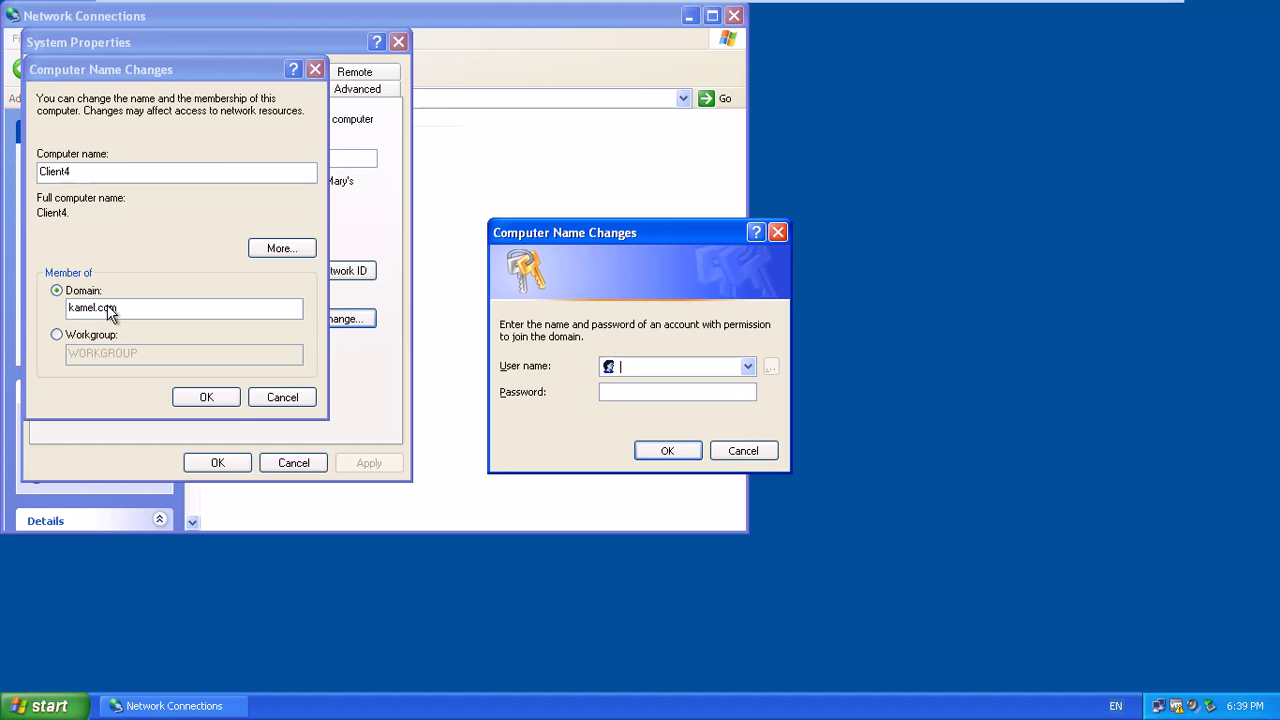
left_click(485, 13)
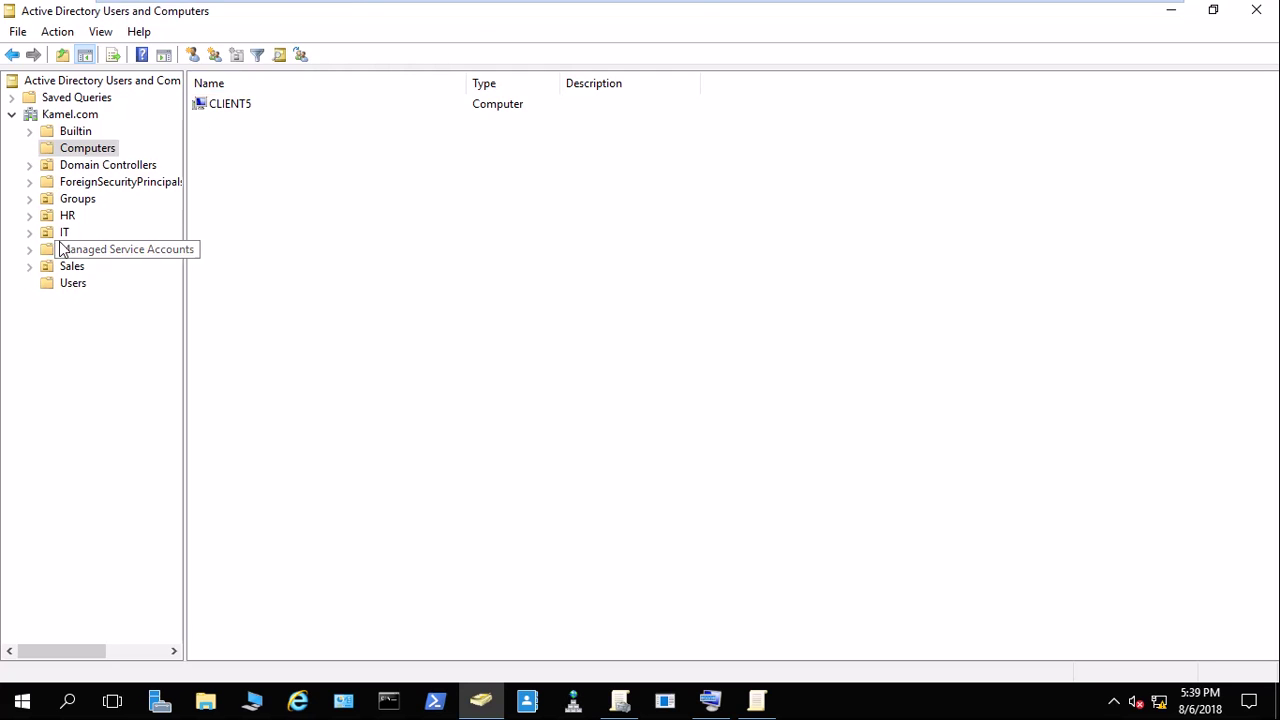
Browse the Managed Service Accounts, IT and Sales containers, then return to the XP(4) client.
left_click(60, 249)
left_click(55, 231)
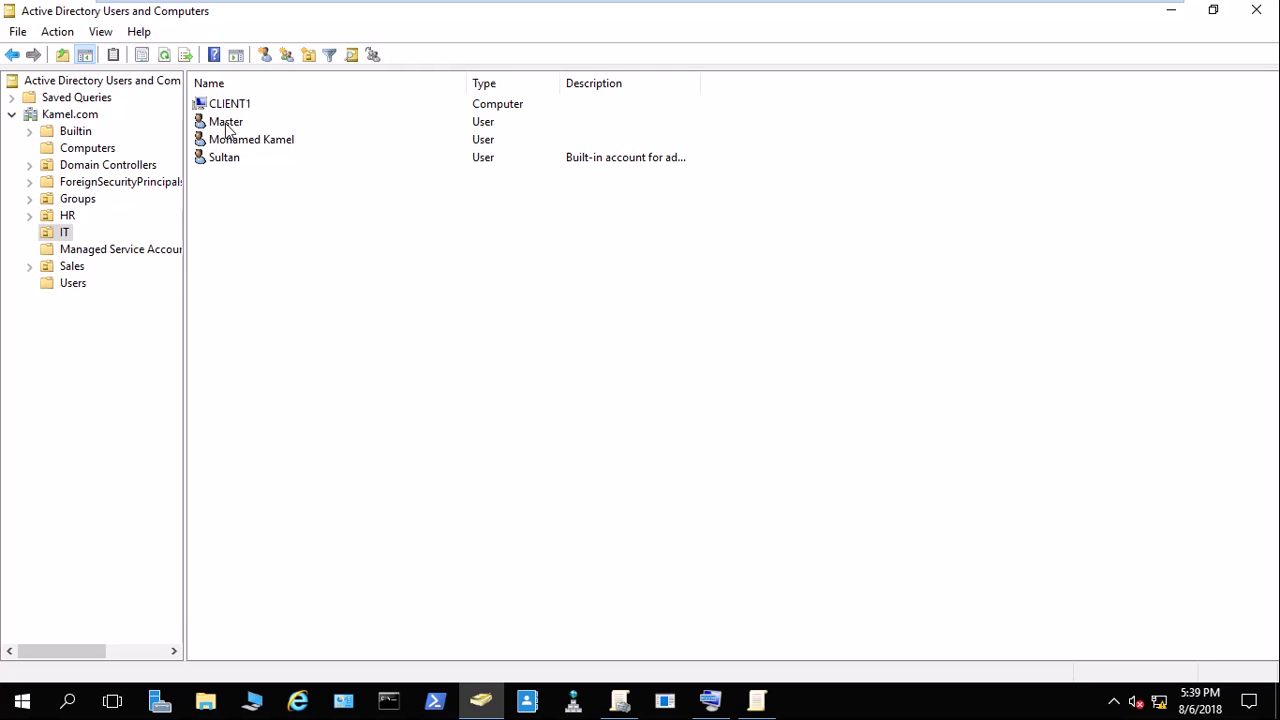
left_click(76, 270)
mouse_move(640, 3)
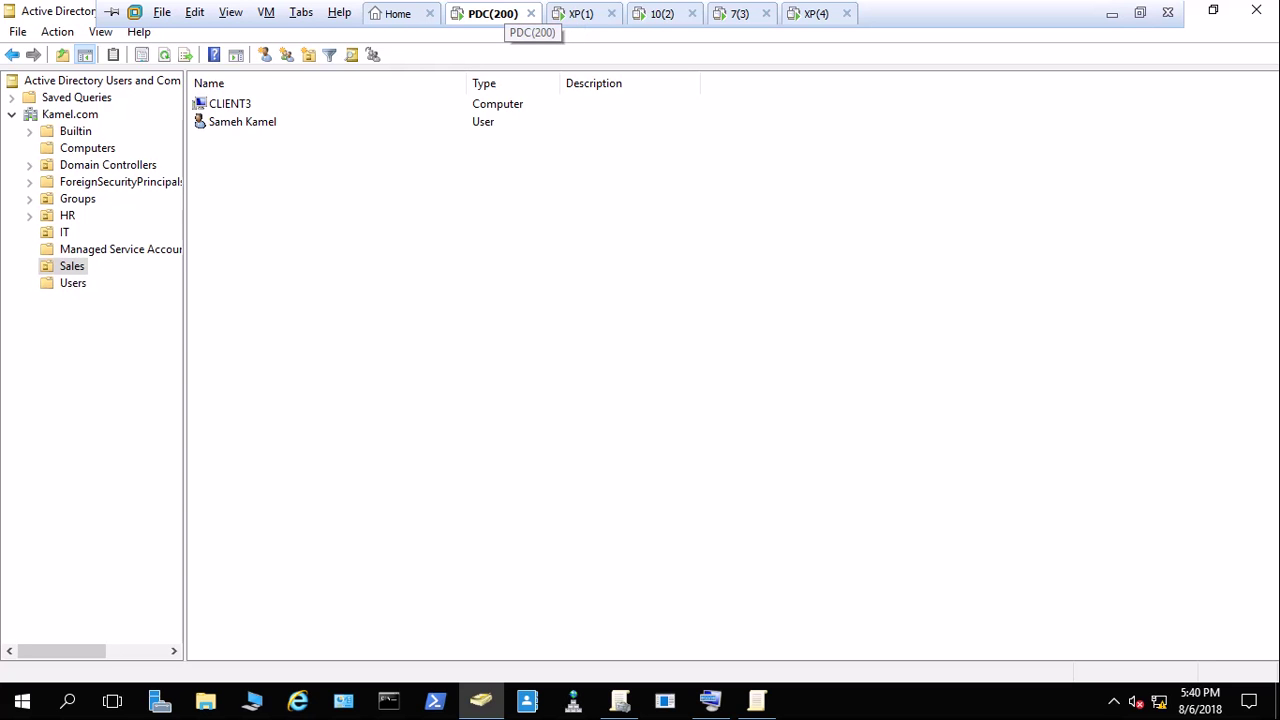
left_click(816, 13)
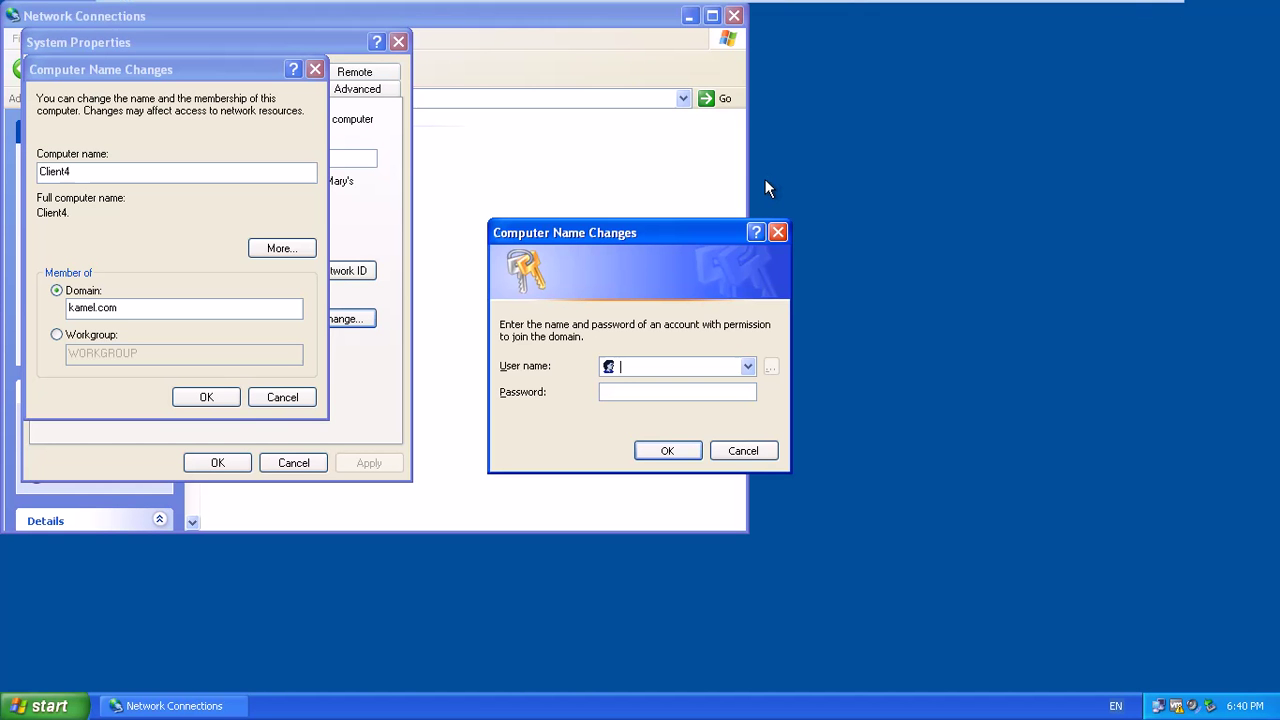
Enter the domain account's user name and password and submit the credentials.
mouse_move(489, 13)
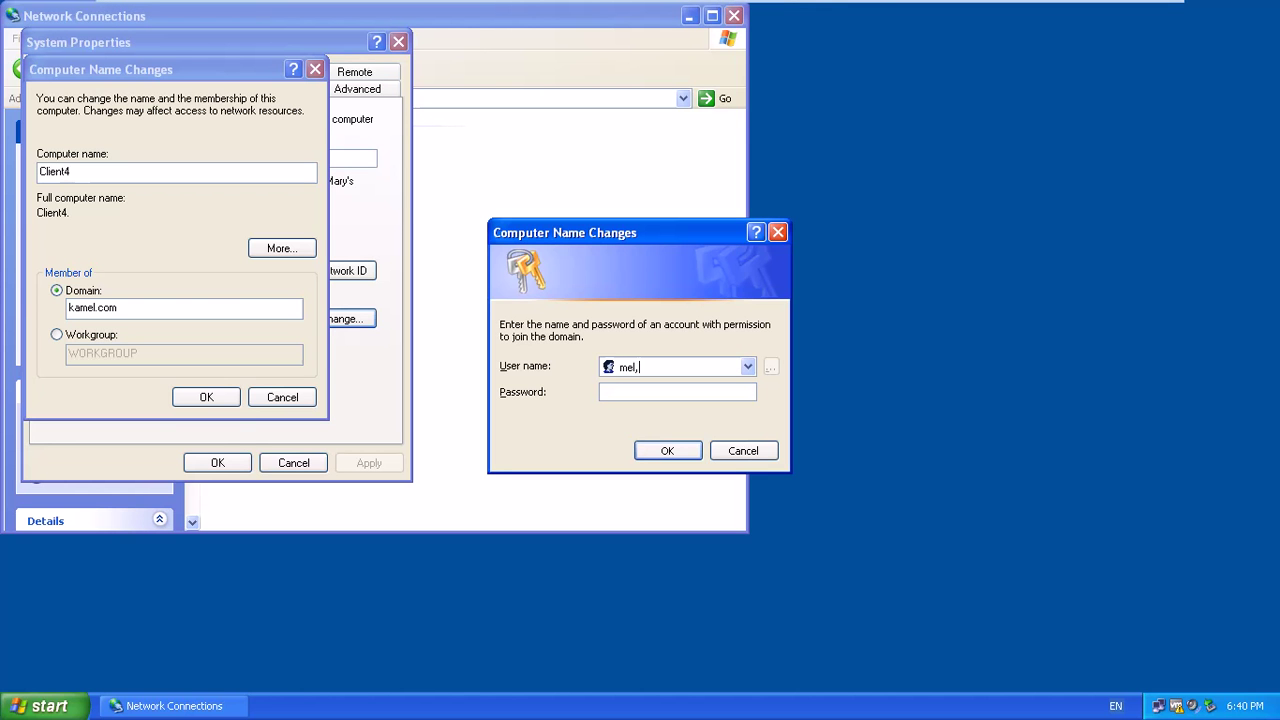
key("BackSpace")
key("BackSpace")
key("BackSpace")
key("BackSpace")
type("skamel")
left_click(677, 392)
key("Escape")
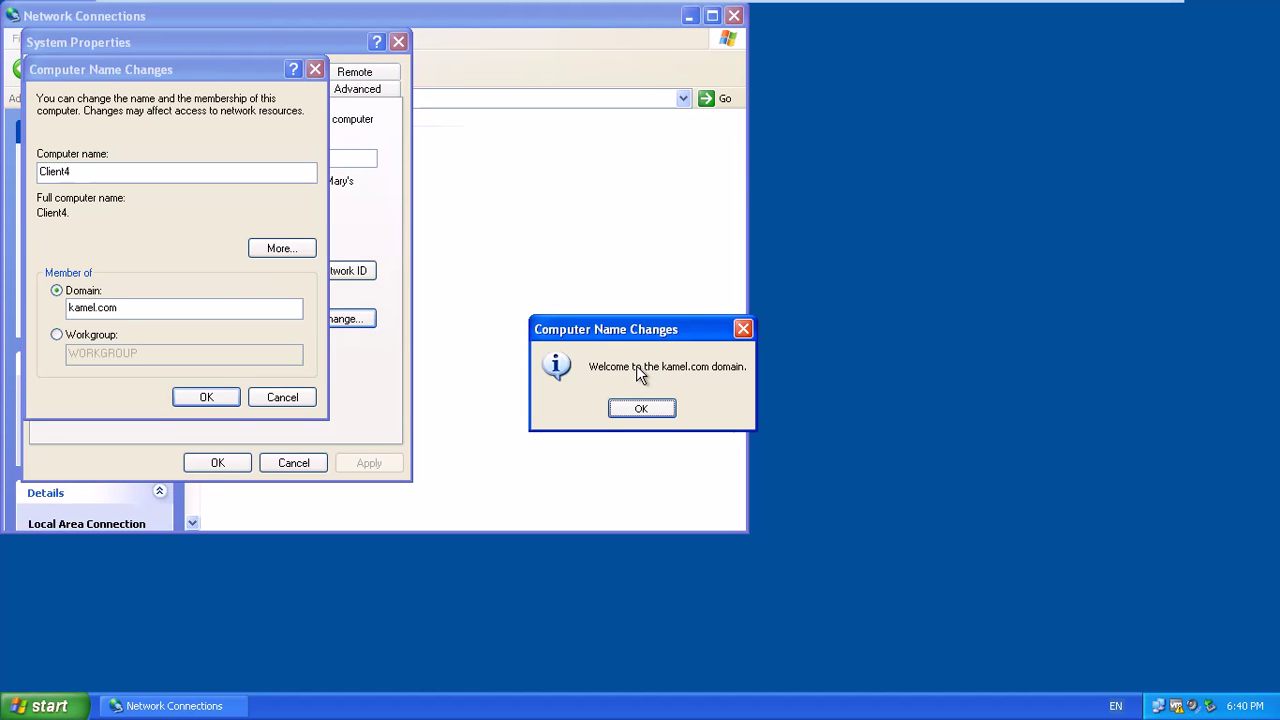
Acknowledge the kamel.com welcome and restart notices, close System Properties, and restart now.
left_click(641, 405)
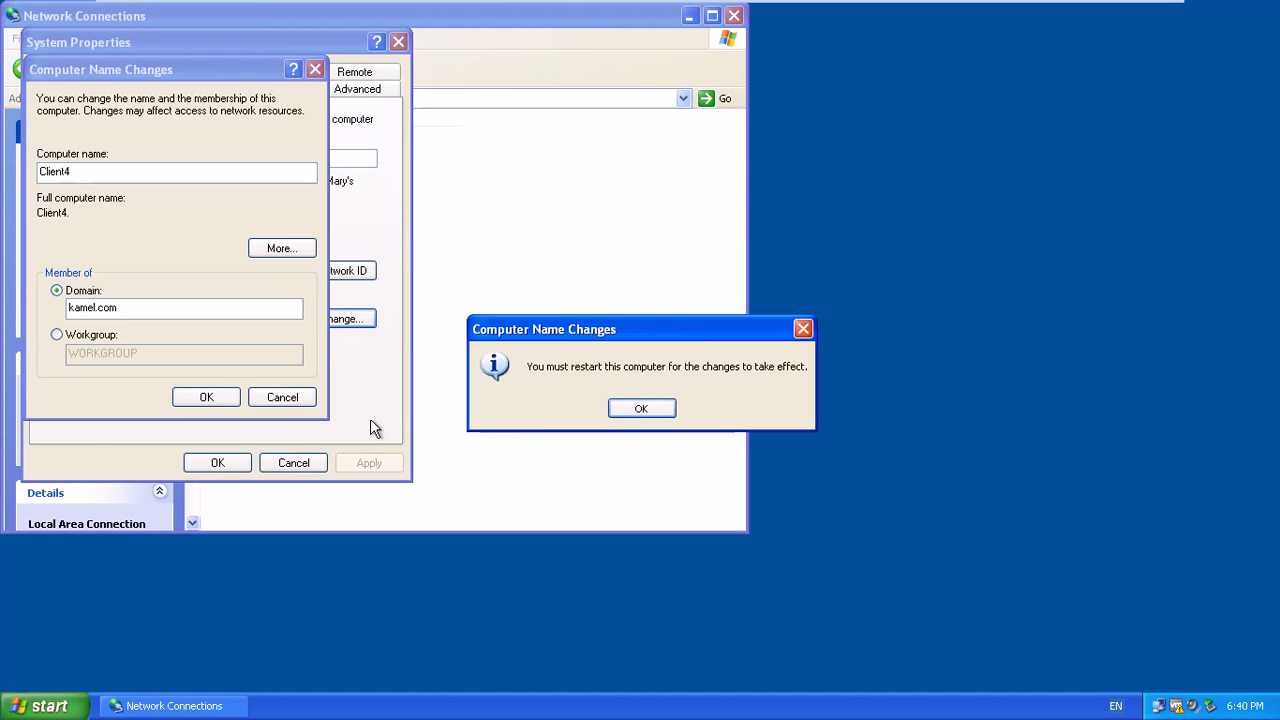
left_click(641, 410)
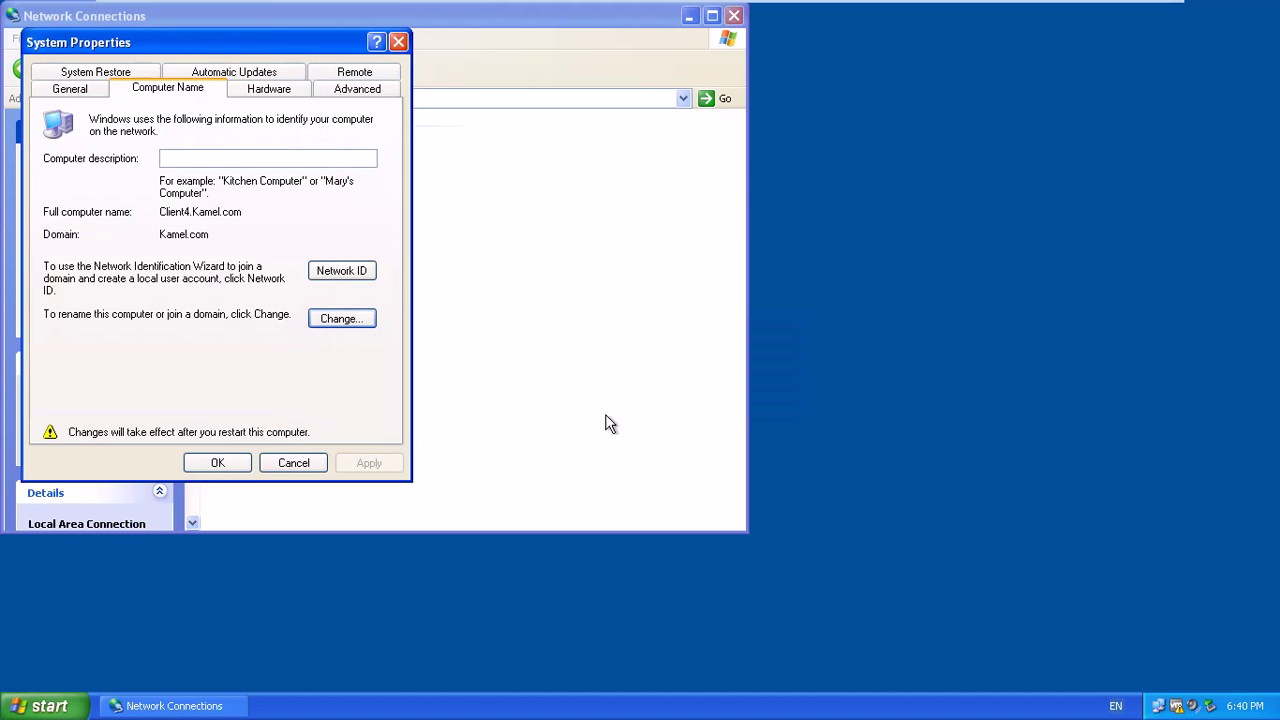
left_click(233, 468)
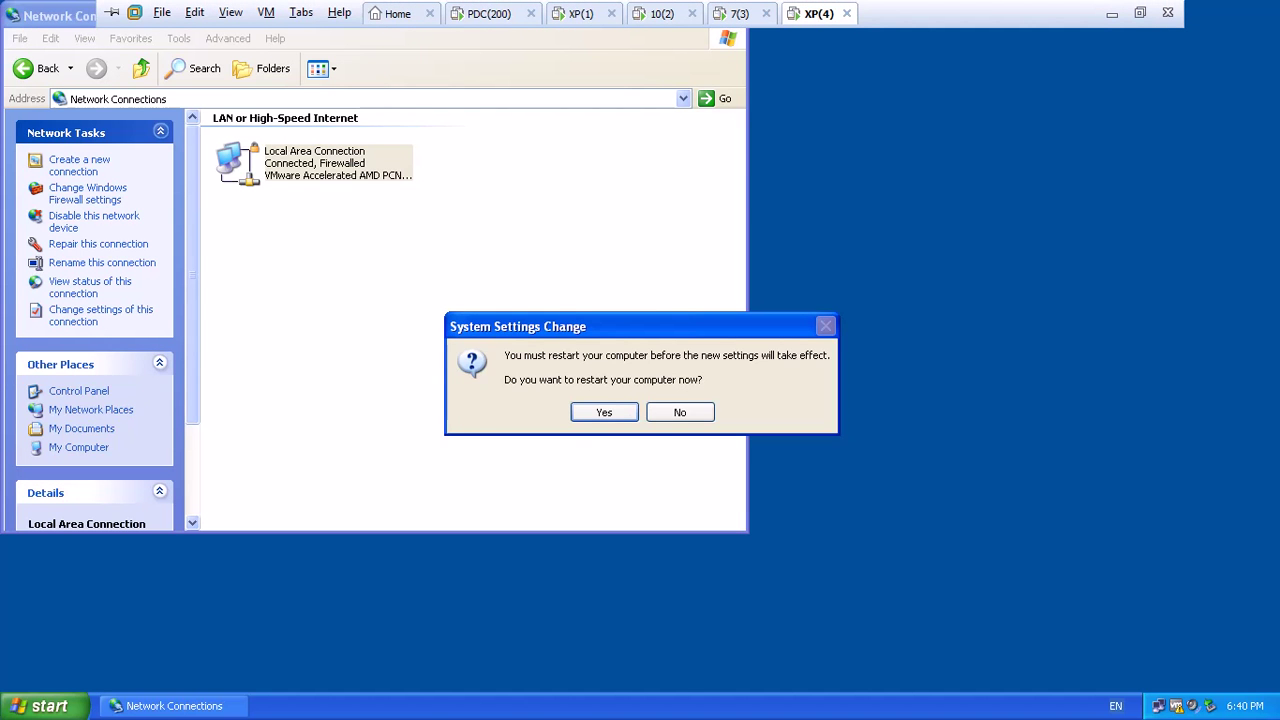
left_click(603, 414)
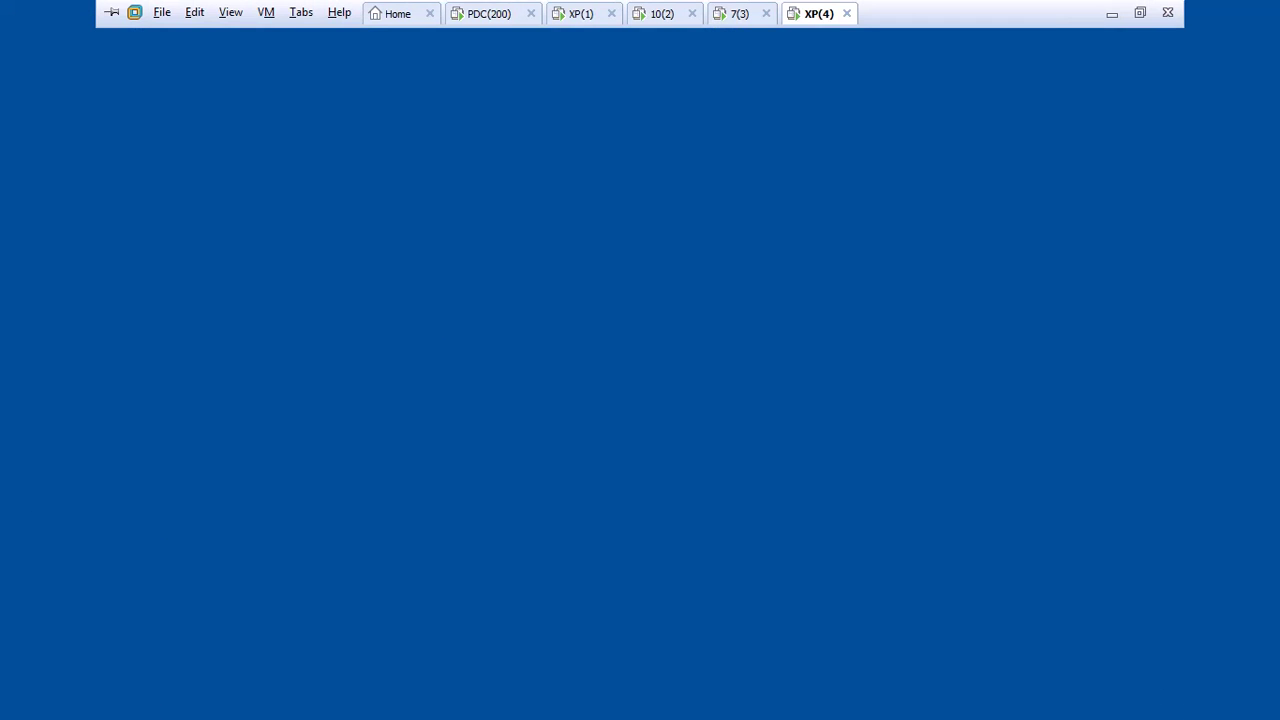
On the domain controller, show User Rights Assignment and select 'Add workstations to domain'.
left_click(489, 16)
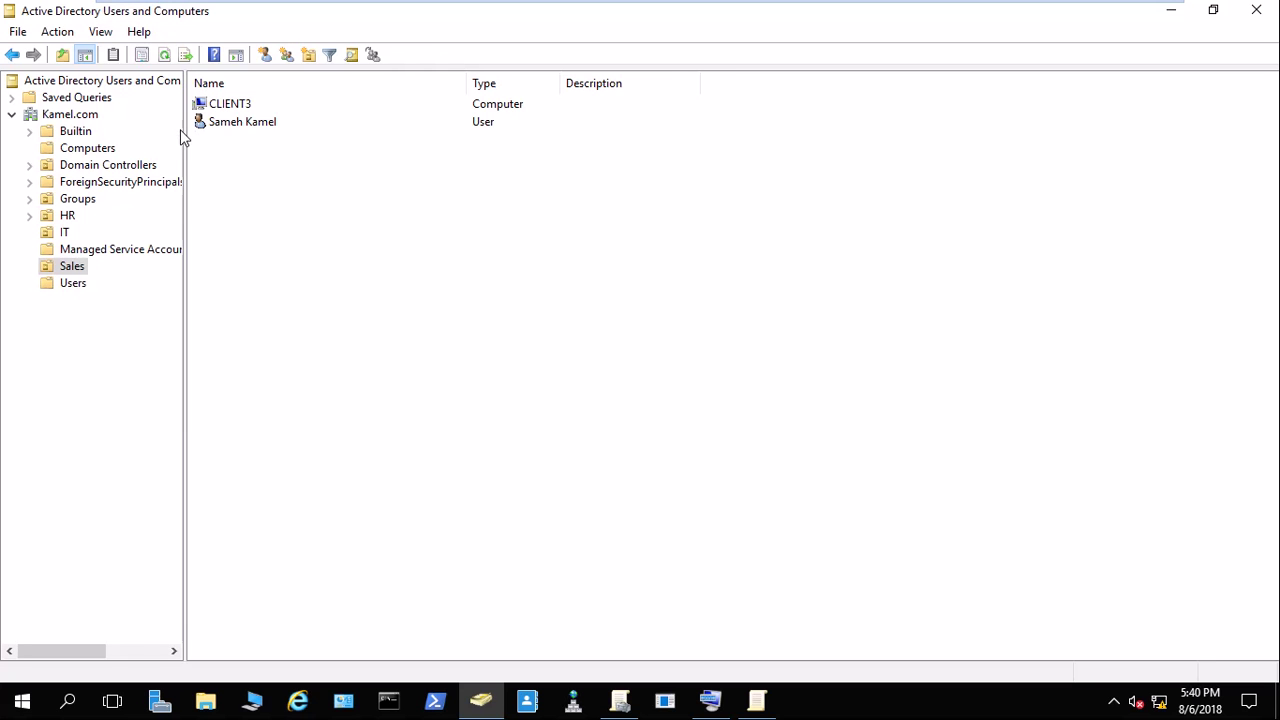
left_click(757, 700)
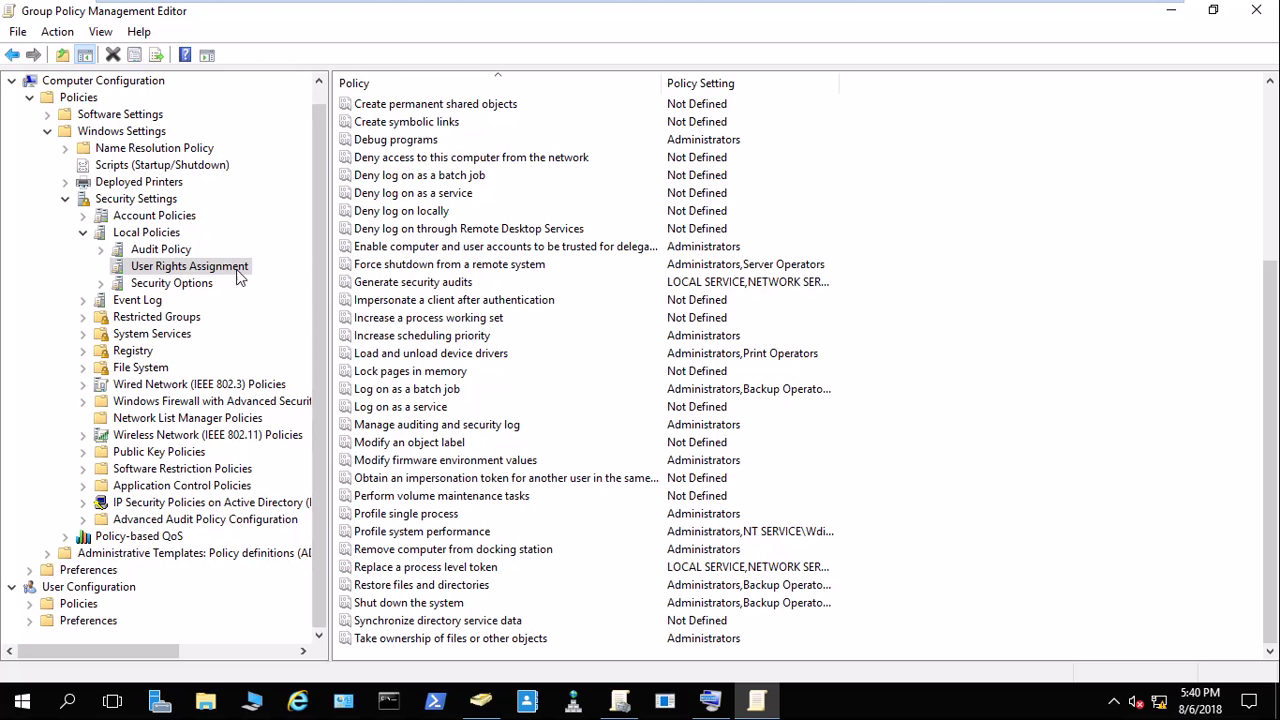
left_click(178, 287)
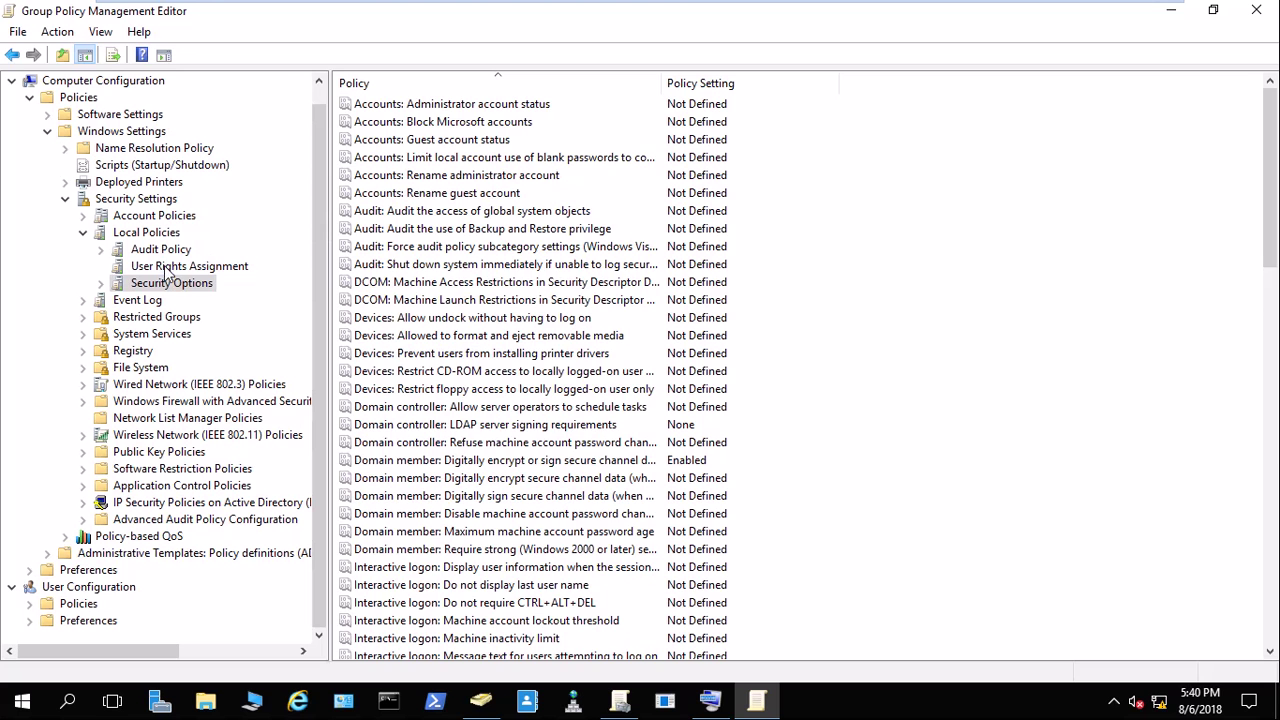
left_click(168, 268)
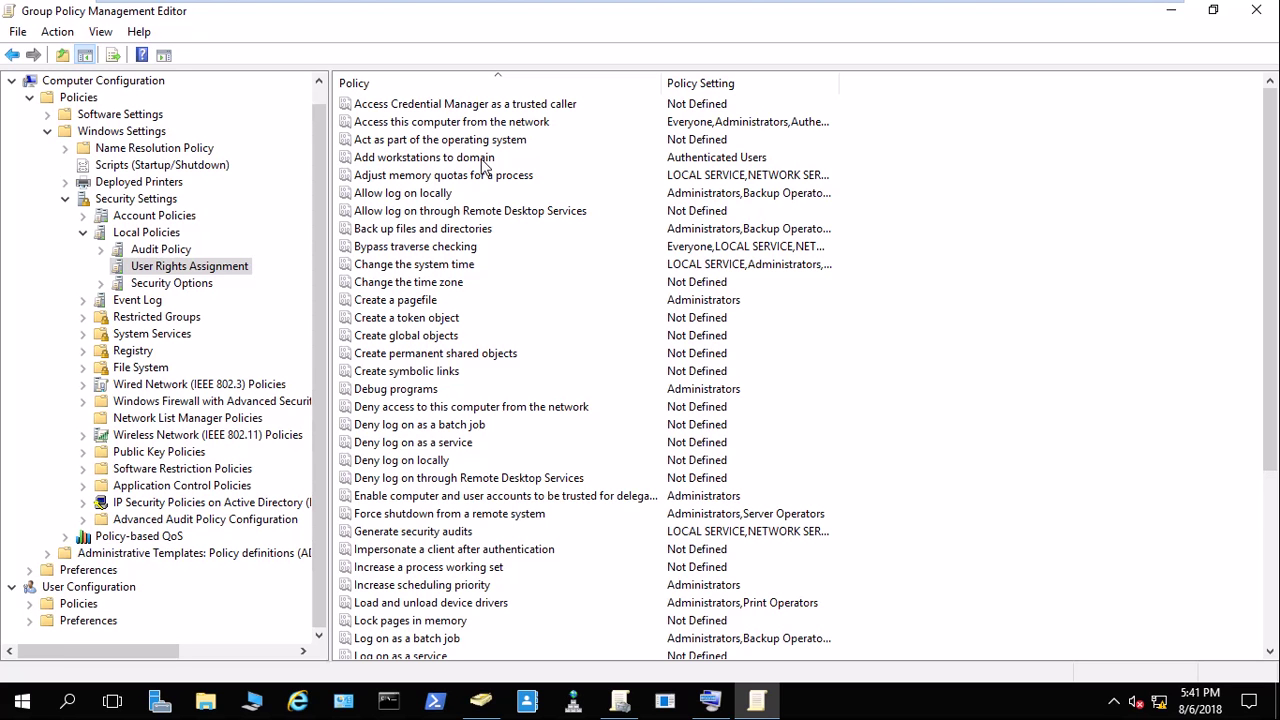
left_click(484, 160)
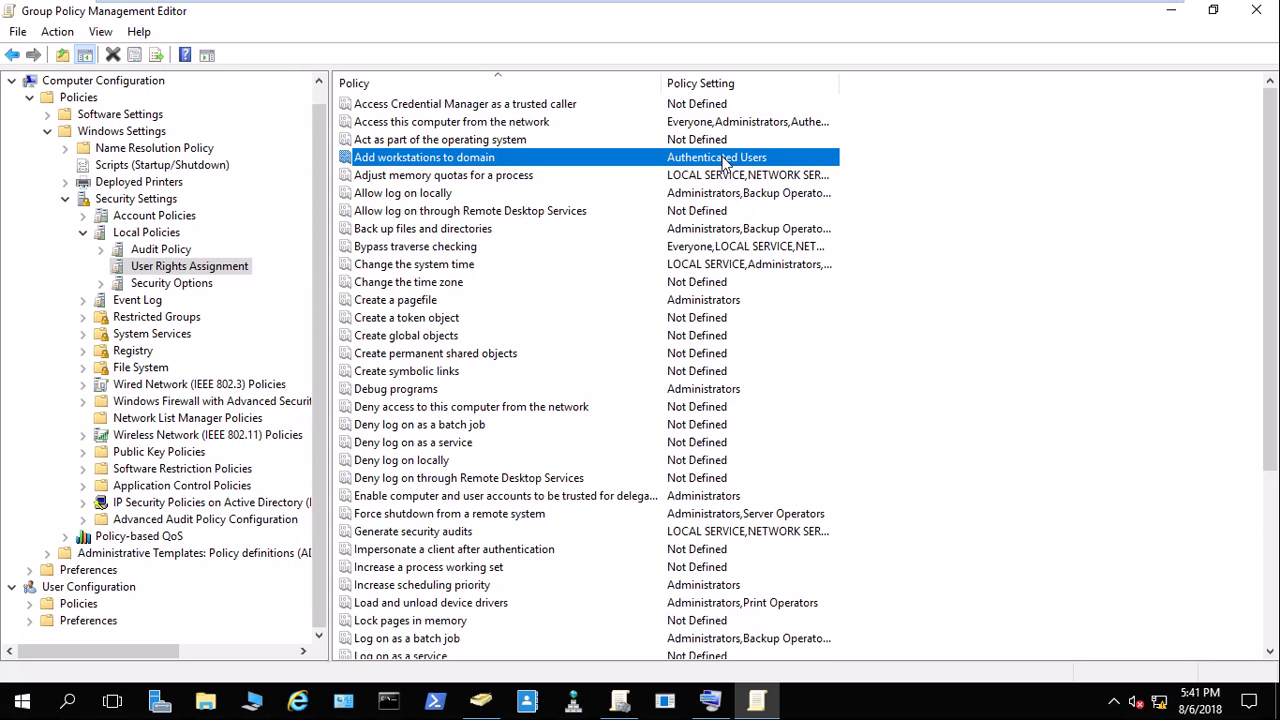
double_click(696, 158)
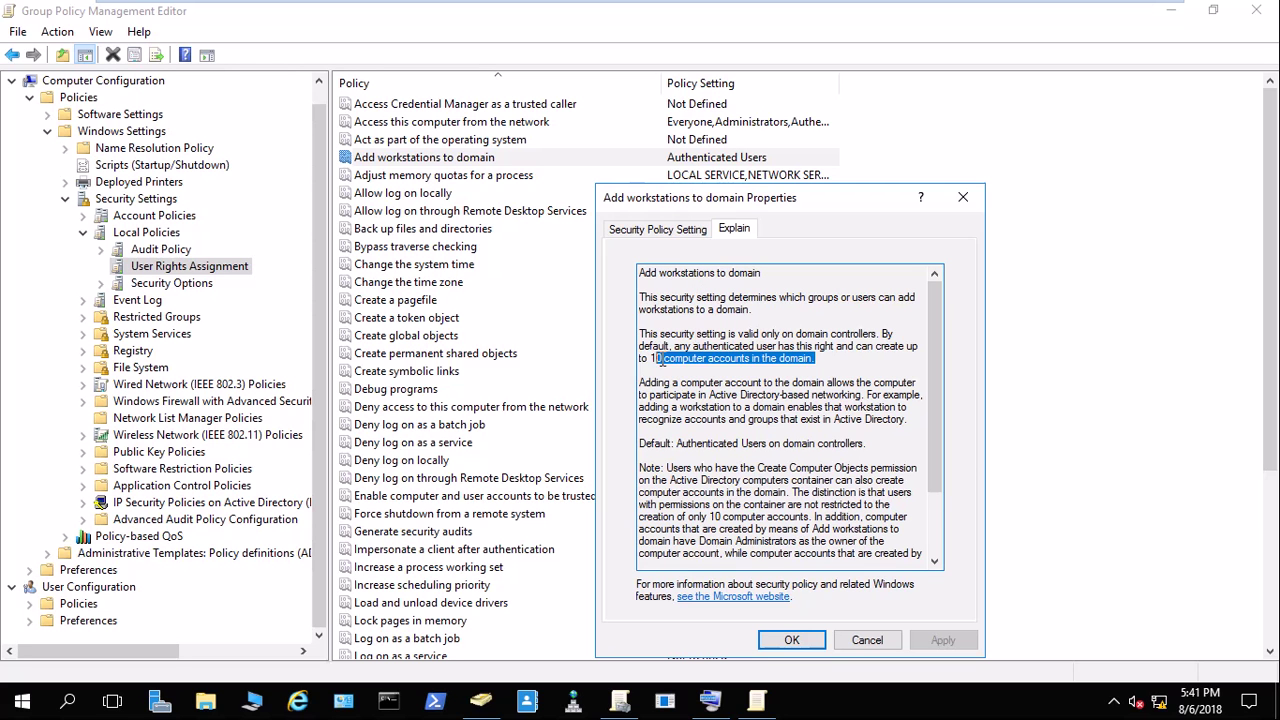
double_click(657, 358)
mouse_move(766, 3)
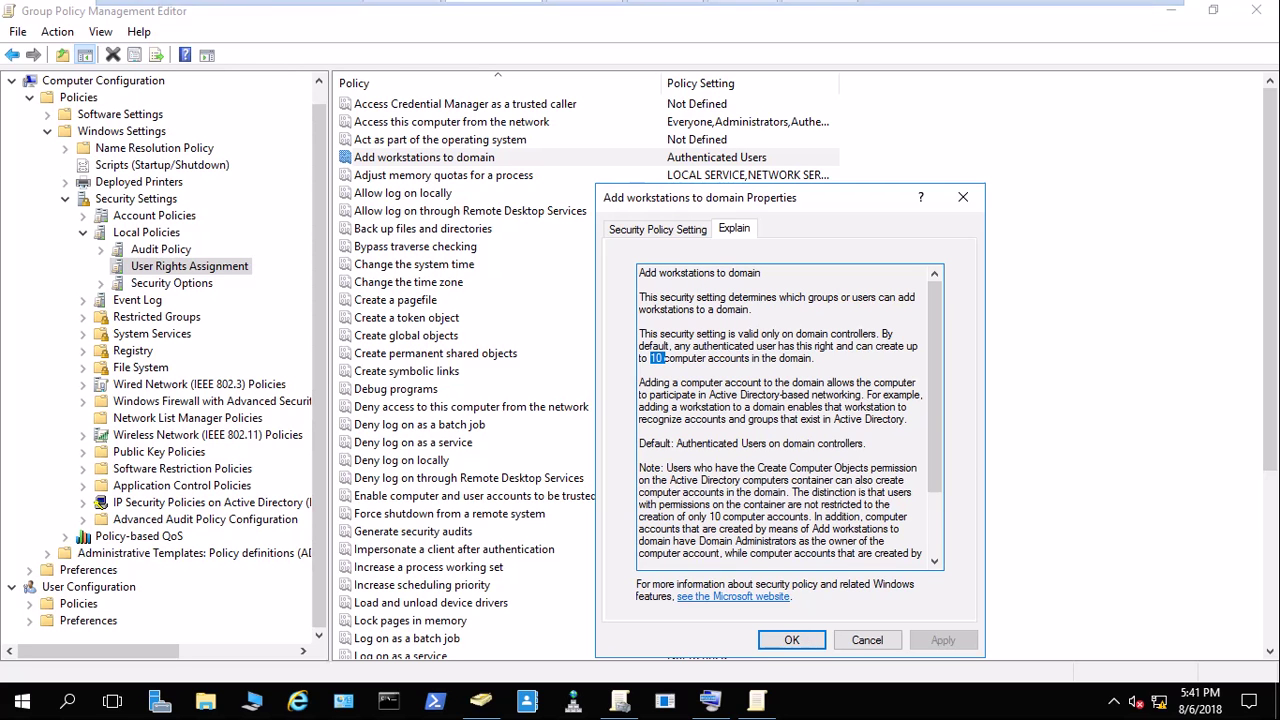
left_click(816, 13)
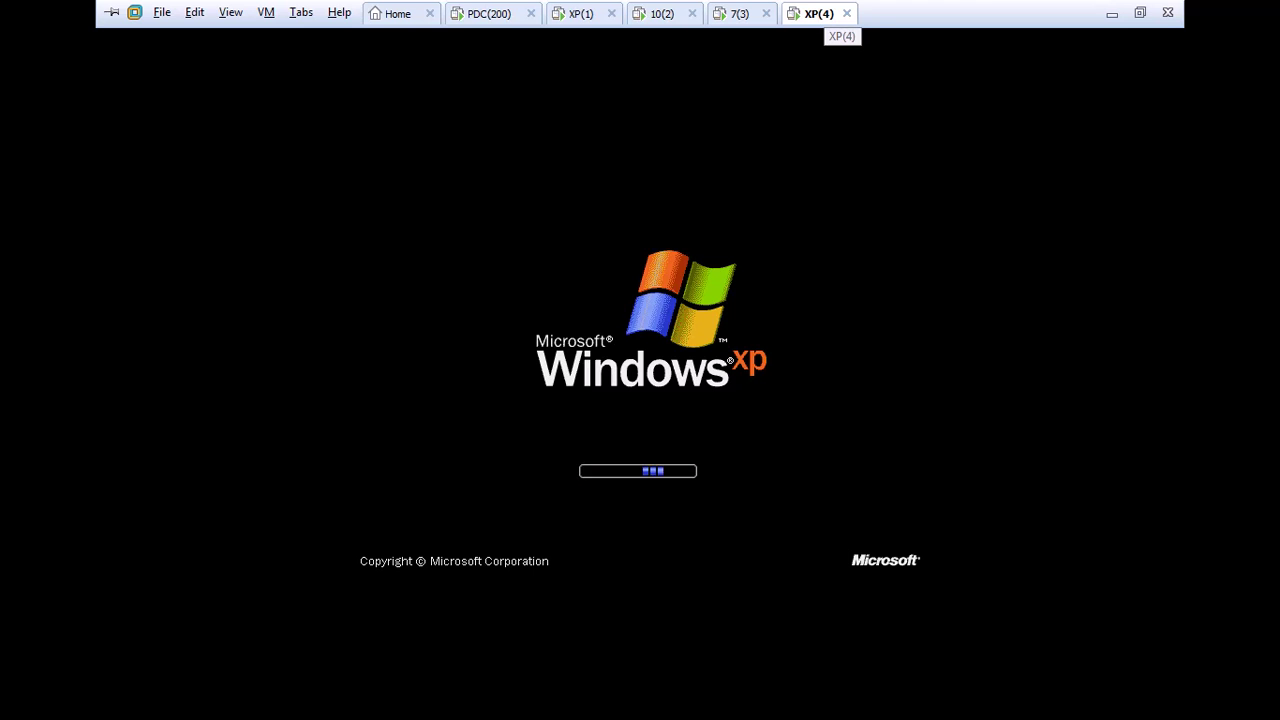
left_click(505, 20)
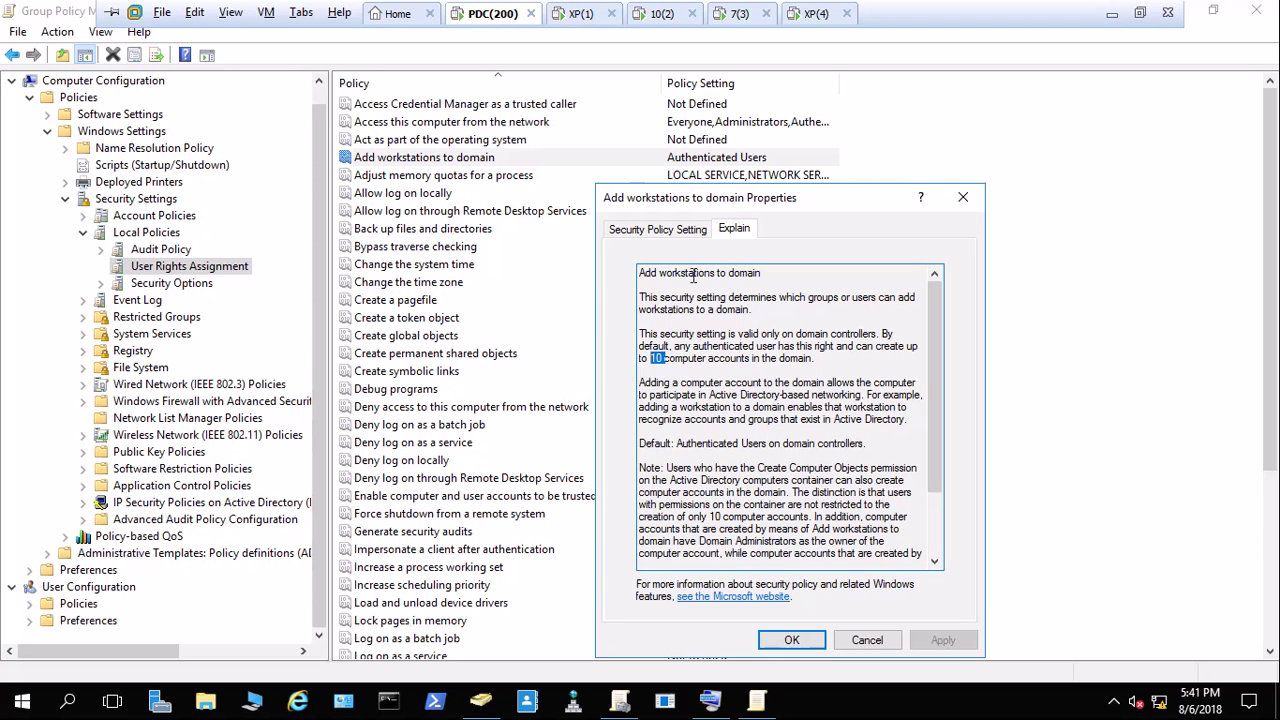
left_click(671, 231)
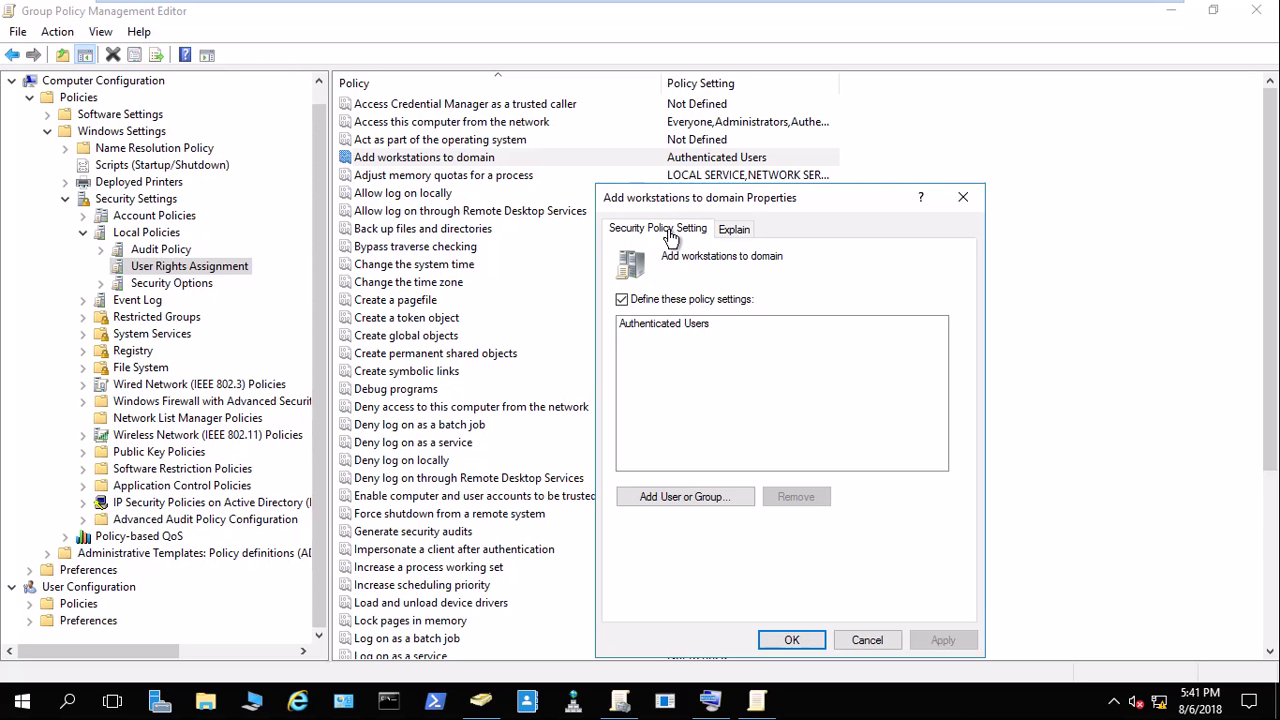
left_click(640, 328)
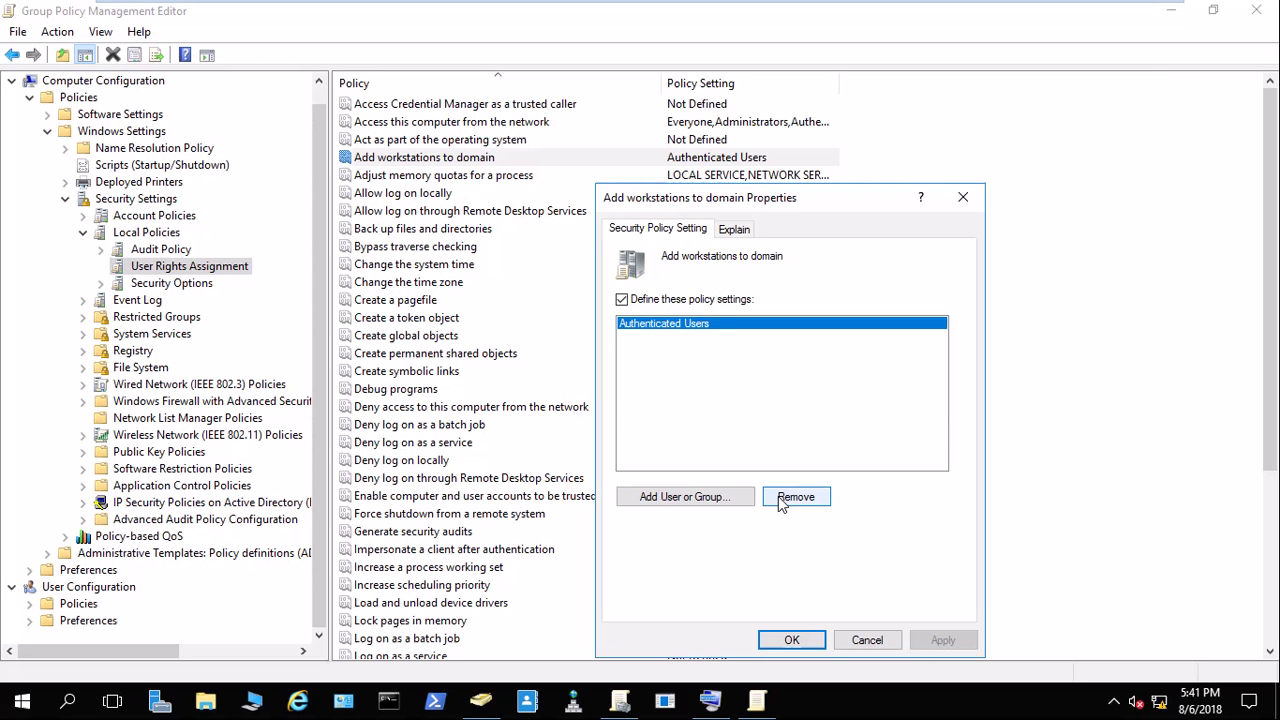
left_click(782, 500)
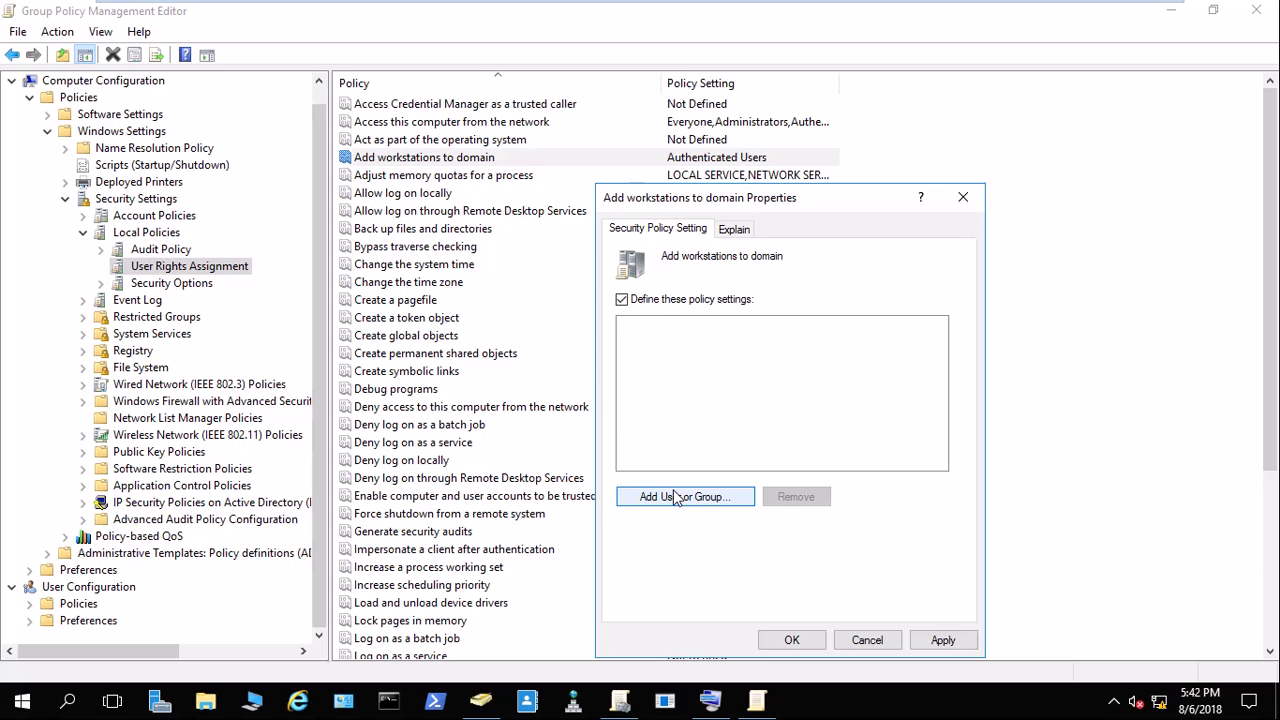
left_click(675, 498)
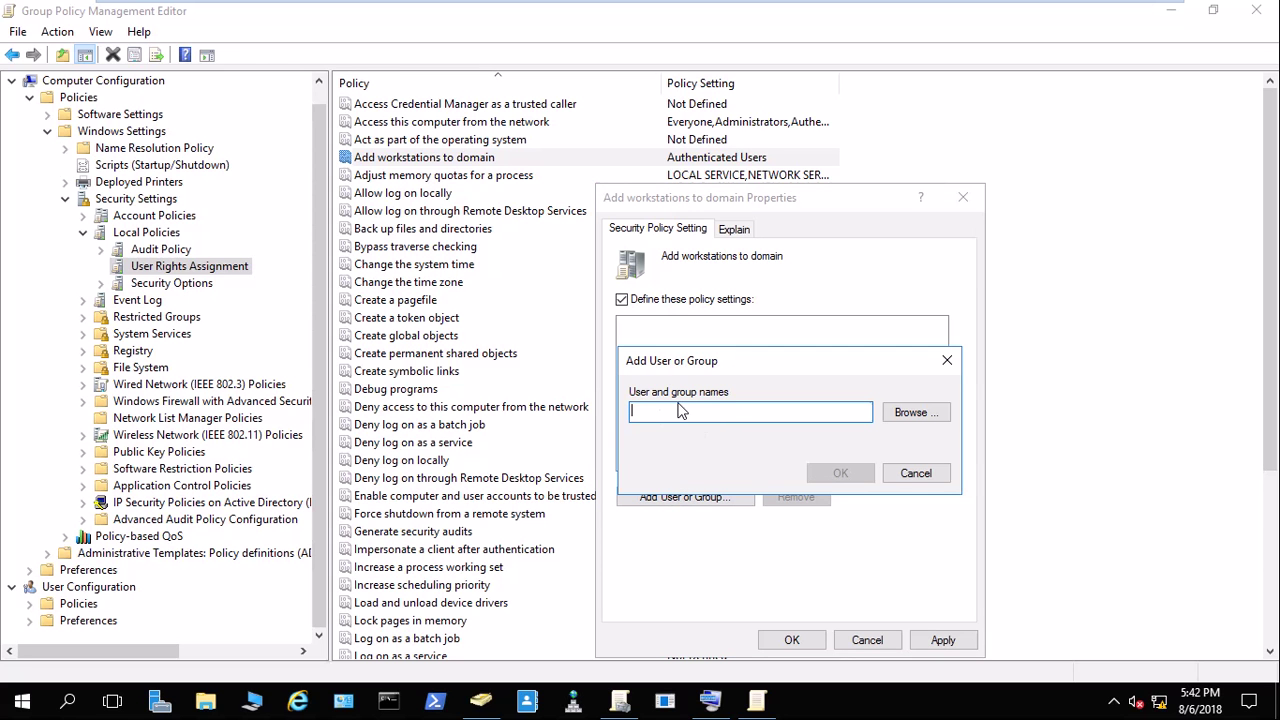
left_click(924, 474)
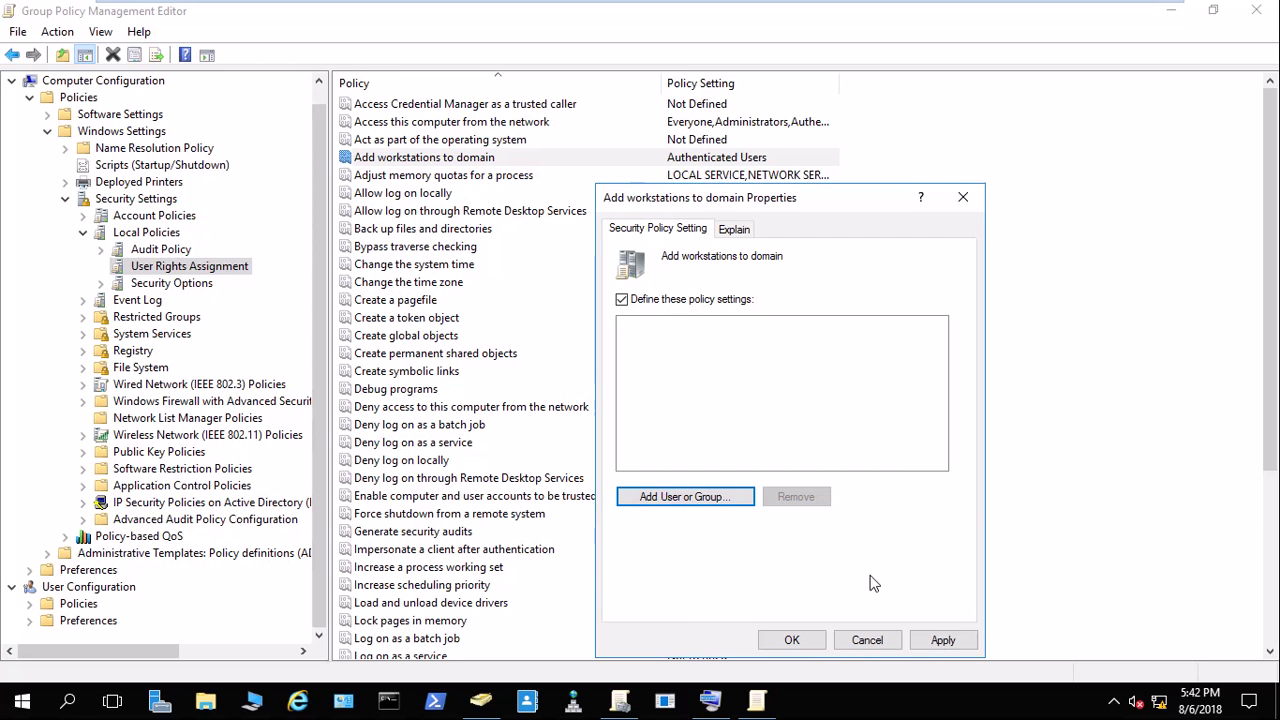
left_click(866, 640)
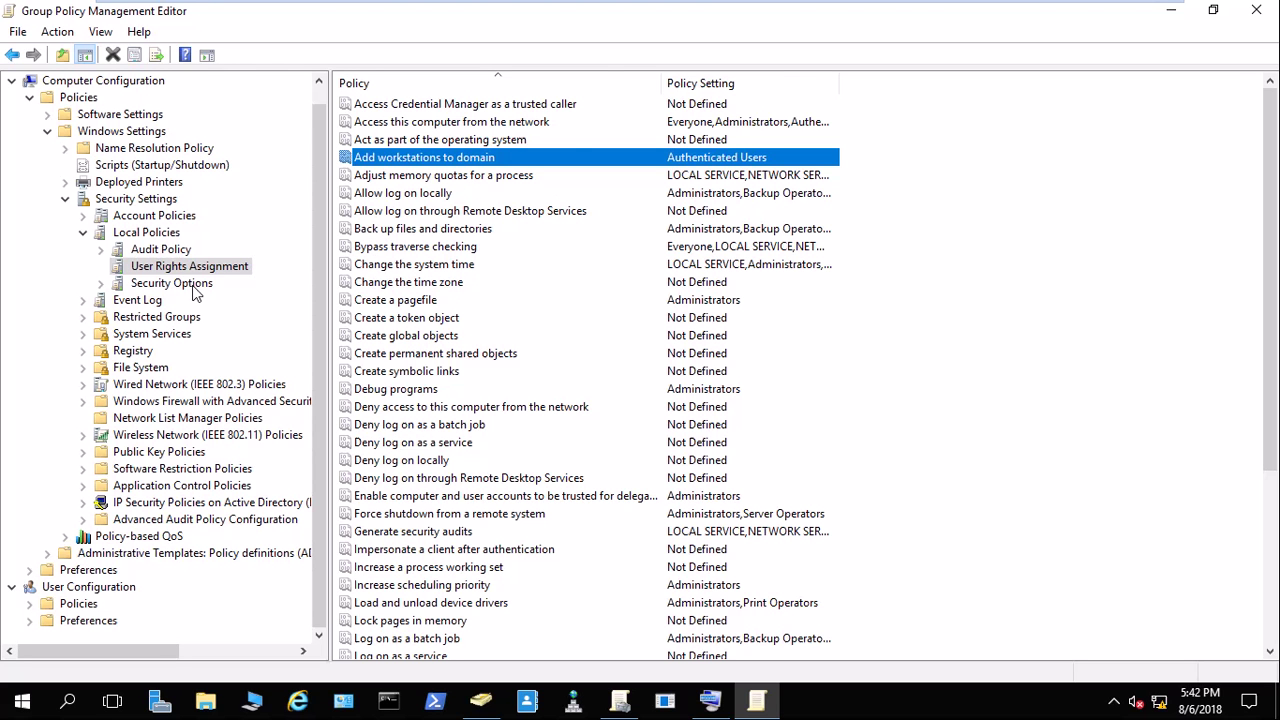
Close the current policy editor and open GPO 2 for editing from Group Policy Management.
left_click(1256, 10)
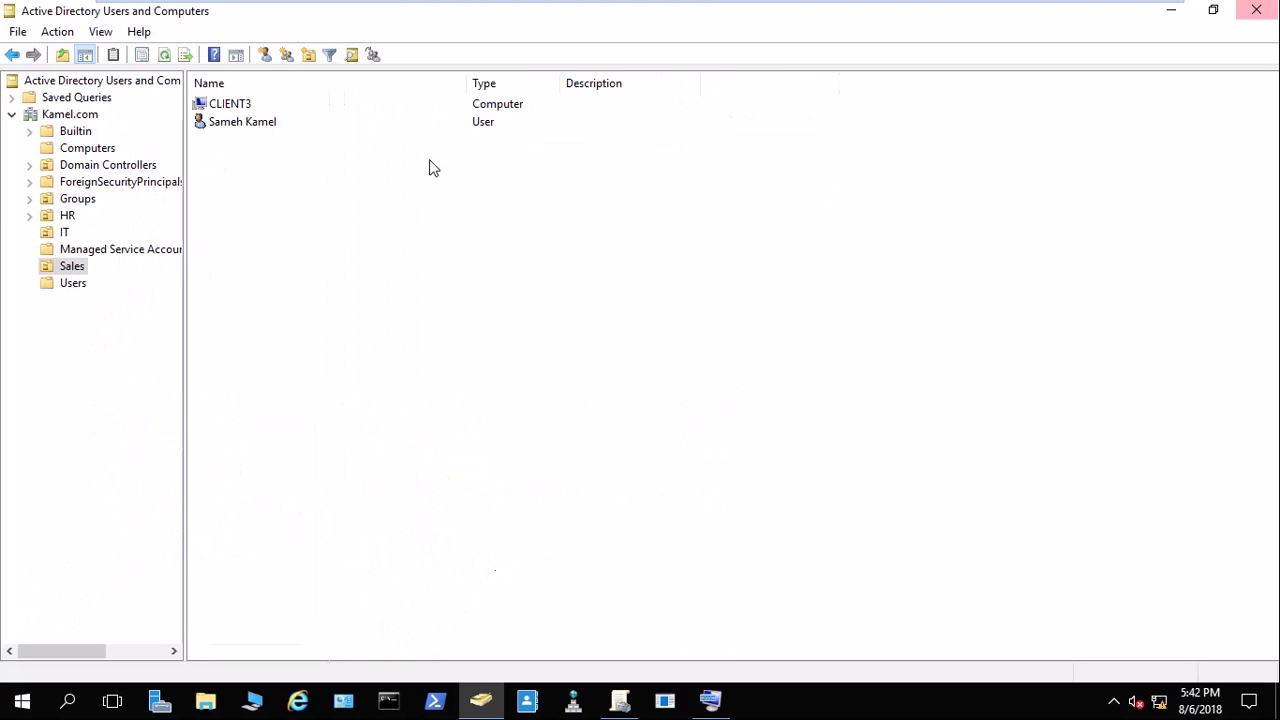
left_click(612, 702)
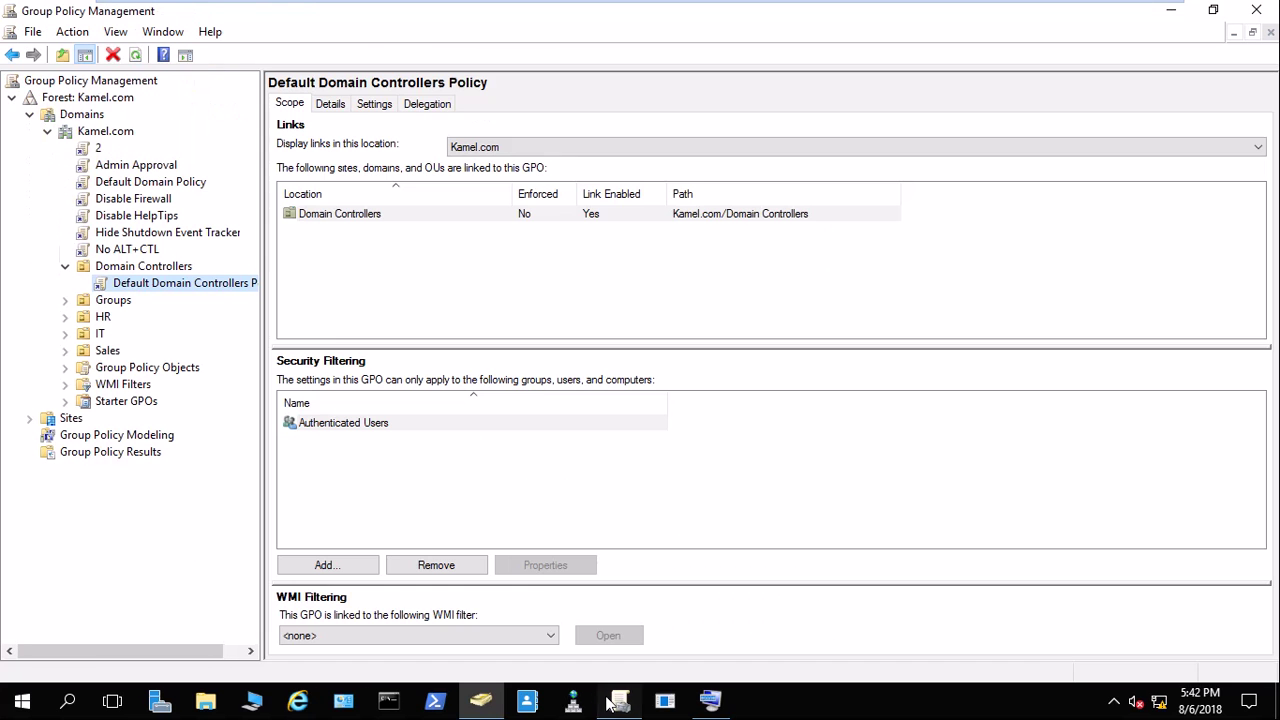
left_click(92, 148)
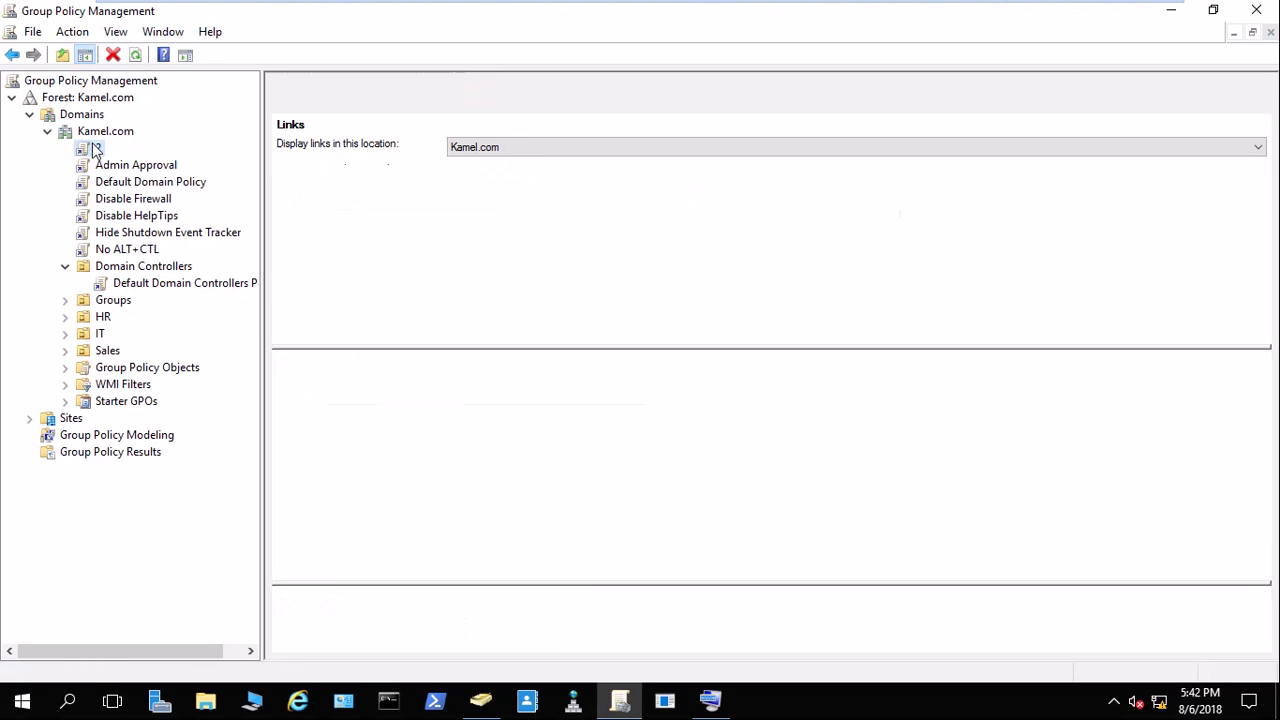
right_click(92, 148)
left_click(172, 158)
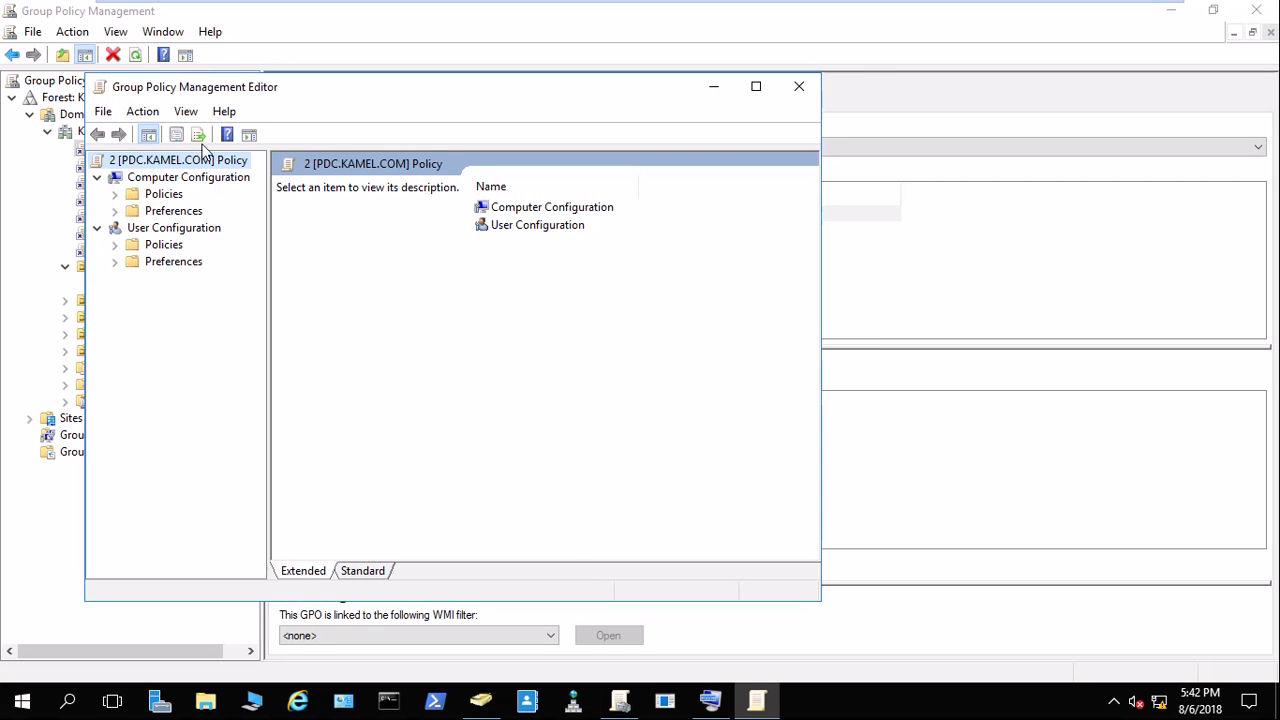
Navigate to Local Policies > Security Options, select 'Do not display last user name', then switch to XP(1).
double_click(140, 193)
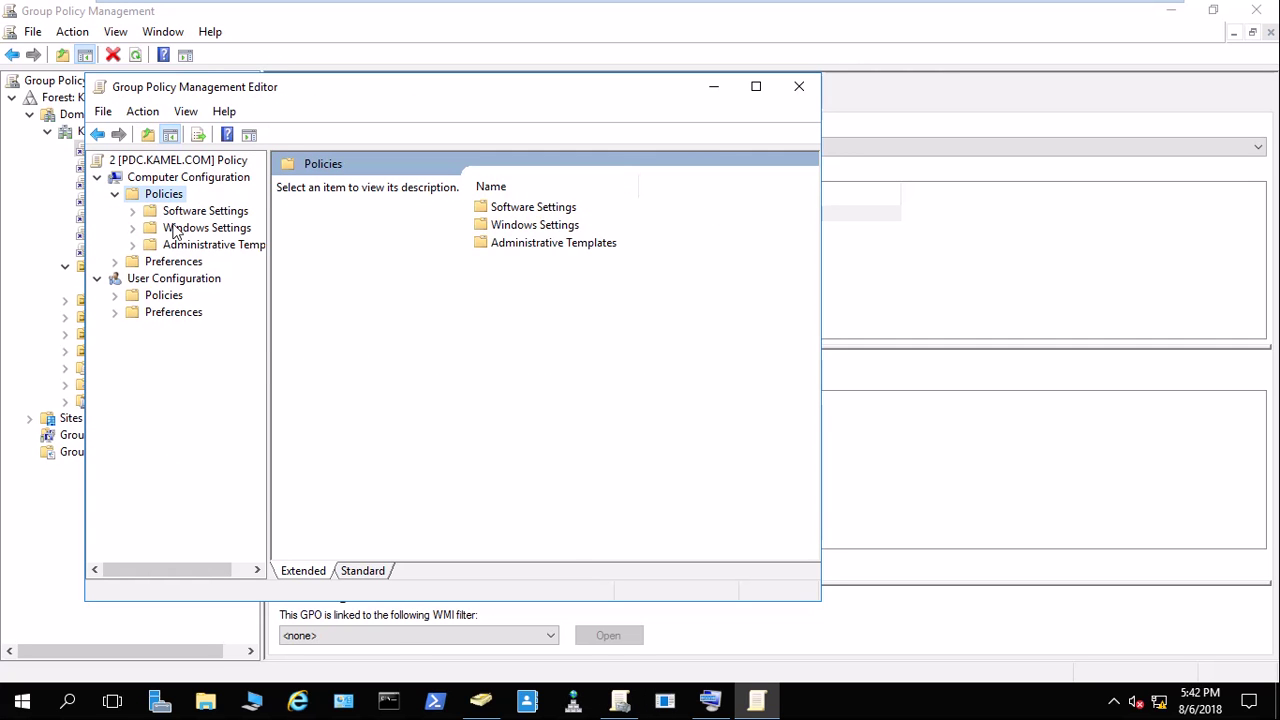
left_click(175, 228)
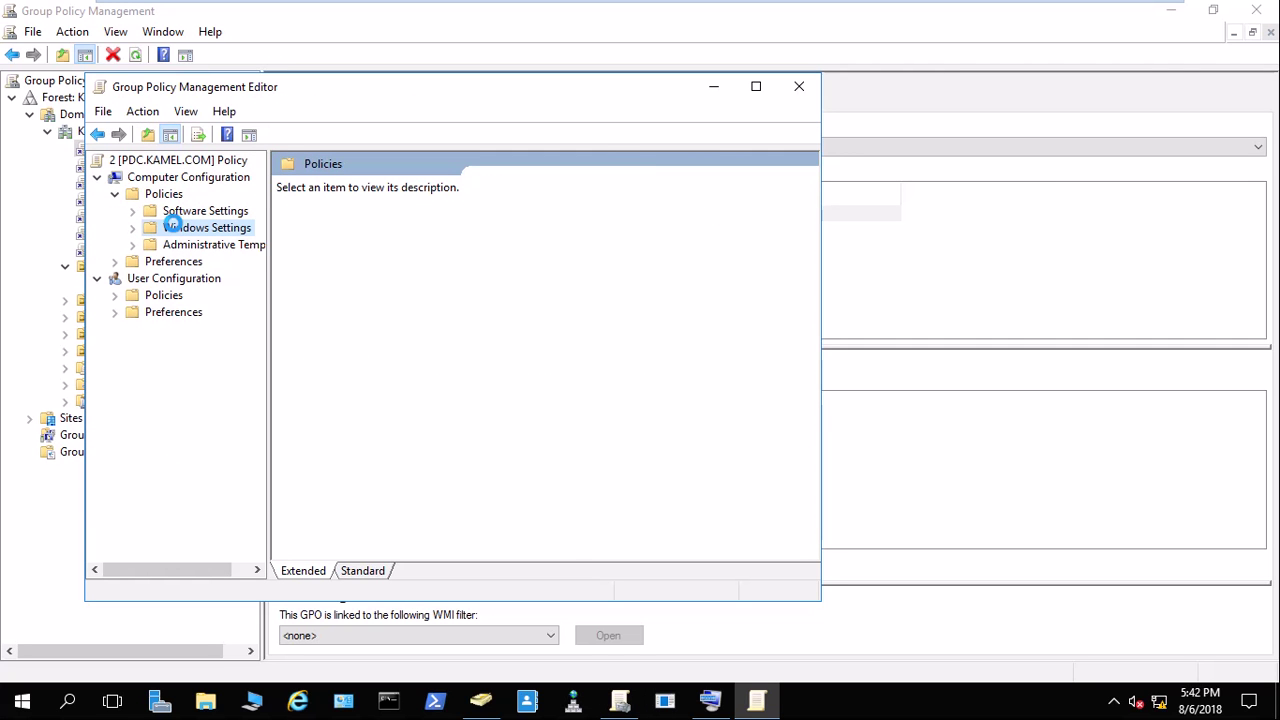
left_click(757, 88)
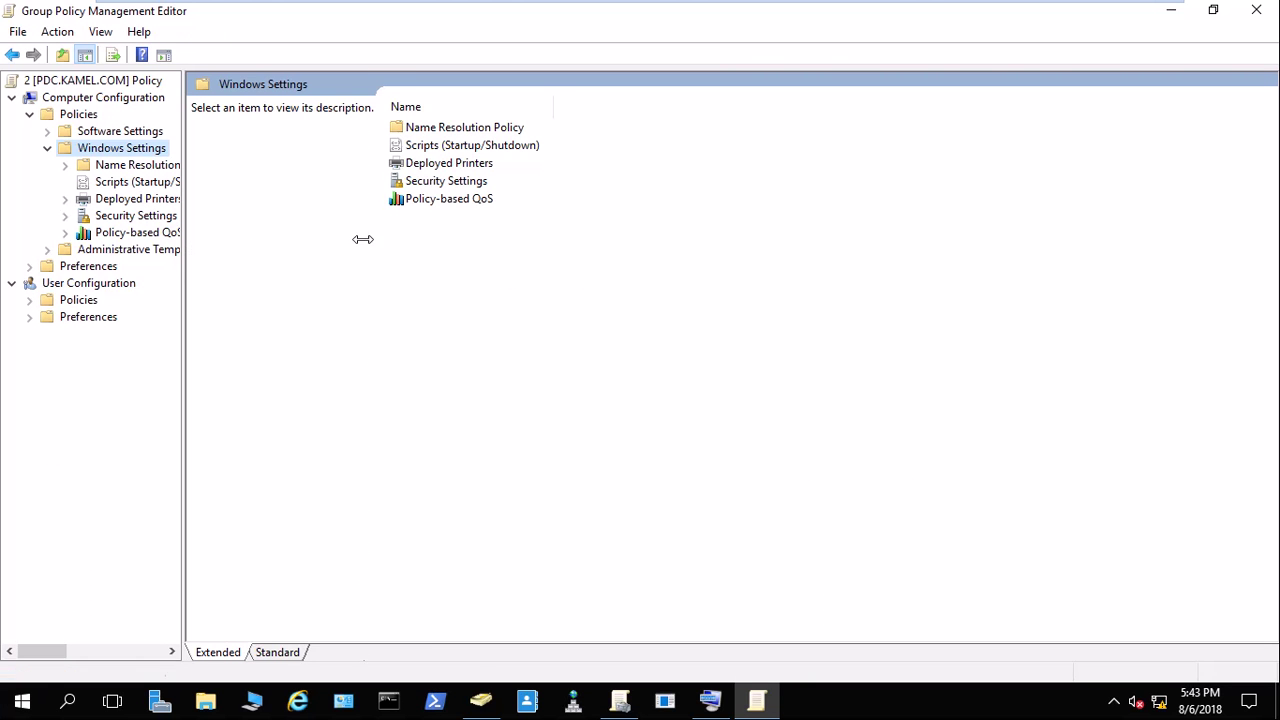
left_click_drag(362, 239, 362, 239)
left_click(162, 215)
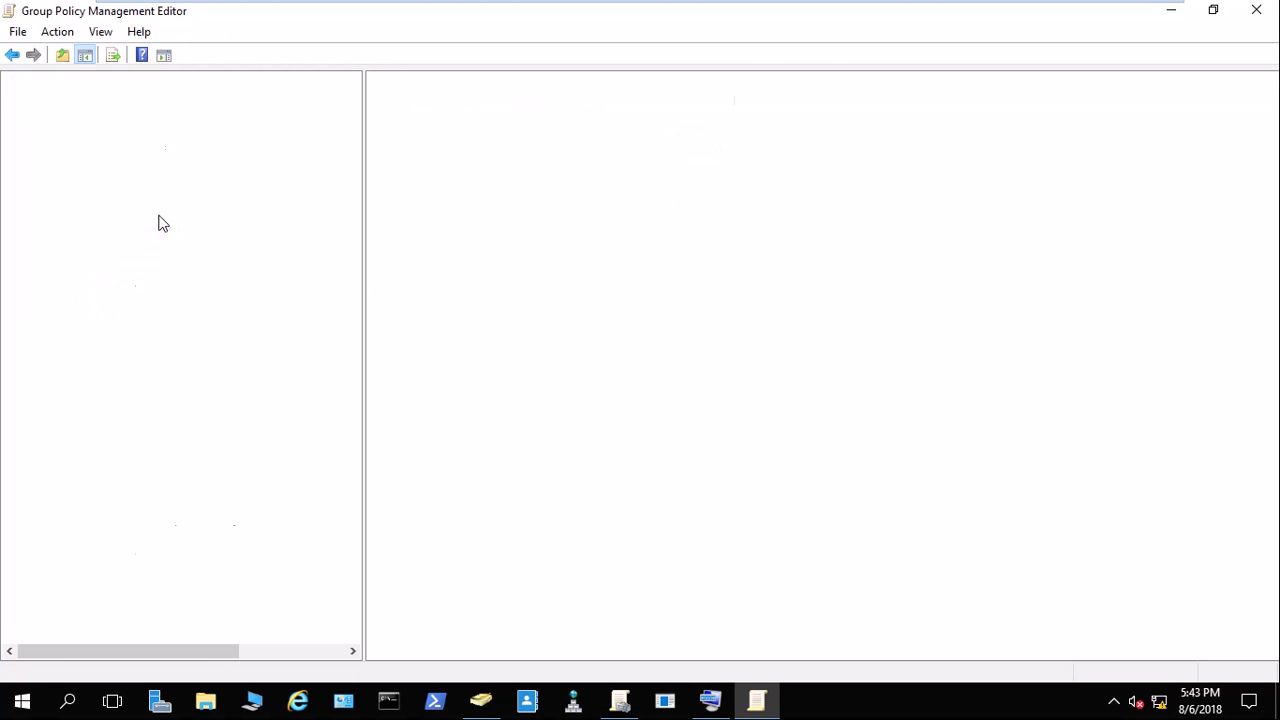
left_click(143, 255)
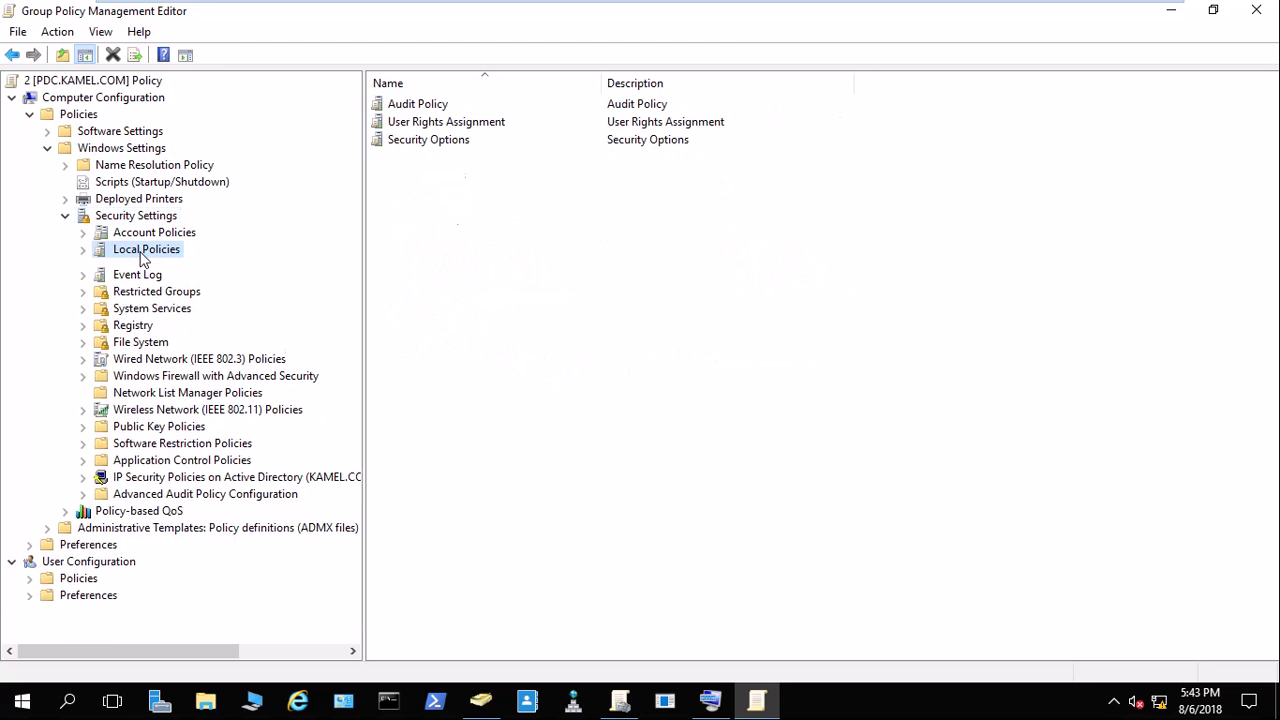
double_click(143, 255)
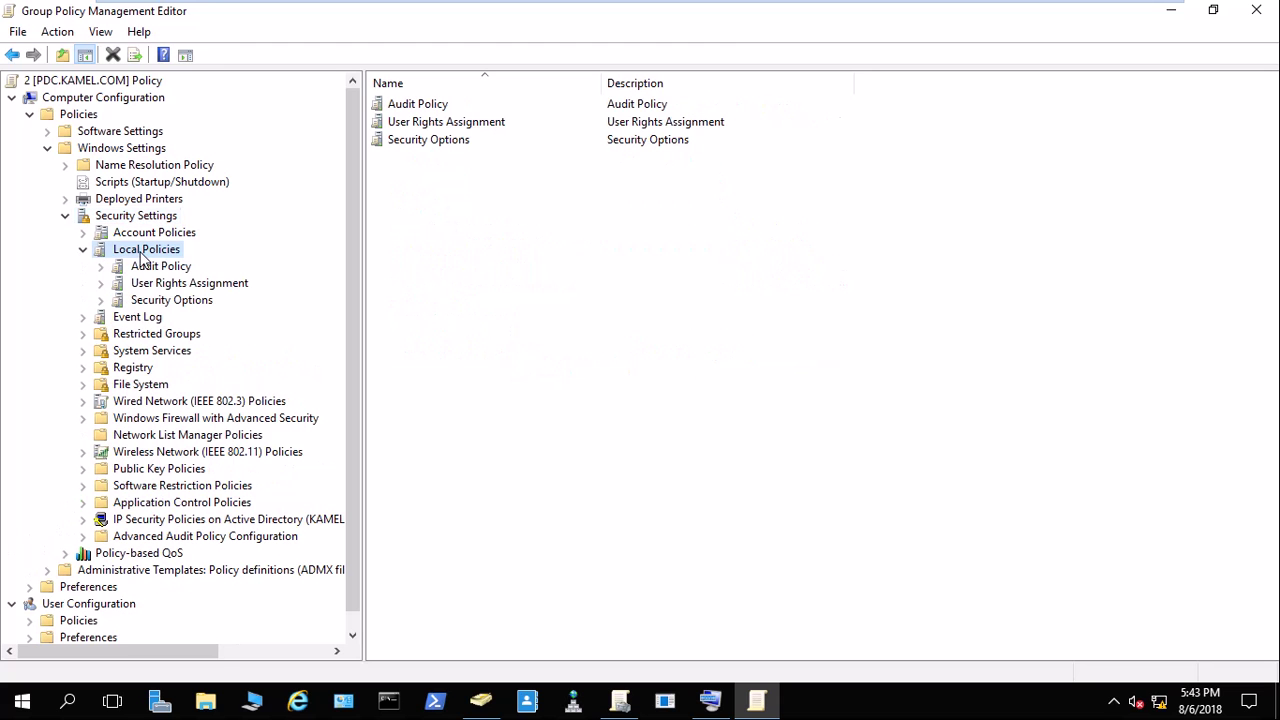
left_click(167, 301)
left_click(478, 300)
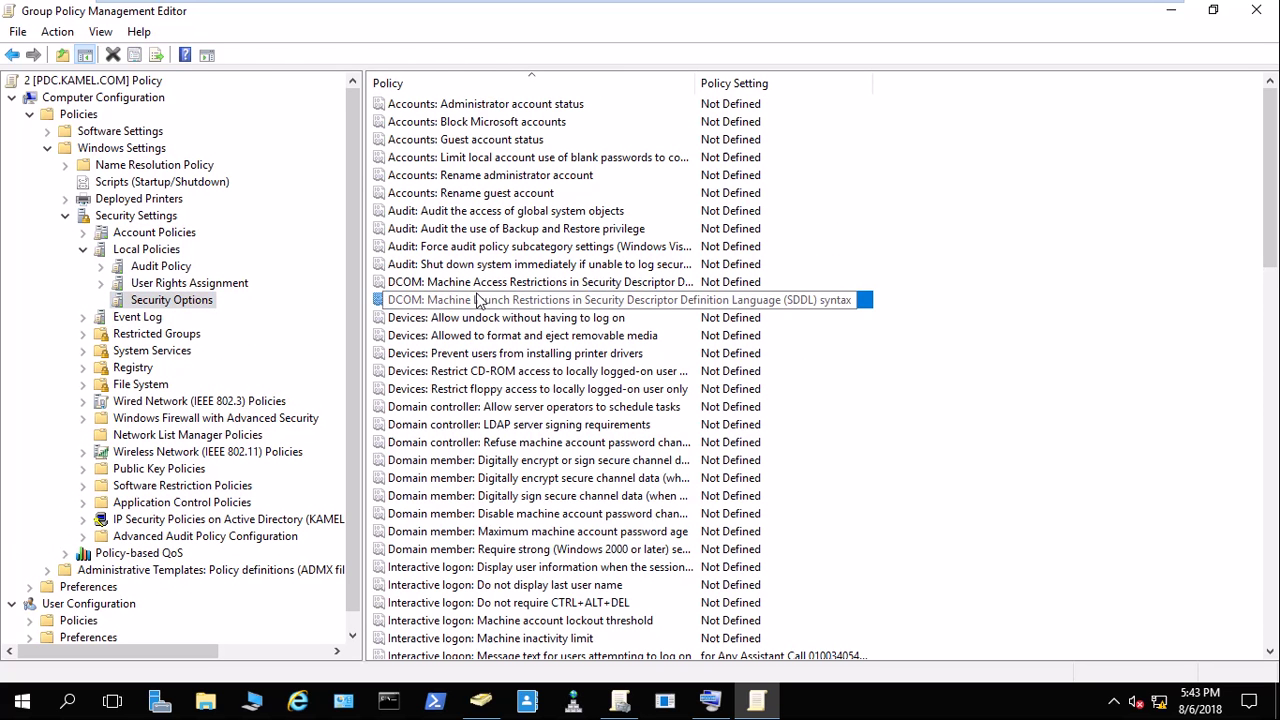
left_click(525, 589)
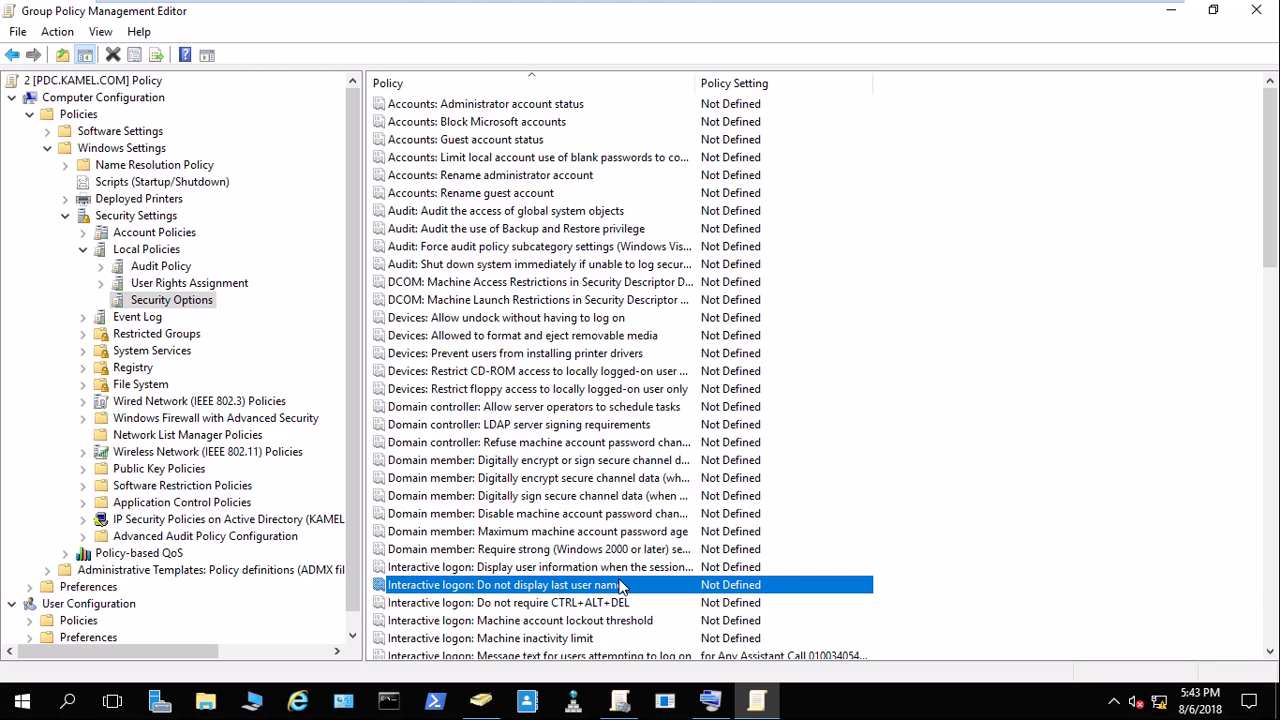
mouse_move(610, 2)
left_click(586, 20)
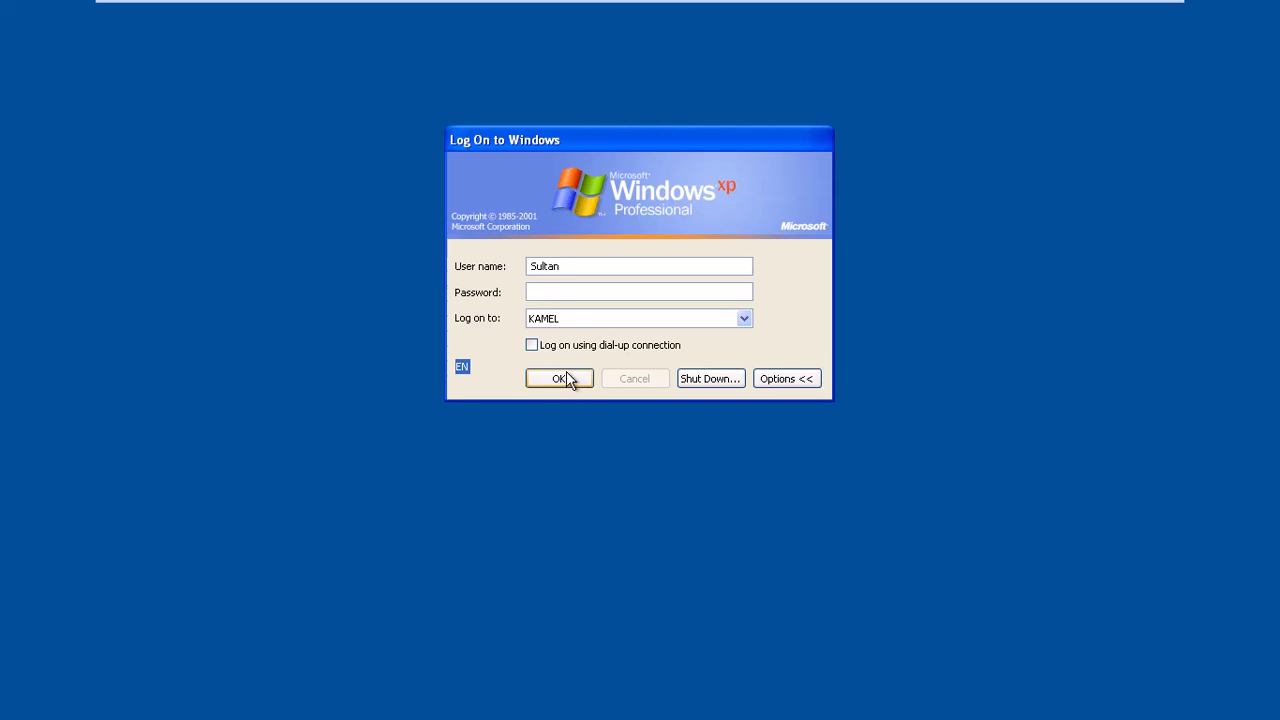
Log on to the XP client as the domain user, cancelling an initial shut-down attempt.
left_click(566, 375)
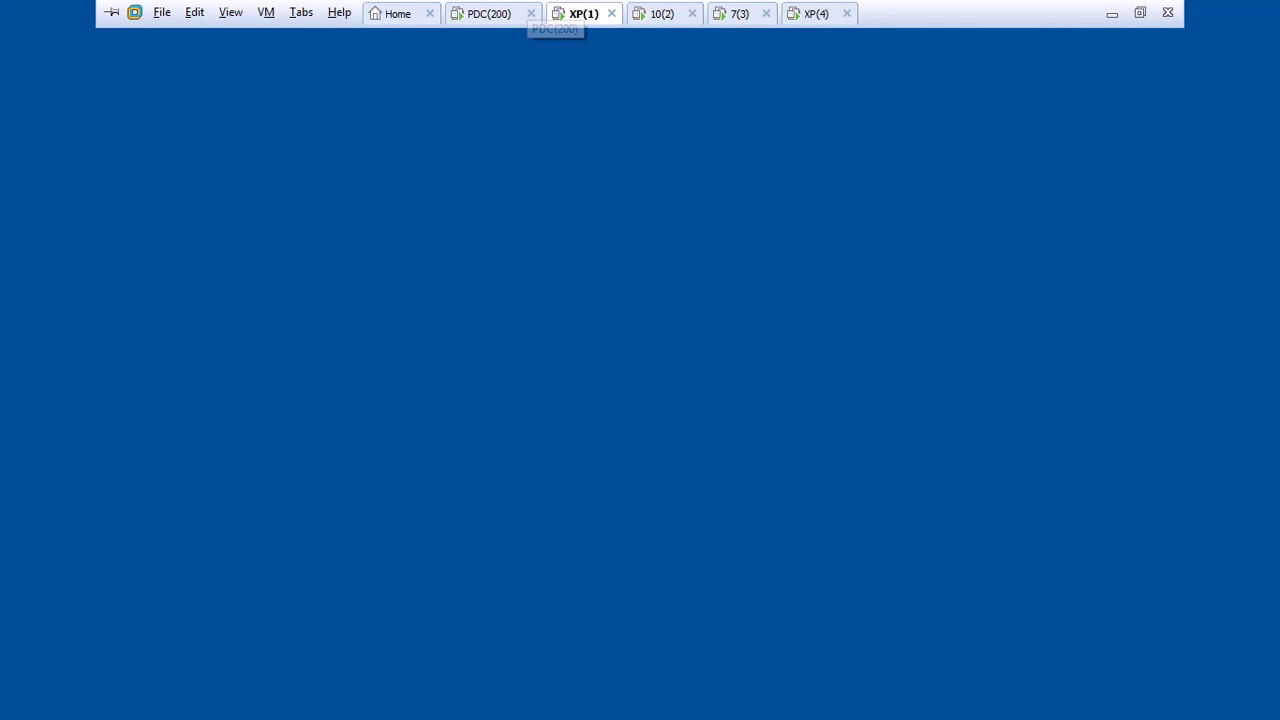
left_click(77, 706)
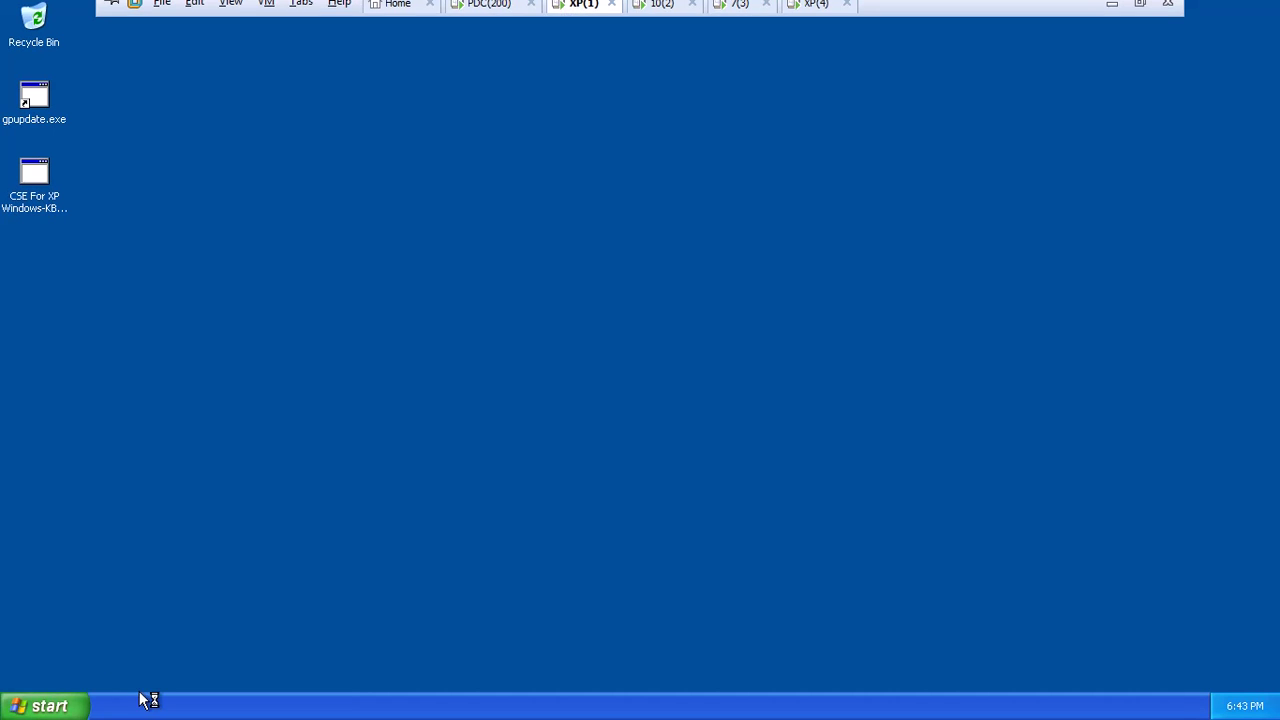
left_click(308, 678)
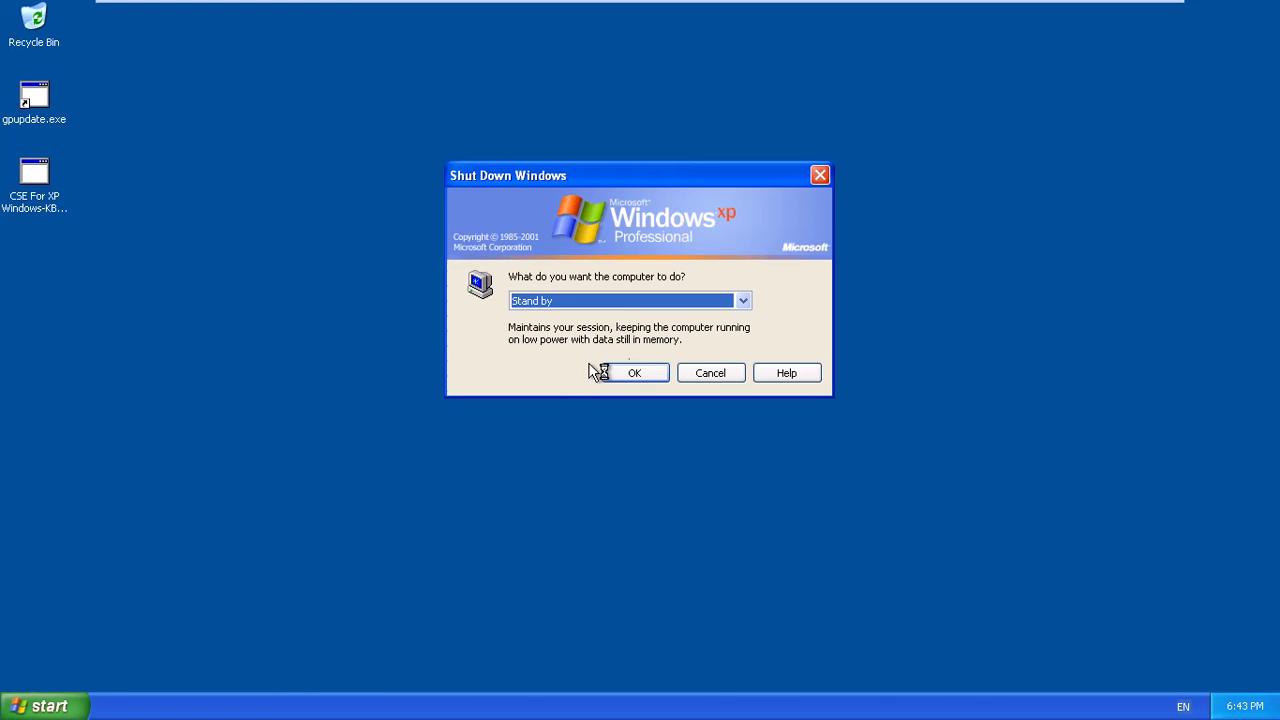
left_click(710, 372)
left_click(60, 704)
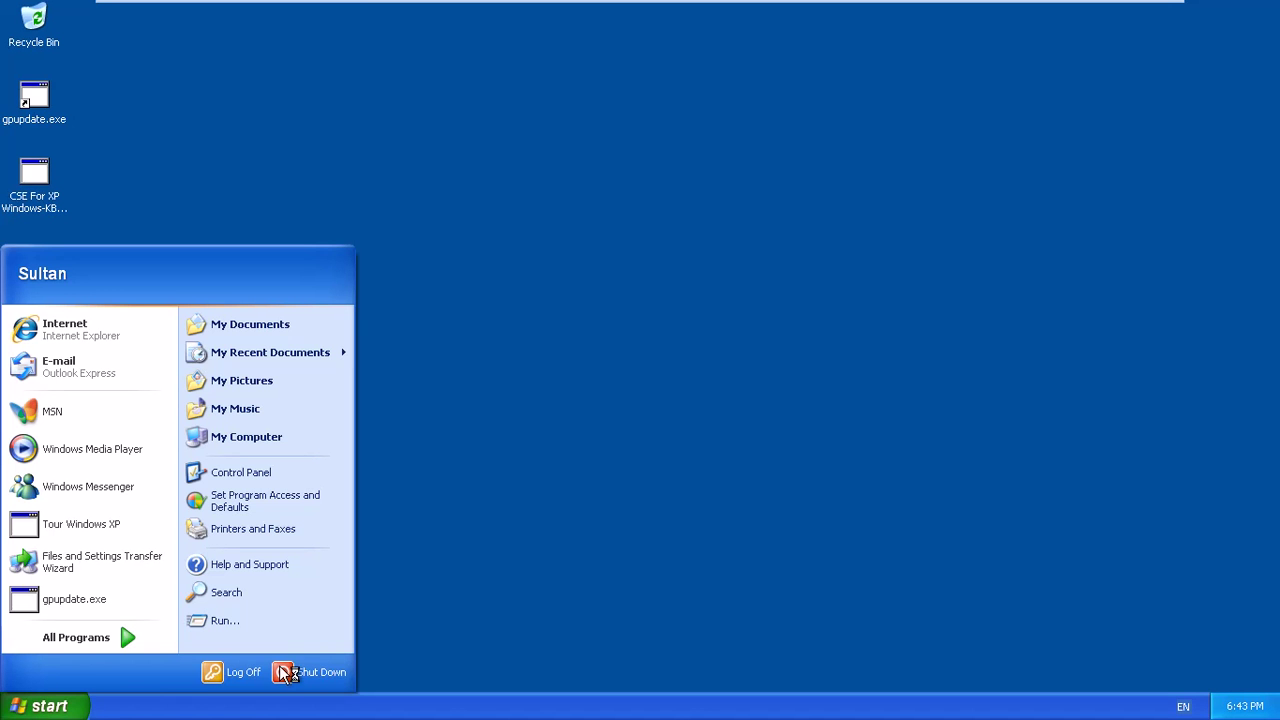
left_click(516, 484)
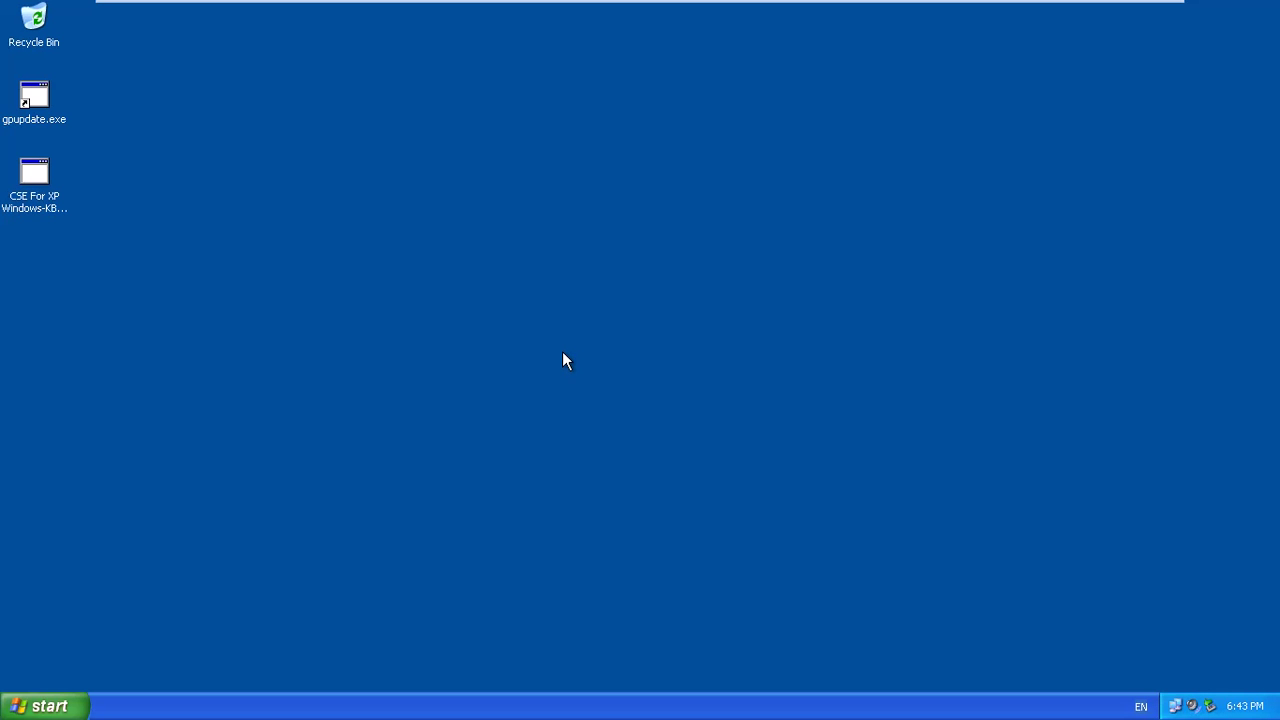
Shut down the XP client, choosing Shut down instead of Restart.
left_click(50, 706)
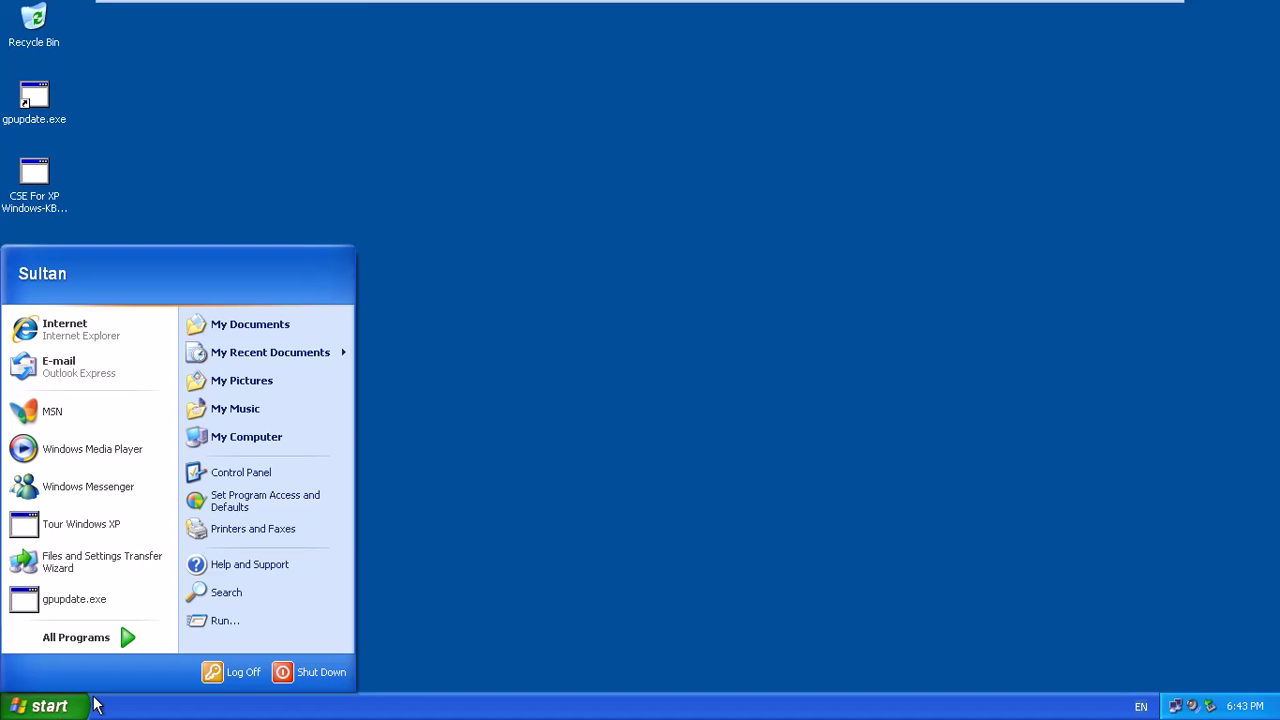
left_click(327, 663)
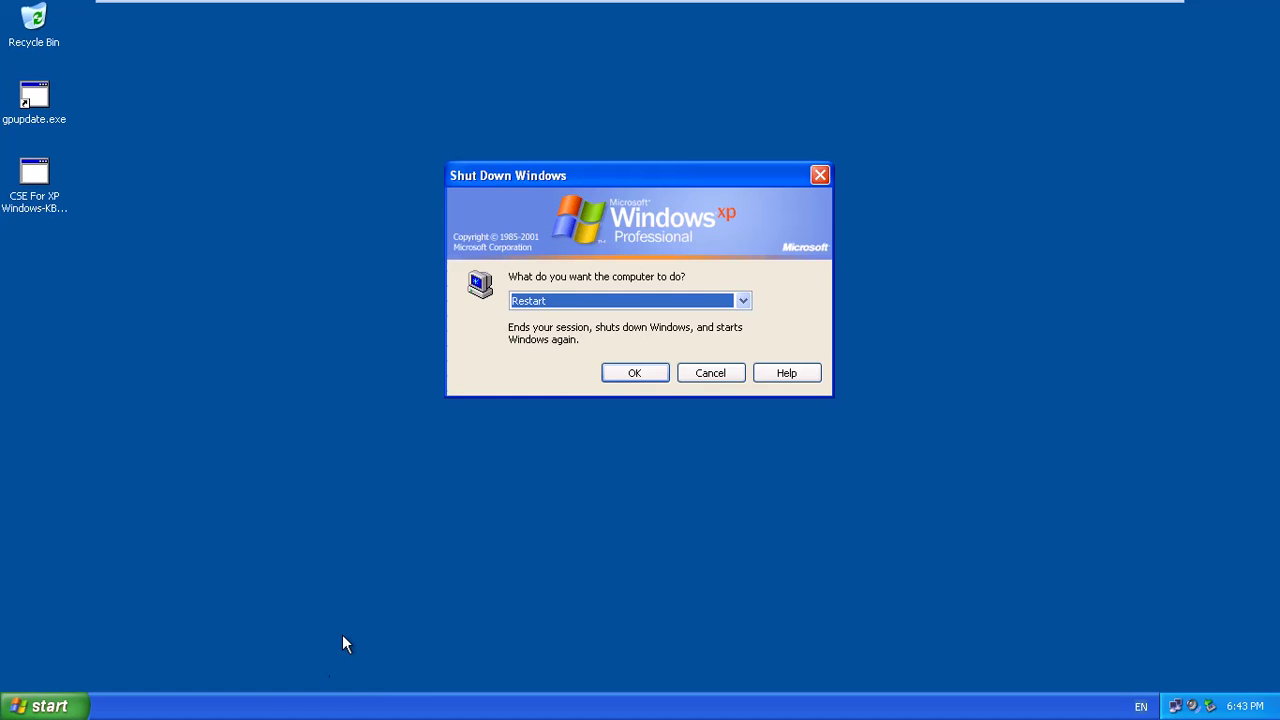
left_click(674, 300)
left_click(580, 331)
left_click(634, 372)
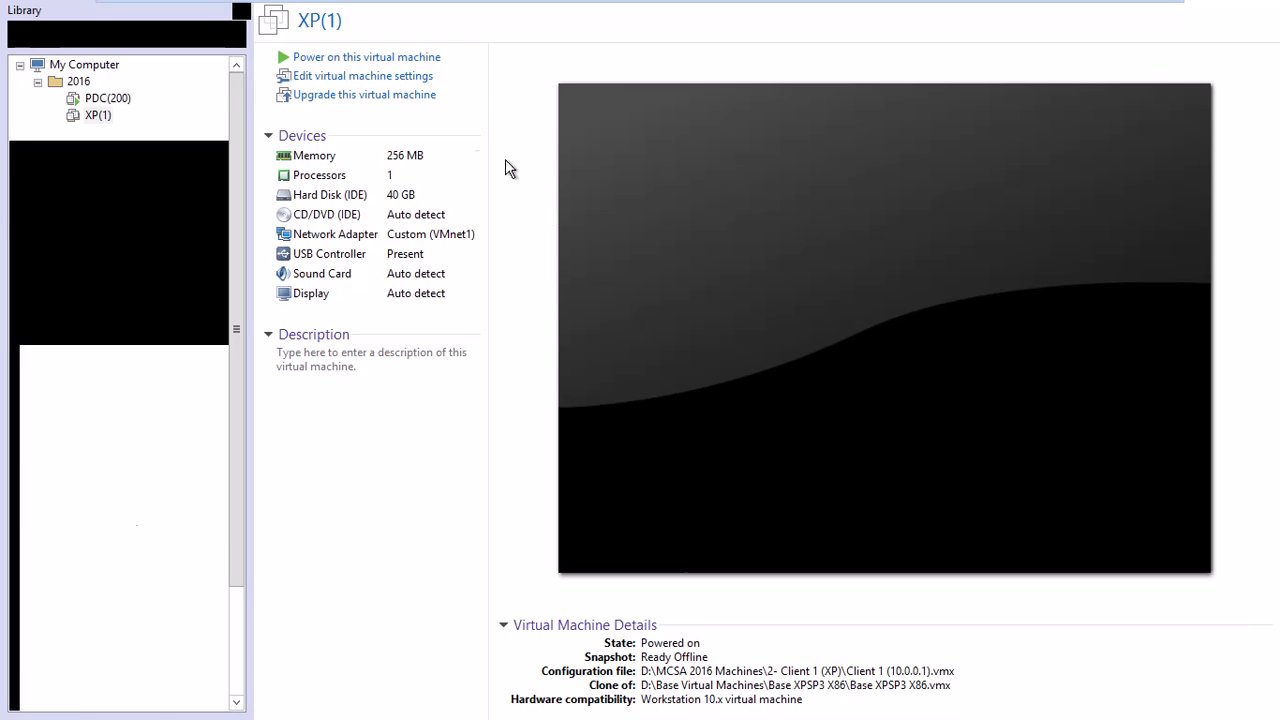
Power the XP machine back on, dismiss the Kamel Group notice, then switch to PDC(200).
left_click(385, 59)
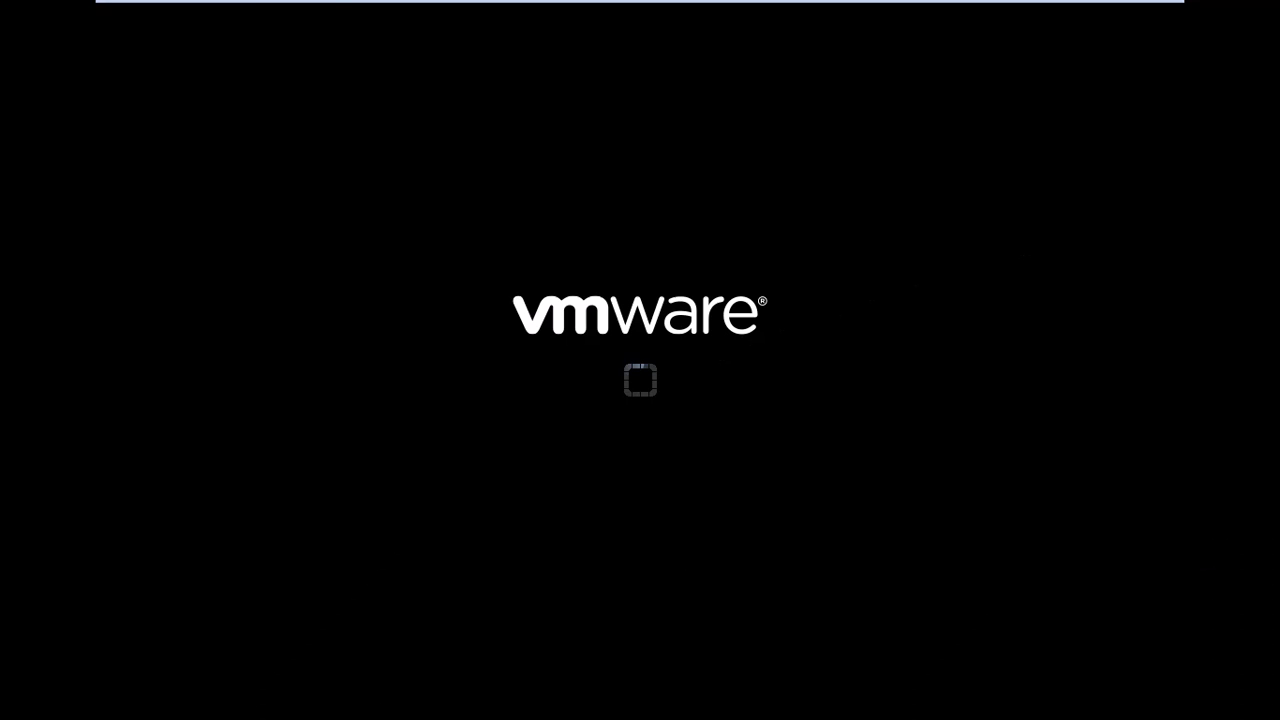
mouse_move(565, 5)
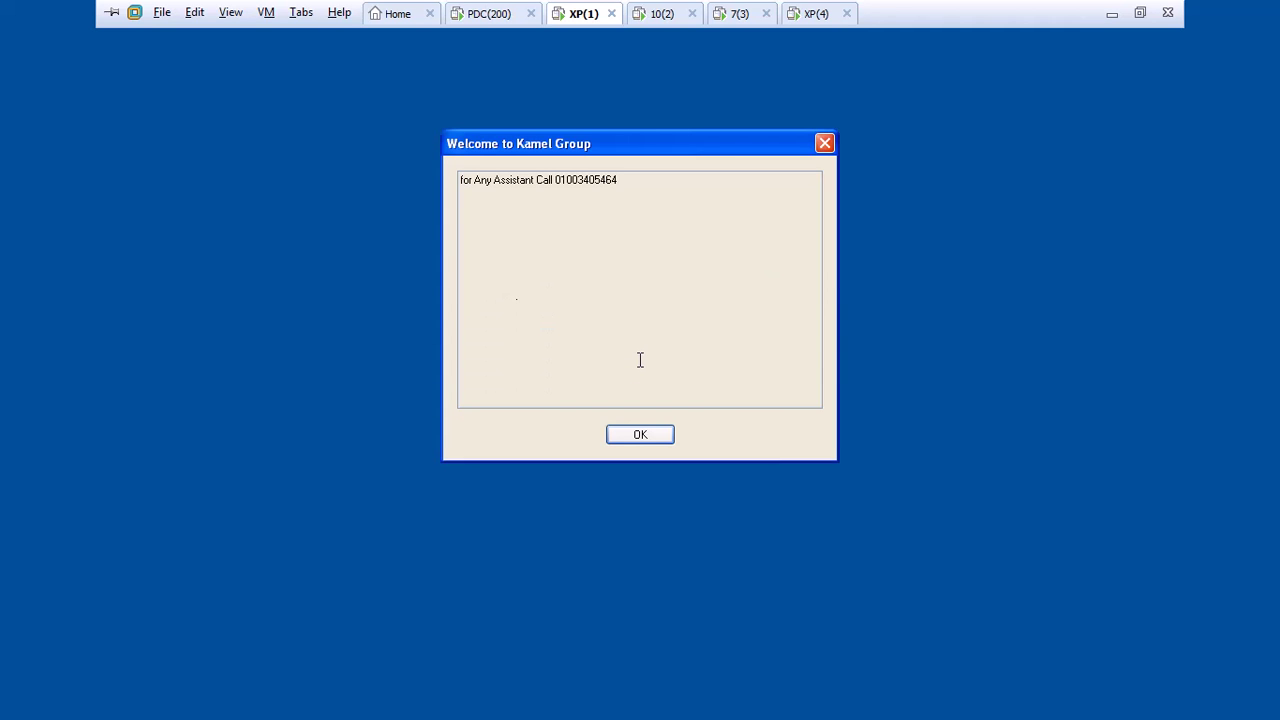
left_click(655, 437)
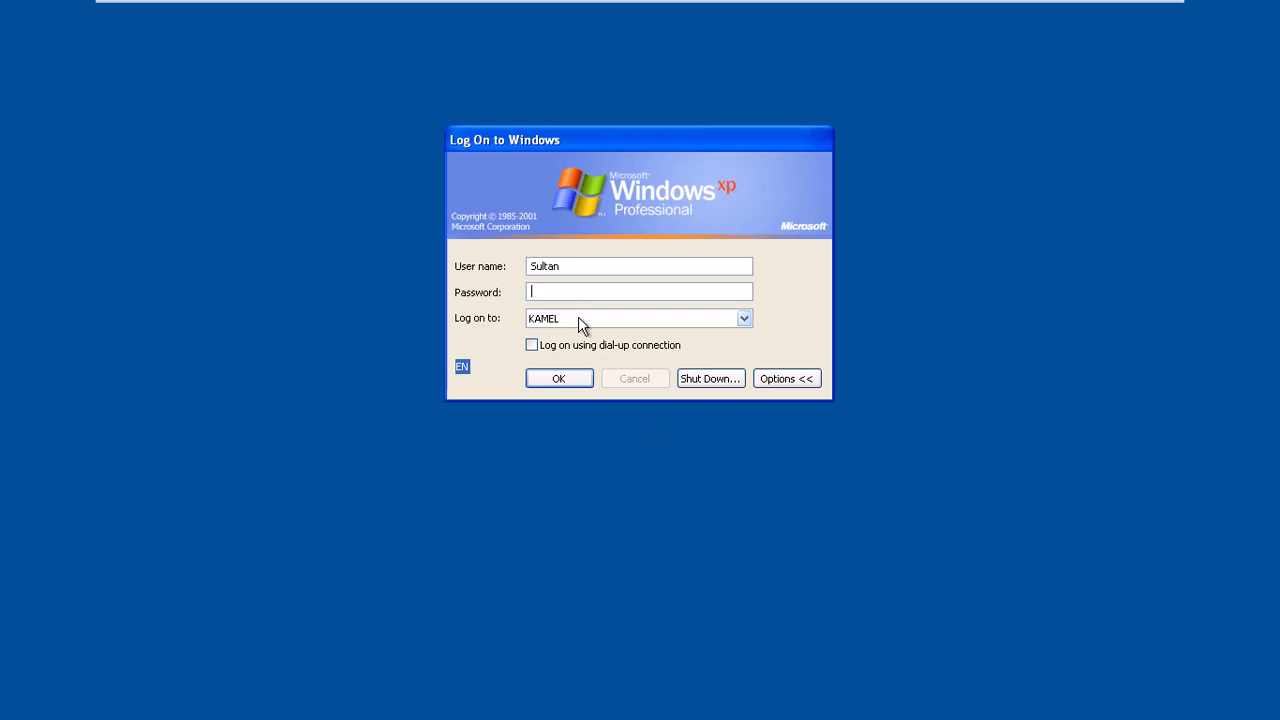
left_click_drag(569, 268, 480, 257)
left_click(546, 291)
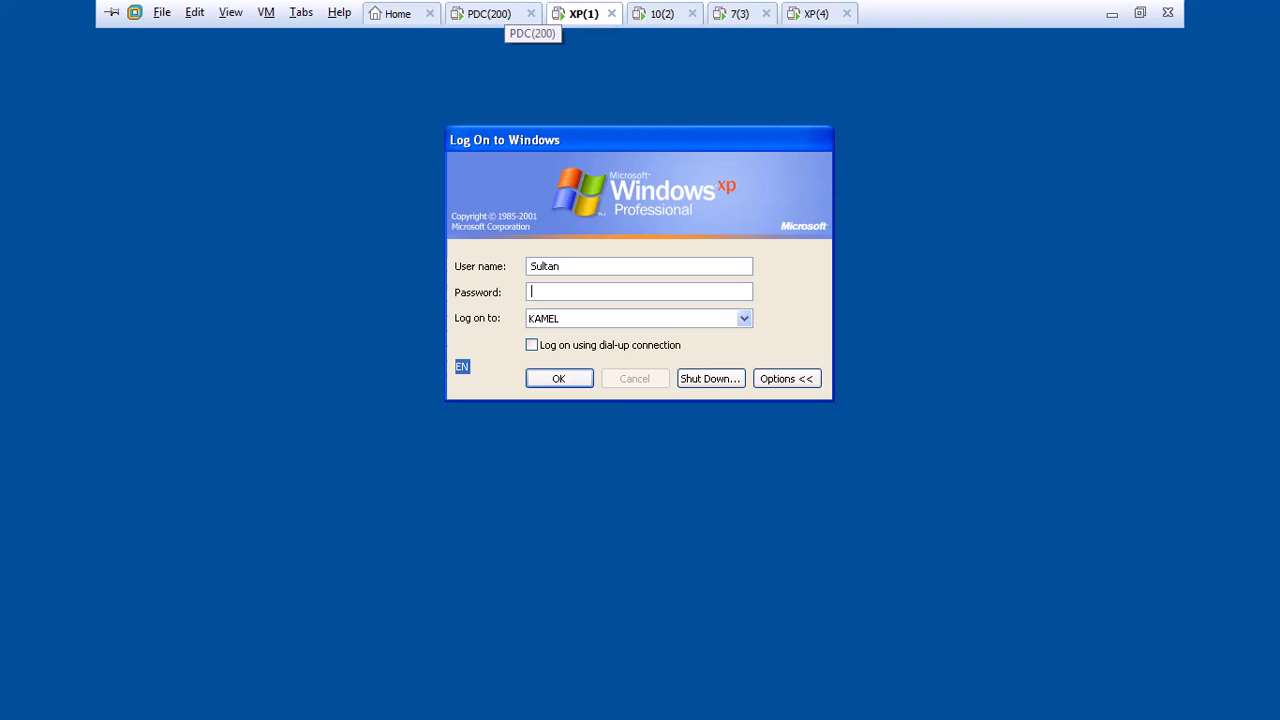
left_click(505, 14)
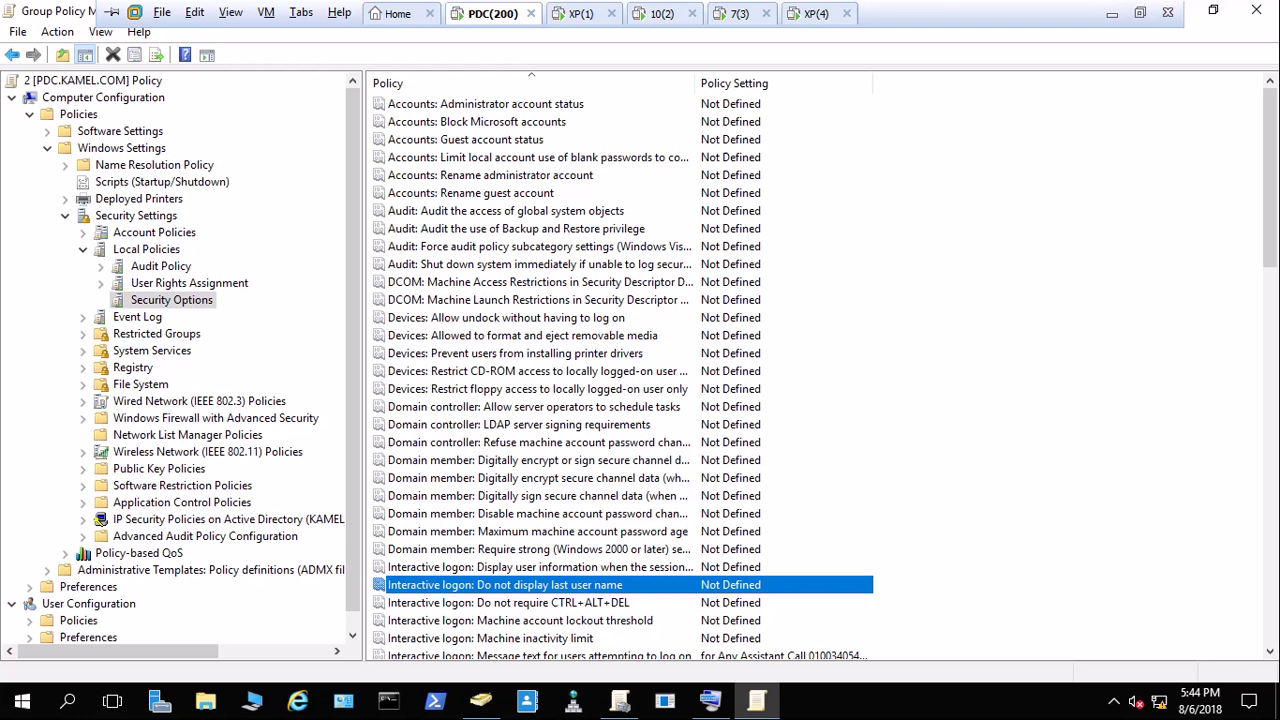
Define 'Interactive logon: Do not display last user name' as Enabled and apply, then switch to XP(1).
double_click(527, 590)
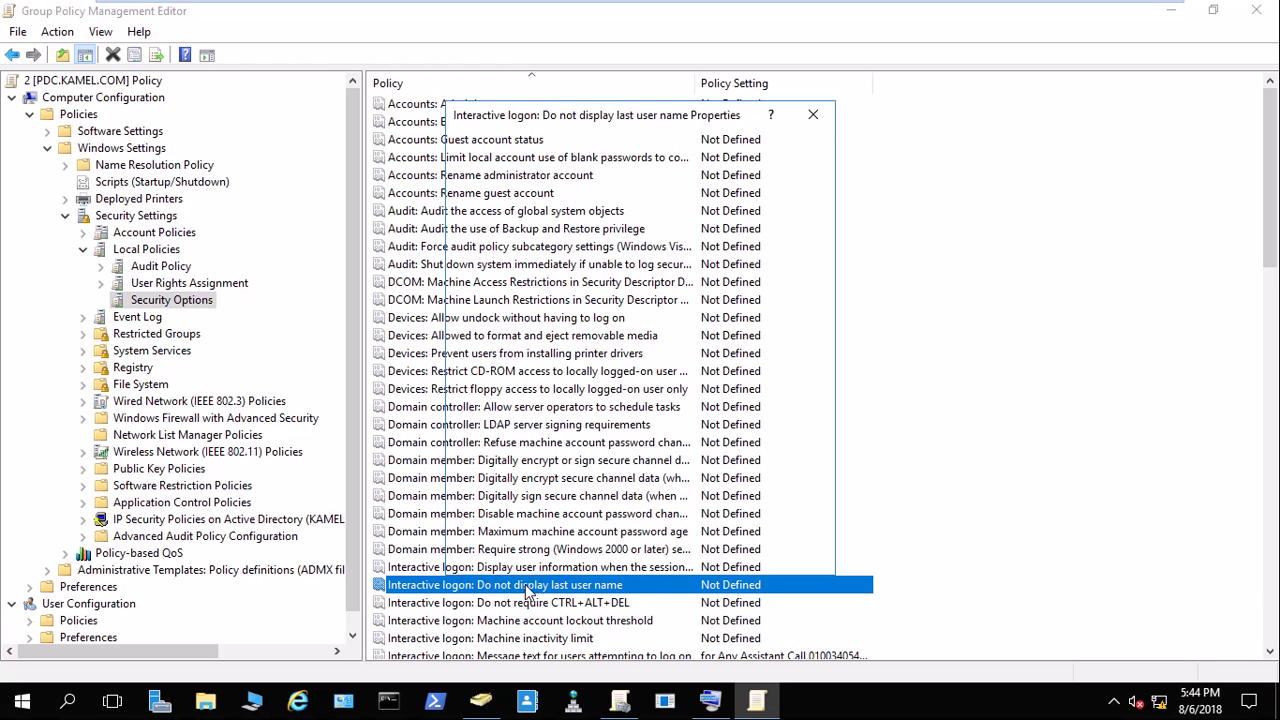
left_click(507, 222)
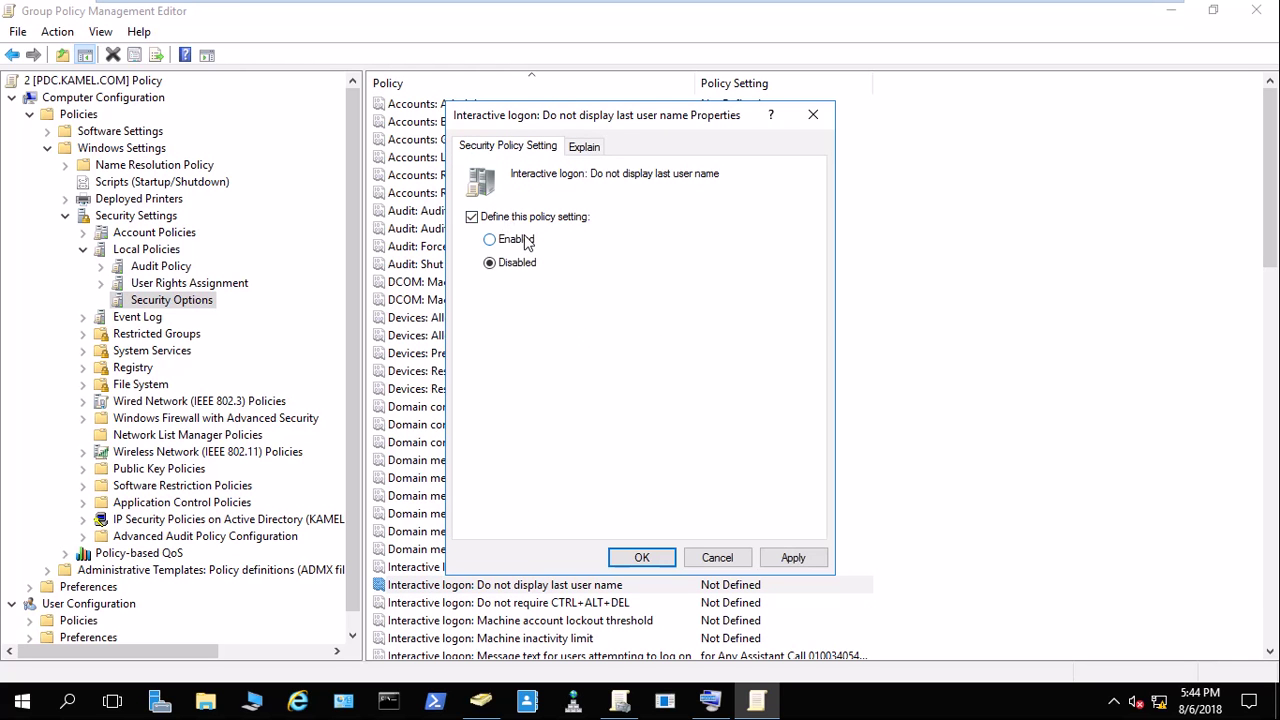
left_click(528, 242)
left_click(785, 558)
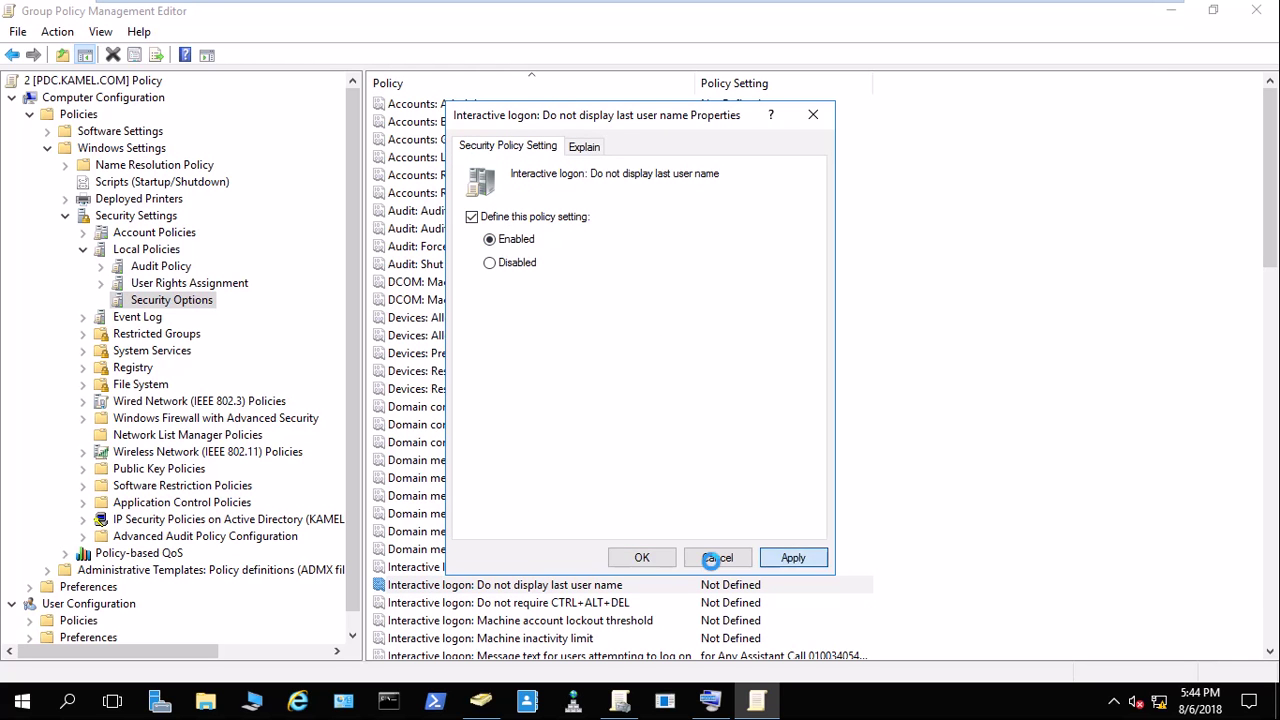
left_click(642, 557)
left_click(584, 13)
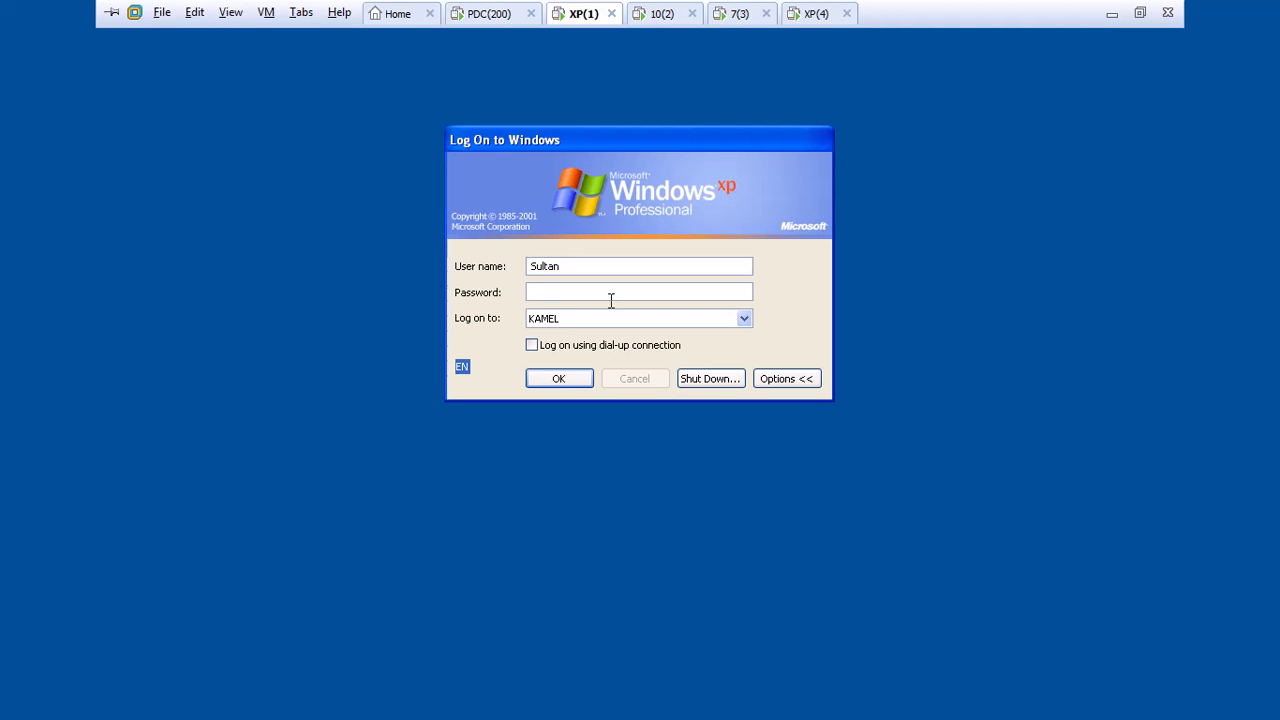
Log on to the XP client, select gpupdate.exe, then log off and dismiss the Kamel Group notice.
left_click(572, 381)
mouse_move(540, 29)
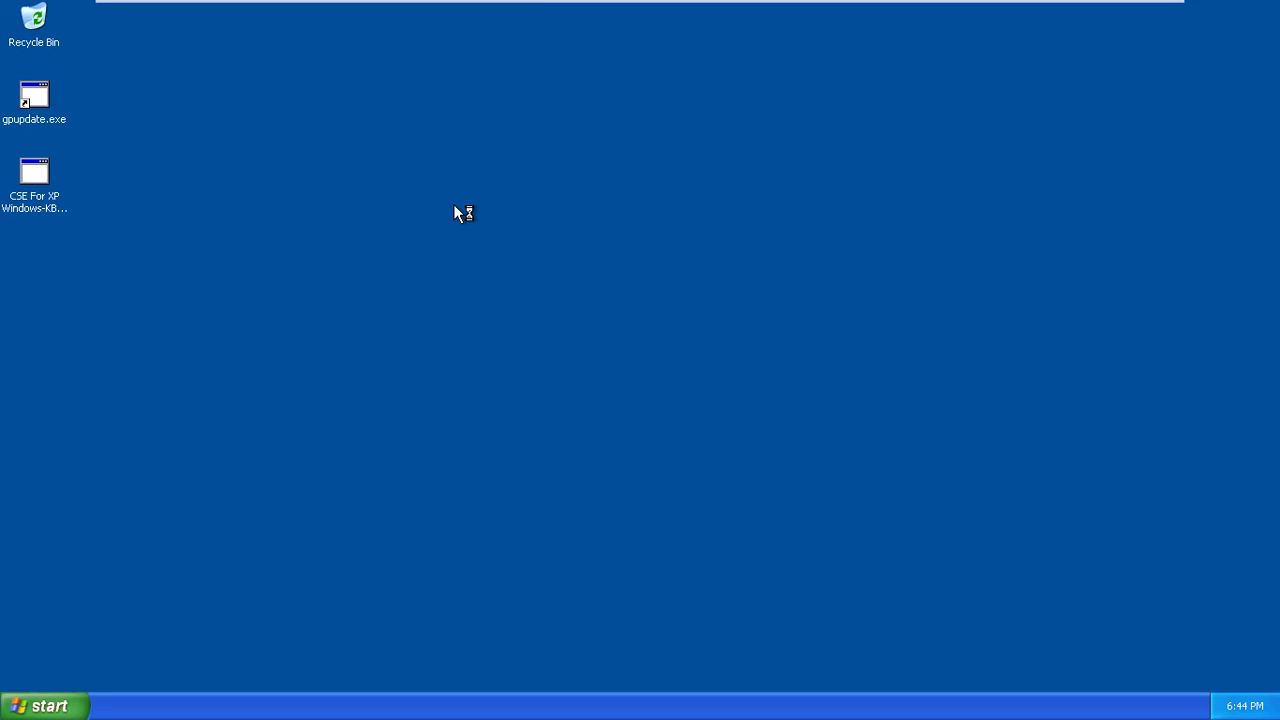
left_click(39, 107)
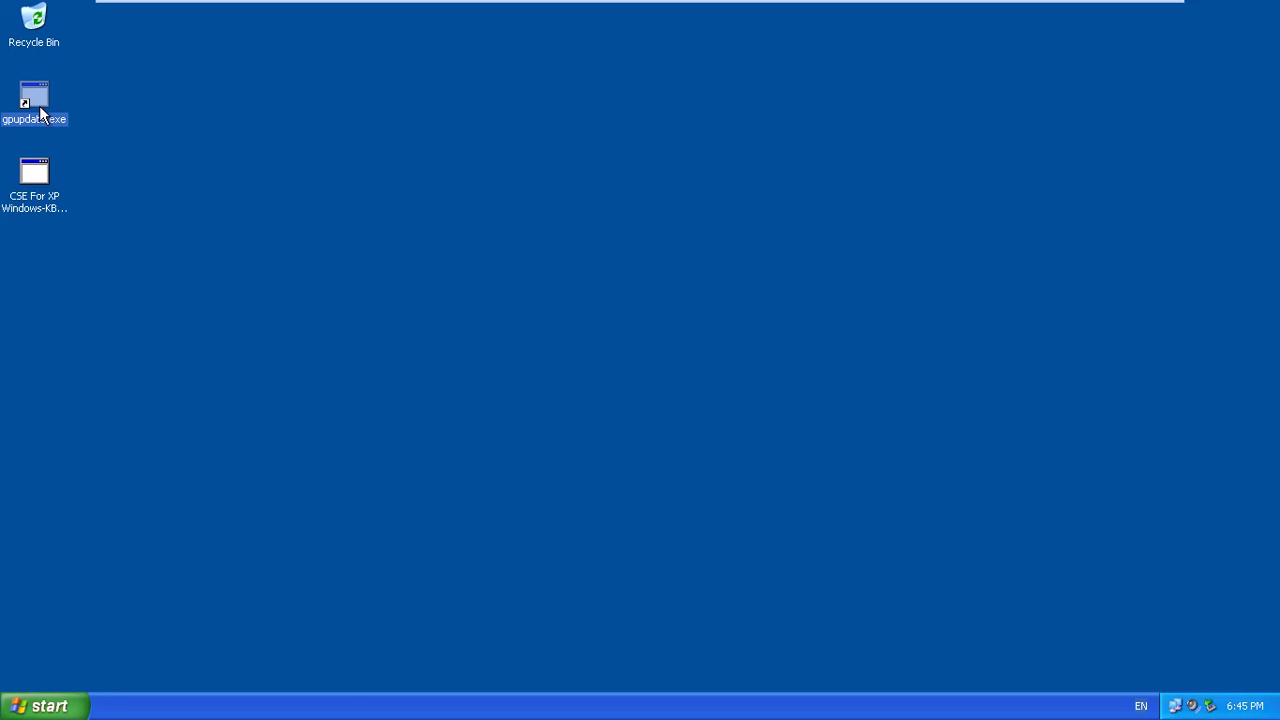
left_click(50, 706)
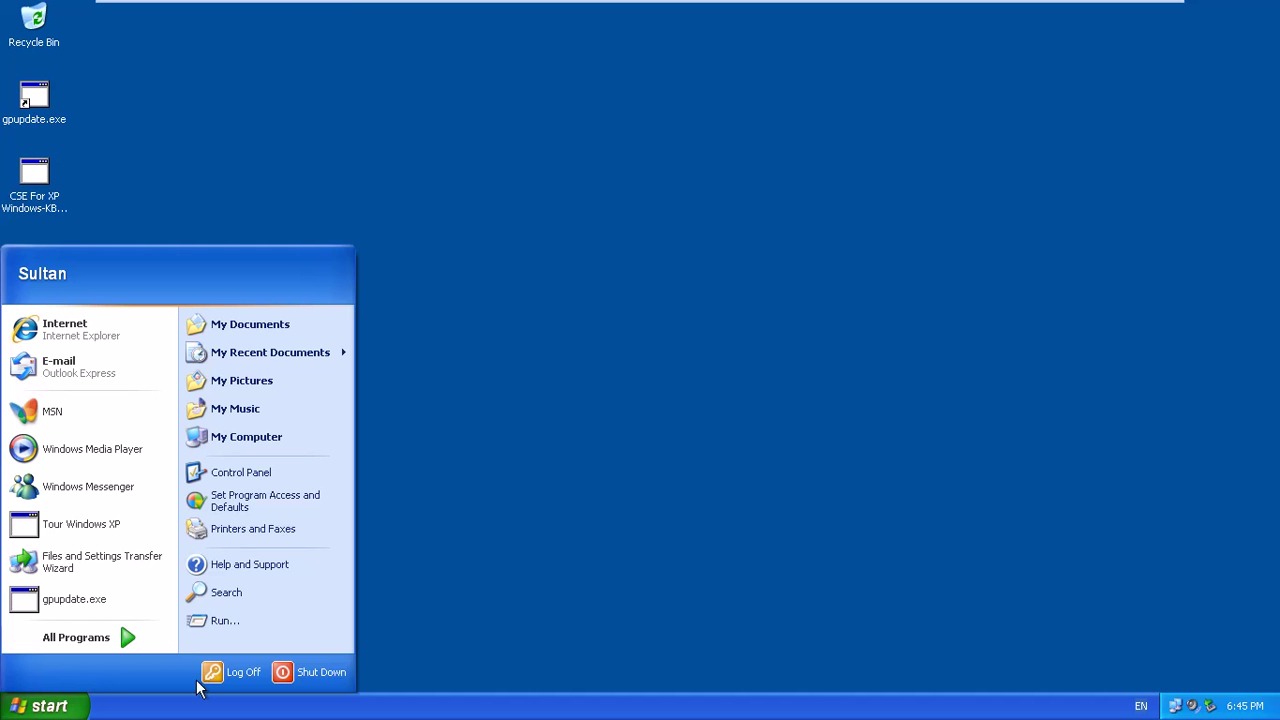
left_click(207, 671)
left_click(607, 381)
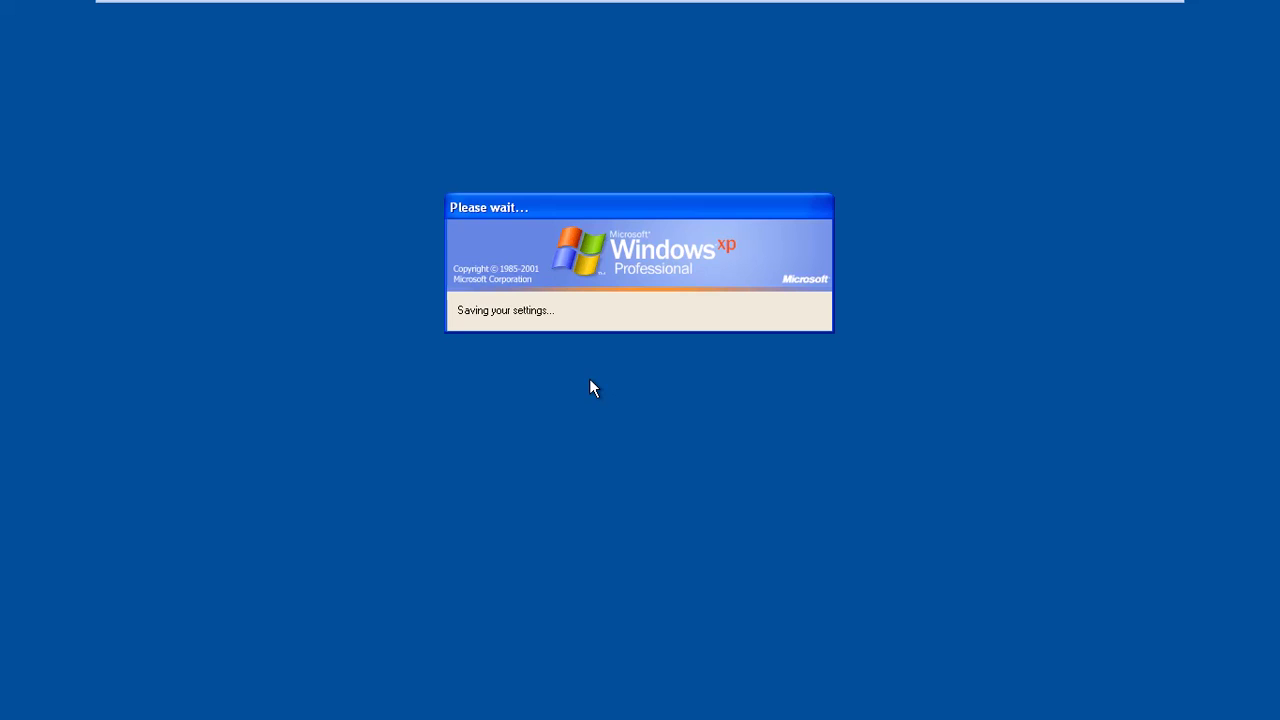
left_click(641, 435)
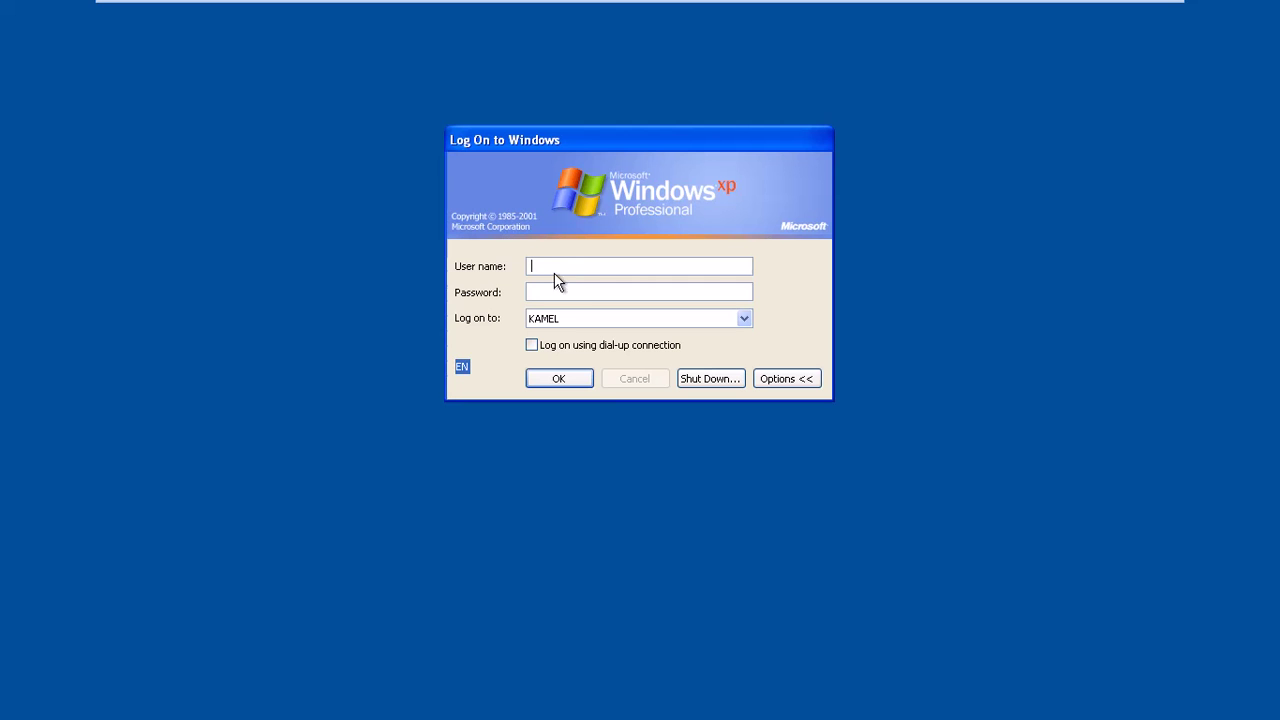
Log back on by re-entering the user name in the empty field, then switch to PDC(200).
type("ultan")
key("BackSpace")
key("BackSpace")
key("BackSpace")
type("sulta")
left_click(570, 381)
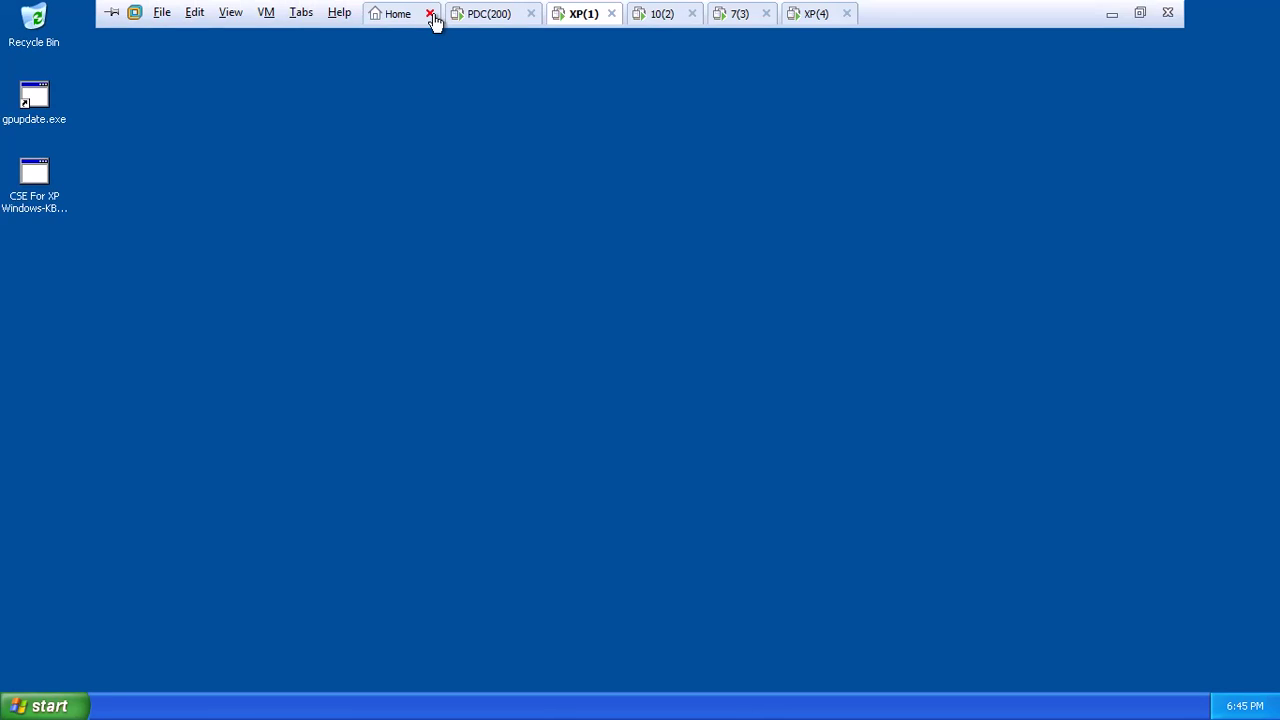
left_click(462, 16)
Set 'Do not display last user name' to Disabled and apply, then run gpupdate.exe on XP(1).
double_click(535, 585)
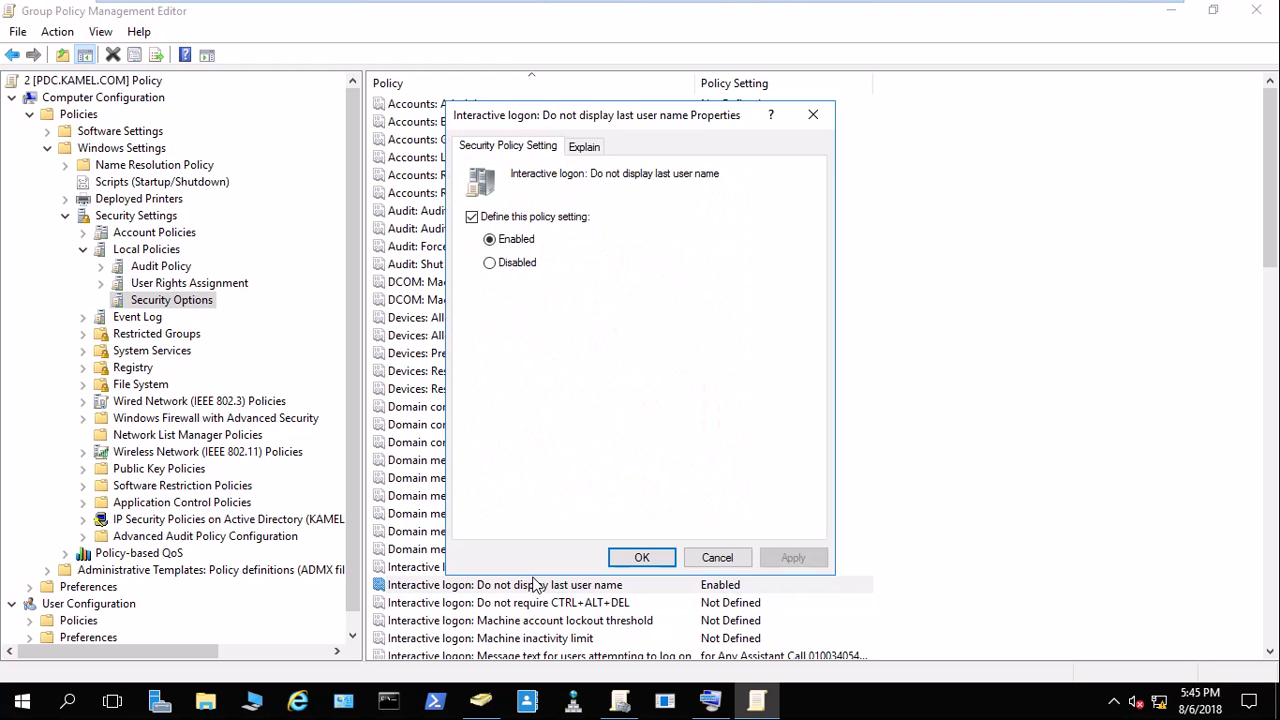
left_click(490, 263)
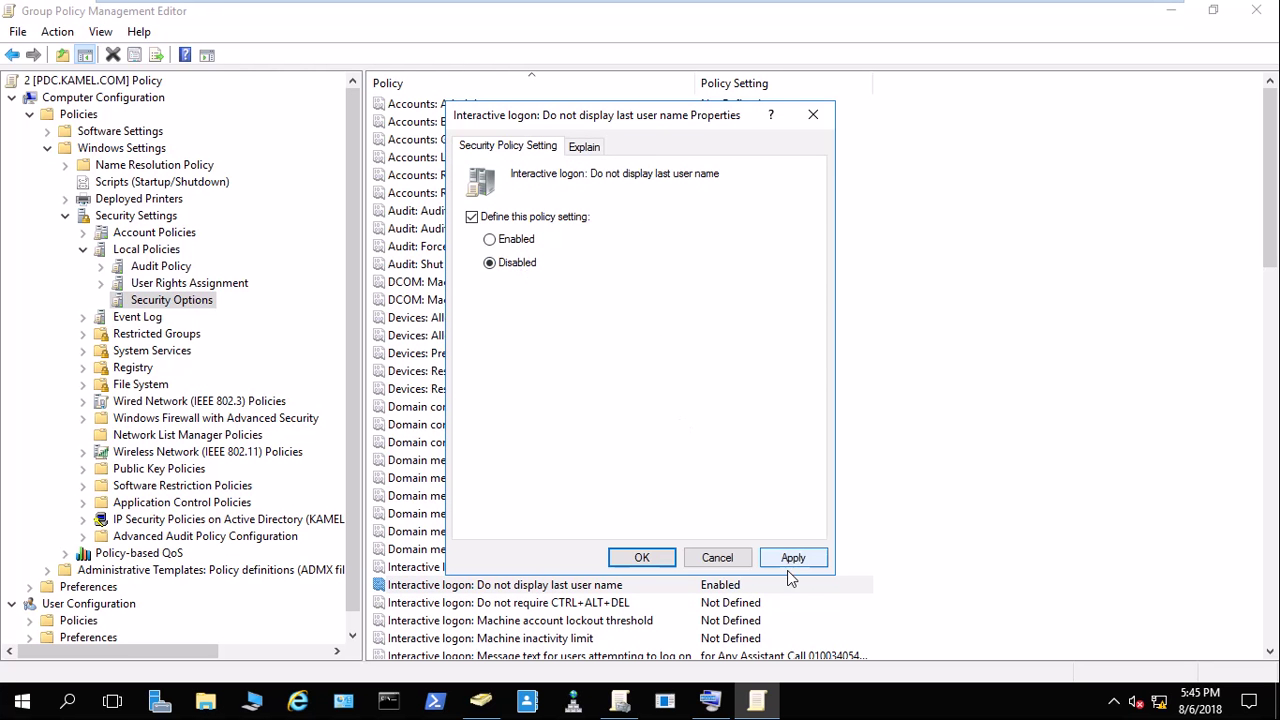
left_click(792, 558)
left_click(642, 557)
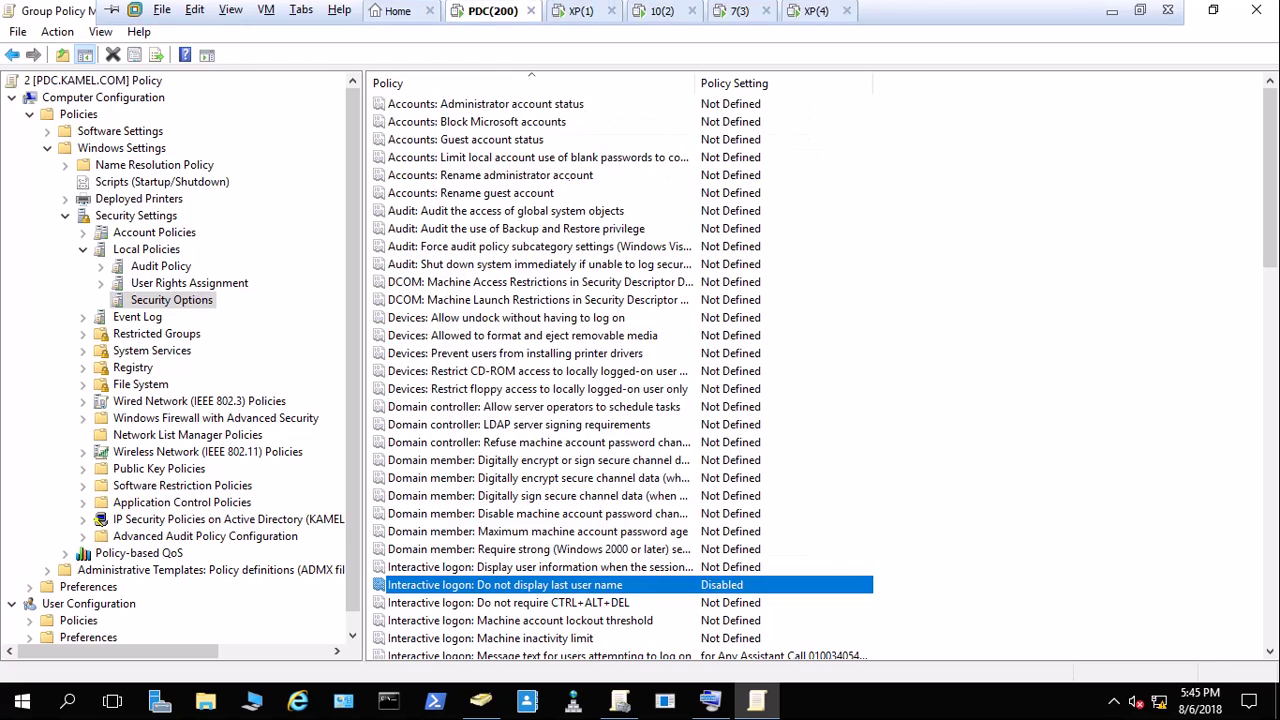
left_click(580, 11)
double_click(31, 100)
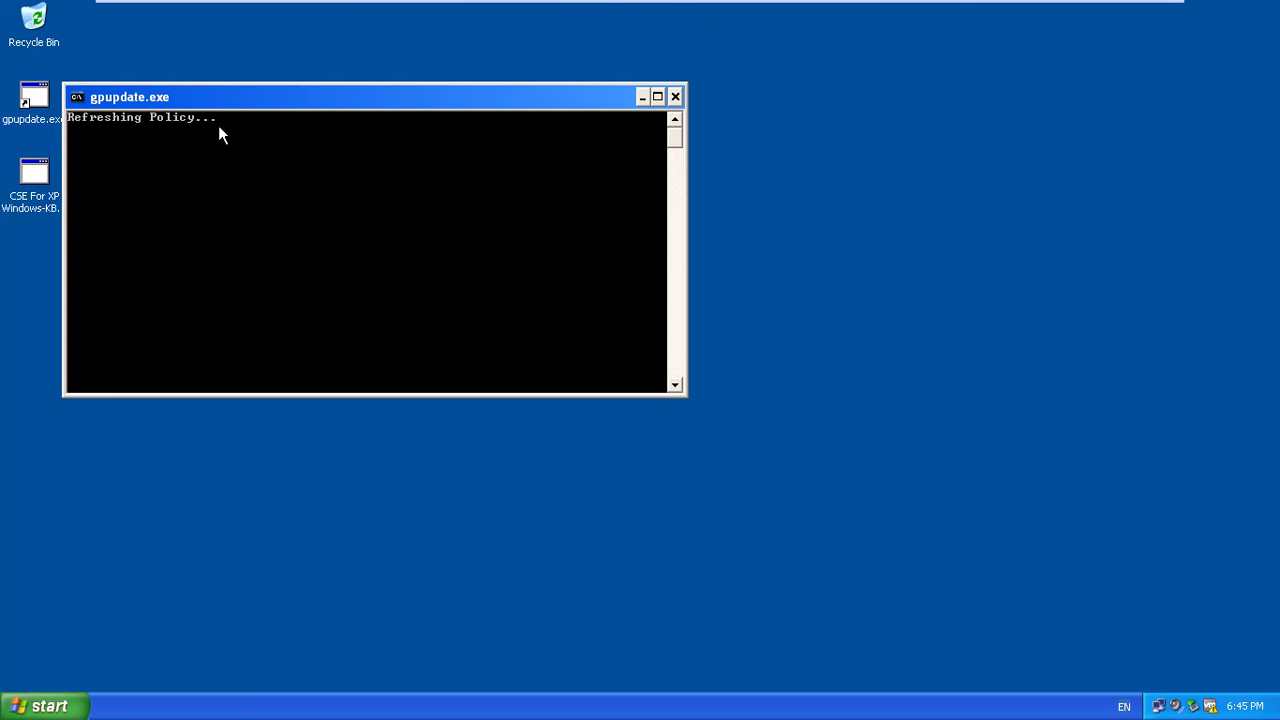
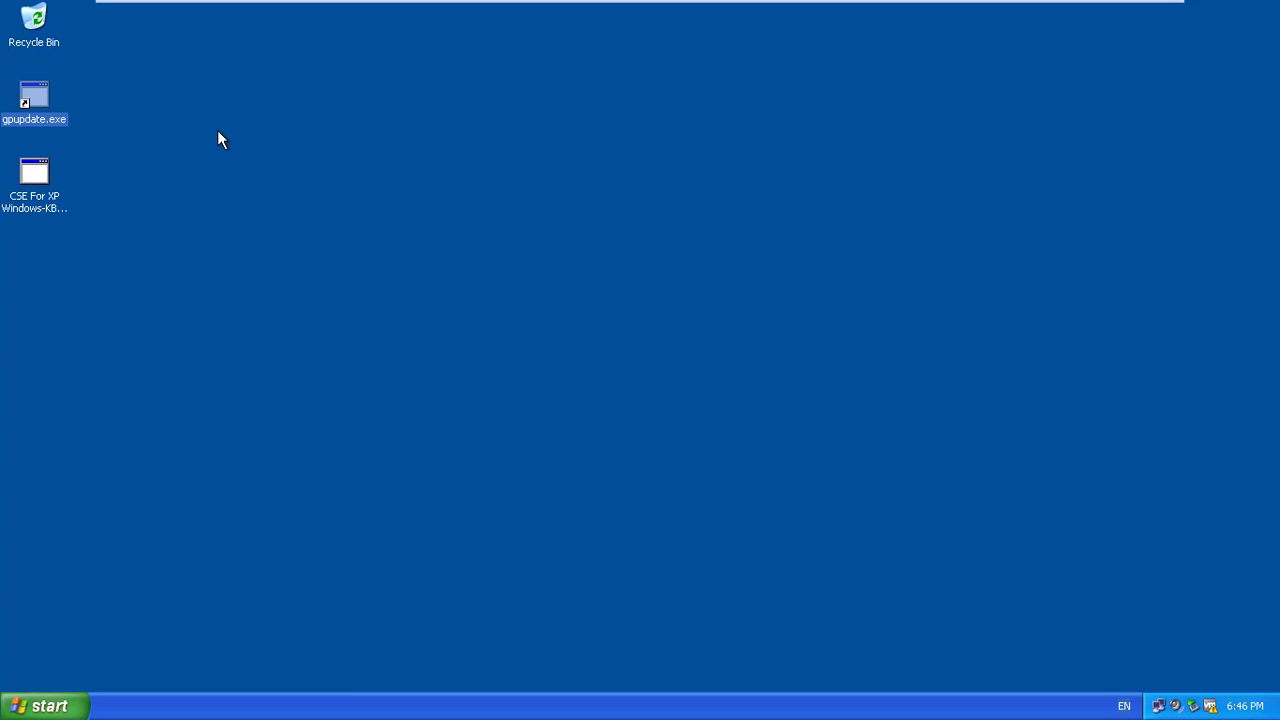
Refresh the Windows XP desktop and log off the current user.
right_click(508, 322)
left_click(545, 348)
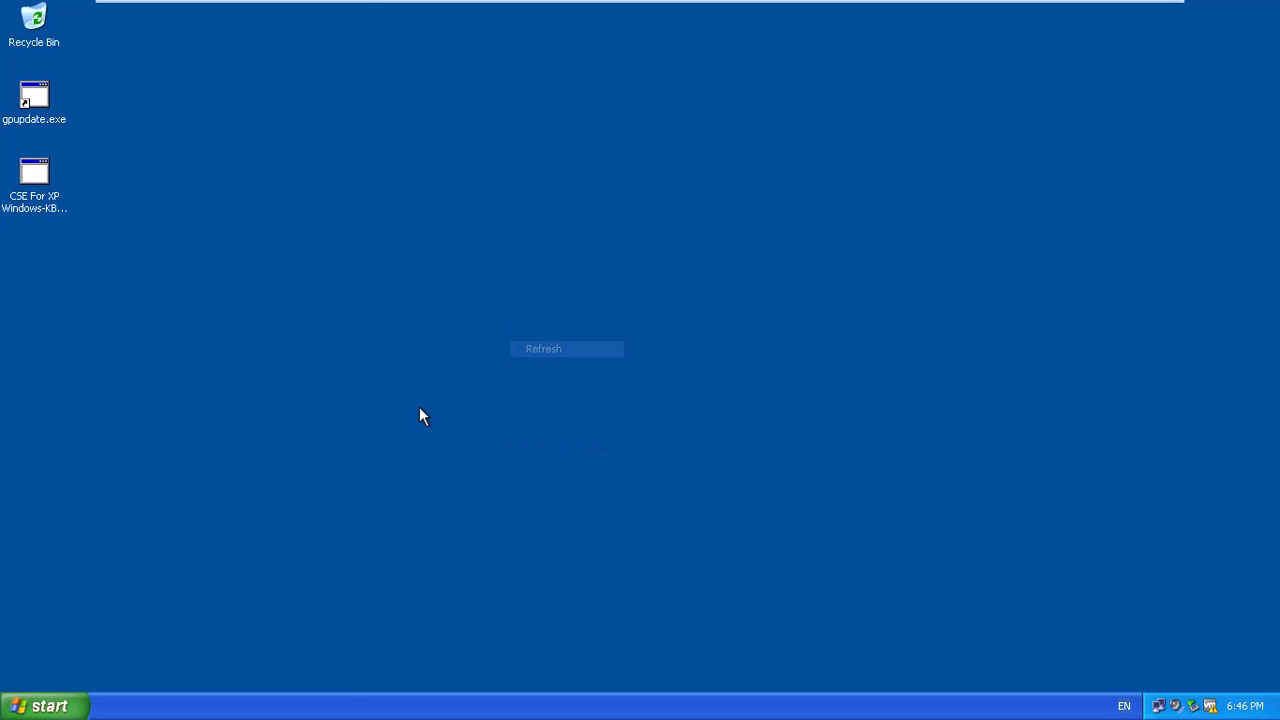
left_click(70, 705)
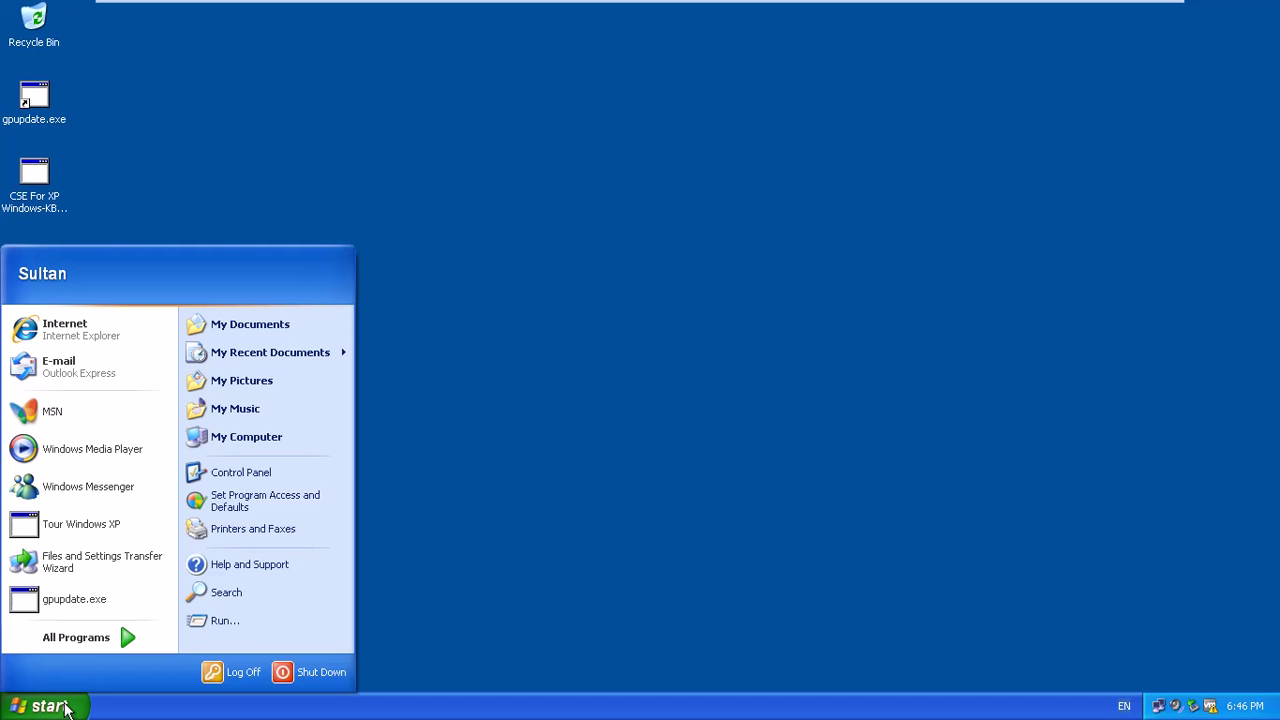
left_click(229, 679)
left_click(604, 382)
Dismiss the 'Welcome to Kamel Group' notice to reach the Log On to Windows prompt.
mouse_move(629, 30)
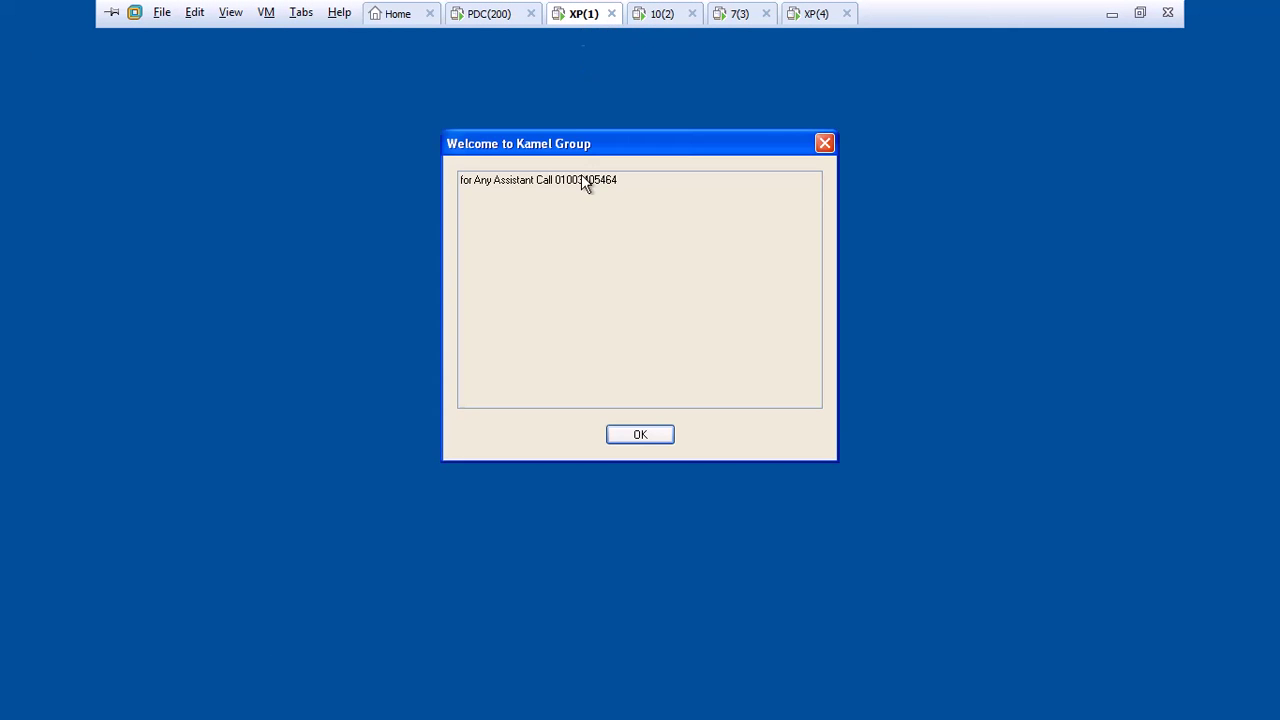
left_click(659, 434)
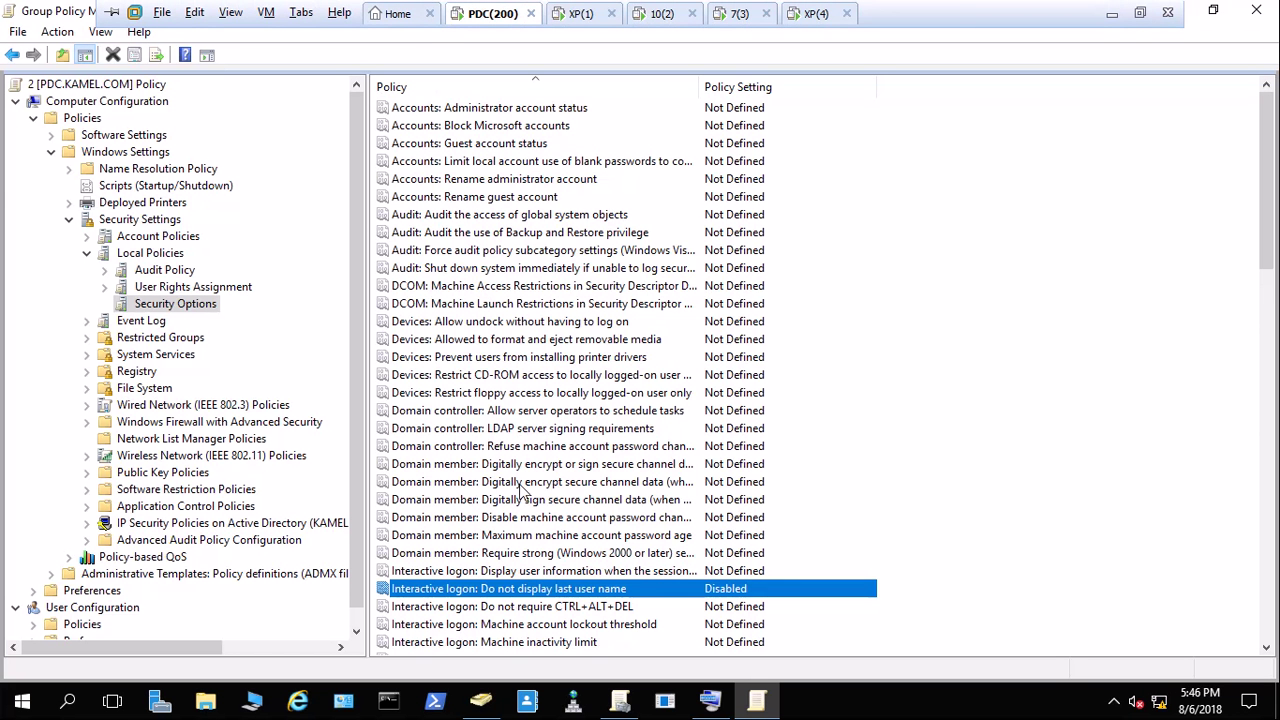
scroll(500, 520, "down", 3)
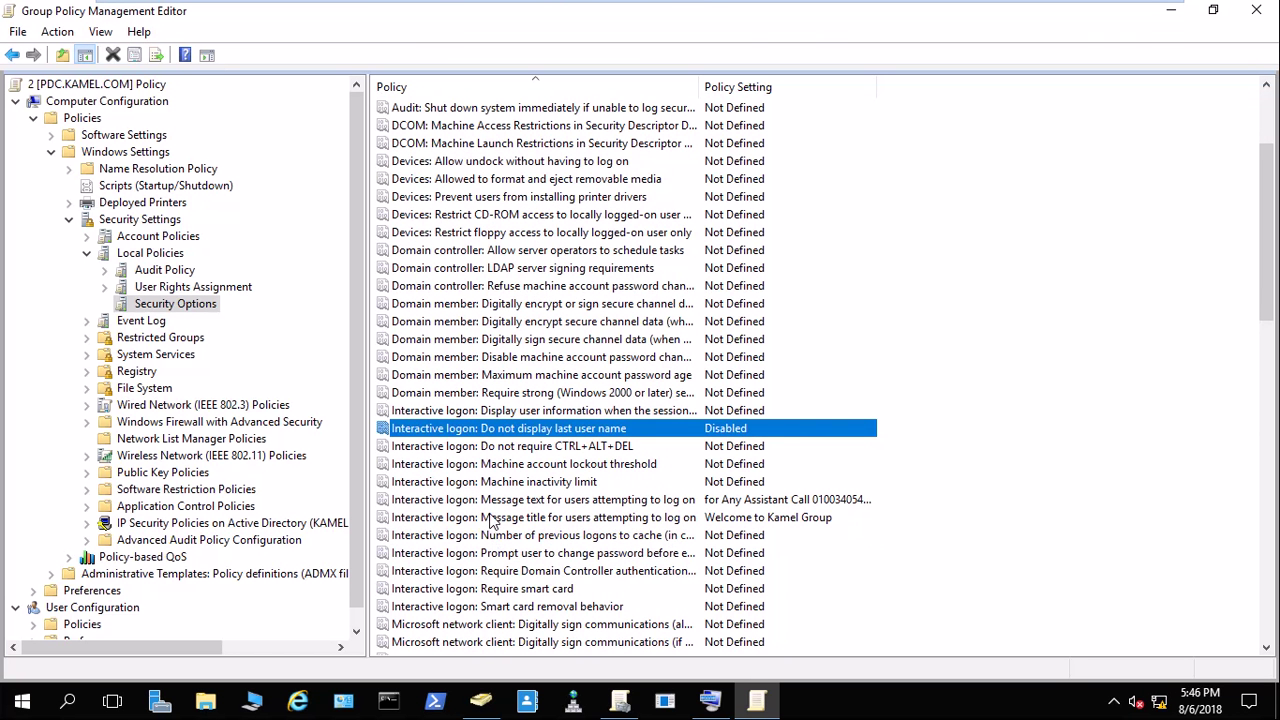
Collapse Security Settings and Windows Settings, then expand Administrative Templates > System.
scroll(490, 524, "up", 3)
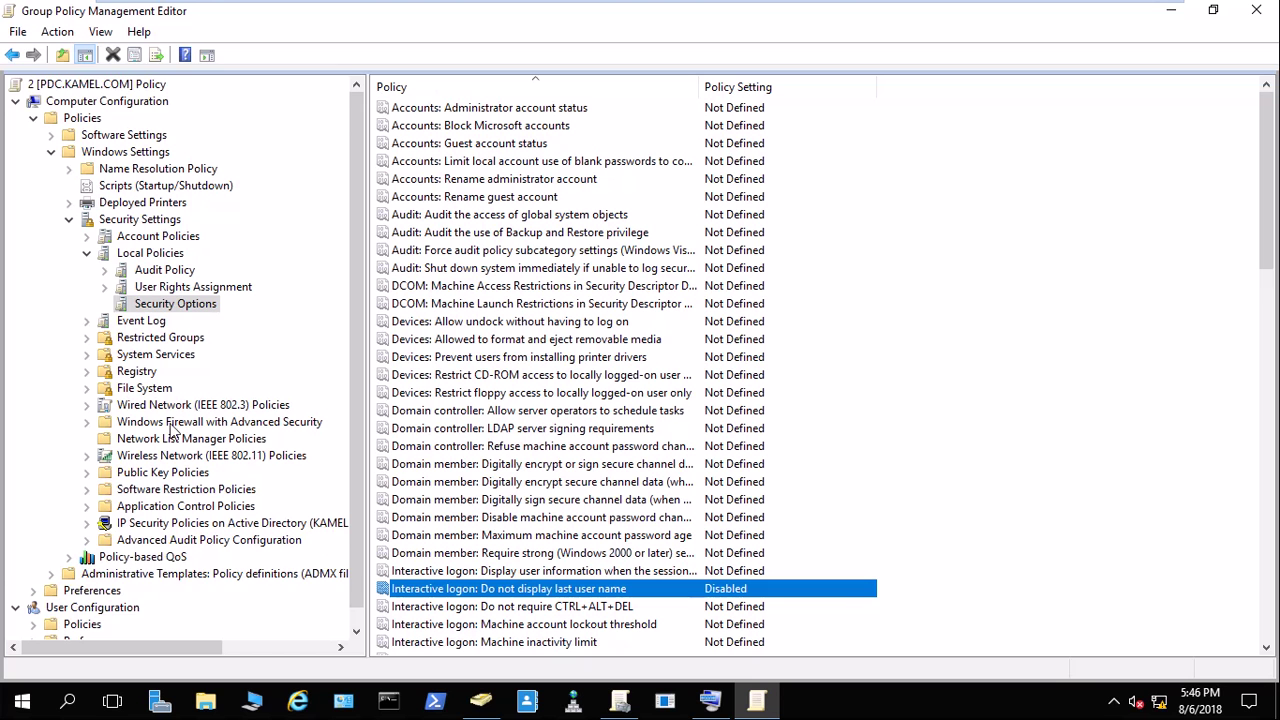
scroll(244, 545, "down", 1)
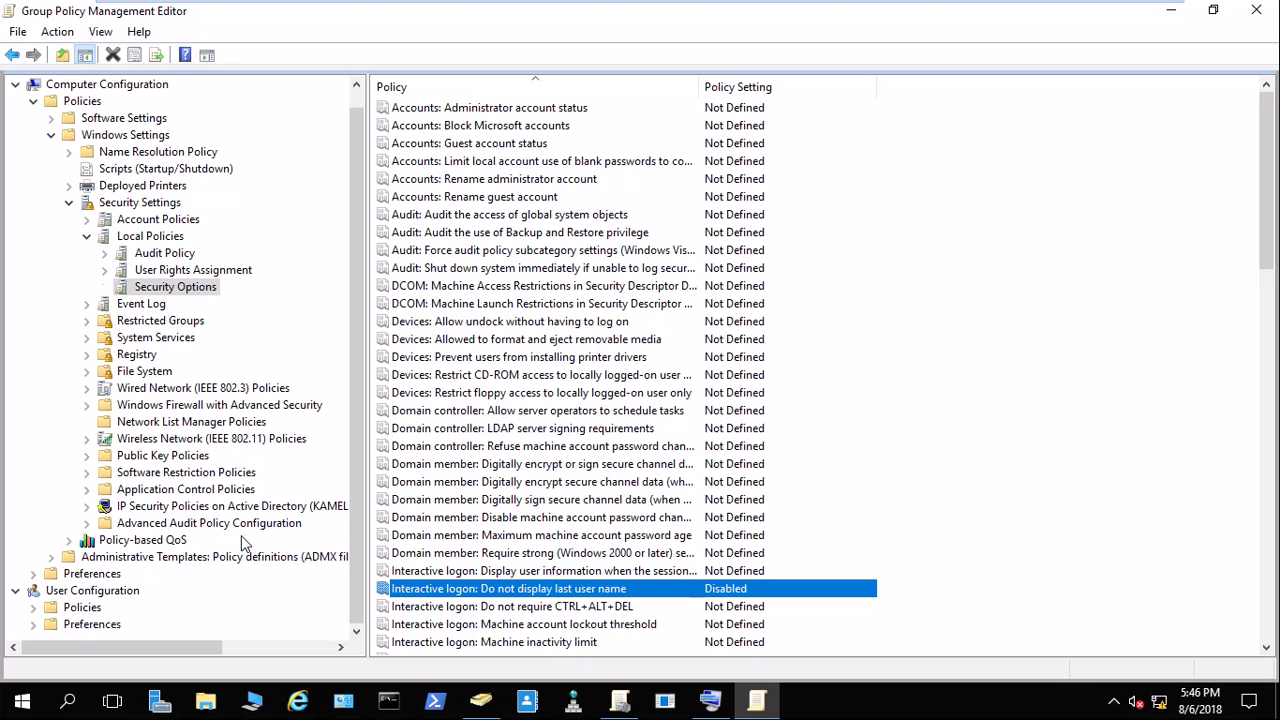
left_click(68, 203)
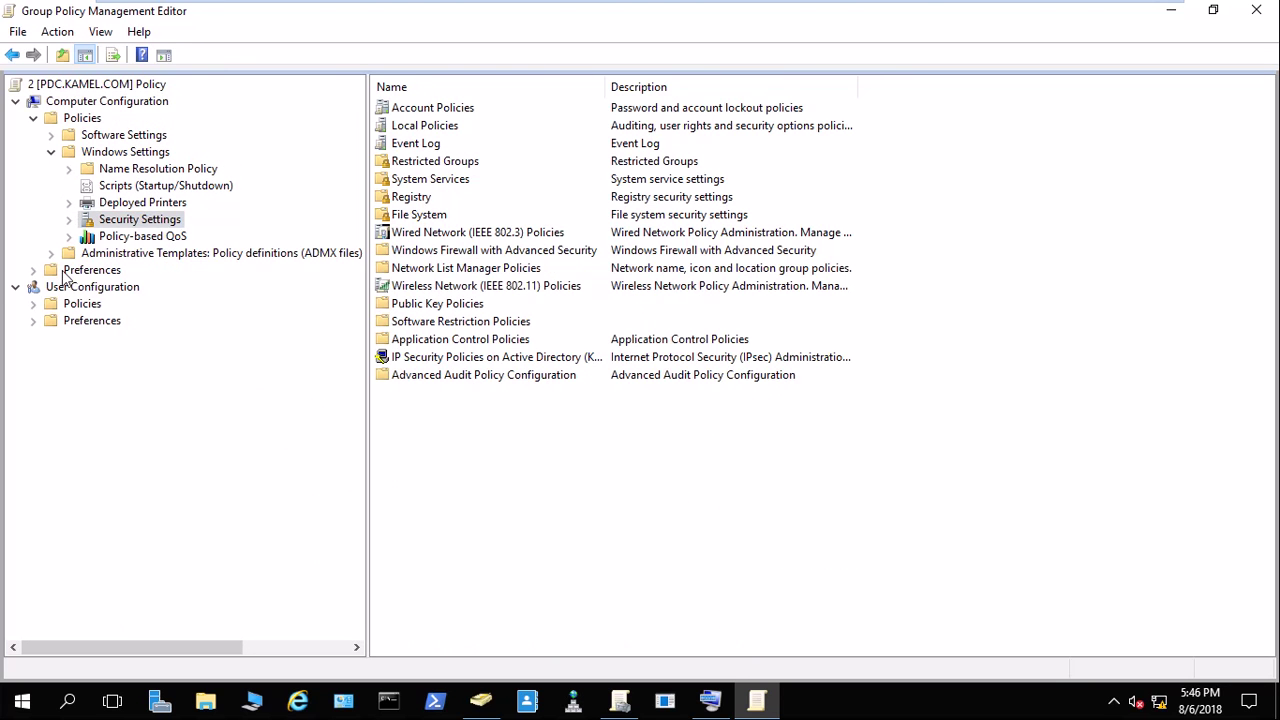
left_click(51, 253)
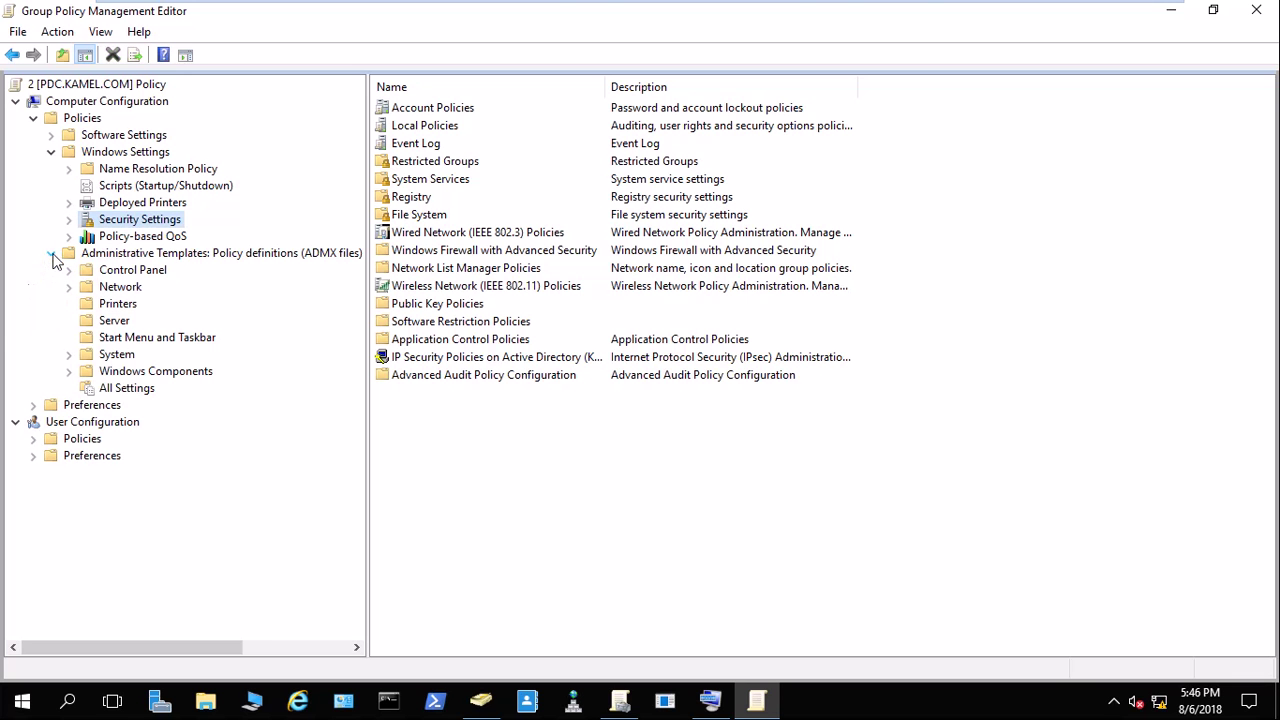
left_click(50, 152)
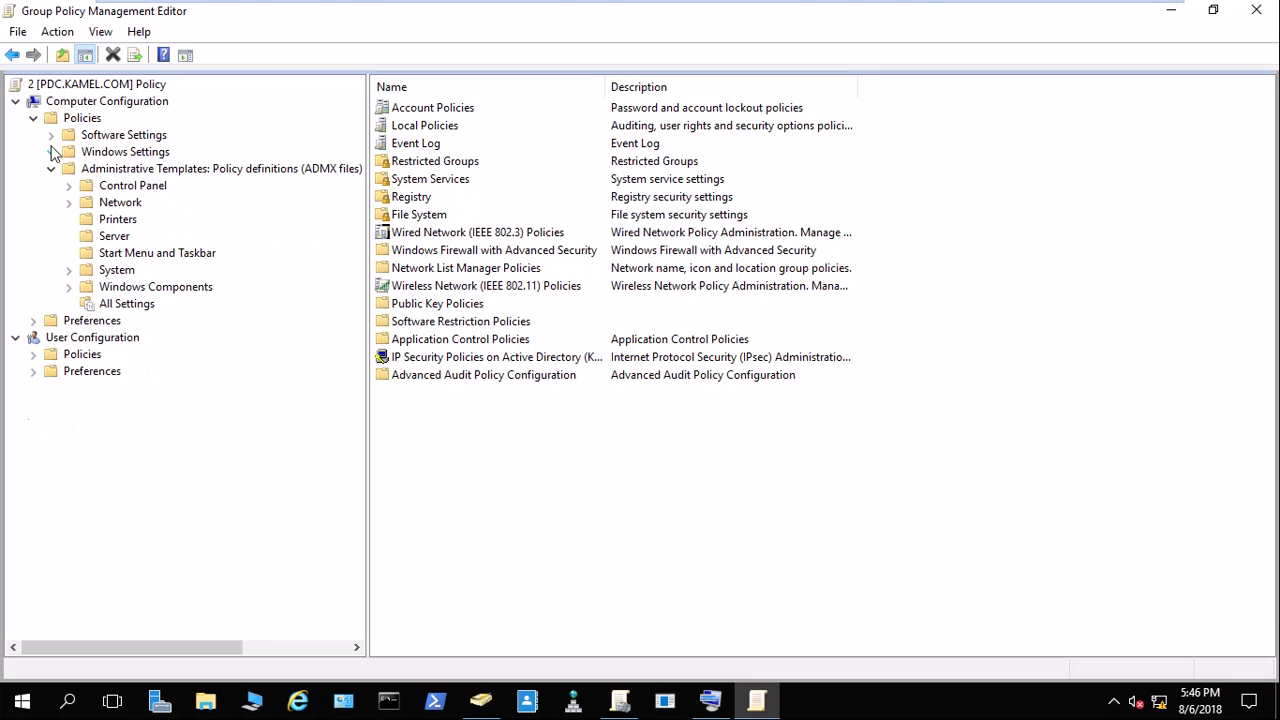
left_click(74, 268)
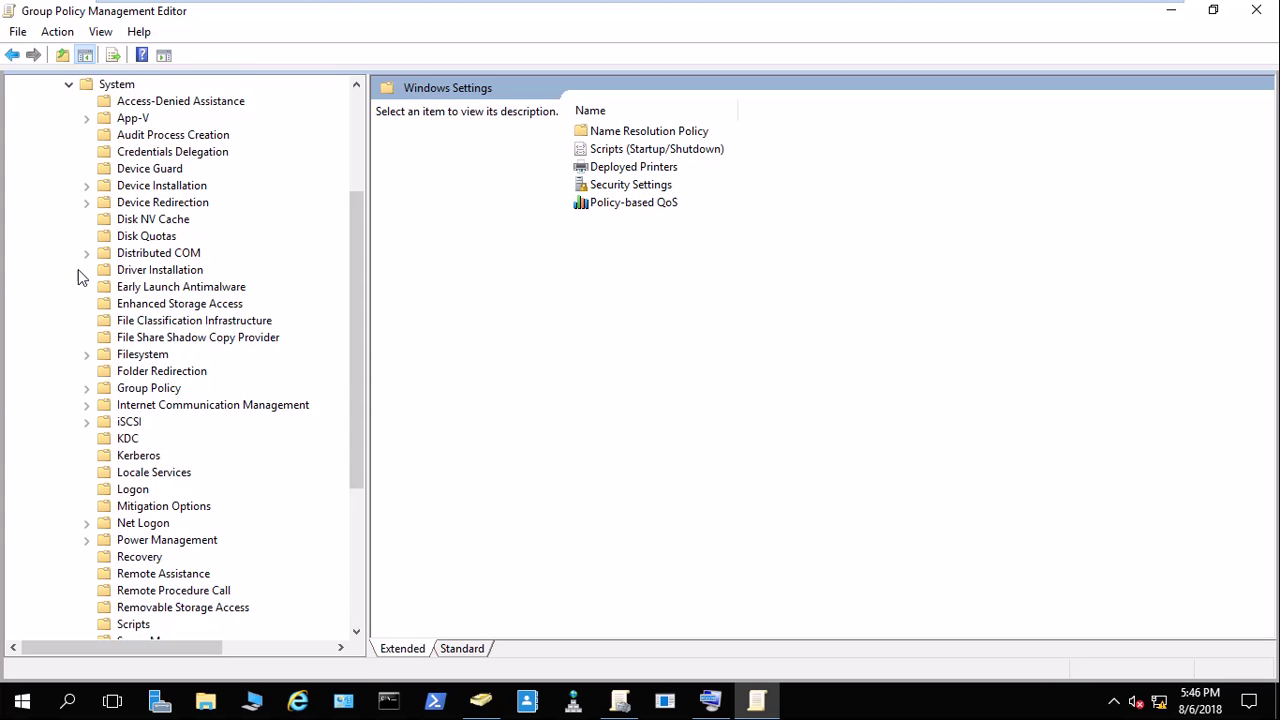
View the Shutdown Options and System Restore policies, then minimize the VM to the host desktop.
scroll(141, 428, "down", 2)
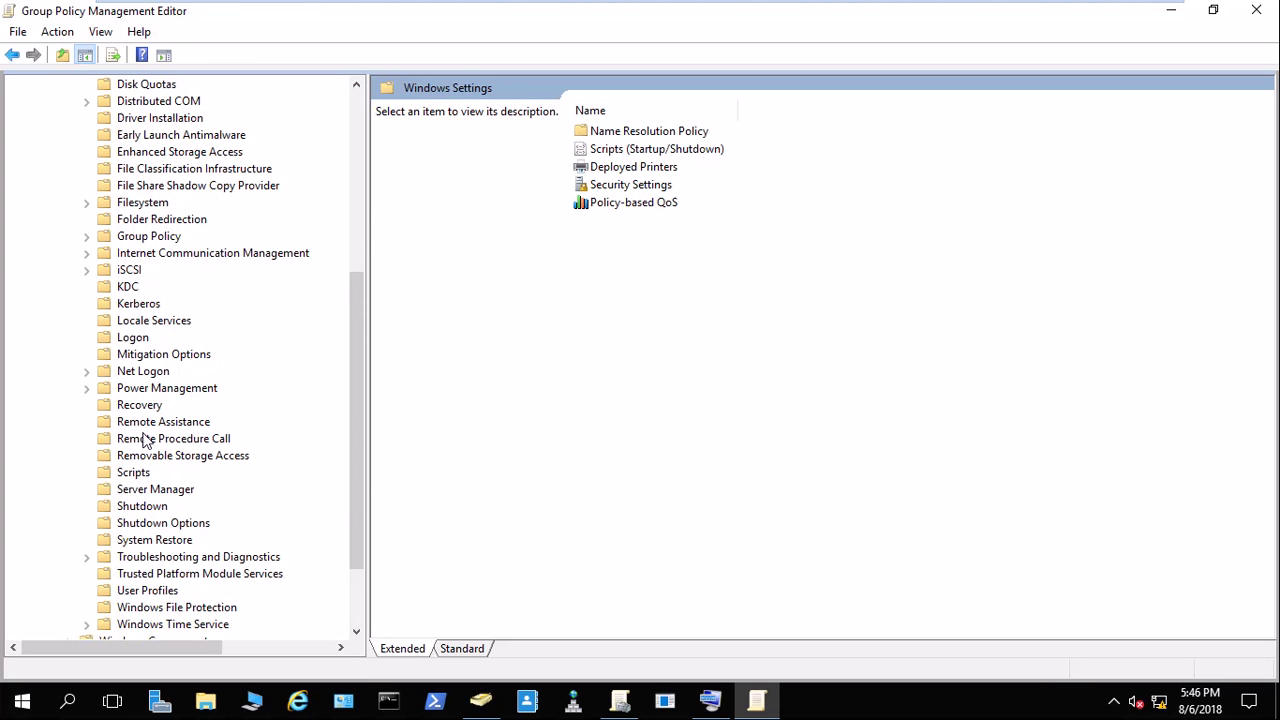
scroll(145, 440, "down", 2)
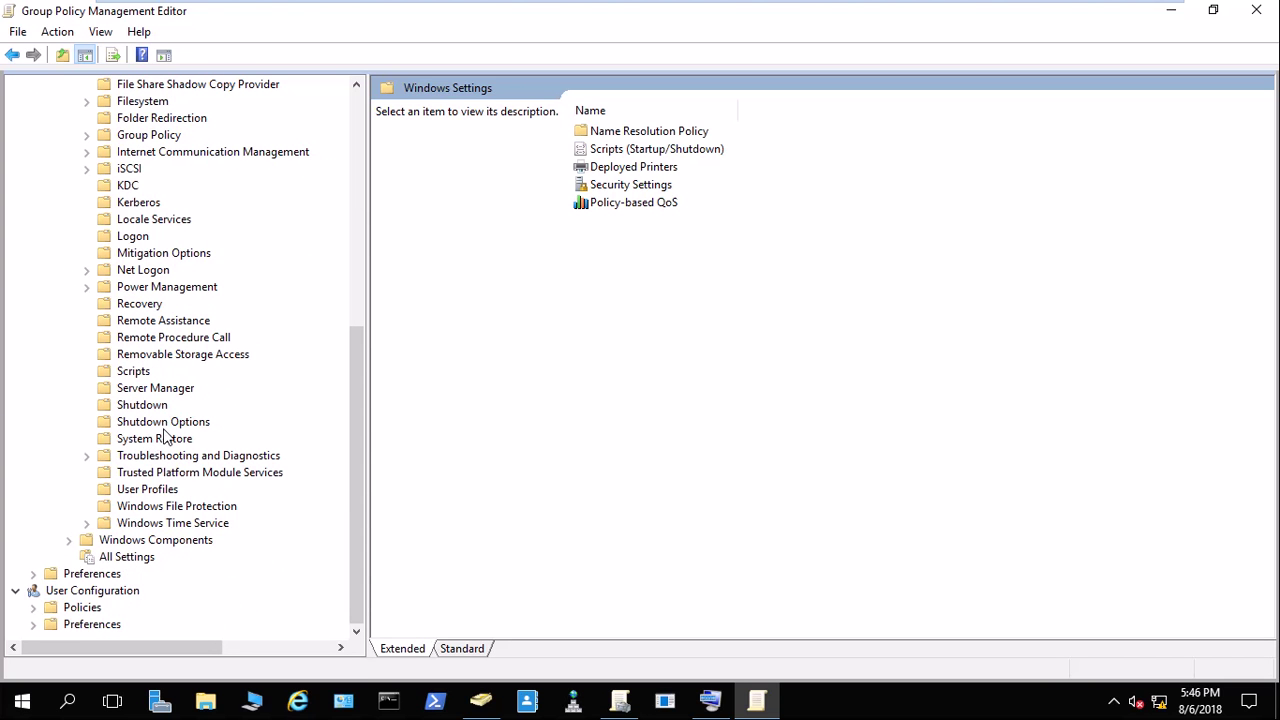
left_click(172, 424)
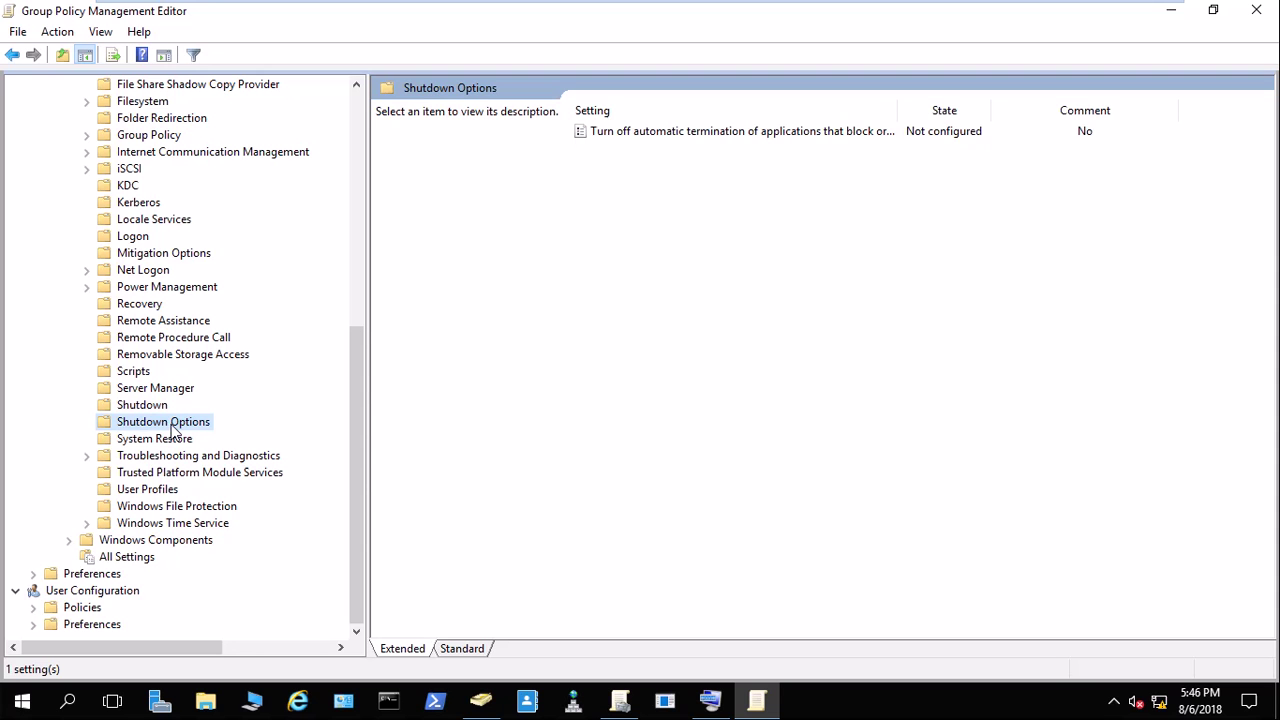
left_click(174, 440)
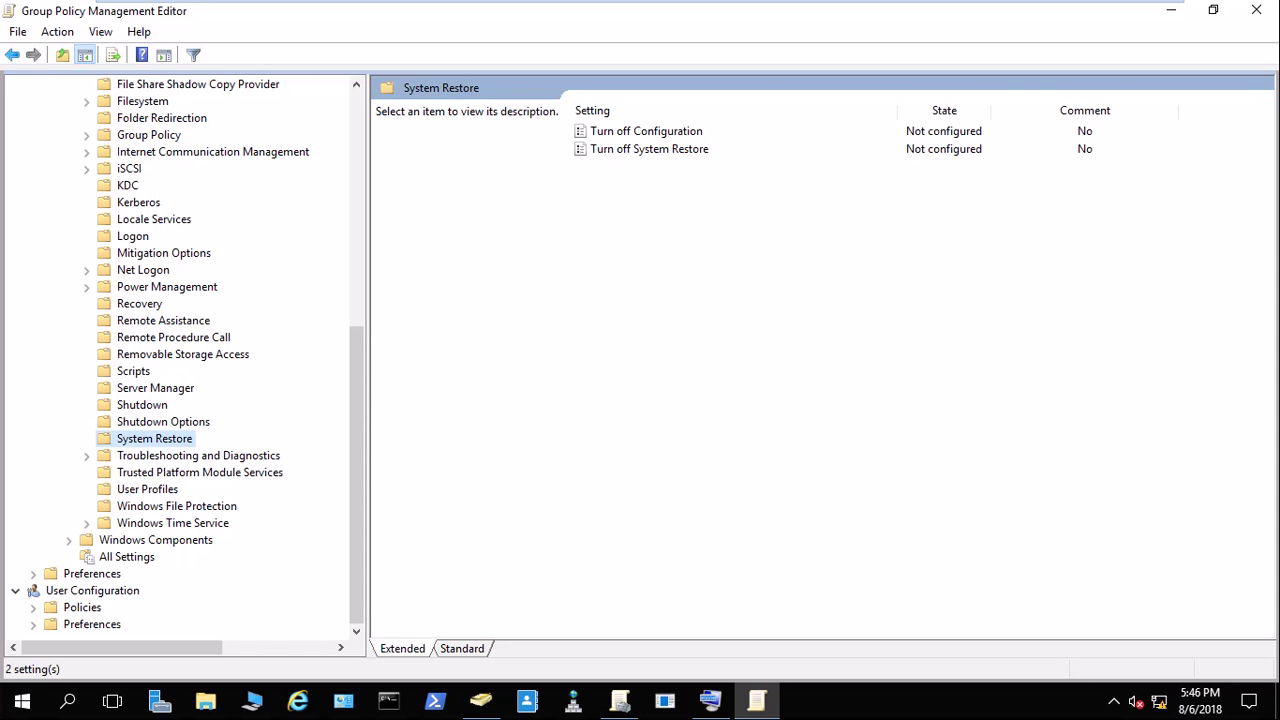
mouse_move(1111, 5)
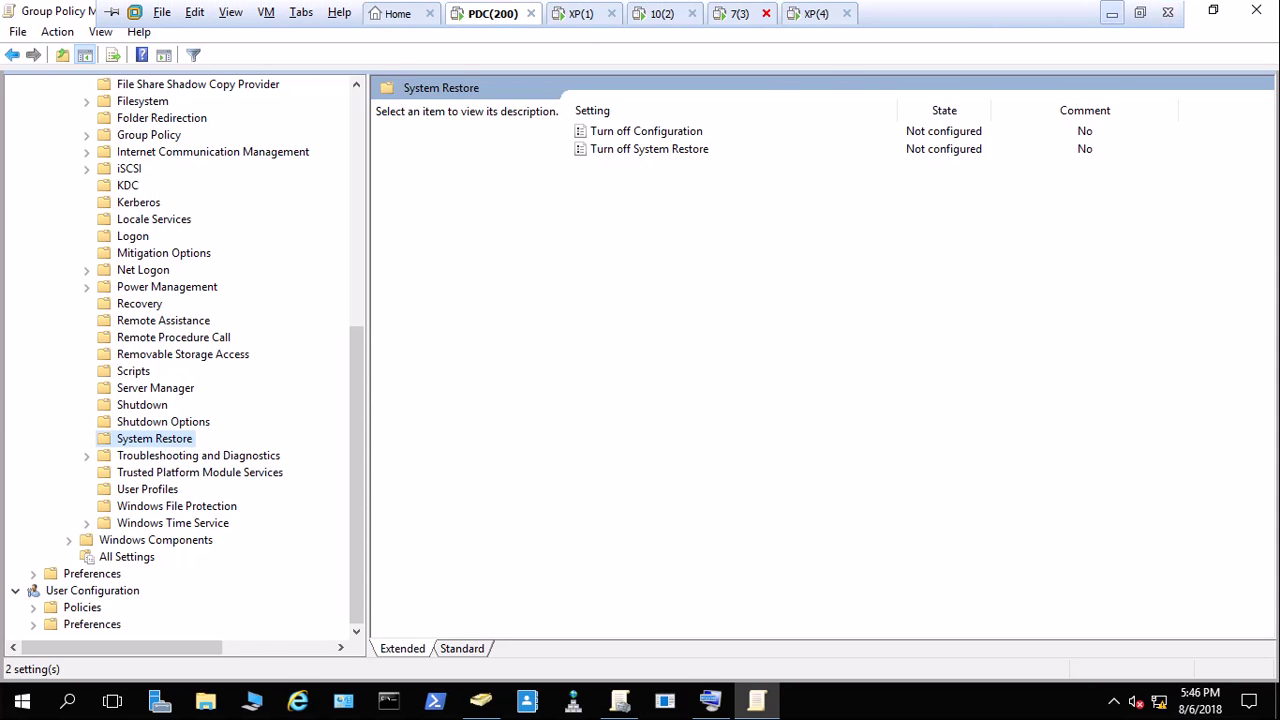
left_click(1111, 13)
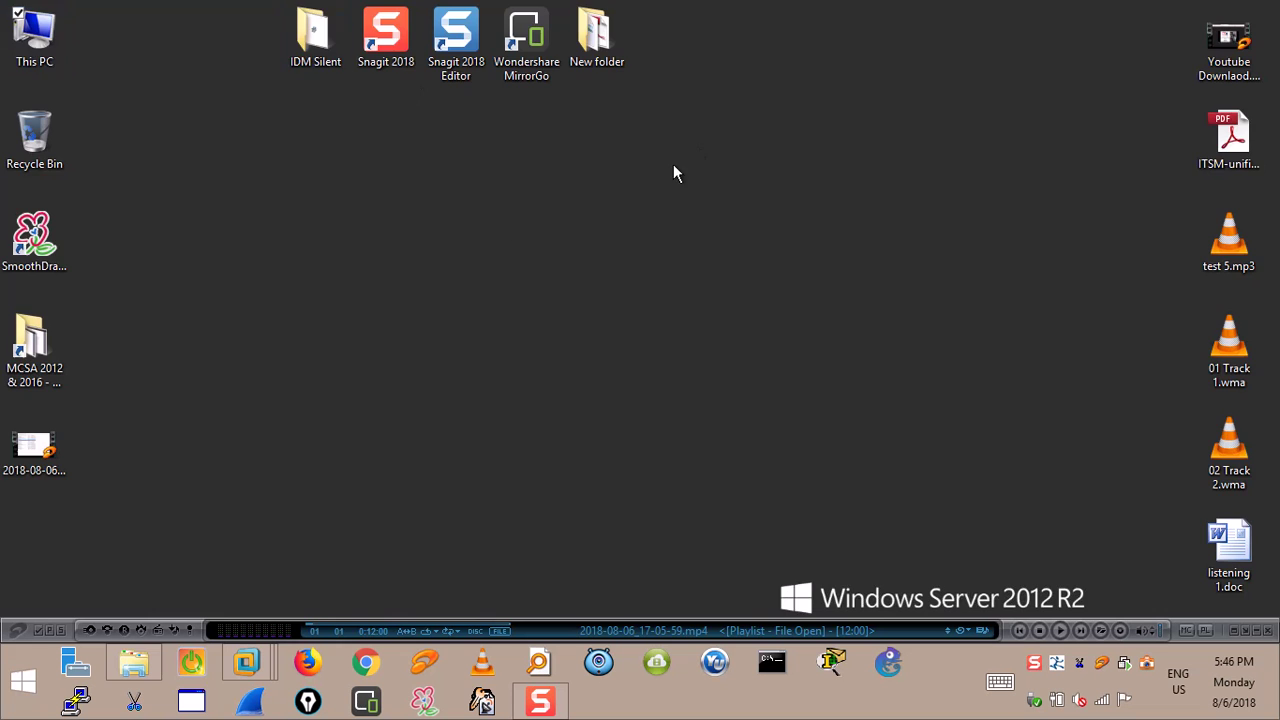
Browse Courses (J:) > 31- MCSA > 4- Work Material > Important Policies > 1- Important Policies.
key("super+e")
double_click(943, 277)
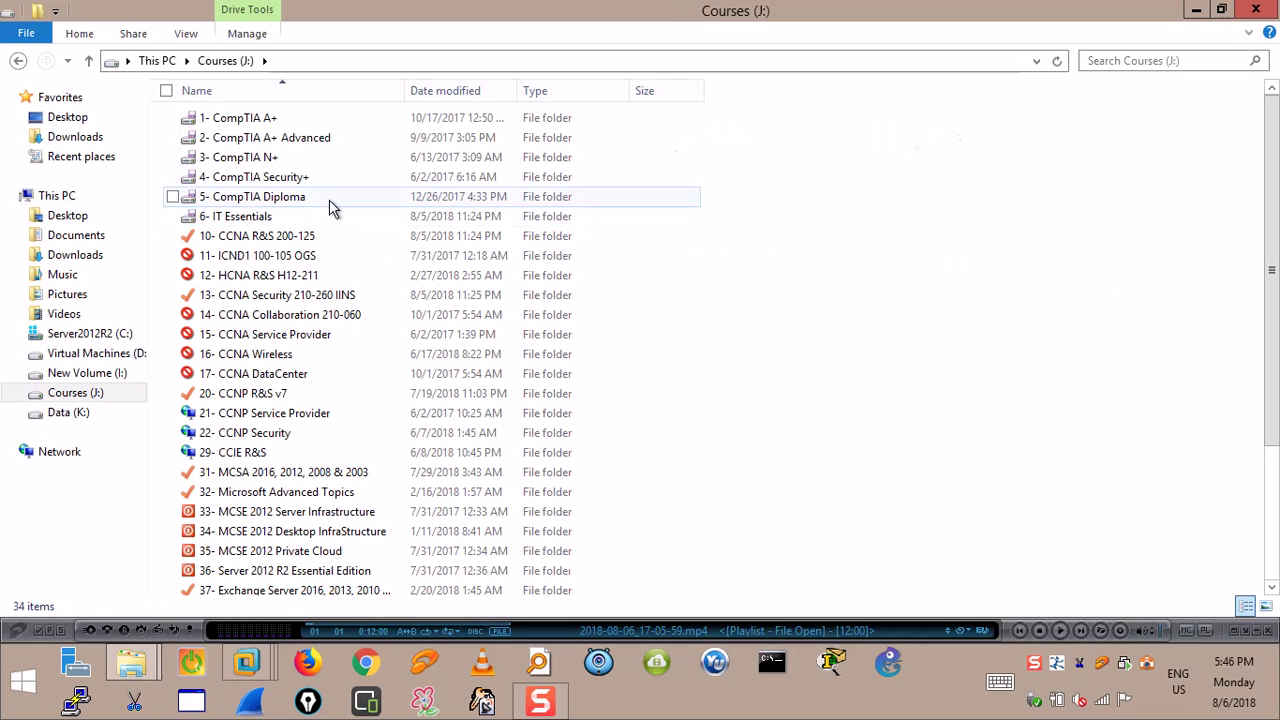
double_click(250, 472)
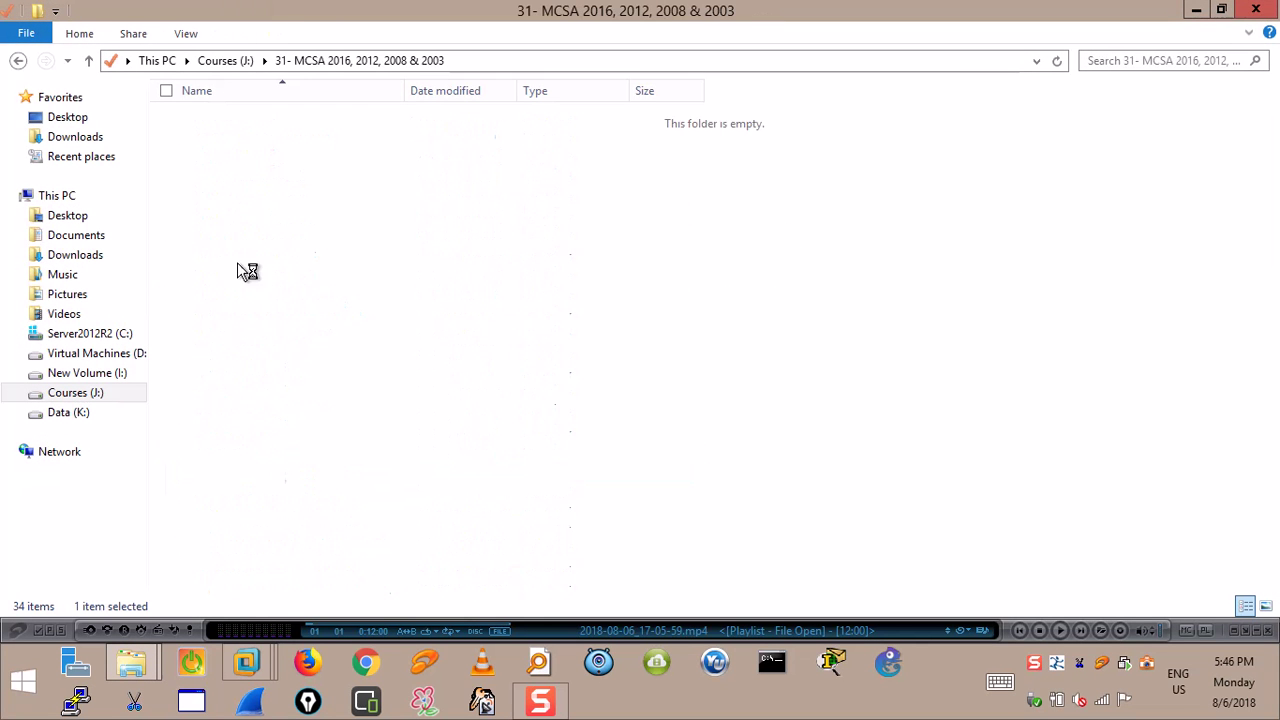
double_click(243, 175)
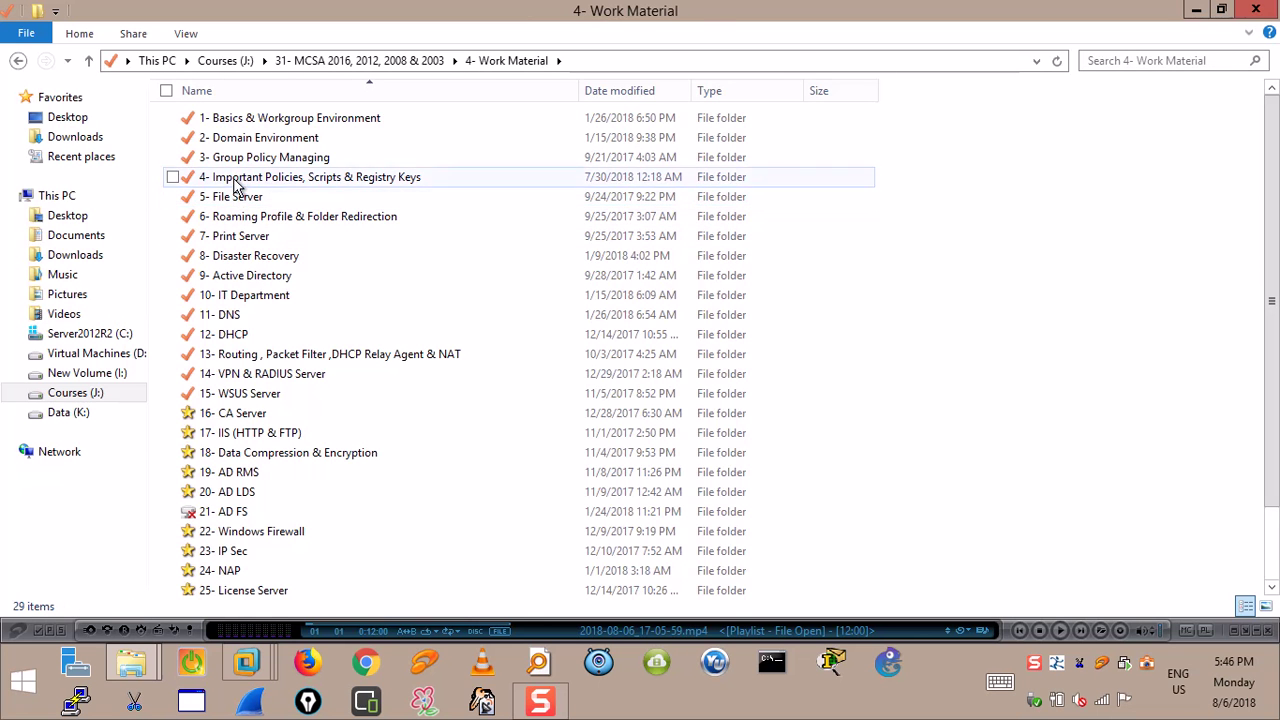
double_click(237, 180)
left_click(237, 118)
double_click(237, 118)
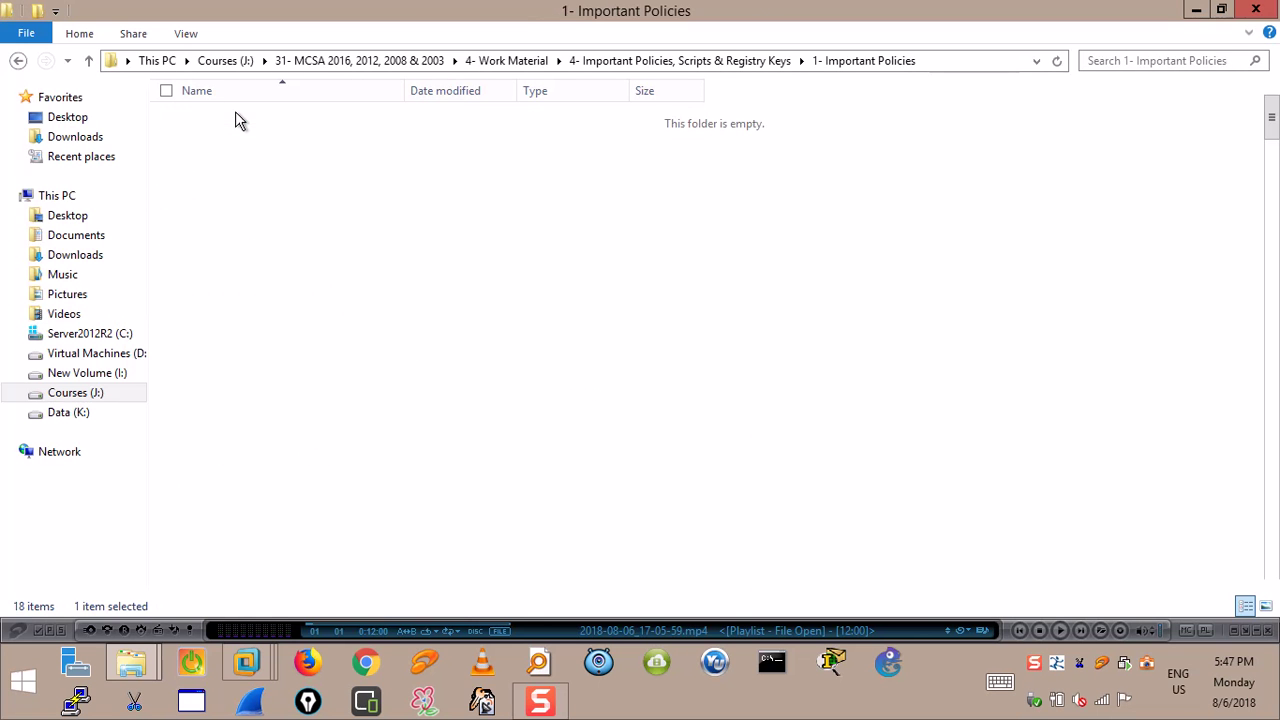
scroll(262, 338, "down", 9)
scroll(262, 336, "down", 15)
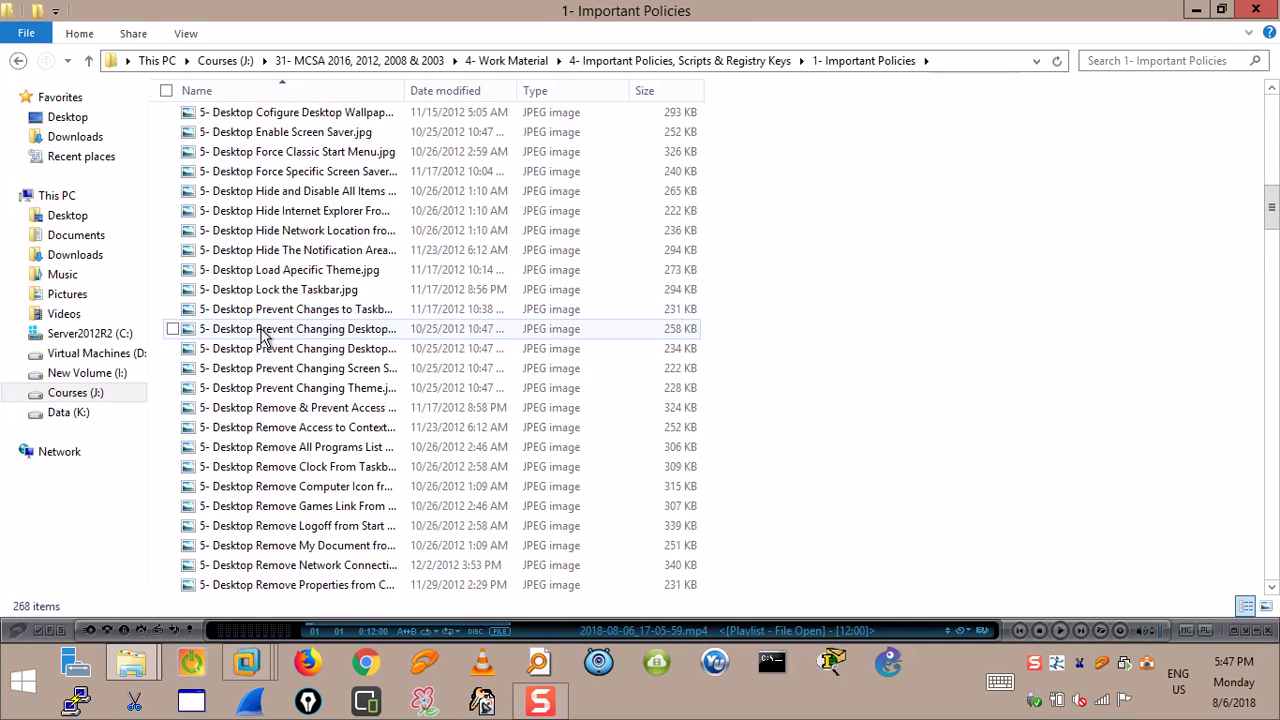
Start a folder search, typing and clearing attempts at 'power'.
left_click(1127, 59)
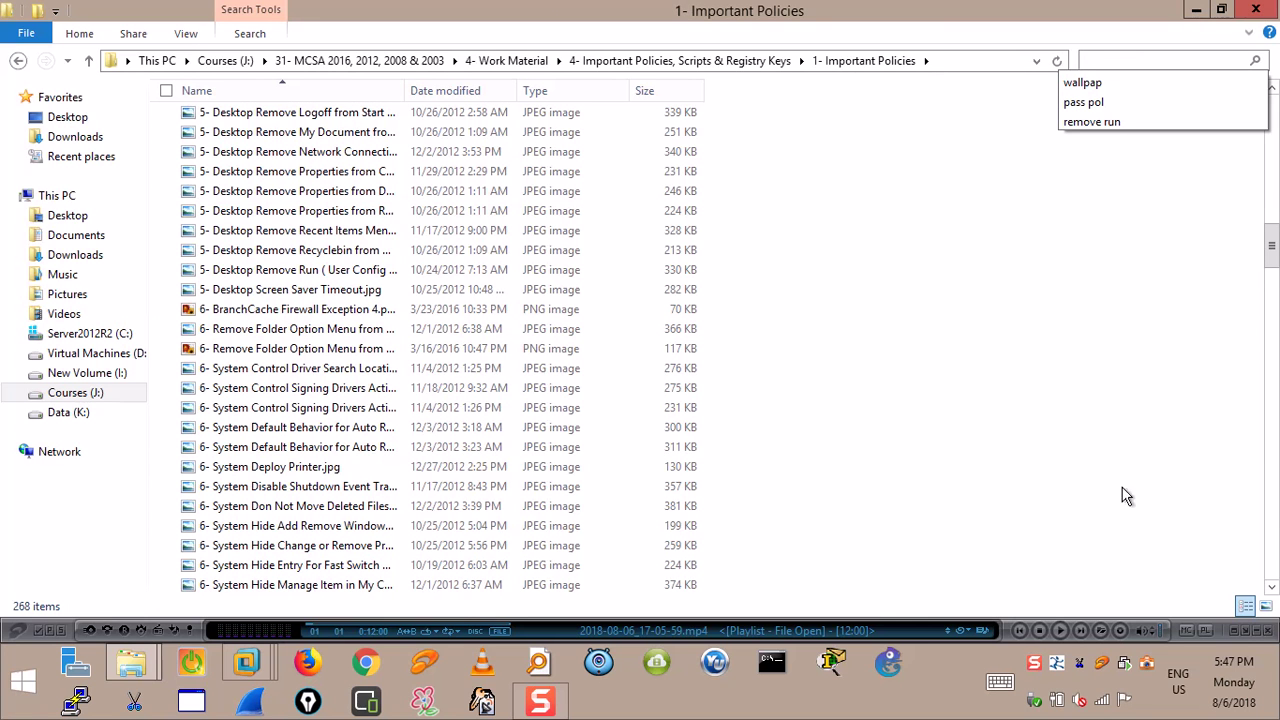
type("OWE")
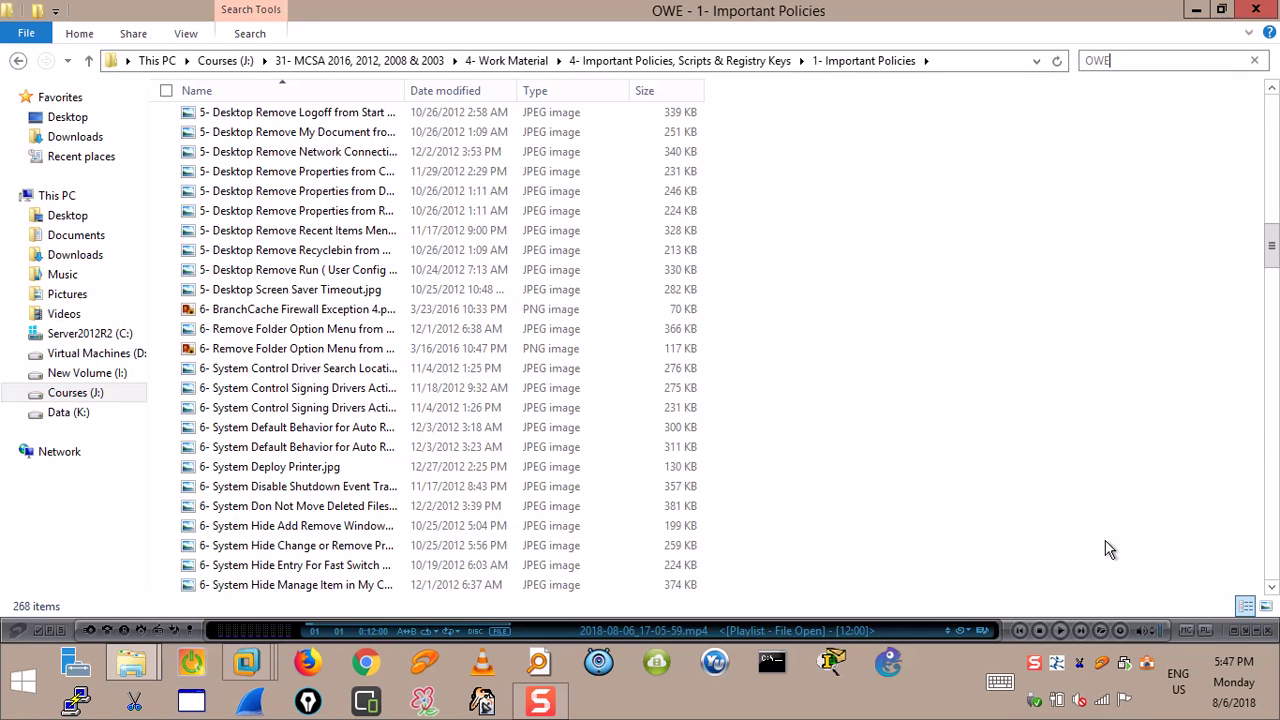
type("R")
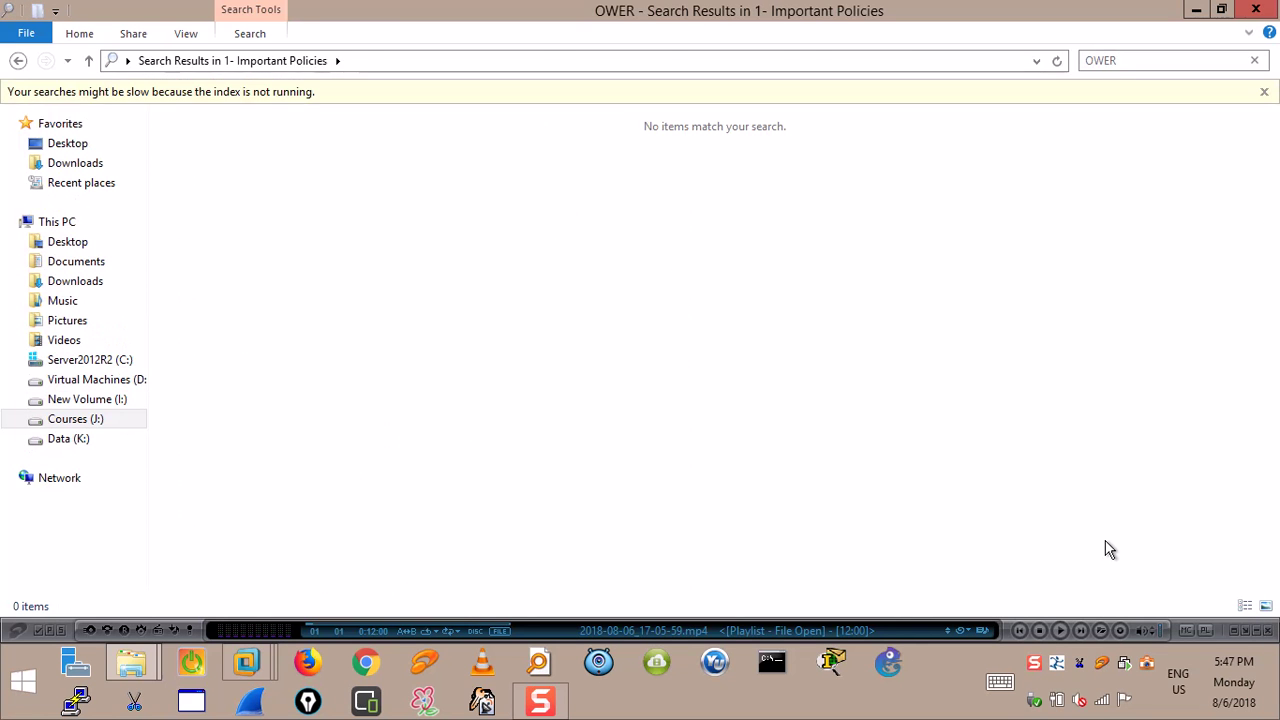
key("BackSpace")
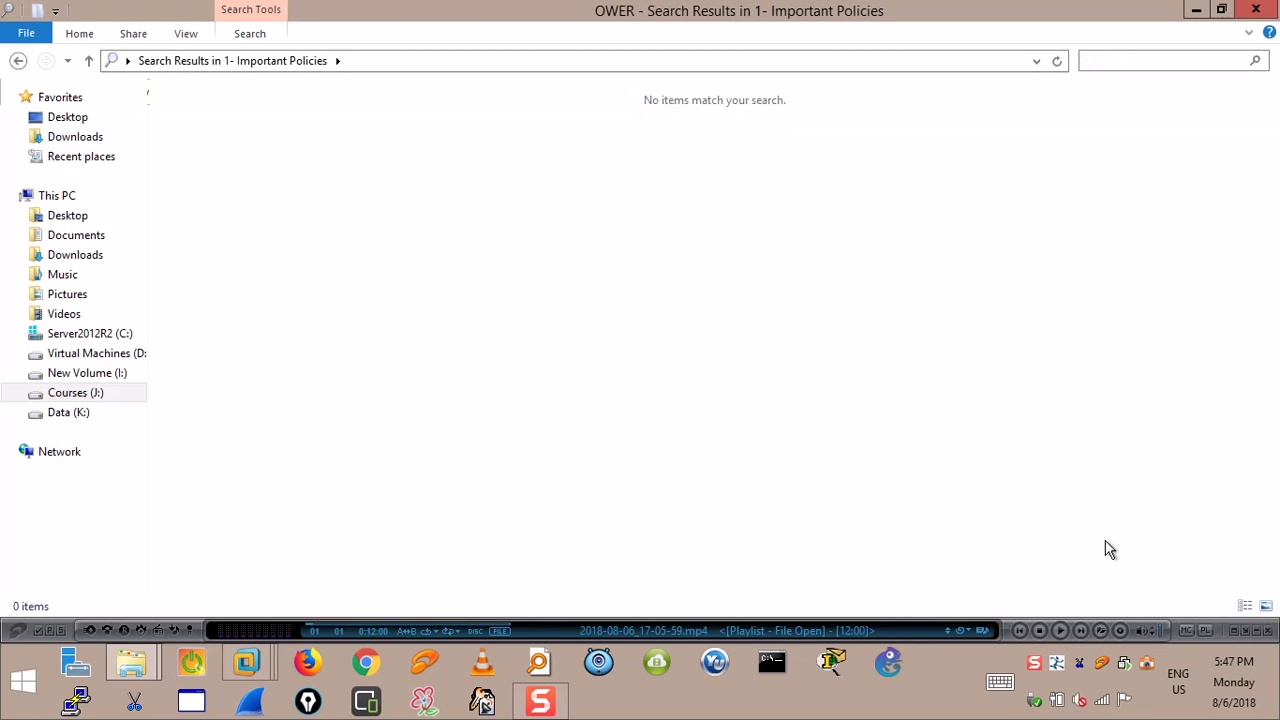
type("ower")
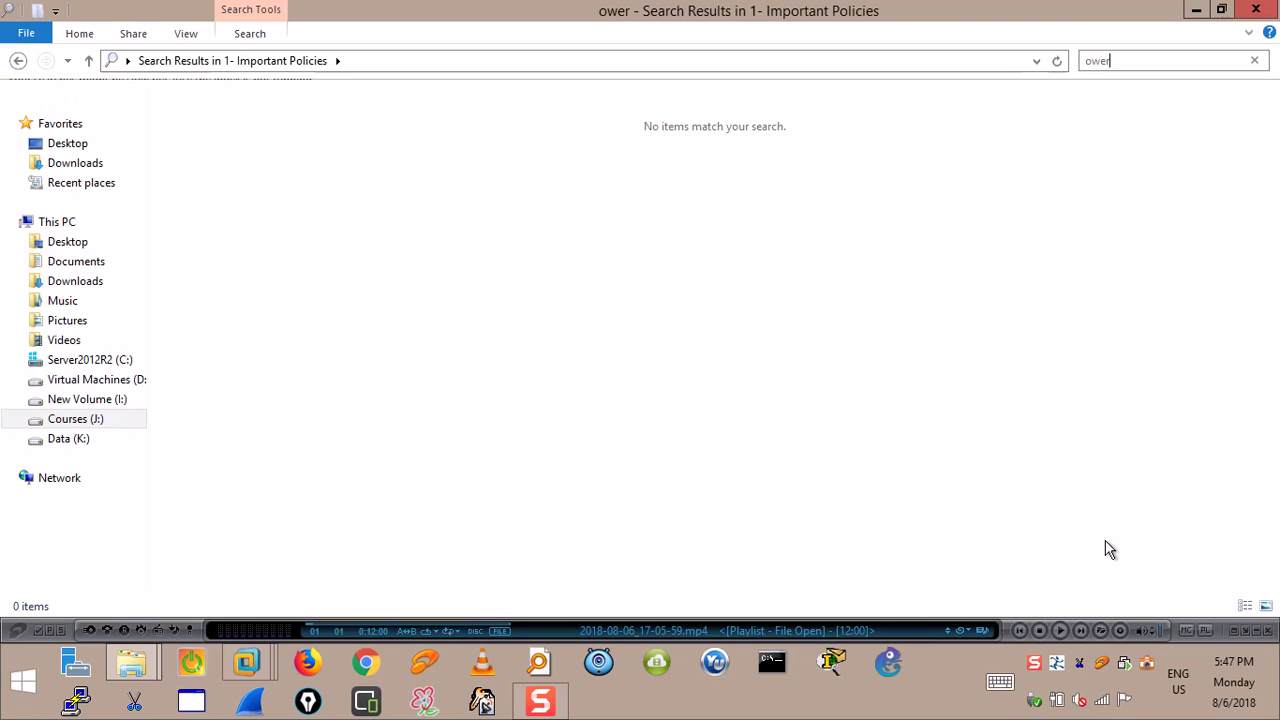
key("BackSpace")
key("BackSpace")
key("BackSpace")
key("BackSpace")
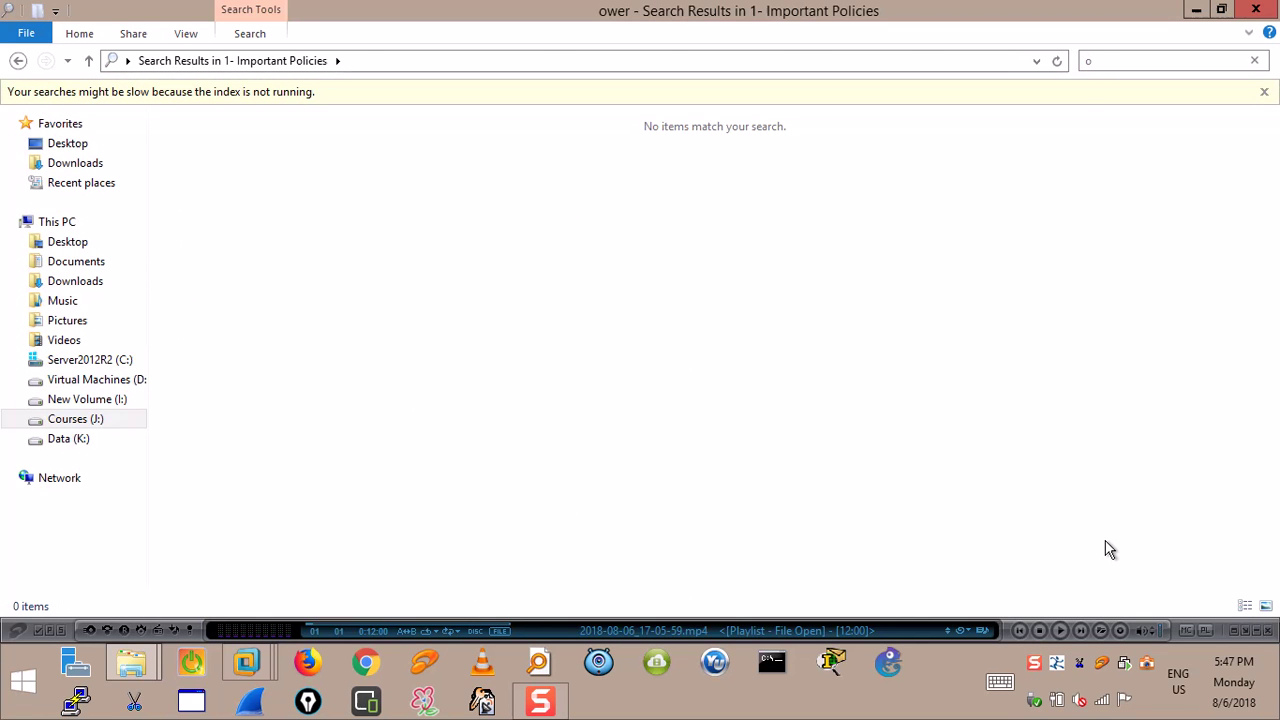
Enter 'power' in the search box using the on-screen touch keyboard.
left_click(1000, 682)
left_click(1012, 416)
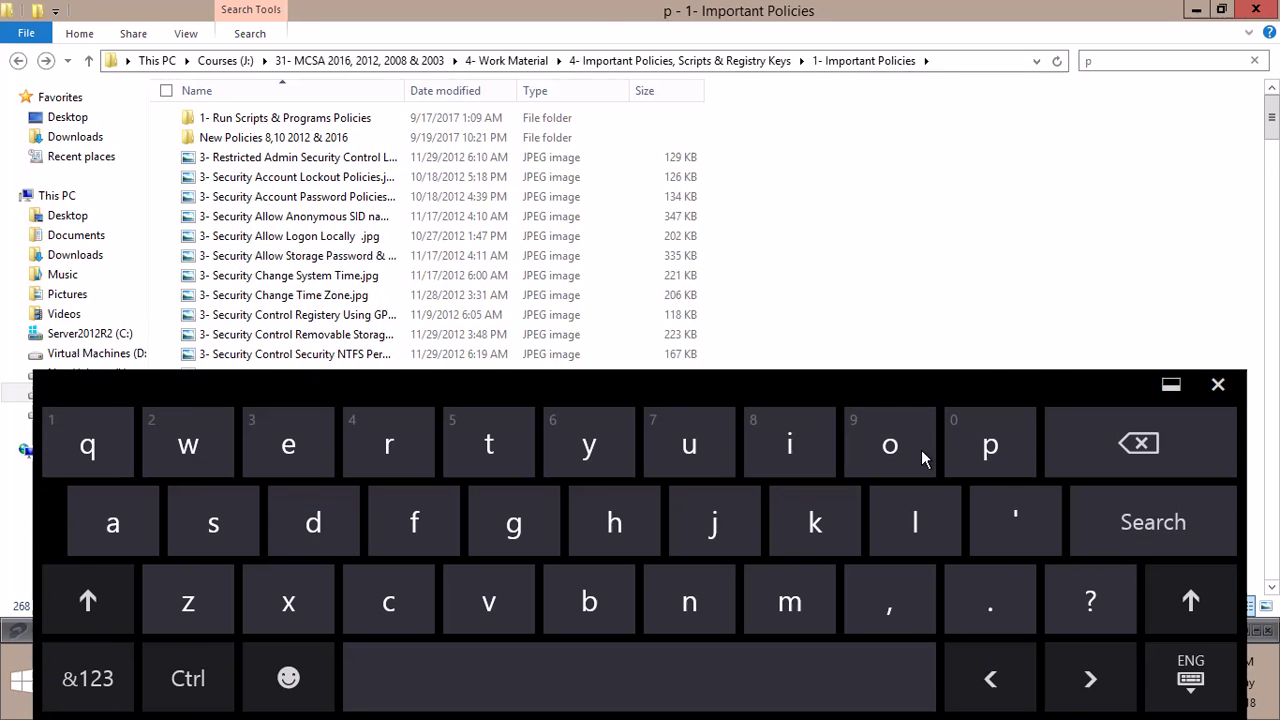
left_click(921, 449)
left_click(218, 443)
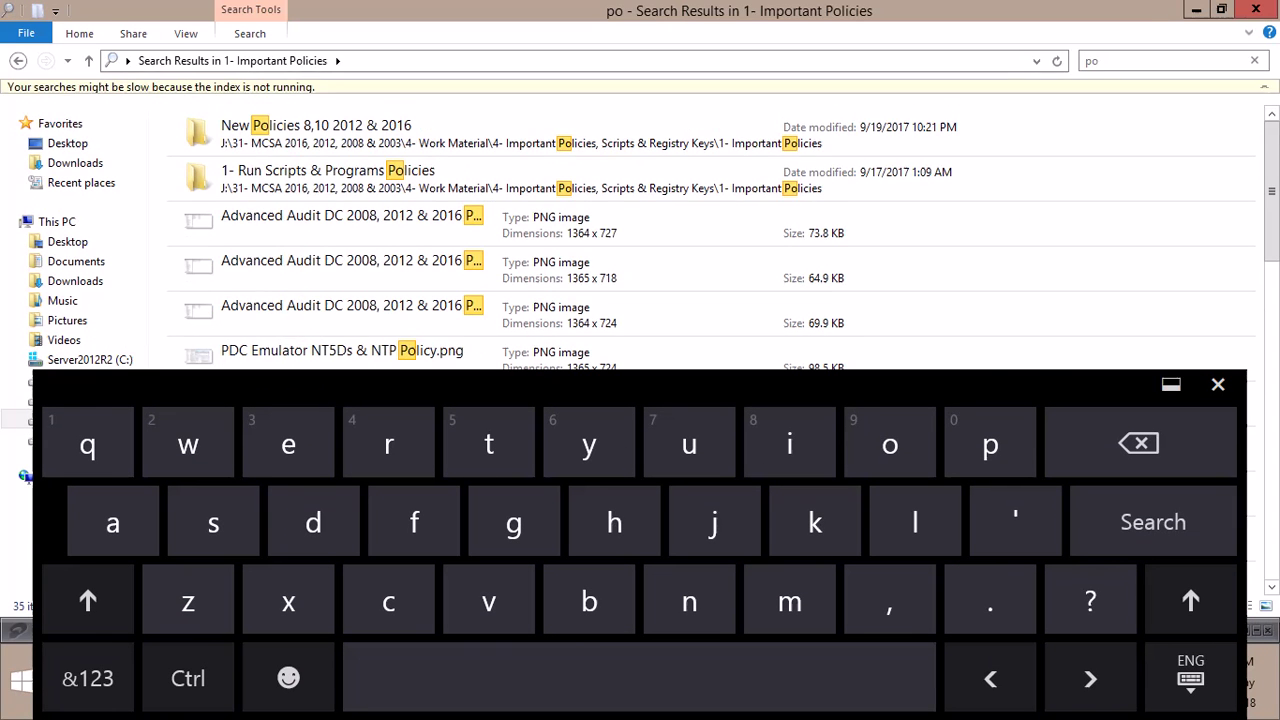
left_click(273, 451)
left_click(397, 452)
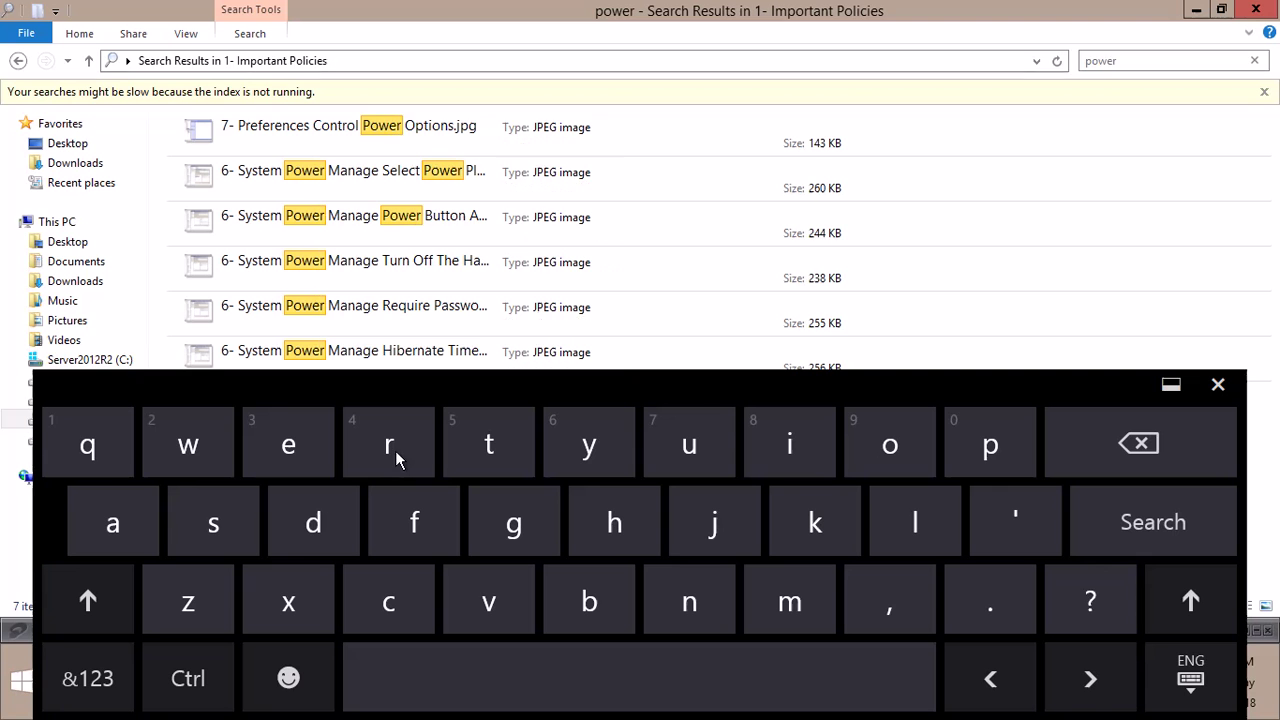
Run the search, hide the keyboard, and open 6- System Power Manage Select Power Plan.jpg.
left_click(1193, 593)
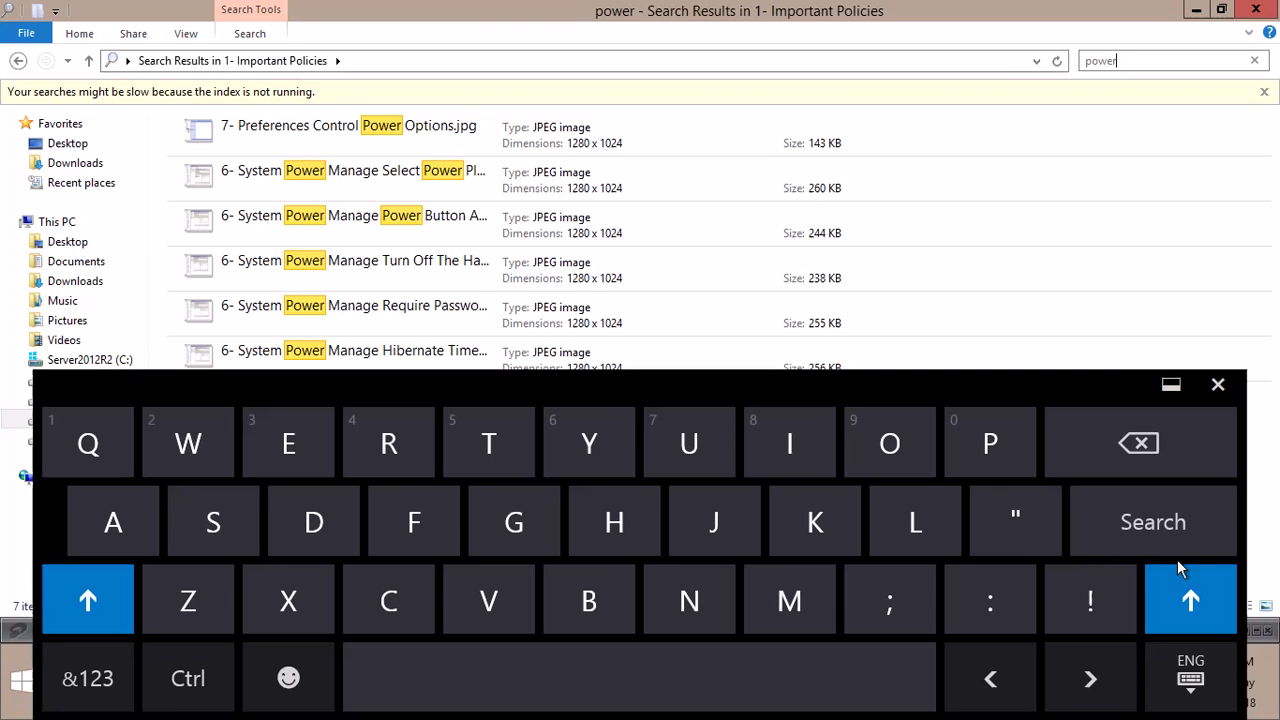
left_click(1104, 233)
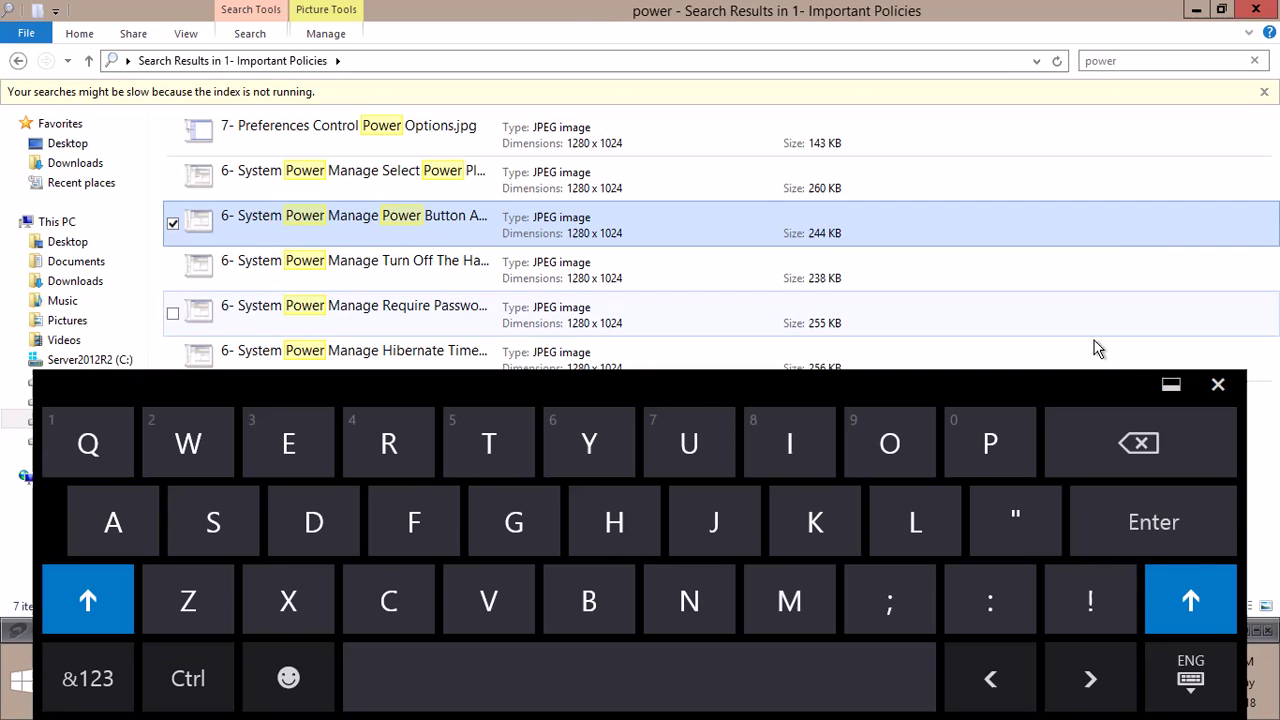
left_click(1170, 384)
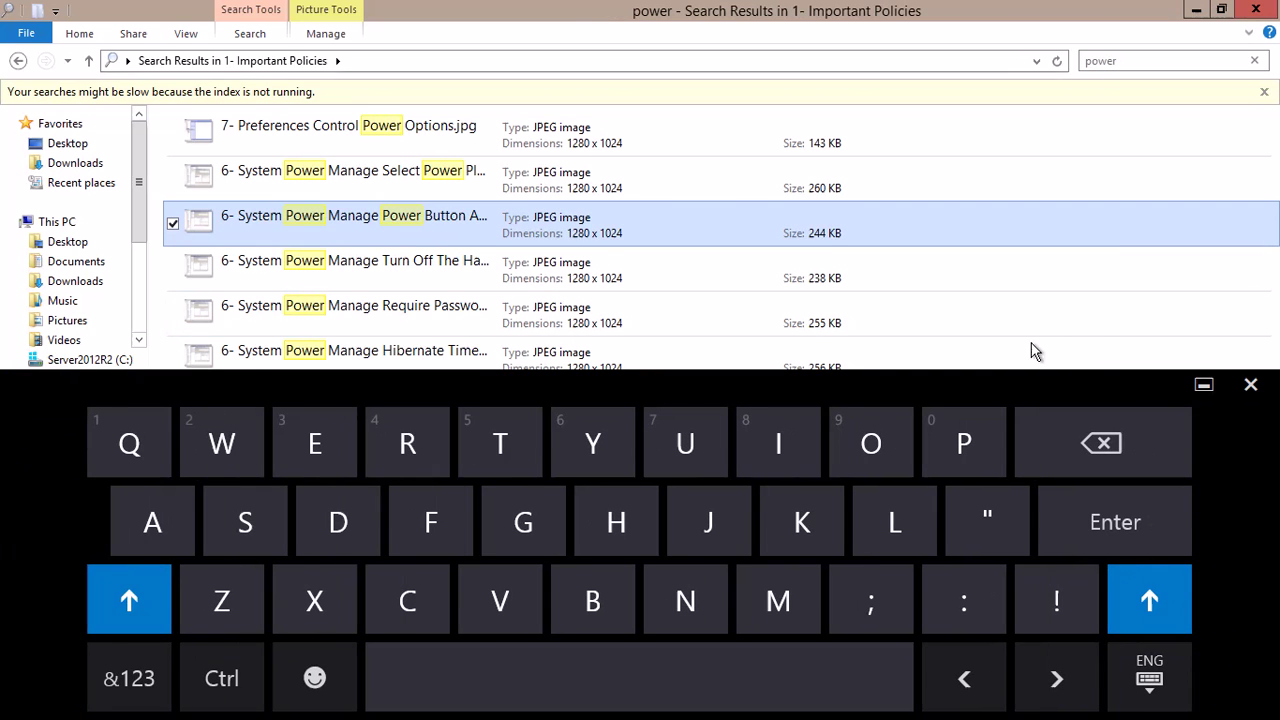
left_click(1203, 384)
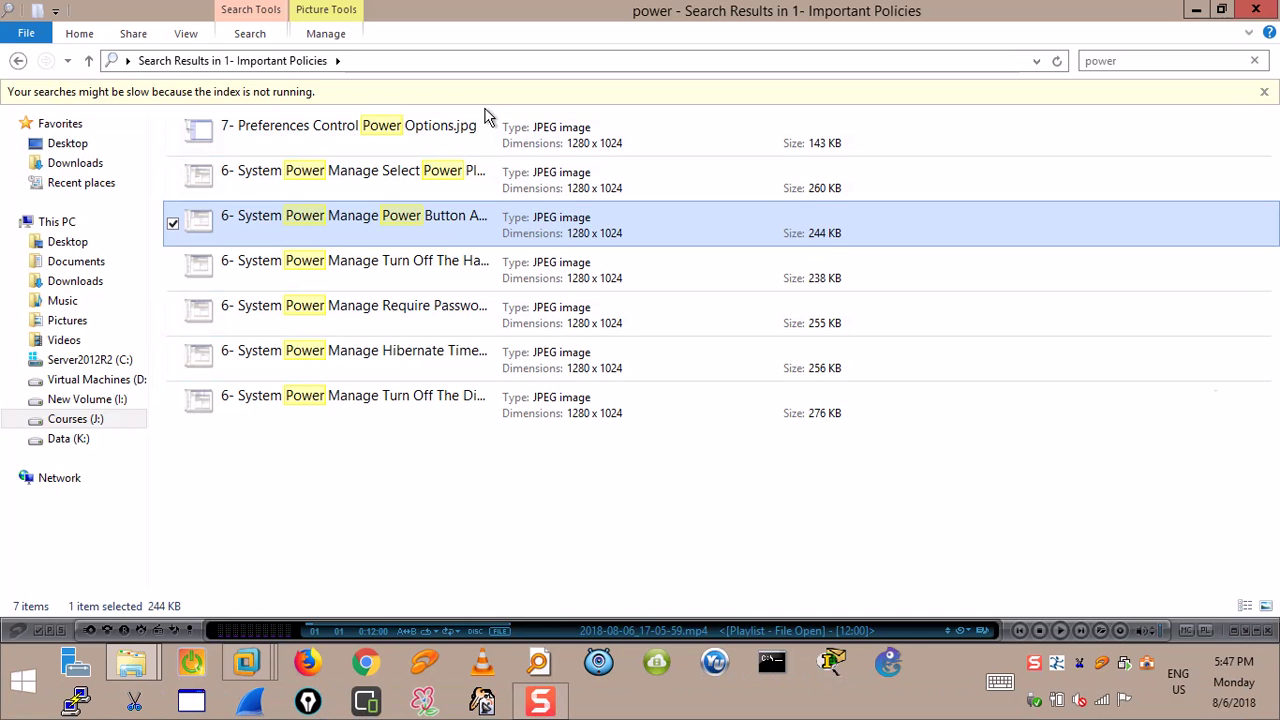
left_click(298, 174)
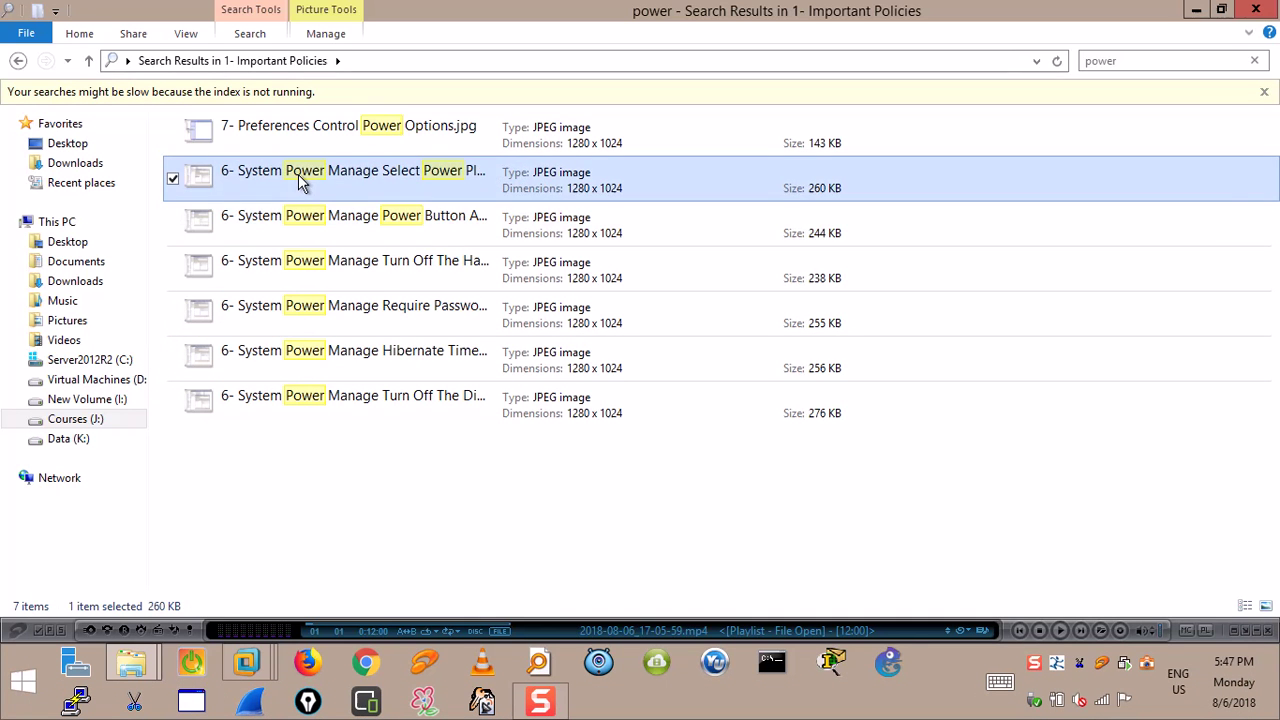
double_click(298, 174)
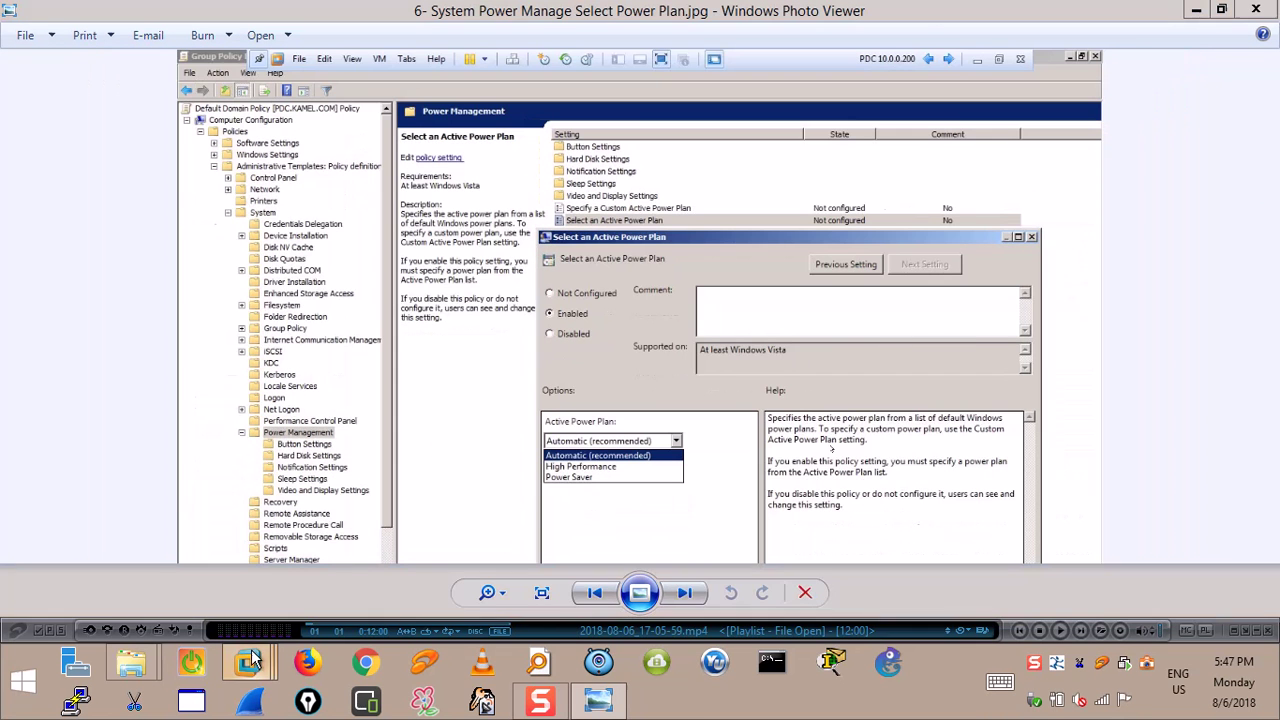
Return to the PDC's Group Policy editor and expand System > Power Management.
mouse_move(247, 662)
left_click(315, 505)
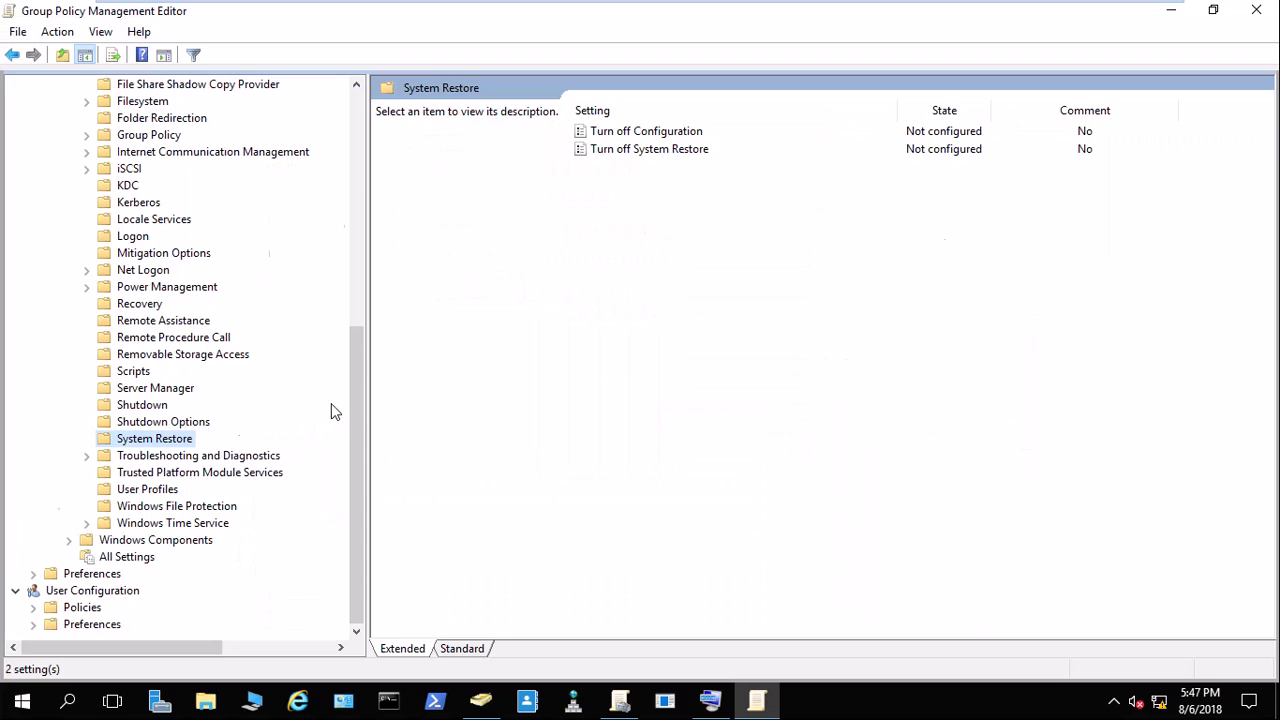
scroll(167, 345, "up", 8)
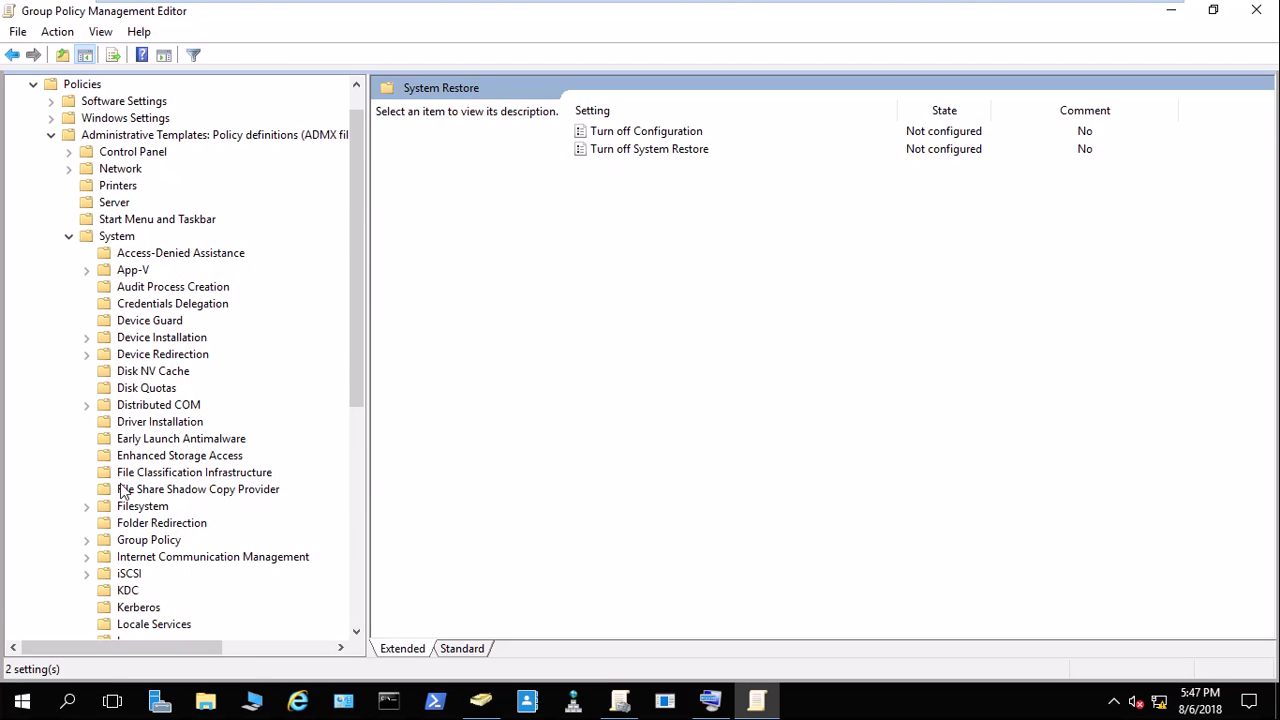
scroll(130, 400, "down", 5)
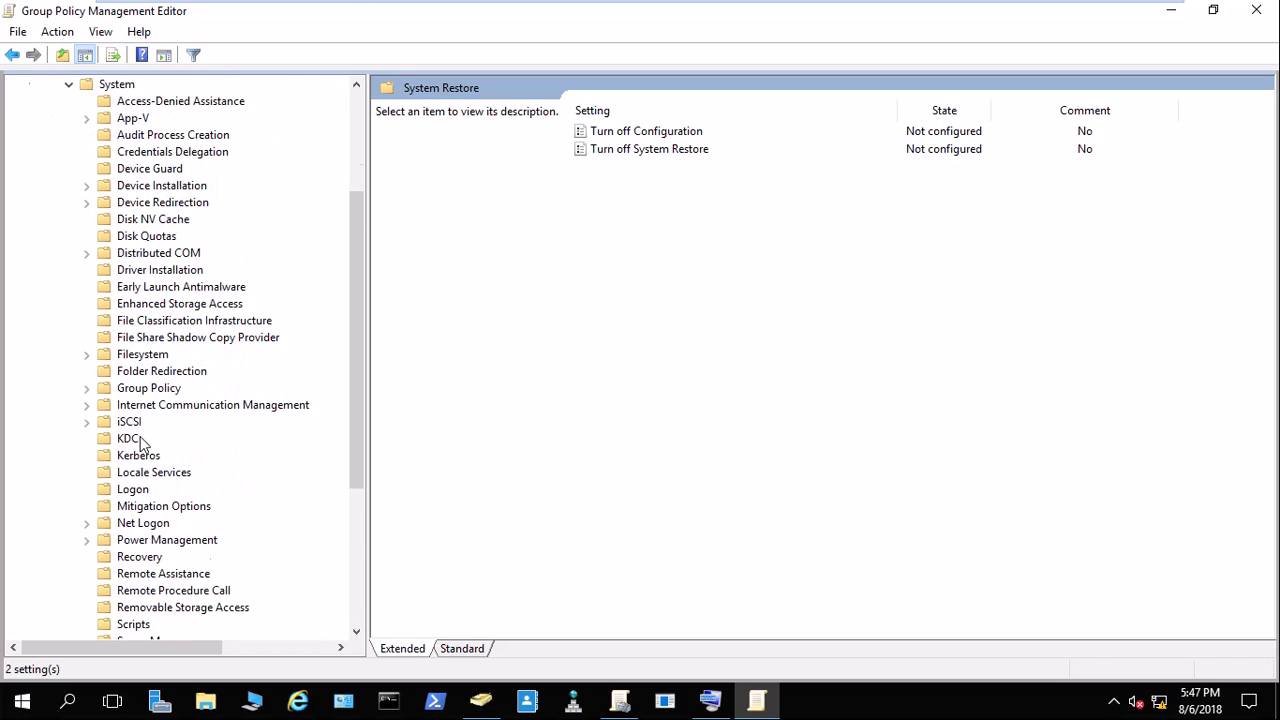
double_click(140, 443)
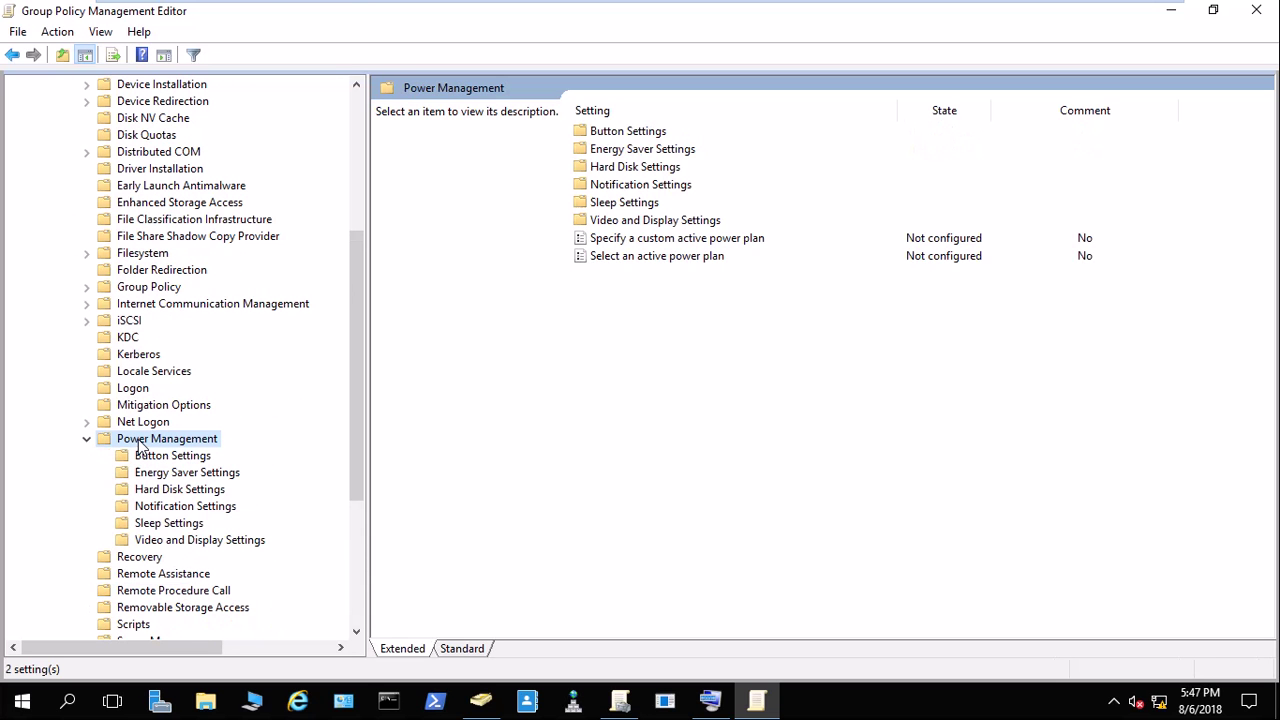
On the Windows 7 VM, open Control Panel maximized and go to System and Security.
mouse_move(640, 3)
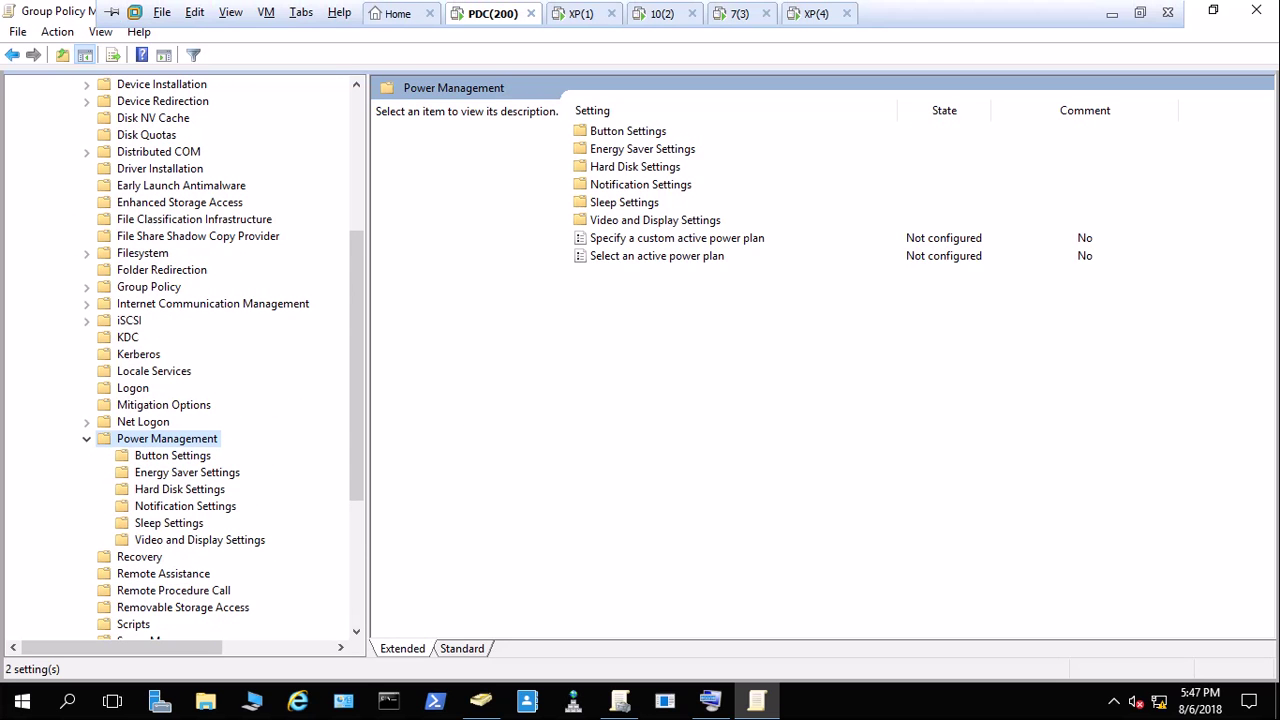
left_click(740, 15)
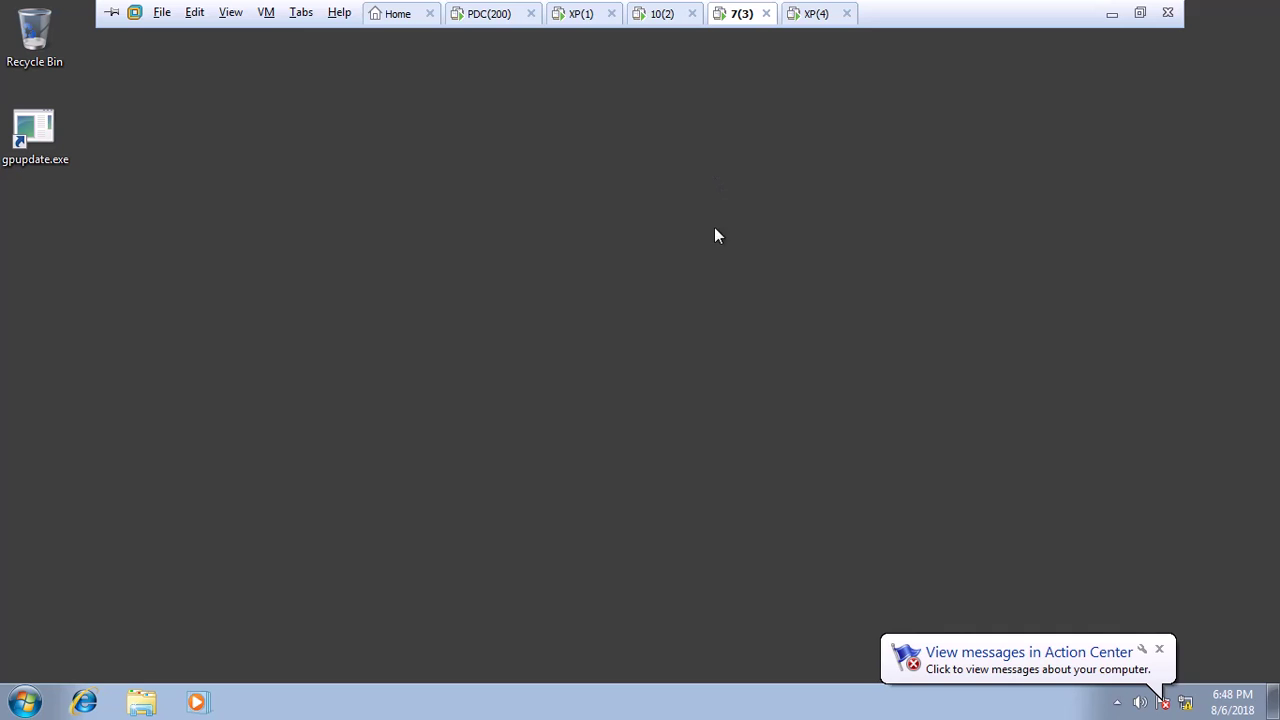
left_click(24, 702)
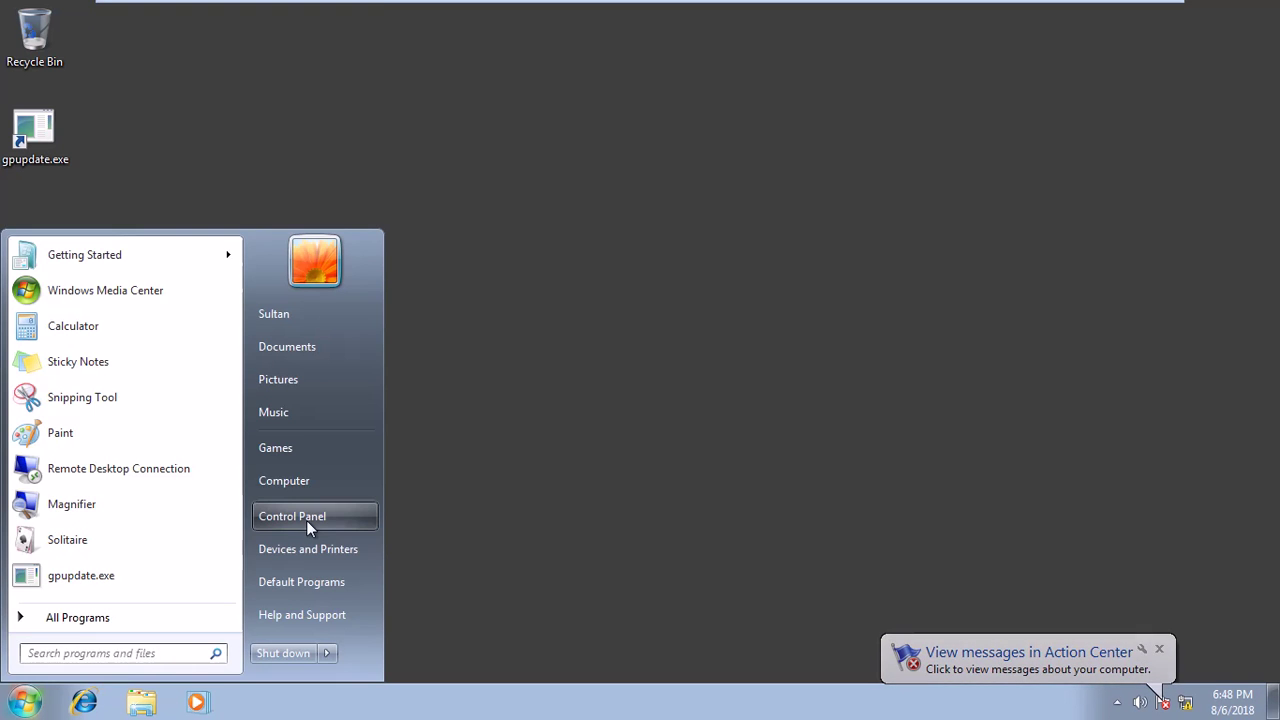
left_click(306, 520)
left_click(990, 89)
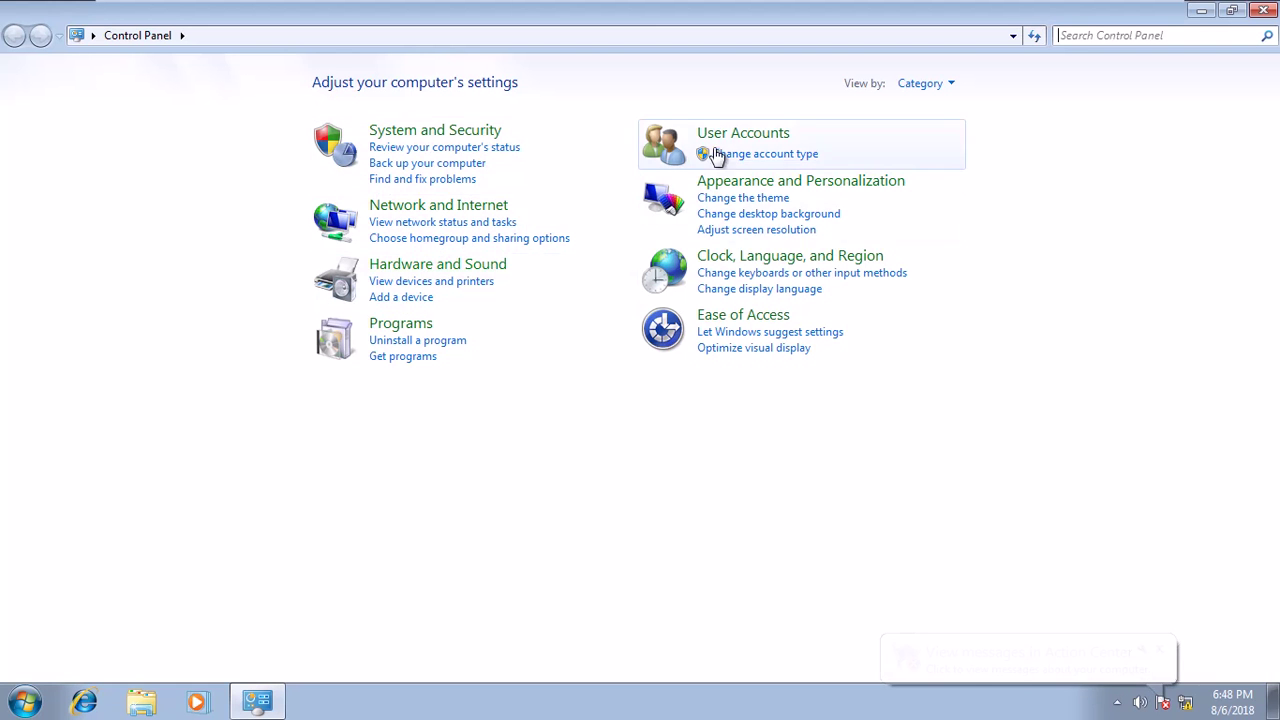
left_click(449, 131)
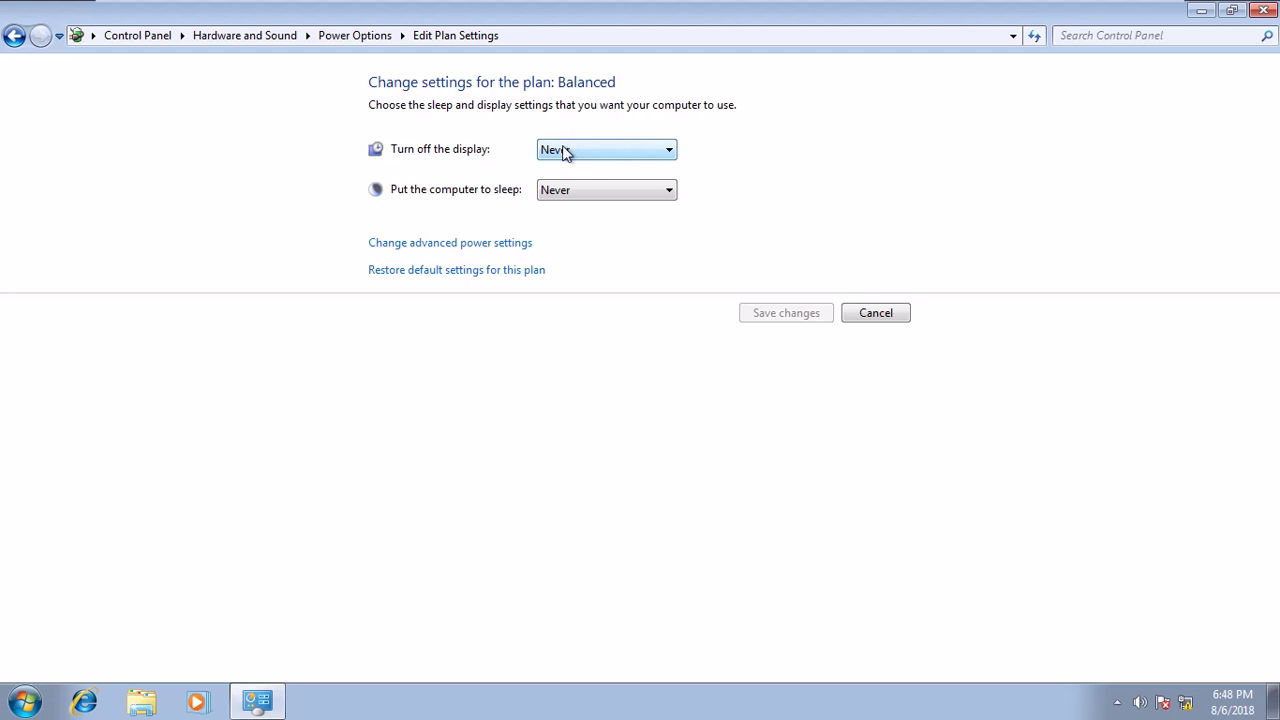
Check the Balanced plan's display and sleep timeouts, leaving both at Never.
left_click(585, 149)
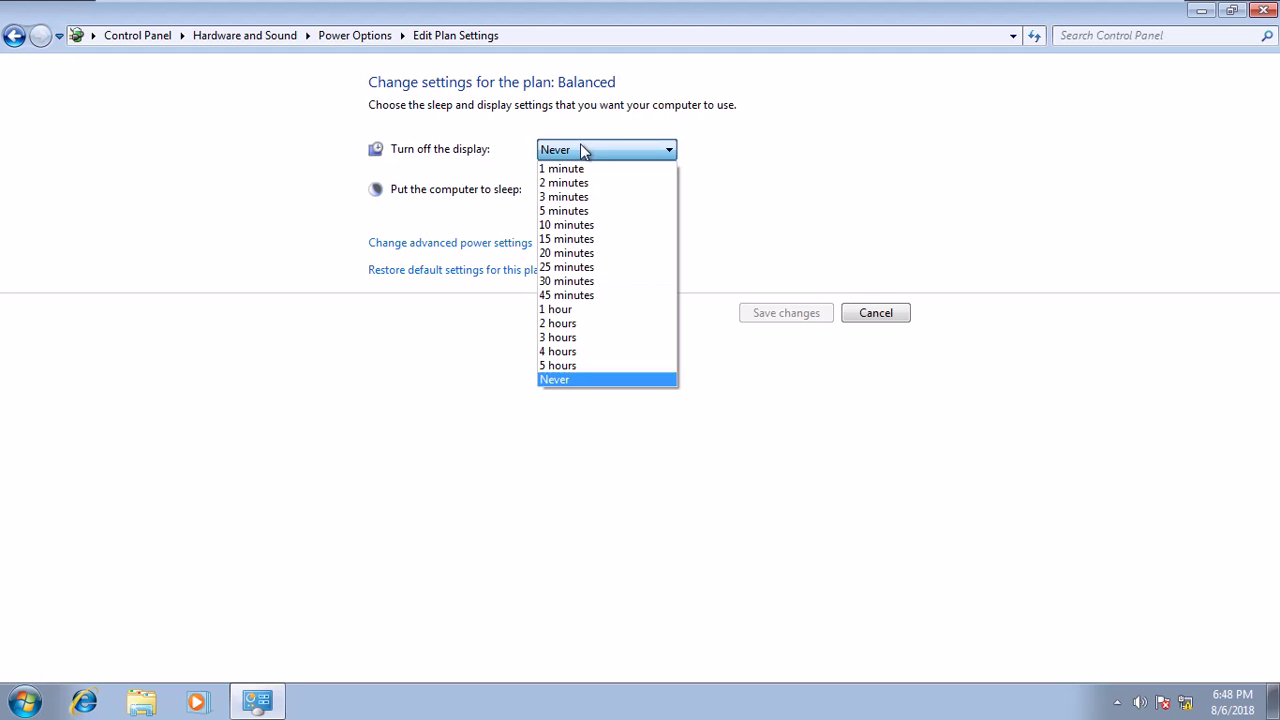
left_click(582, 198)
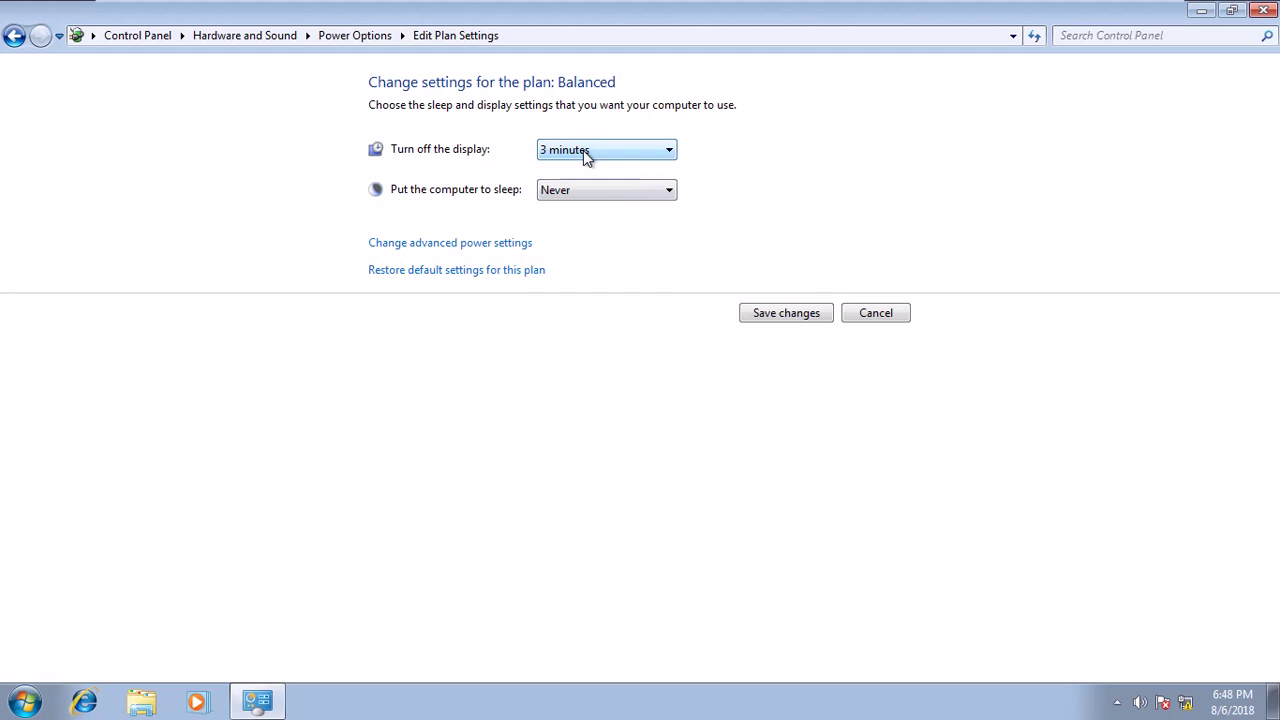
left_click(583, 150)
left_click(578, 380)
left_click(580, 191)
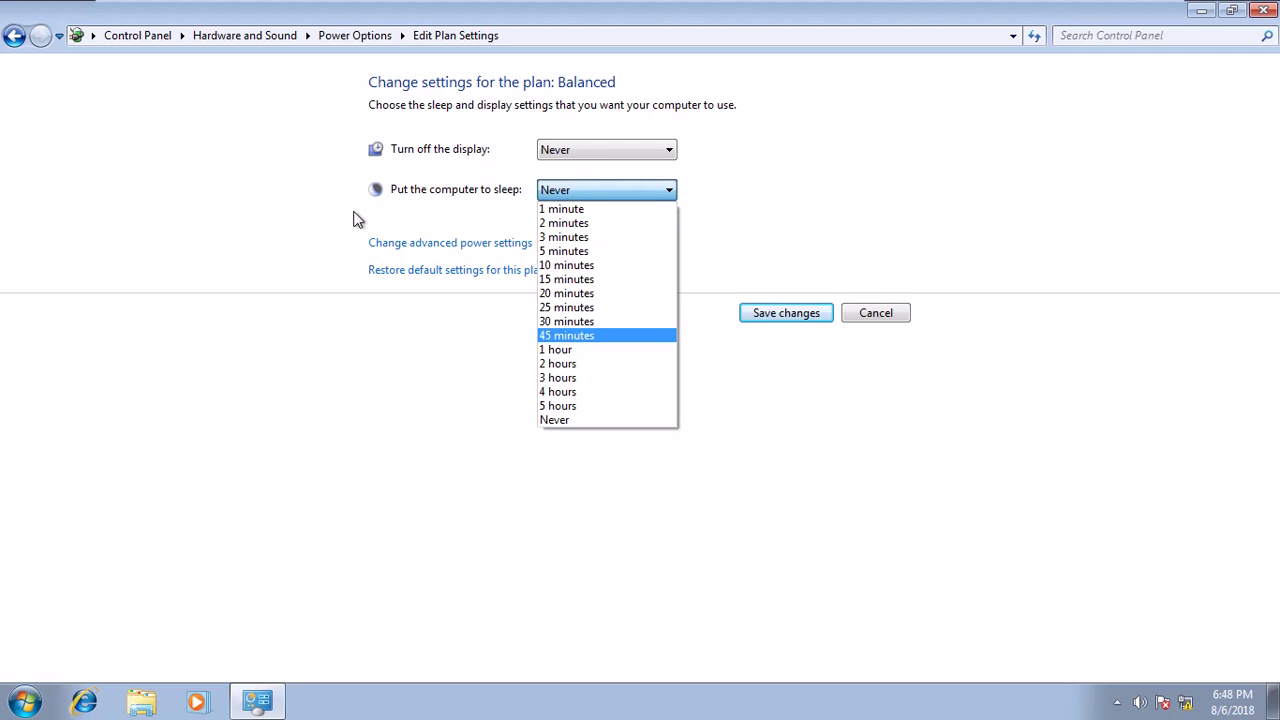
left_click(294, 178)
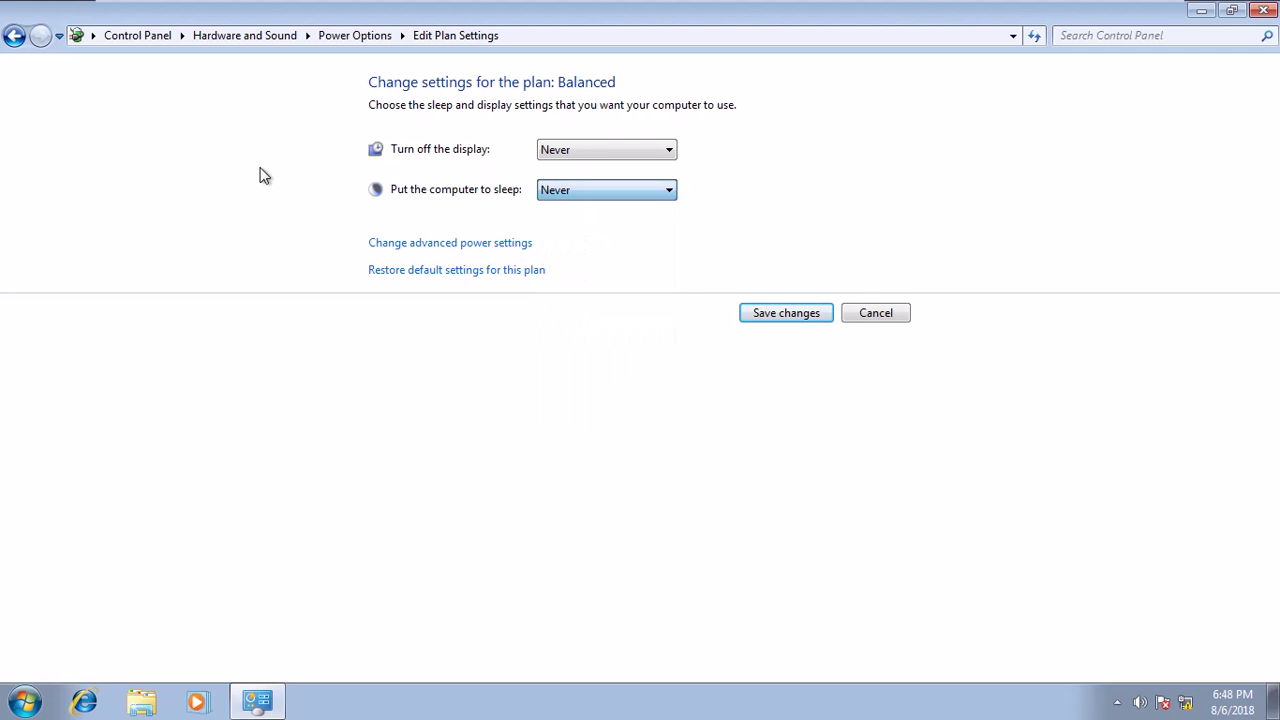
Open the advanced power settings and reveal Sleep > Sleep after, set to Never.
left_click(425, 244)
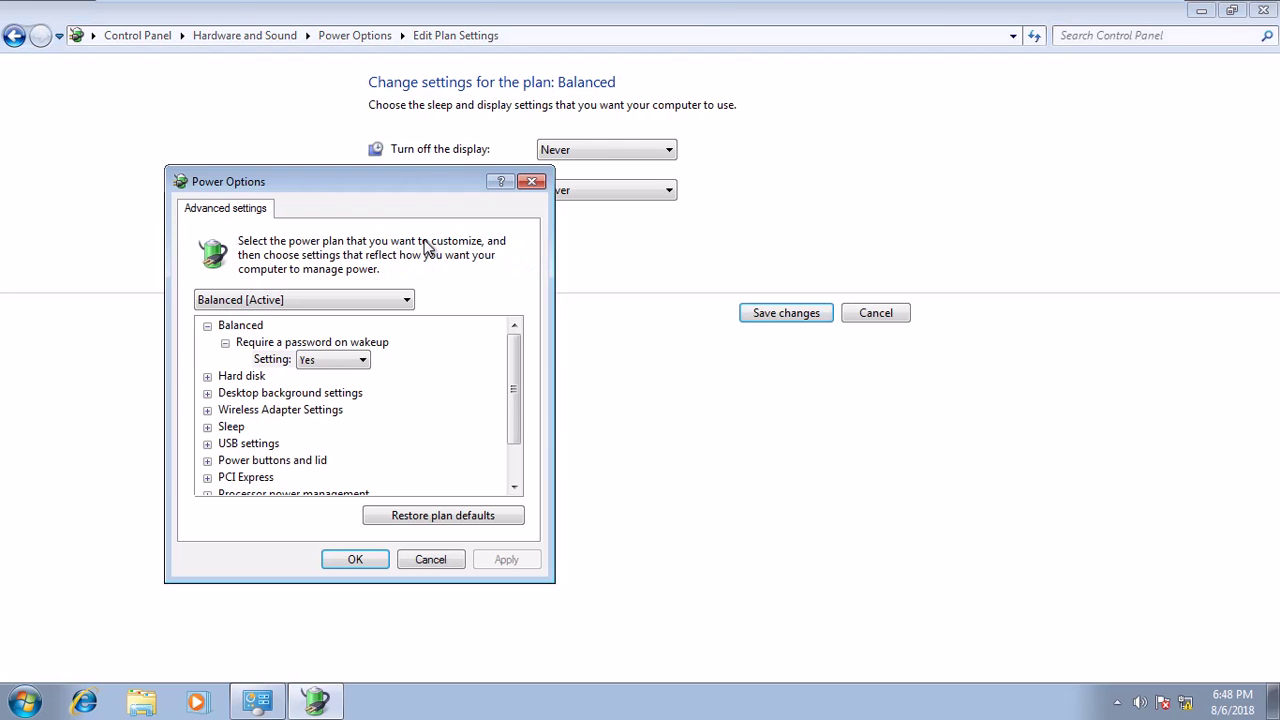
left_click_drag(417, 181, 454, 101)
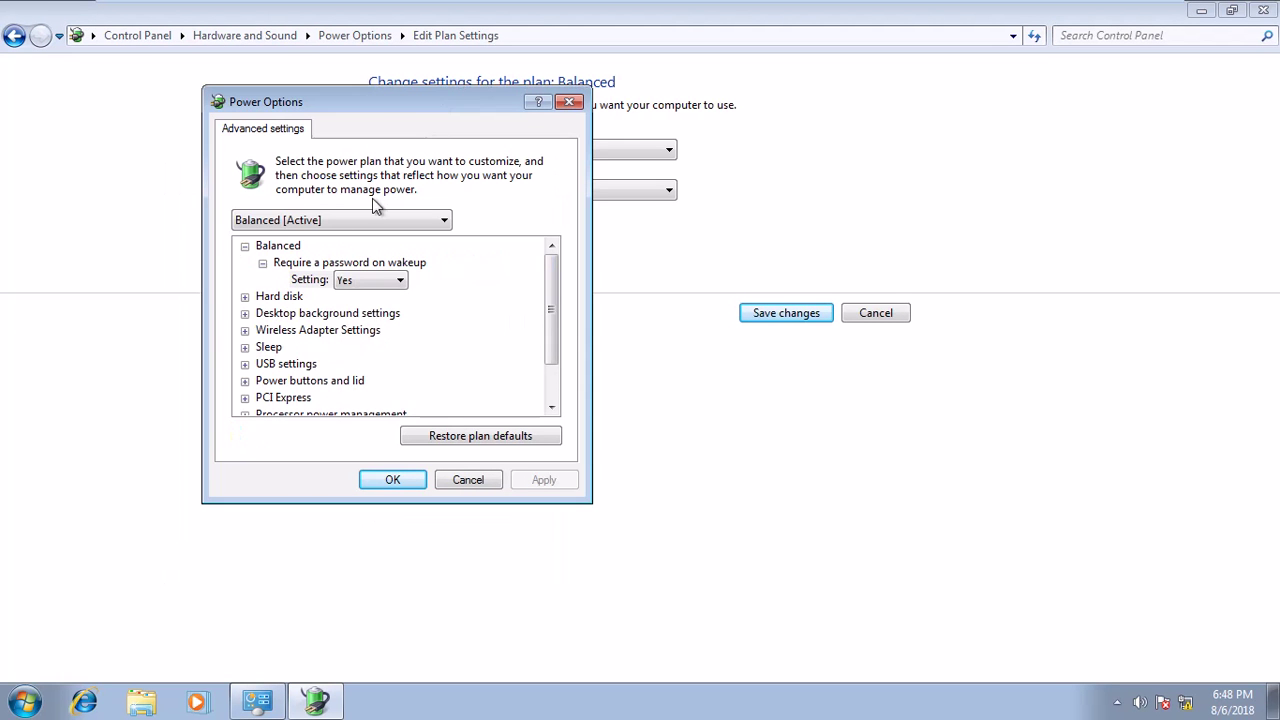
left_click(246, 347)
scroll(252, 345, "down", 1)
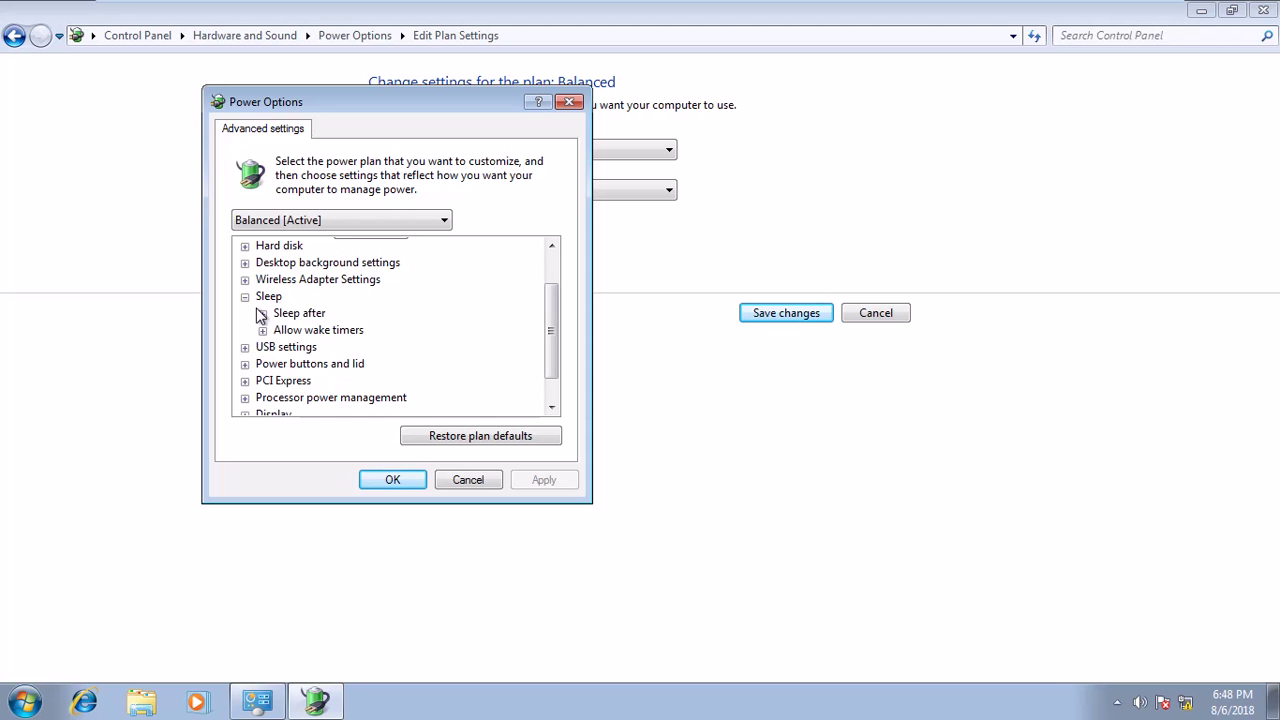
left_click(262, 313)
scroll(257, 331, "down", 1)
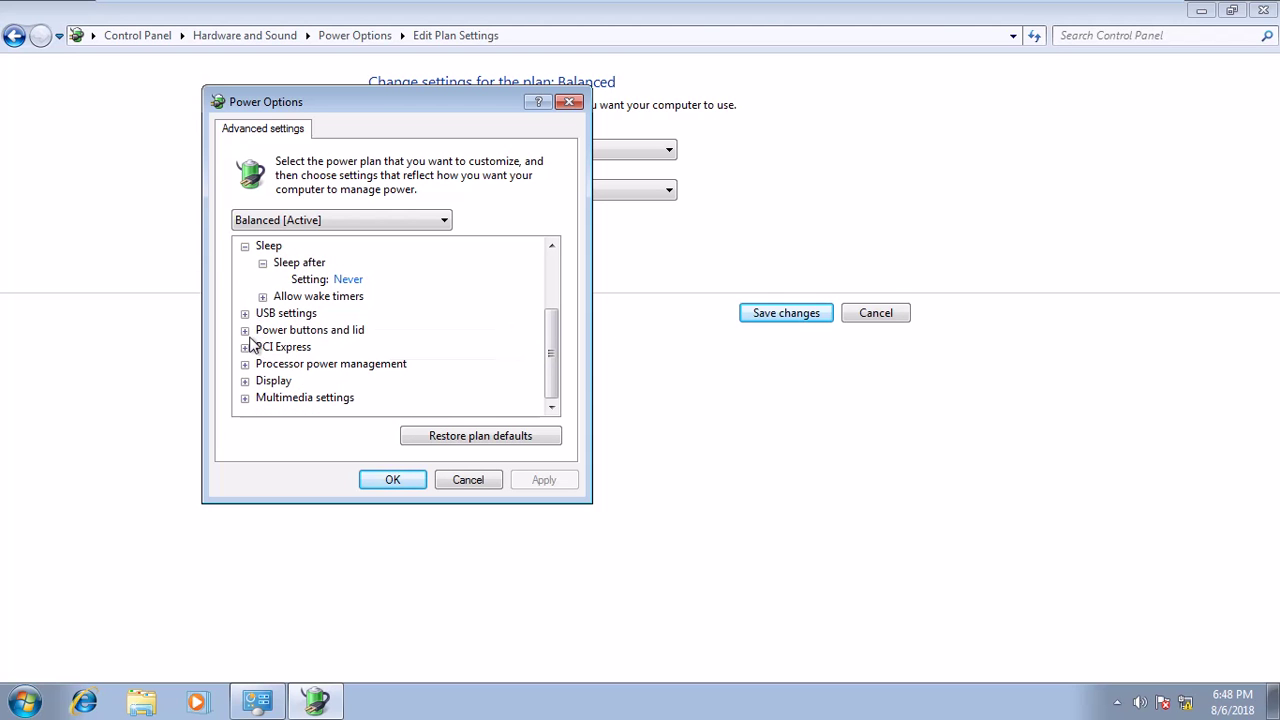
Inspect Power buttons and lid > Power button action, leaving it at Shut down.
left_click(245, 330)
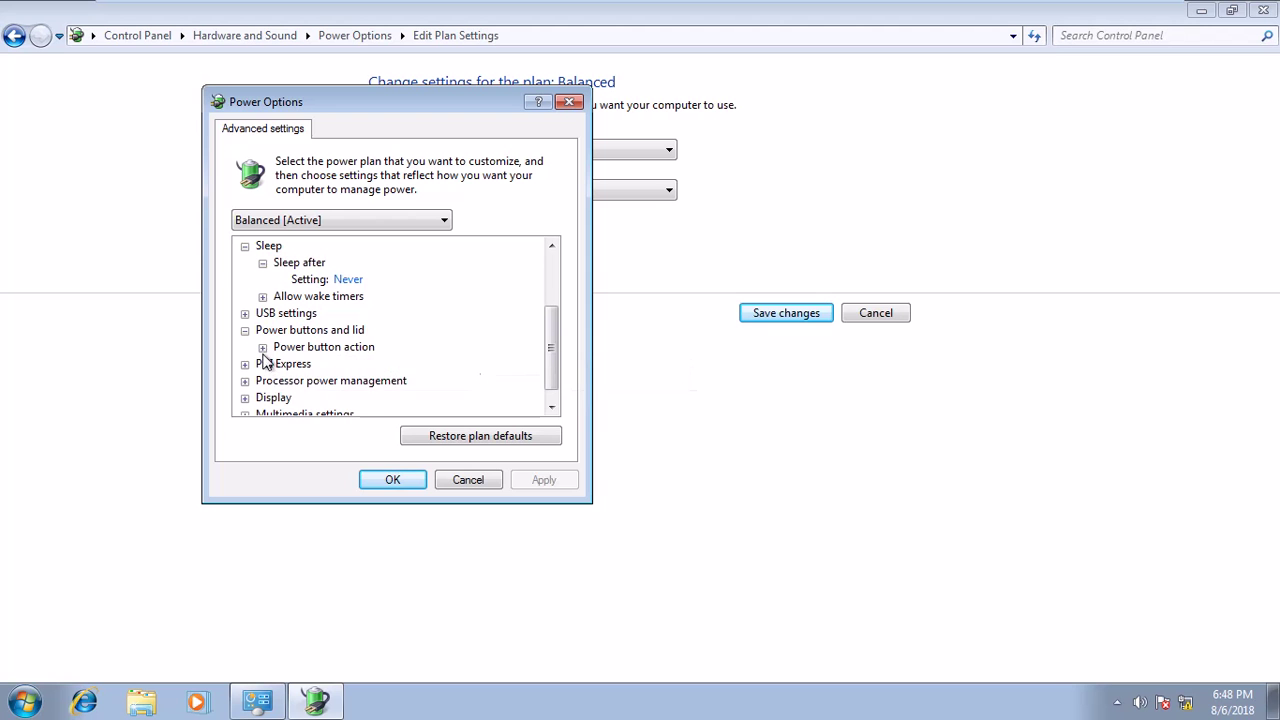
left_click(263, 348)
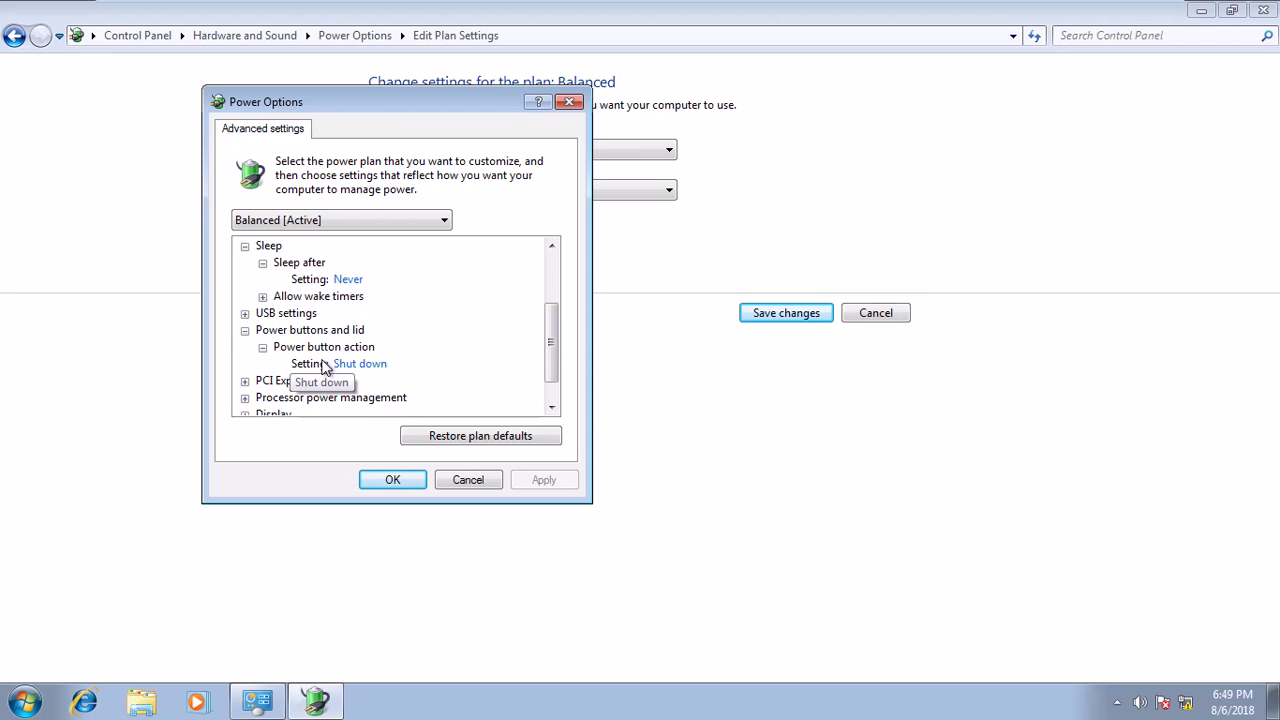
left_click(366, 365)
left_click(368, 366)
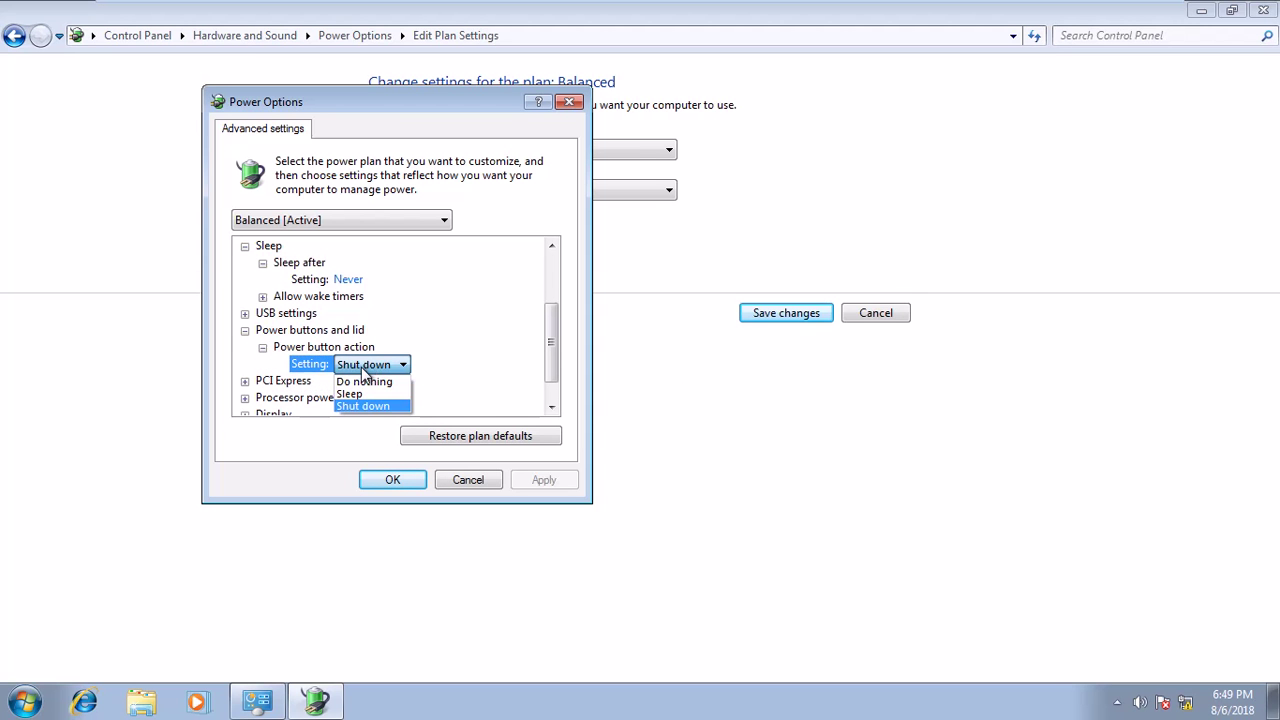
left_click(435, 358)
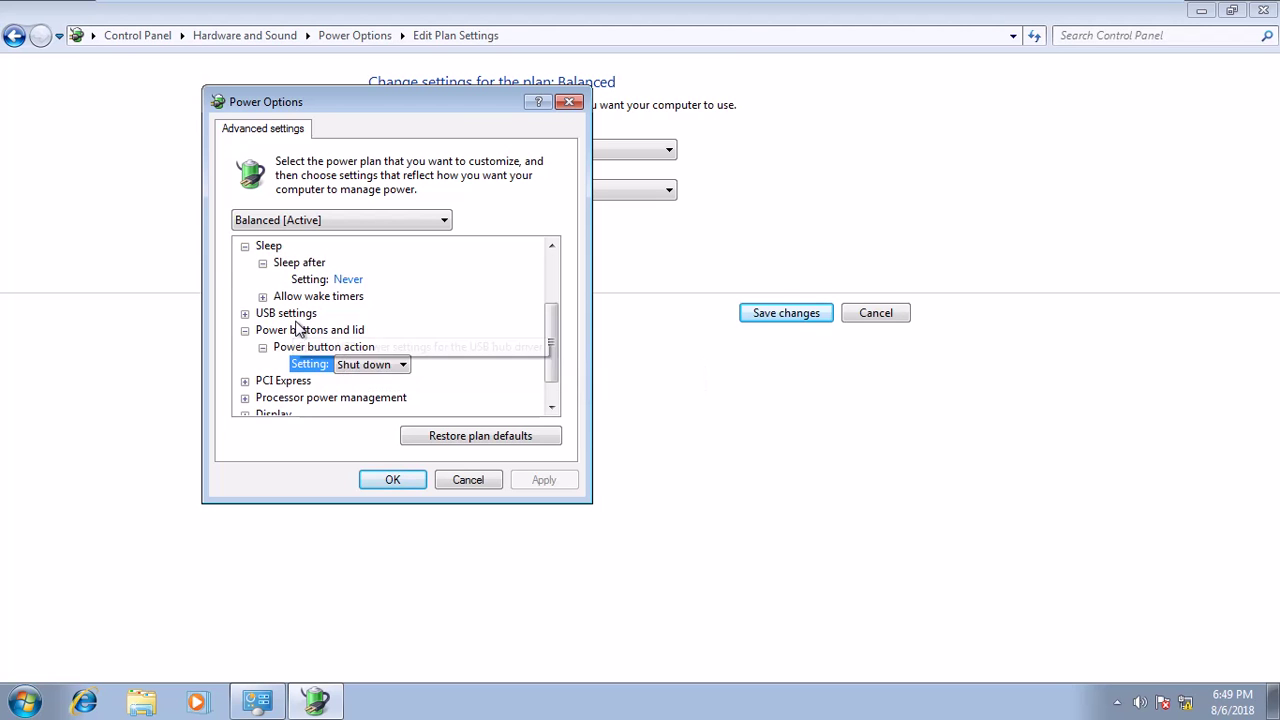
left_click(294, 314)
left_click(296, 330)
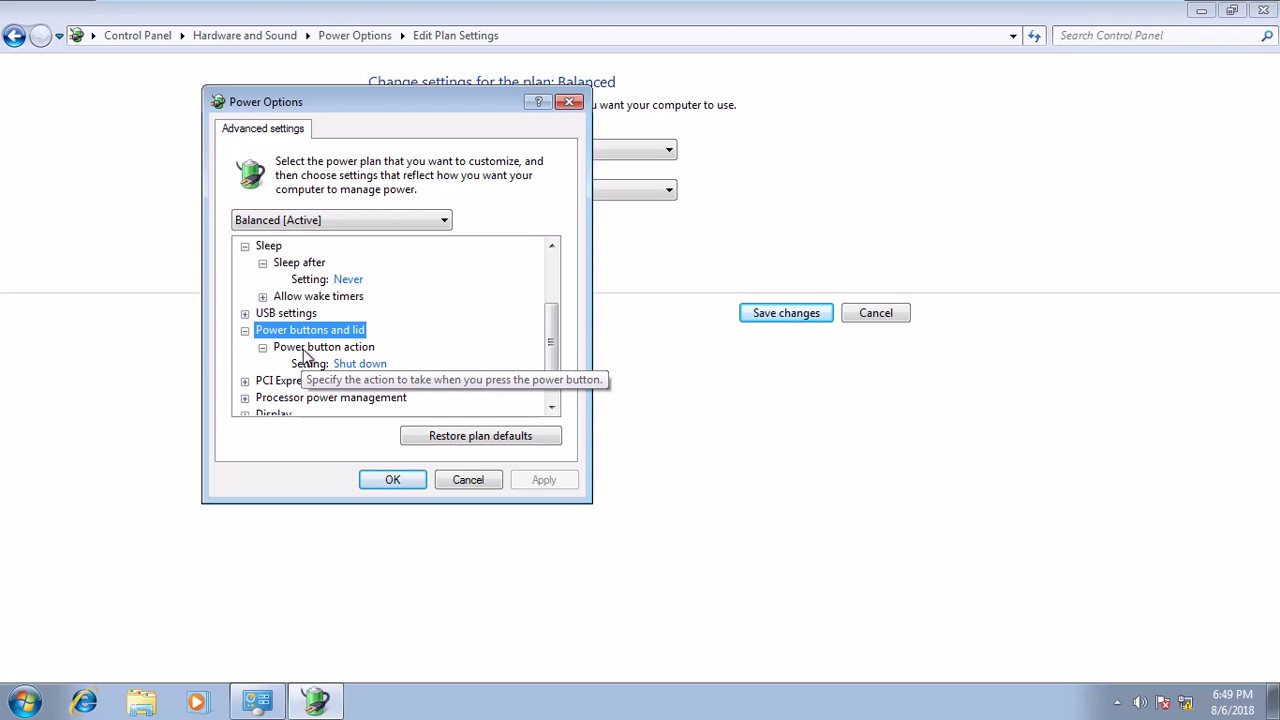
scroll(305, 365, "down", 1)
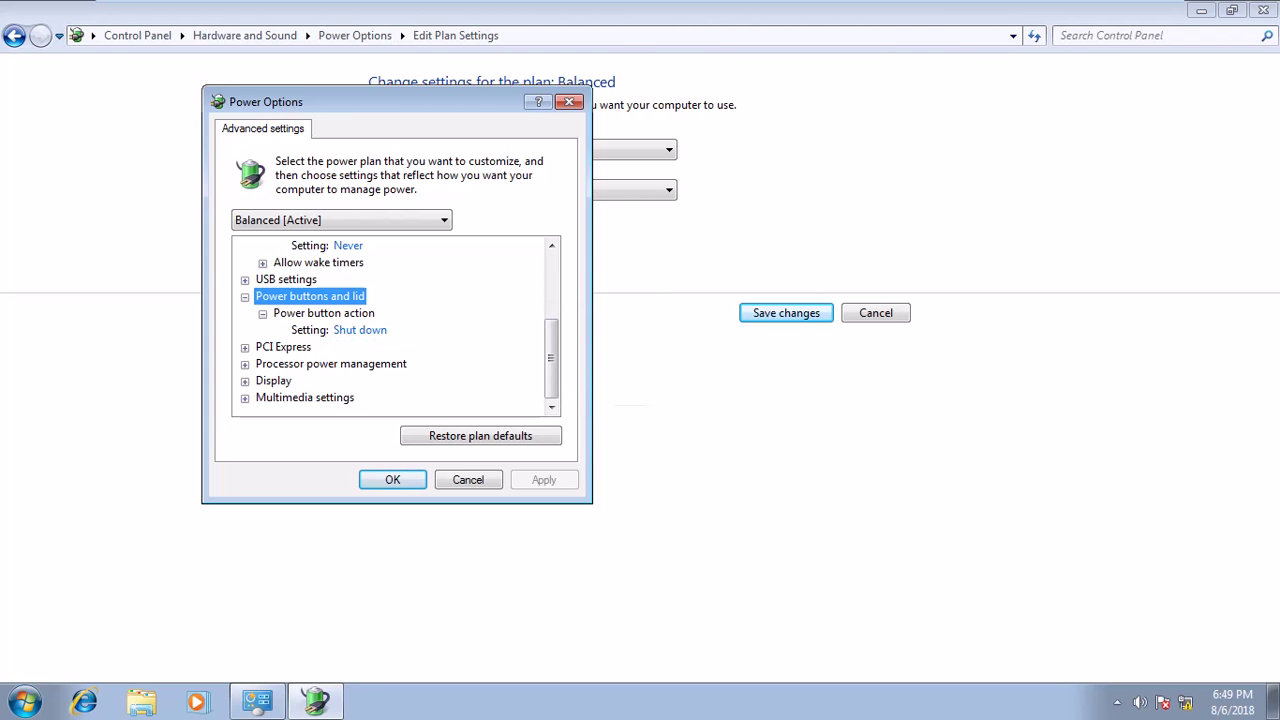
mouse_move(320, 2)
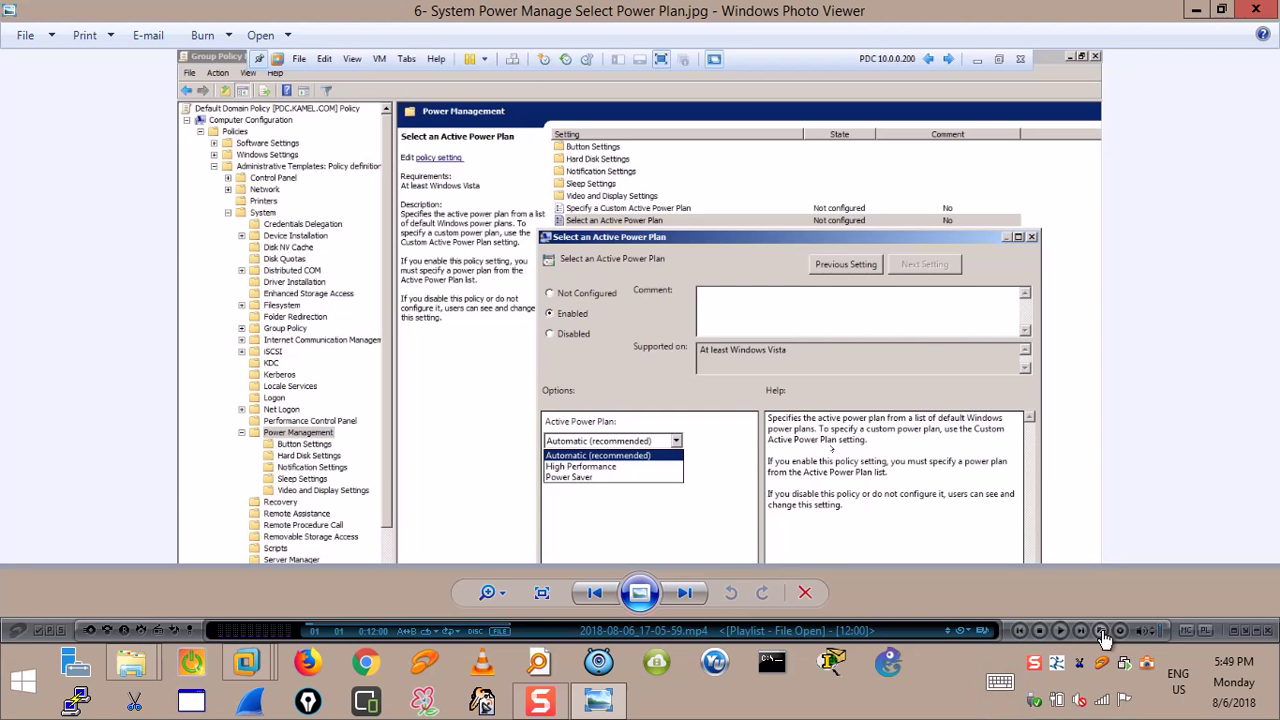
On the host, go through Control Panel > Power Options to the Balanced plan's advanced settings.
right_click(18, 684)
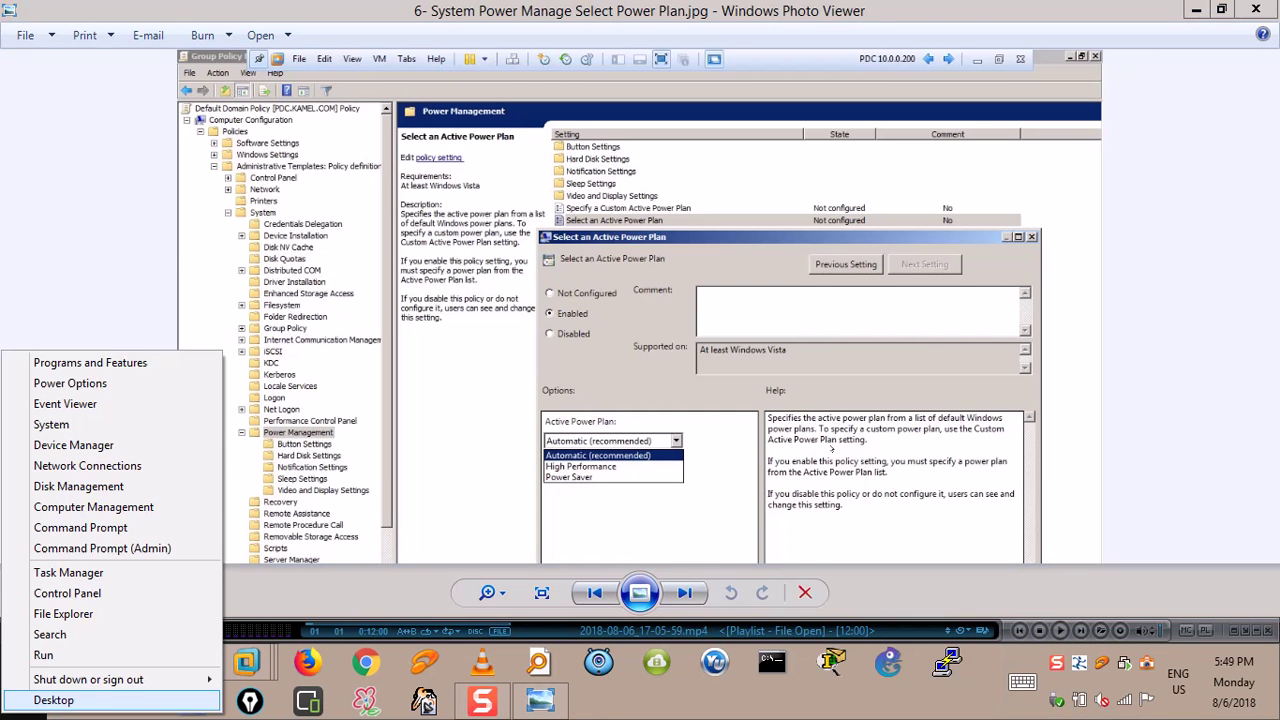
left_click(67, 593)
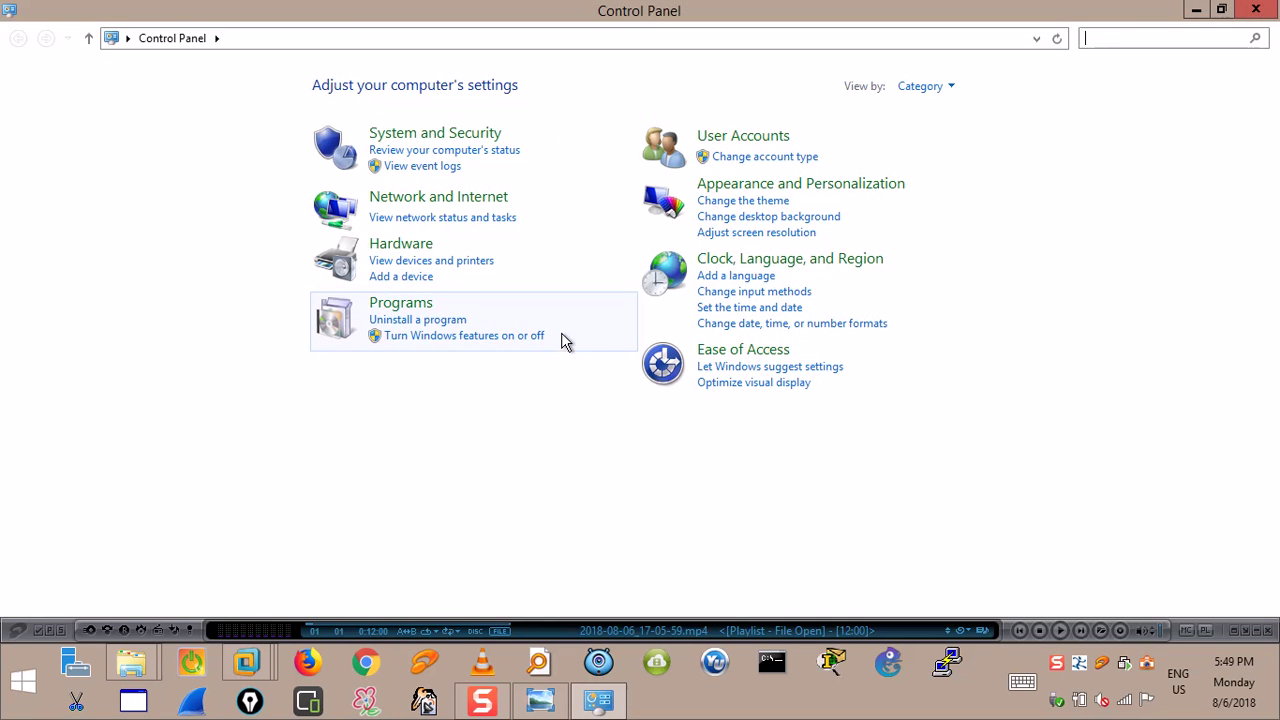
left_click(483, 139)
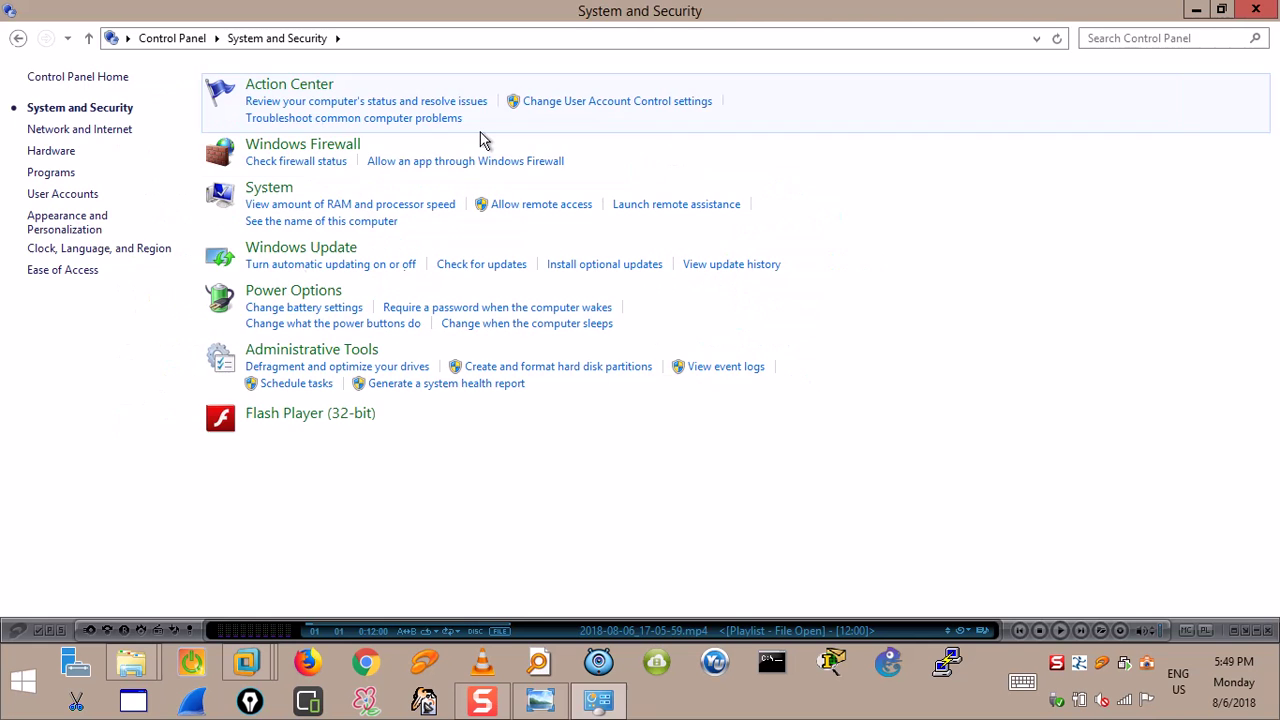
left_click(293, 292)
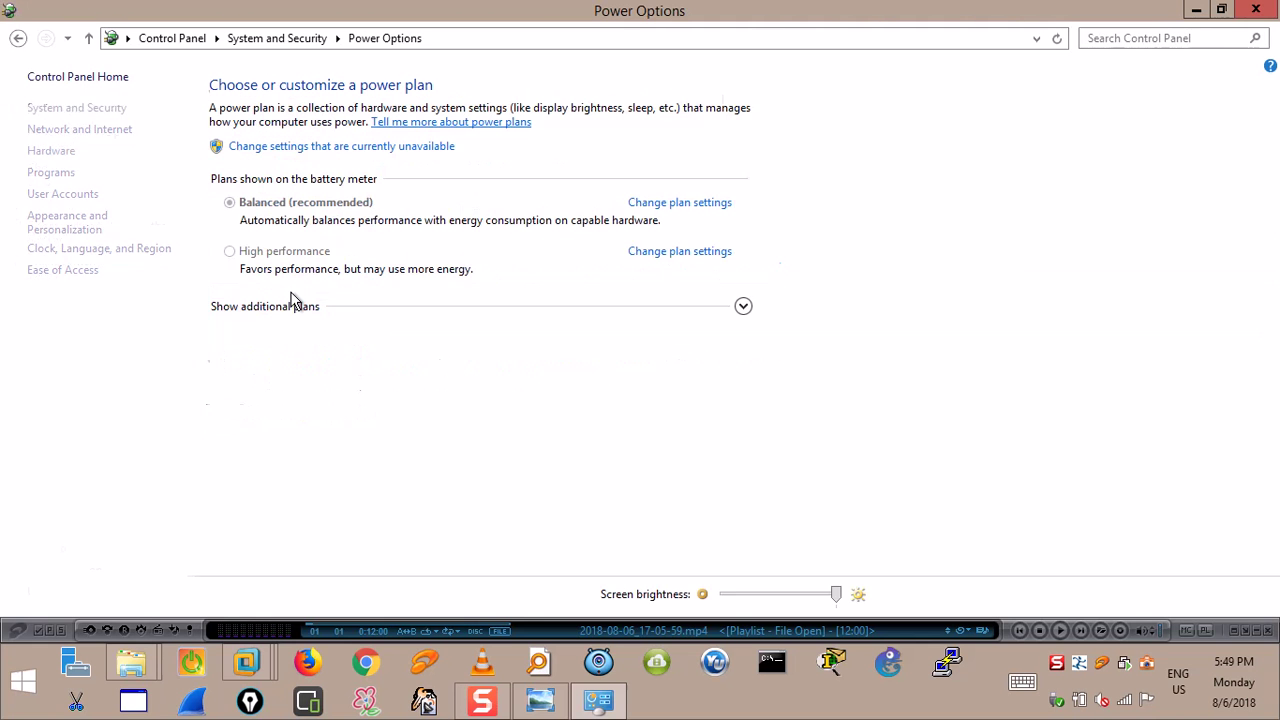
left_click(688, 206)
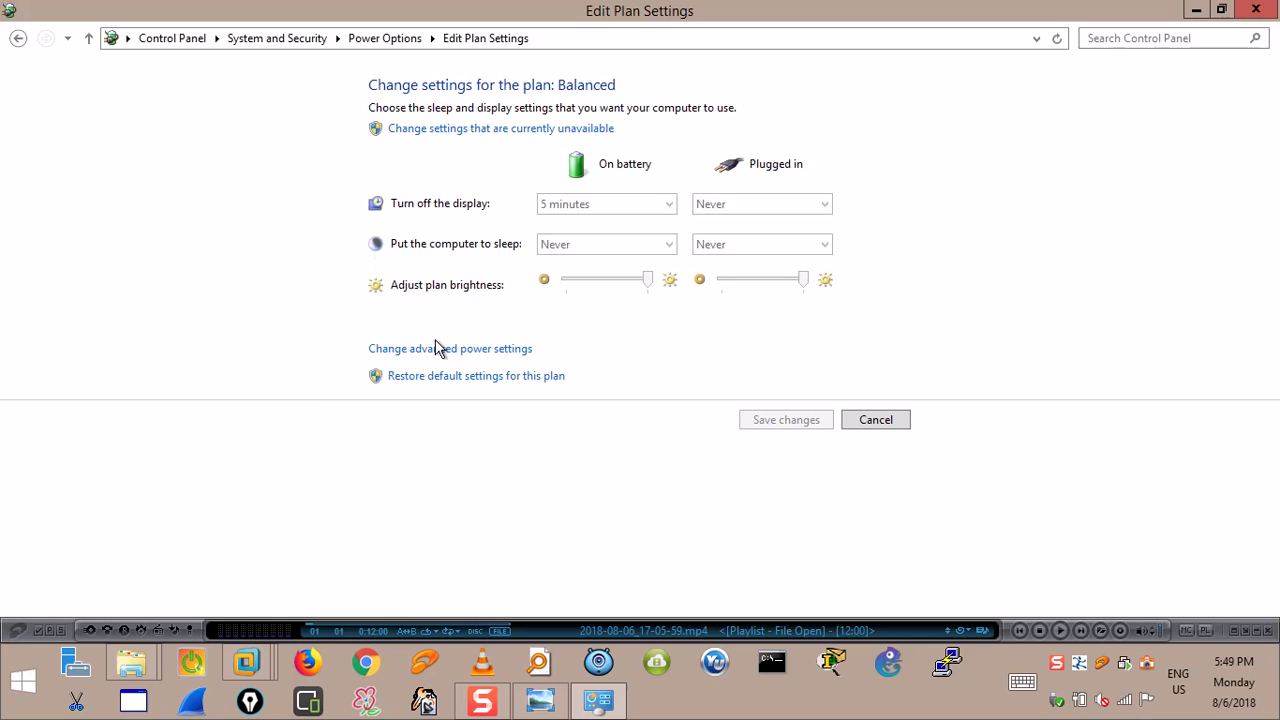
left_click(437, 348)
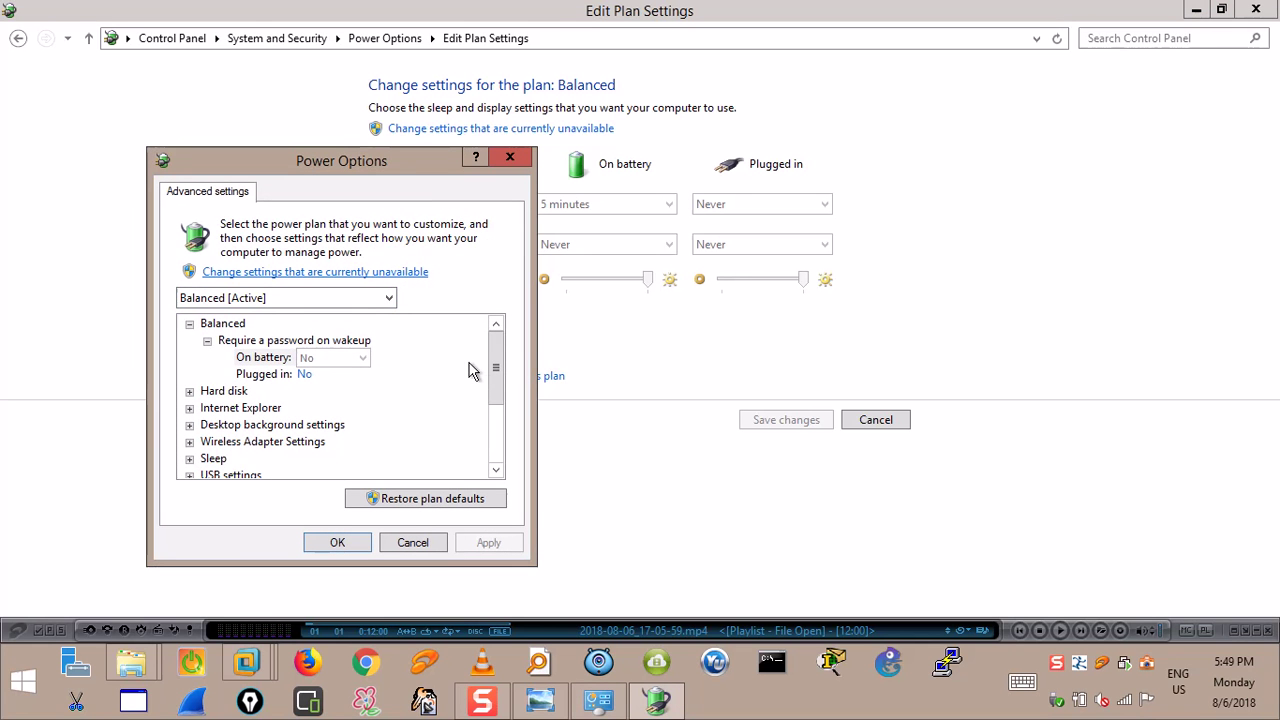
Set Lid close action to Do nothing on battery and plugged in, and apply.
left_click_drag(497, 389, 500, 445)
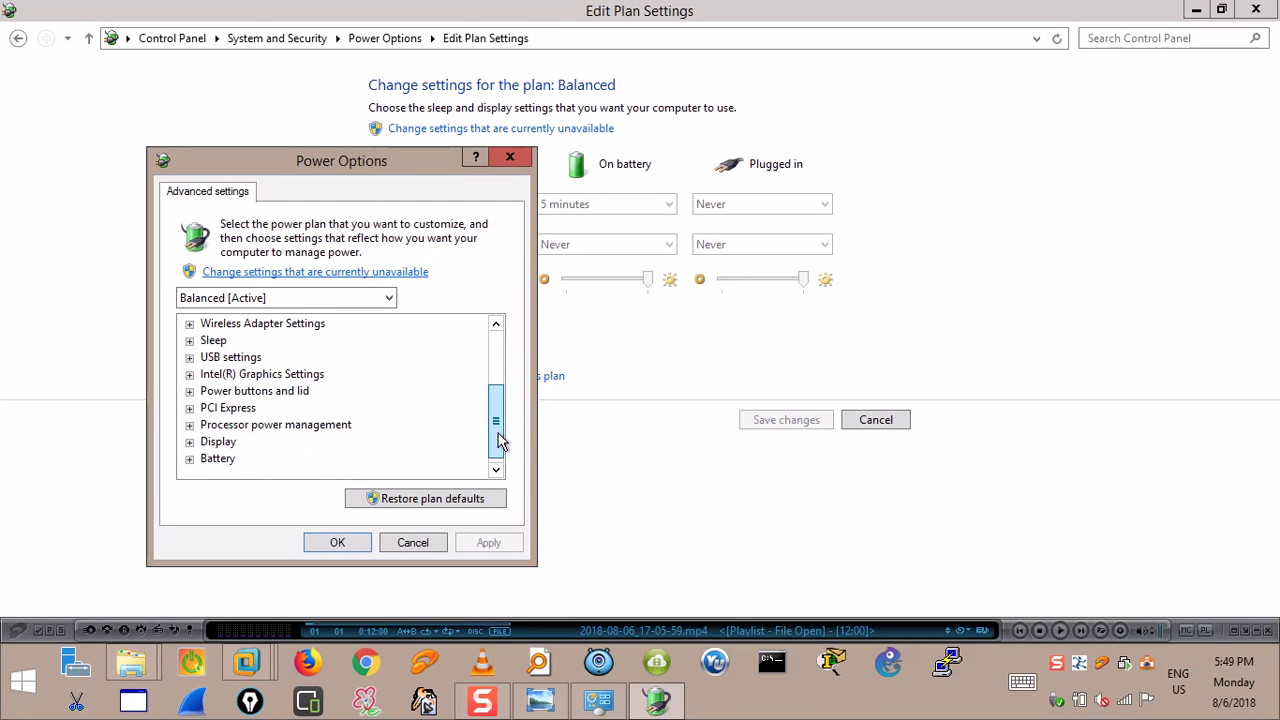
left_click(189, 391)
left_click(215, 410)
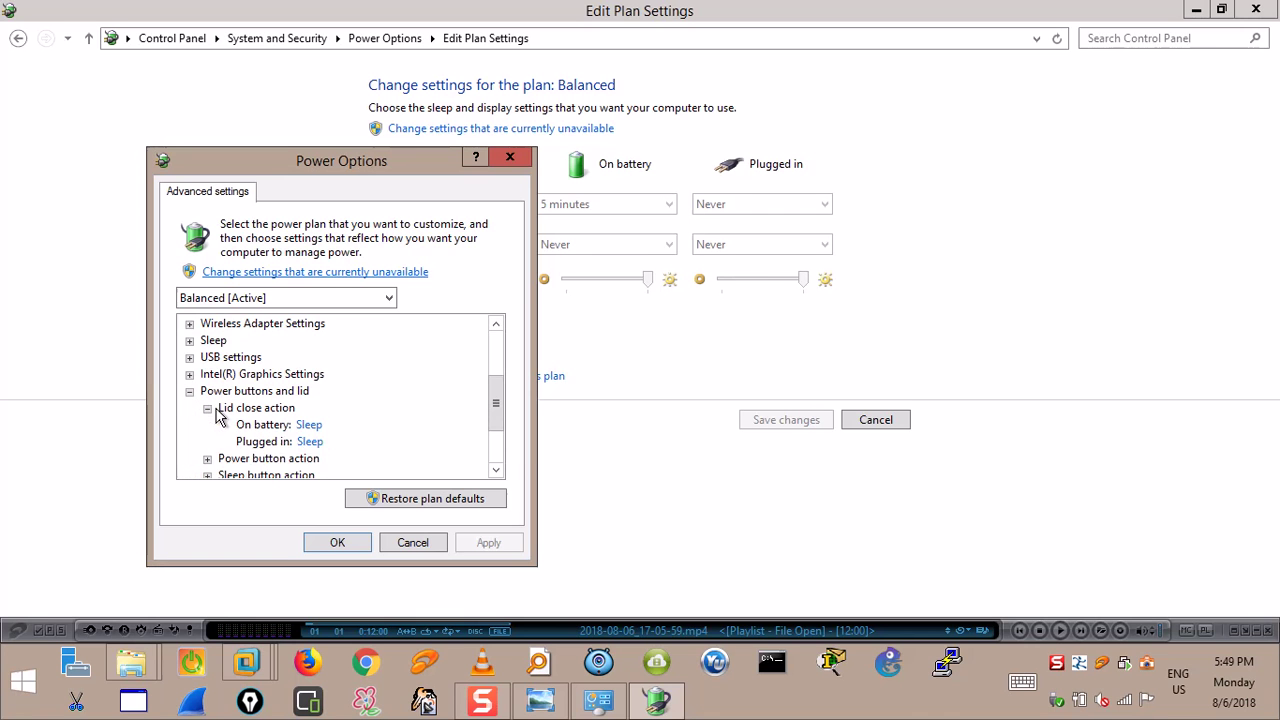
left_click(312, 425)
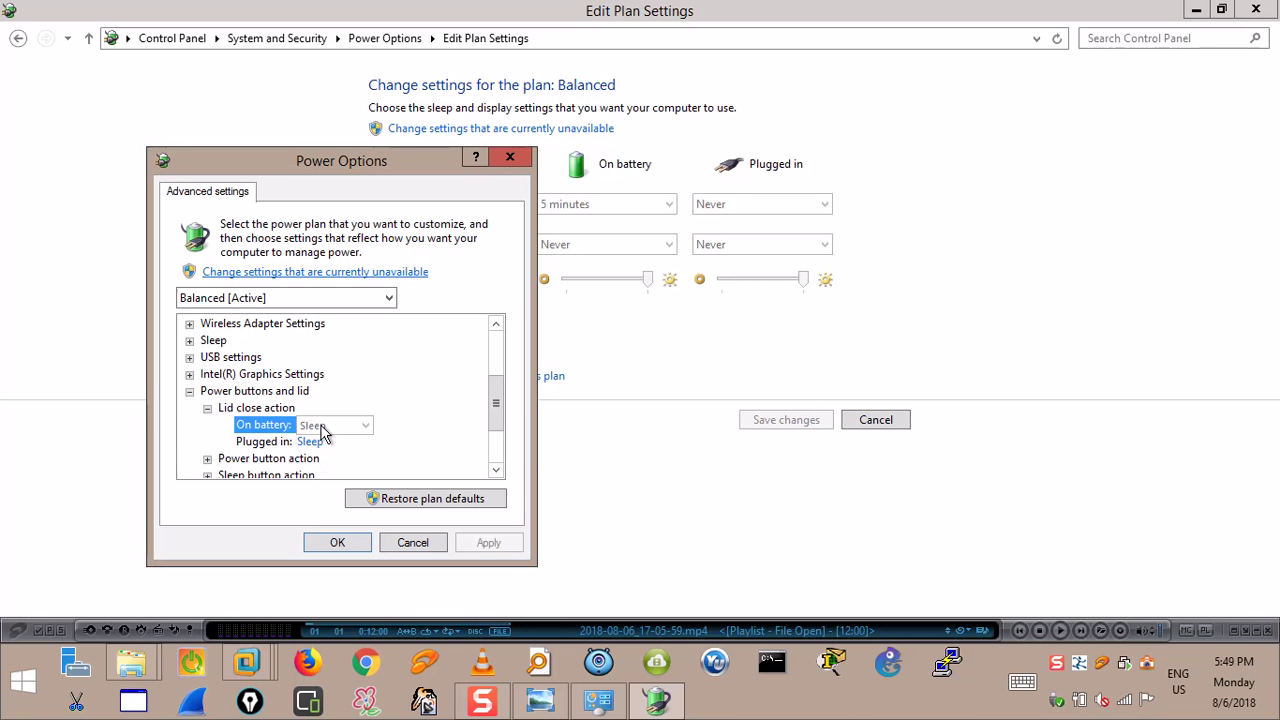
left_click(303, 273)
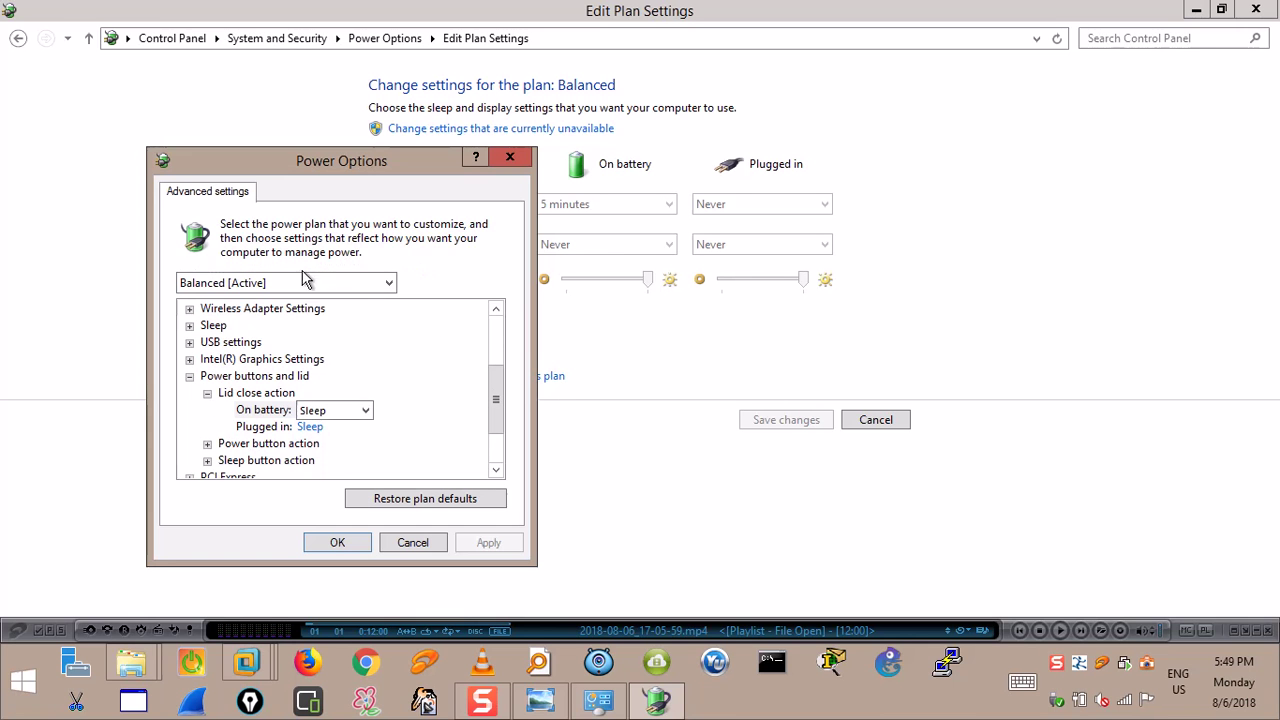
left_click(362, 411)
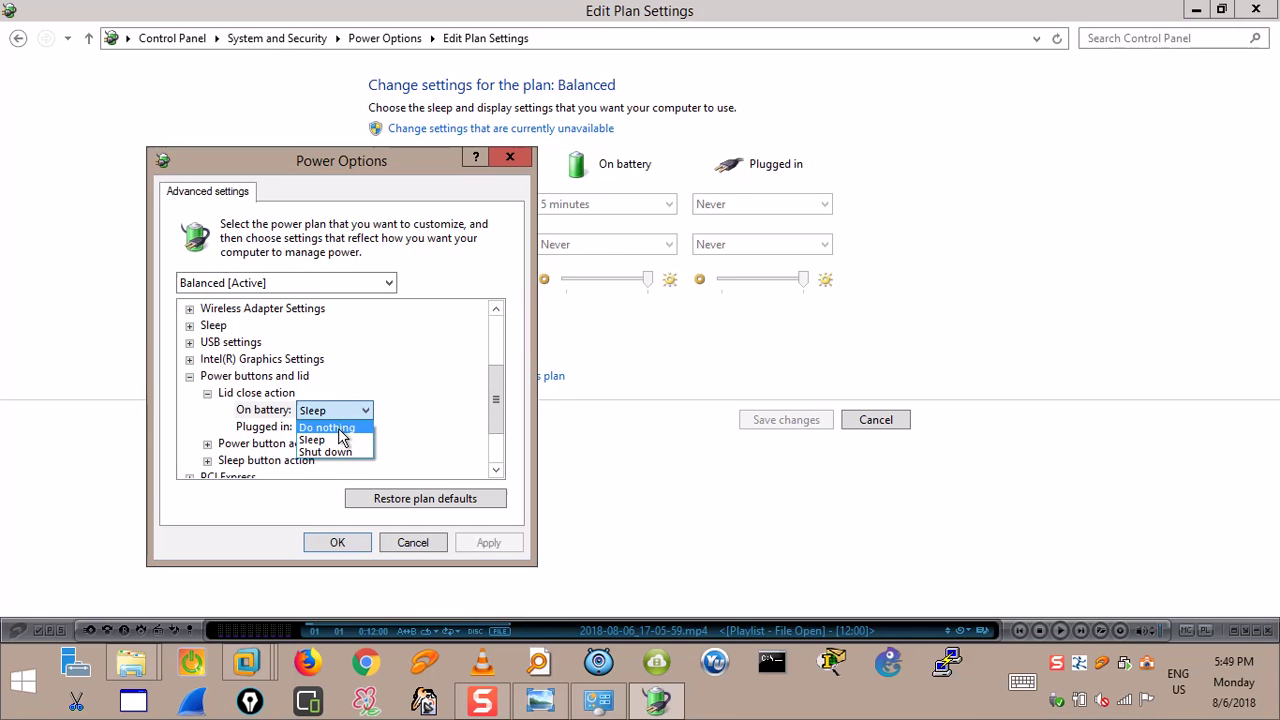
left_click(340, 428)
left_click(340, 428)
left_click(340, 428)
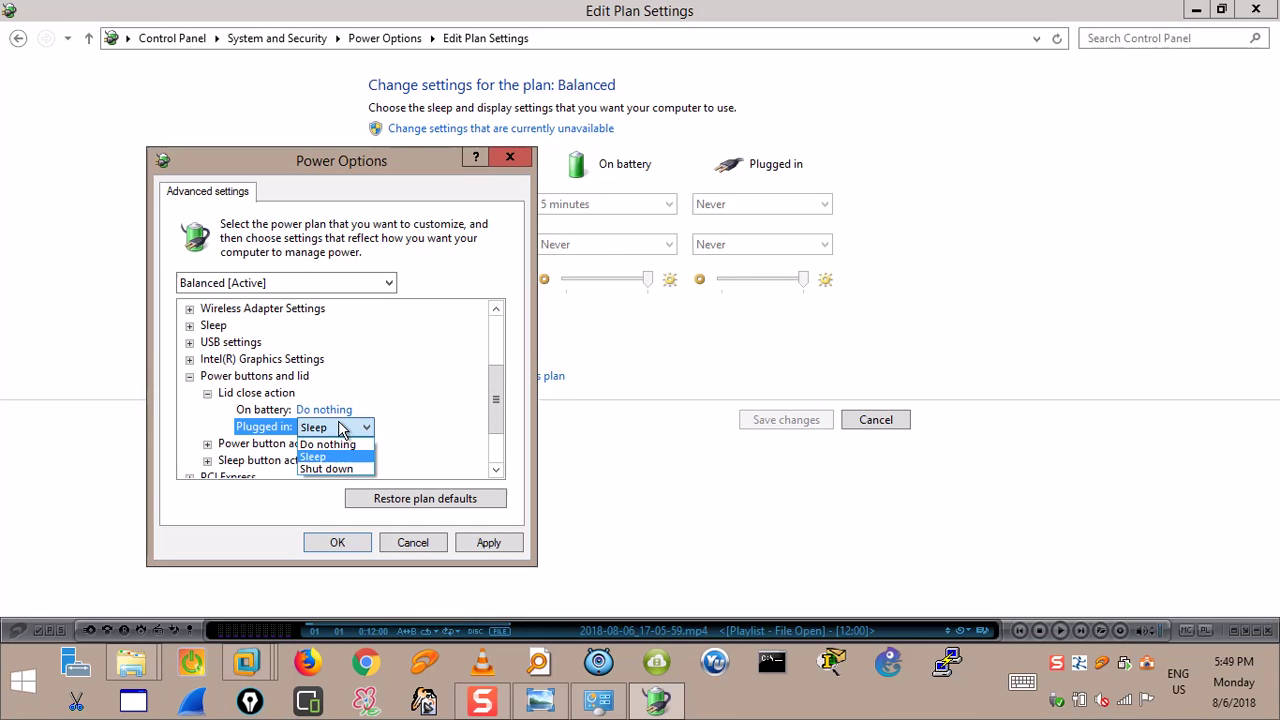
left_click(327, 444)
left_click(487, 542)
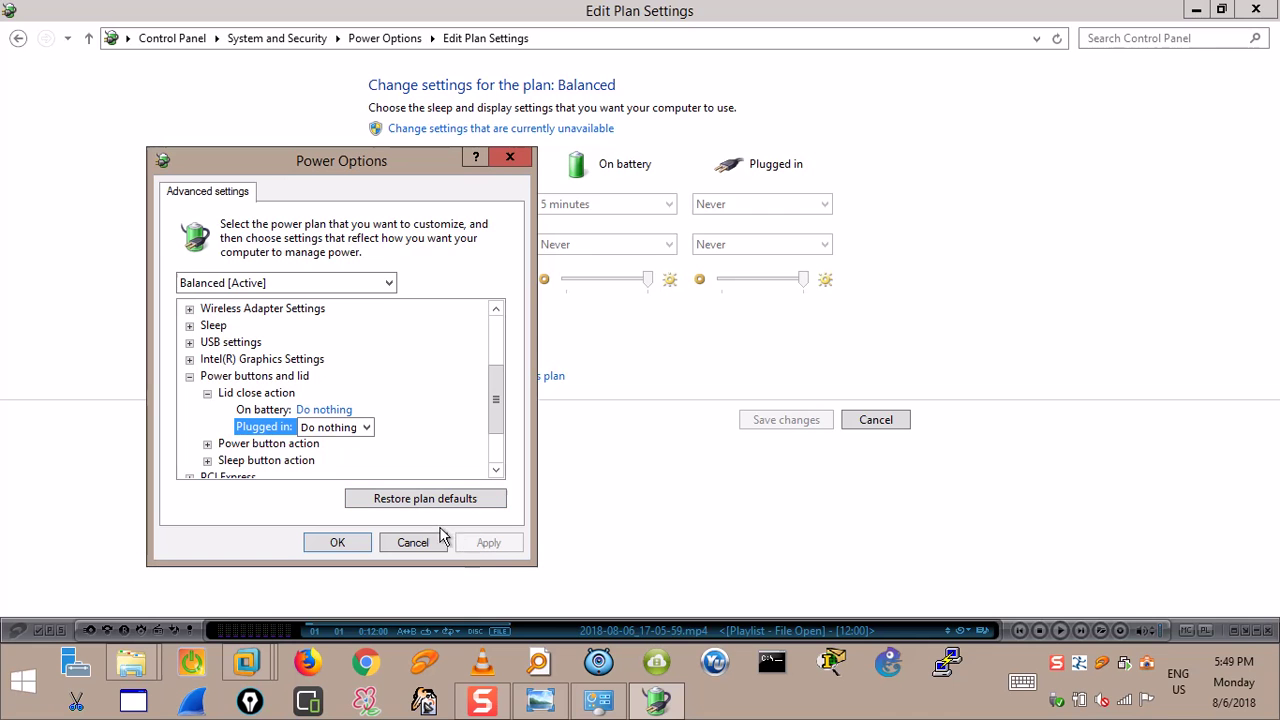
Set Power button action to Do nothing on battery and plugged in.
left_click(312, 446)
double_click(311, 449)
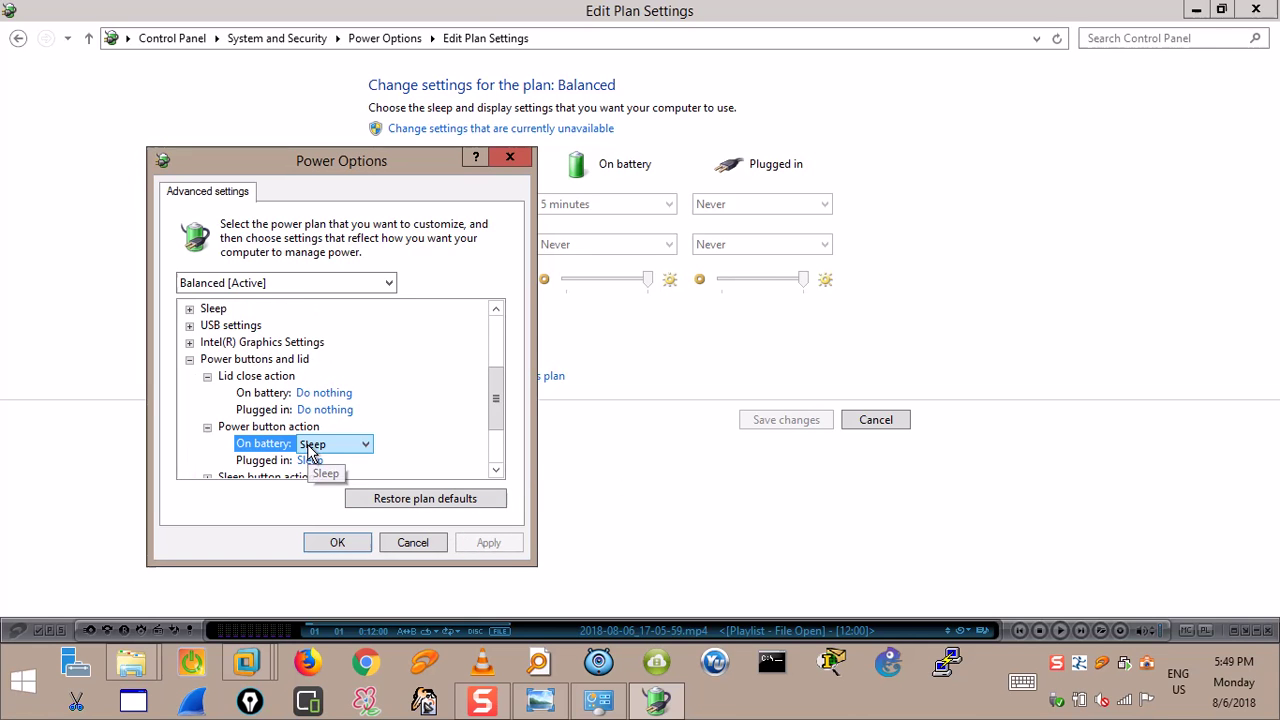
left_click(331, 444)
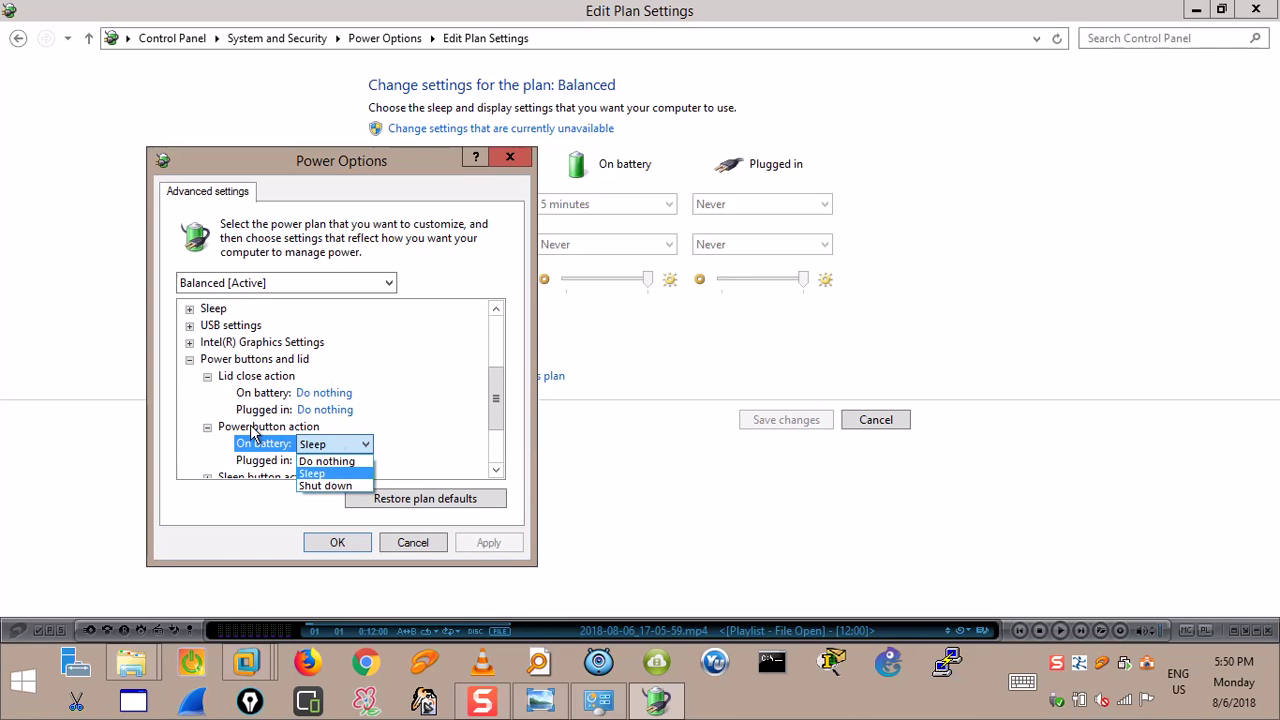
left_click(438, 420)
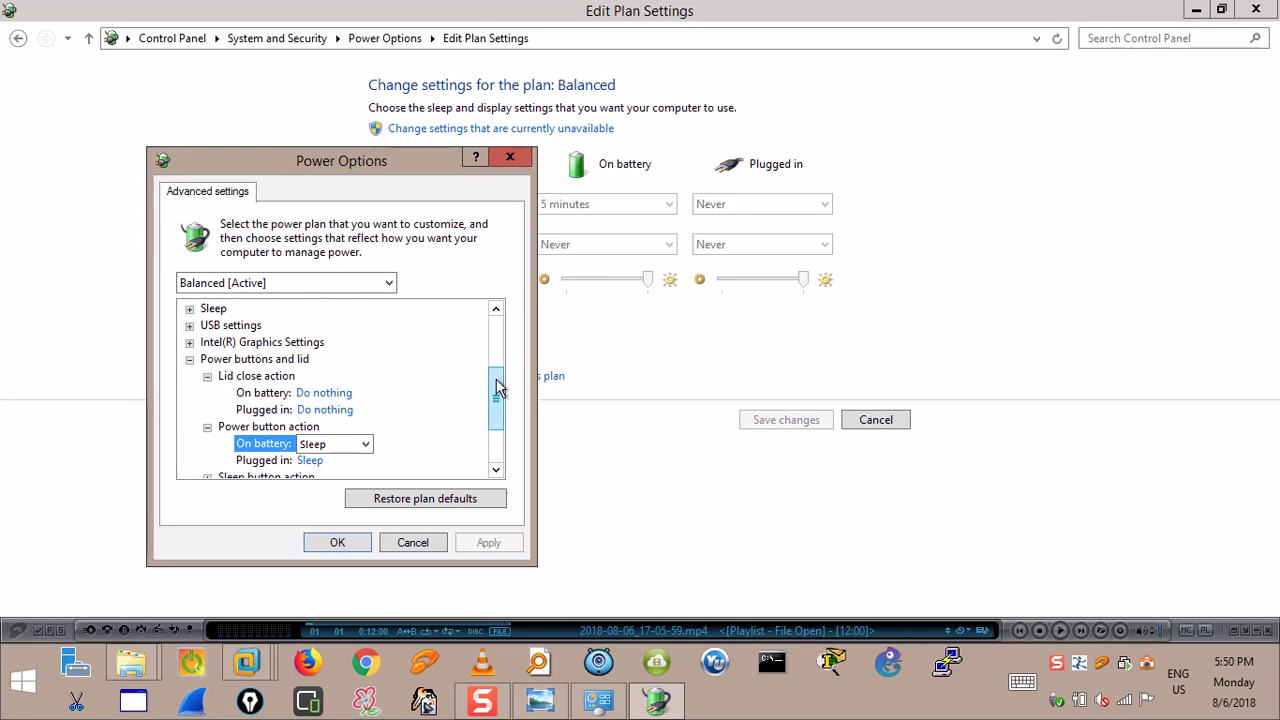
left_click_drag(497, 391, 500, 422)
left_click(333, 360)
left_click(334, 372)
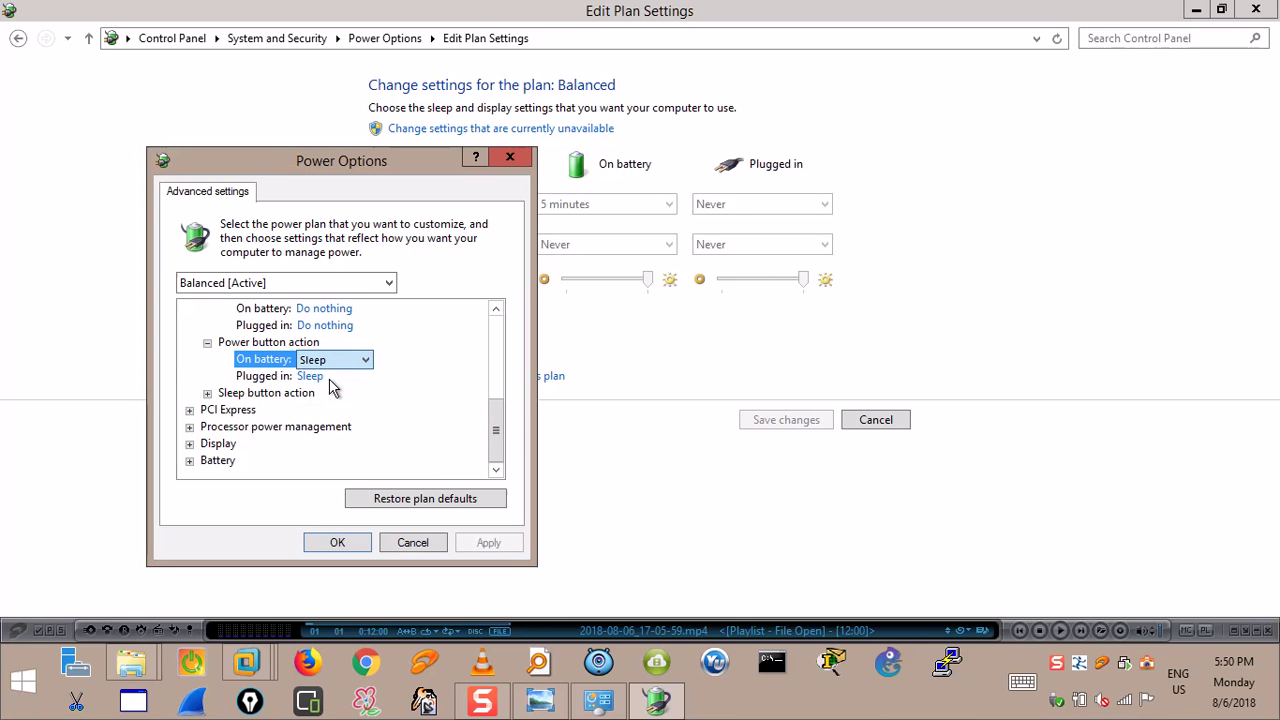
left_click(333, 378)
left_click(330, 377)
left_click(331, 394)
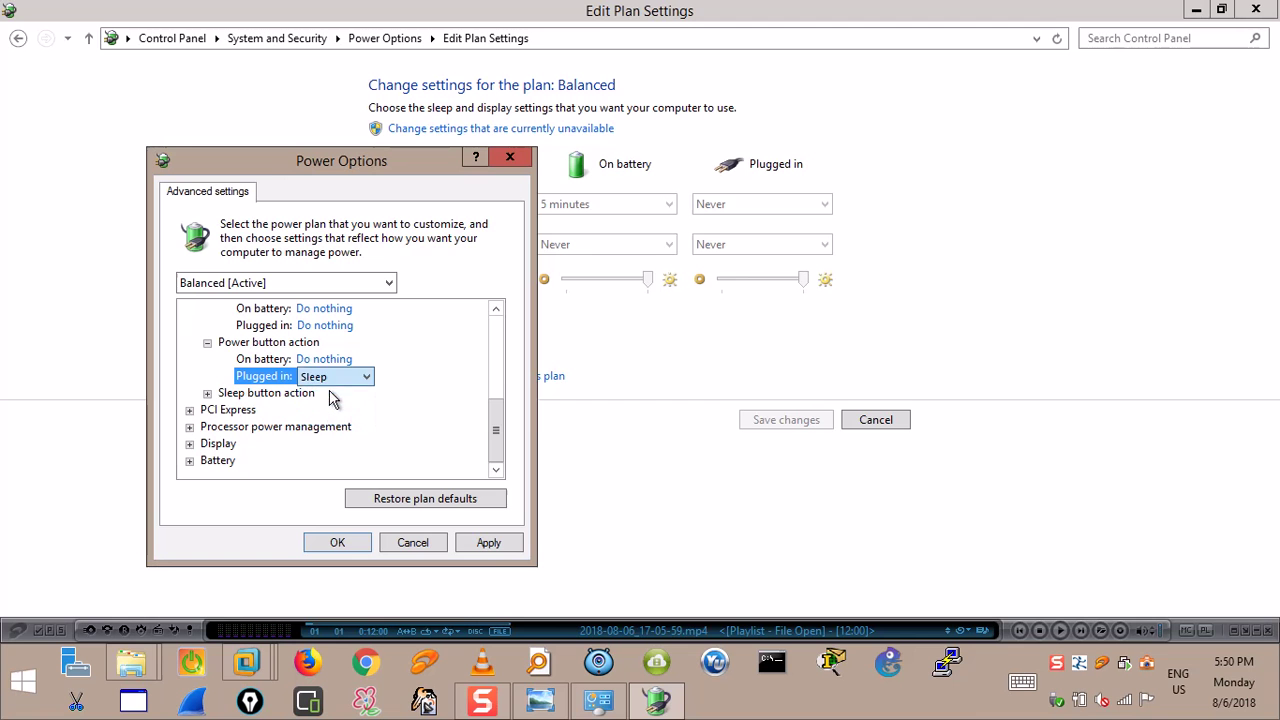
Glance at Sleep button and Display settings, save with OK, and close Control Panel.
left_click(207, 393)
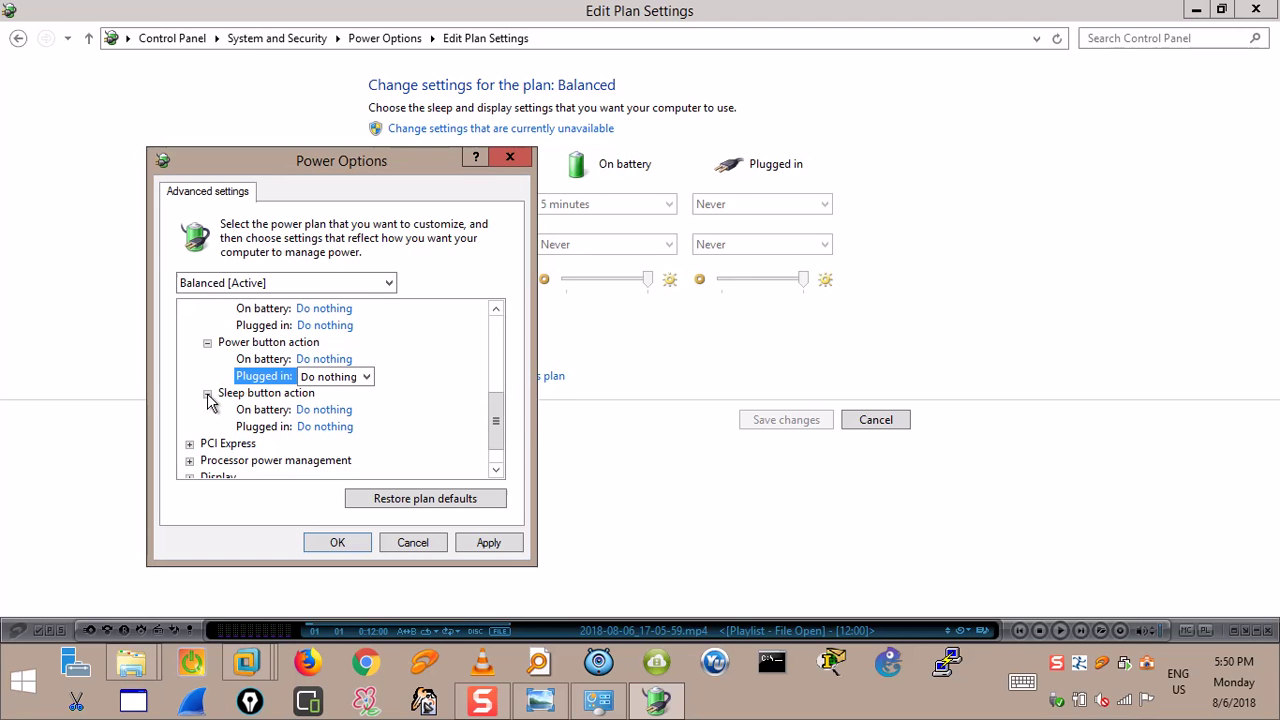
mouse_move(488, 408)
left_mouse_down()
mouse_move(491, 398)
mouse_move(497, 430)
left_mouse_up()
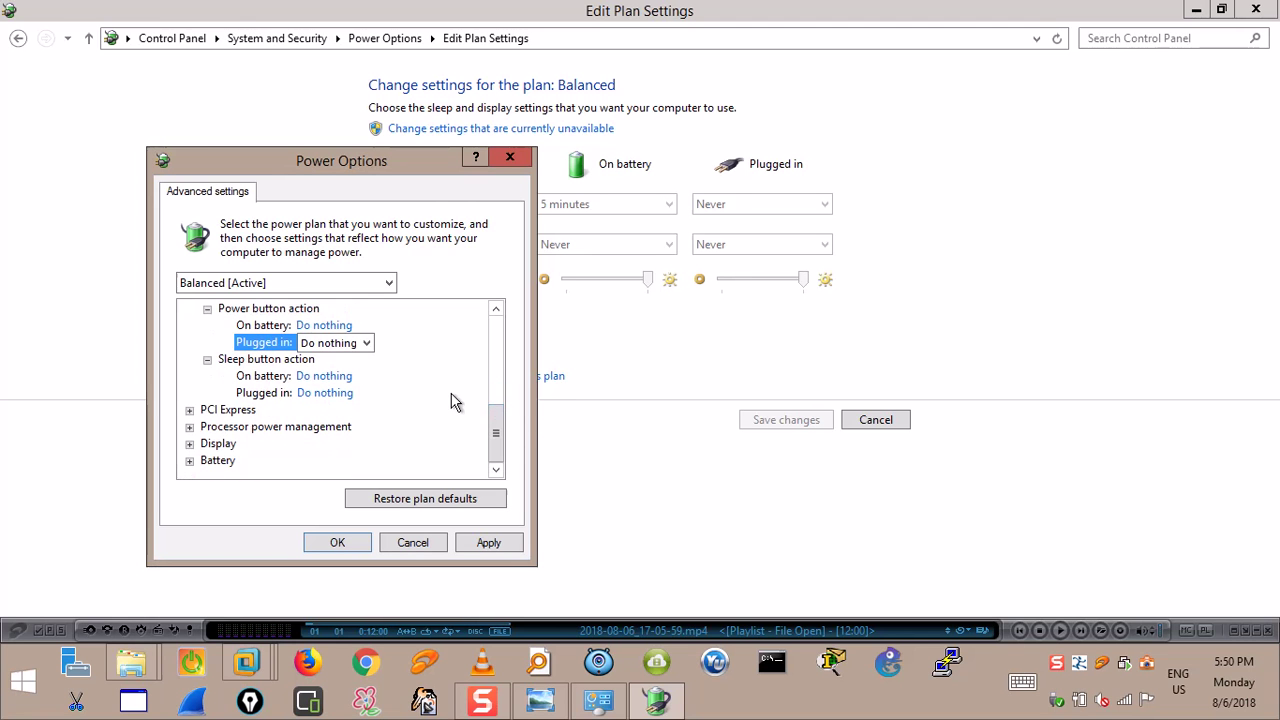
left_click(190, 444)
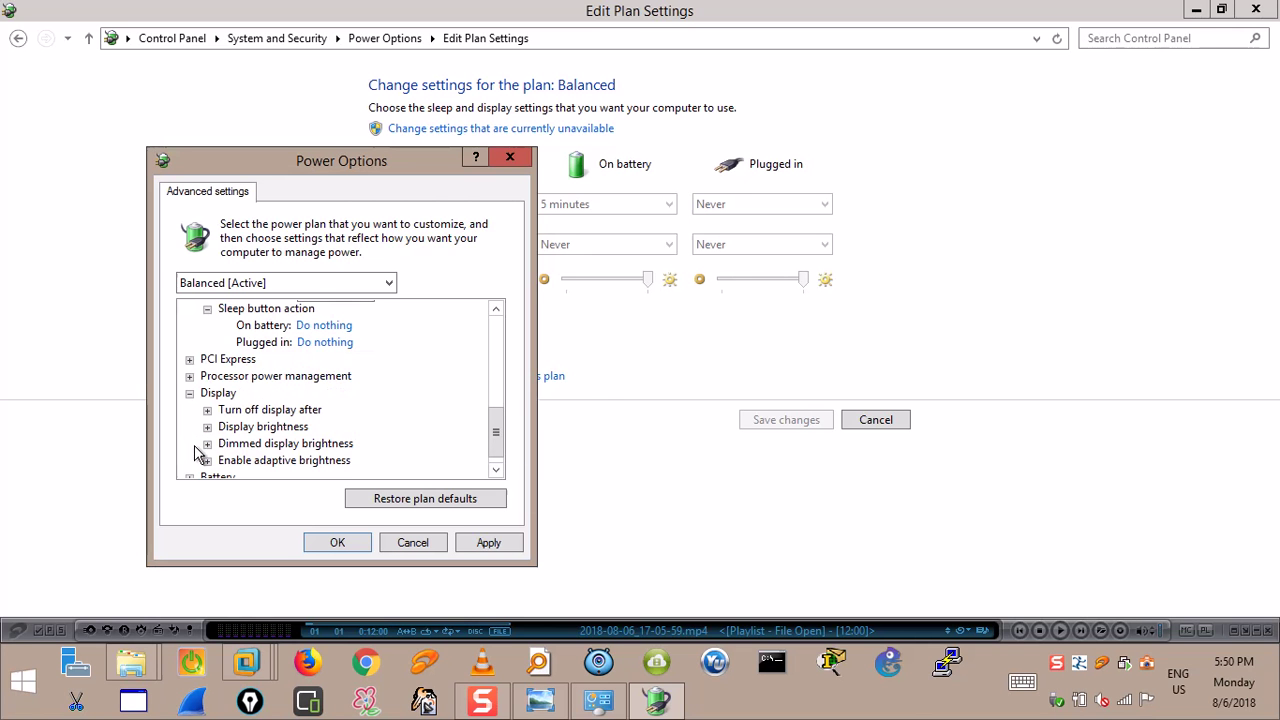
left_click(357, 548)
left_click(1256, 10)
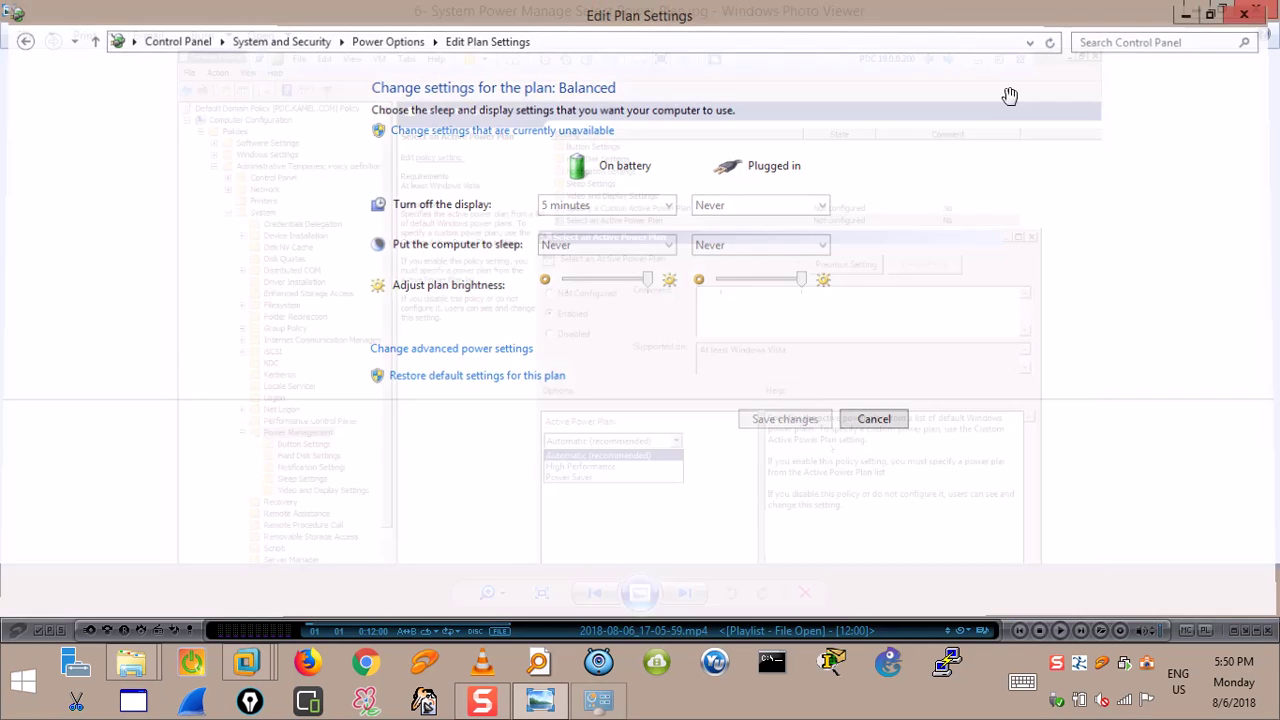
left_click(249, 665)
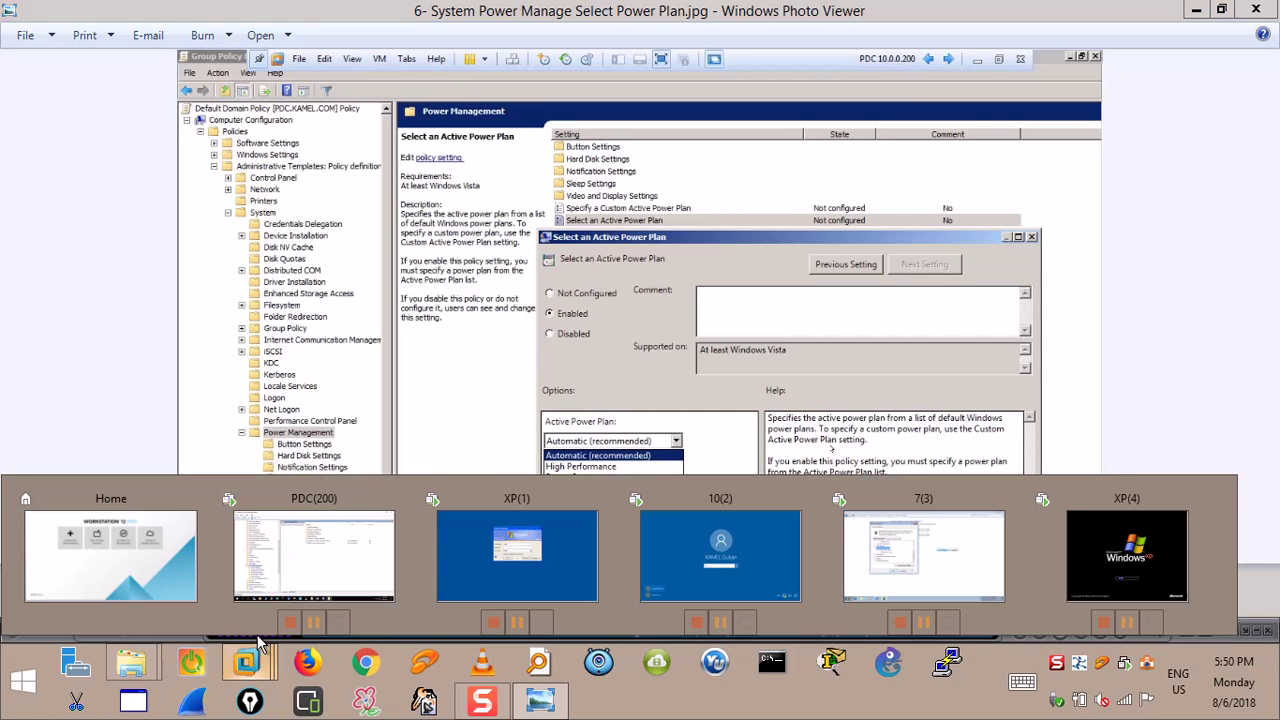
On the Windows 7 client, cancel advanced settings and reveal the additional power plans.
left_click(962, 530)
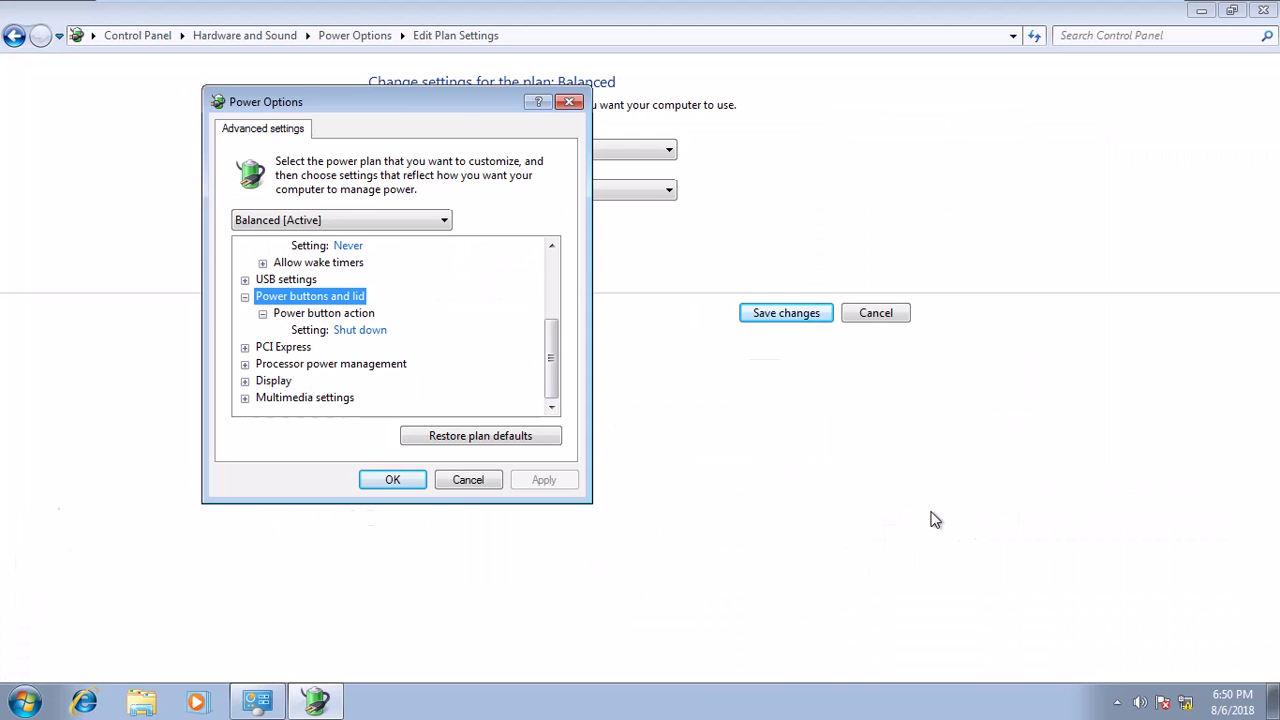
left_click(462, 481)
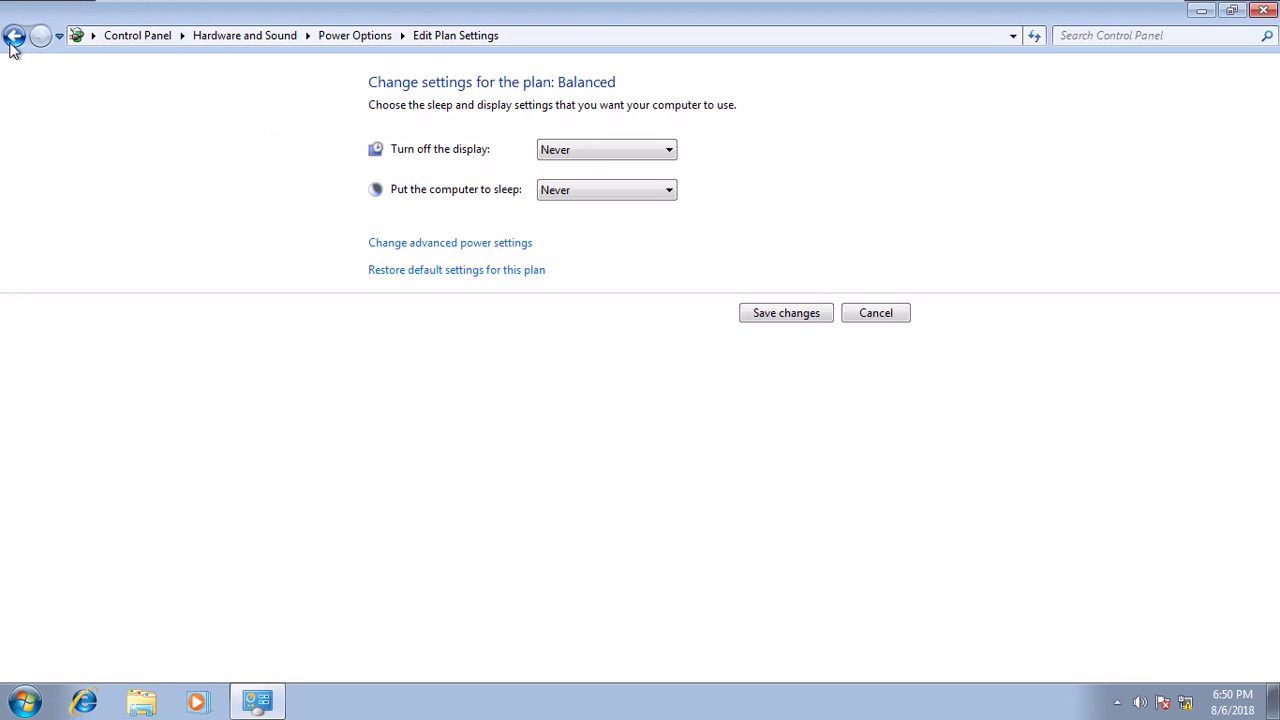
left_click(13, 37)
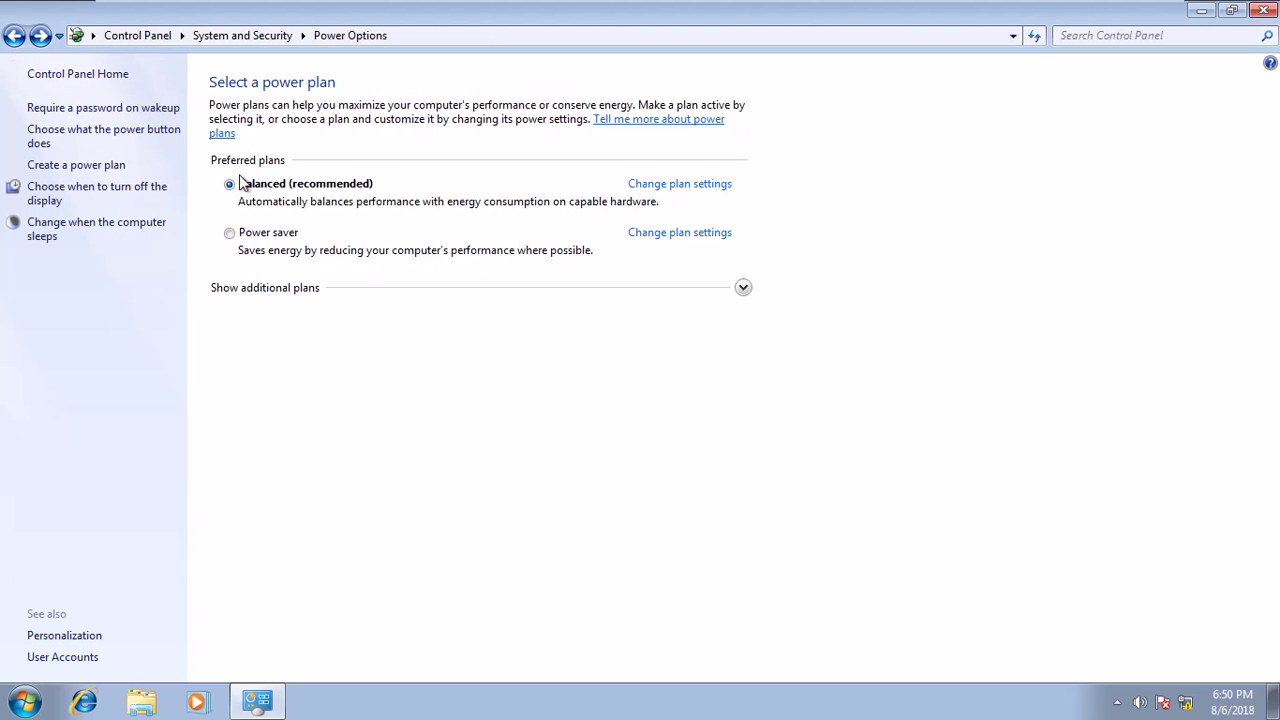
left_click(289, 296)
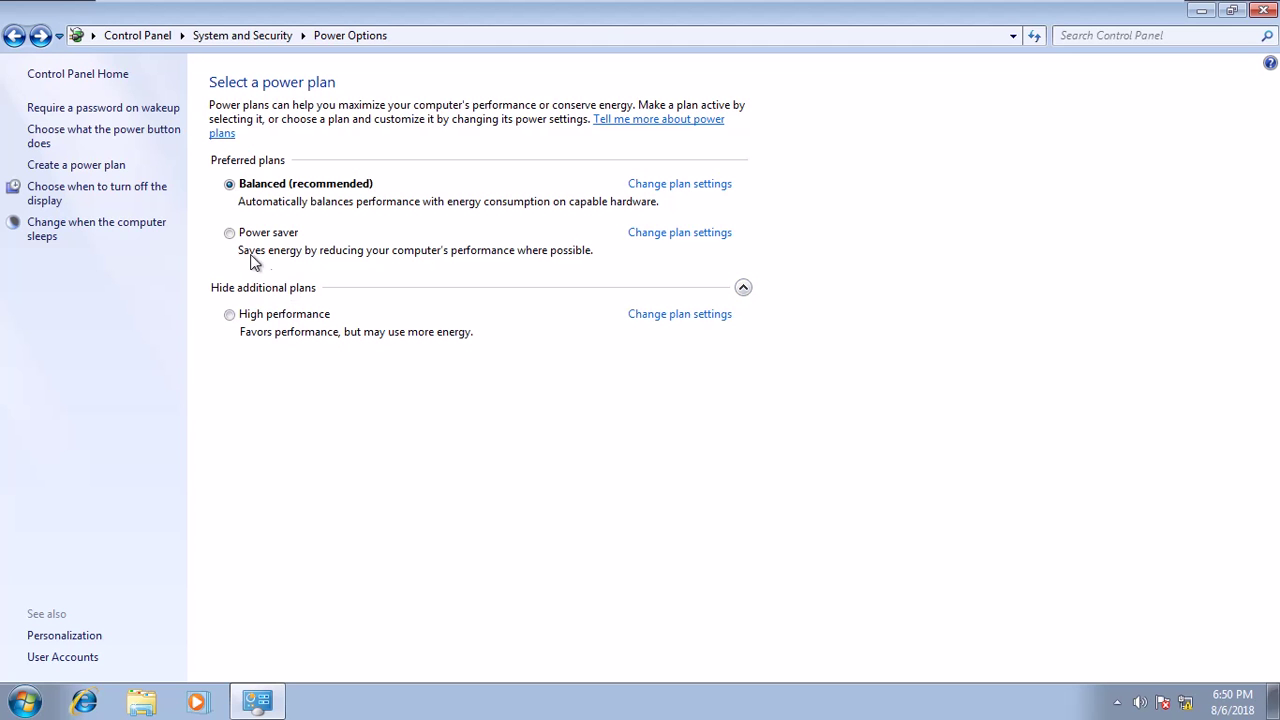
Try Power saver, restore Balanced as the active plan, then switch to the PDC VM.
left_click(229, 234)
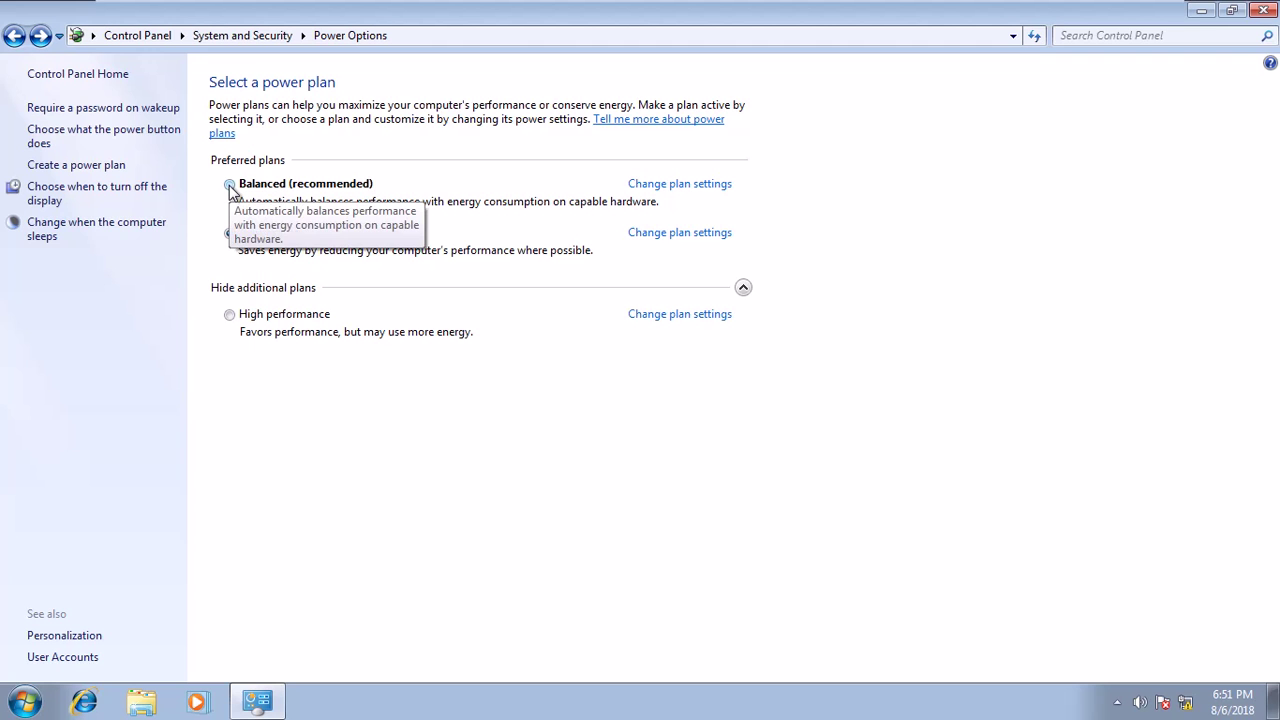
left_click(229, 185)
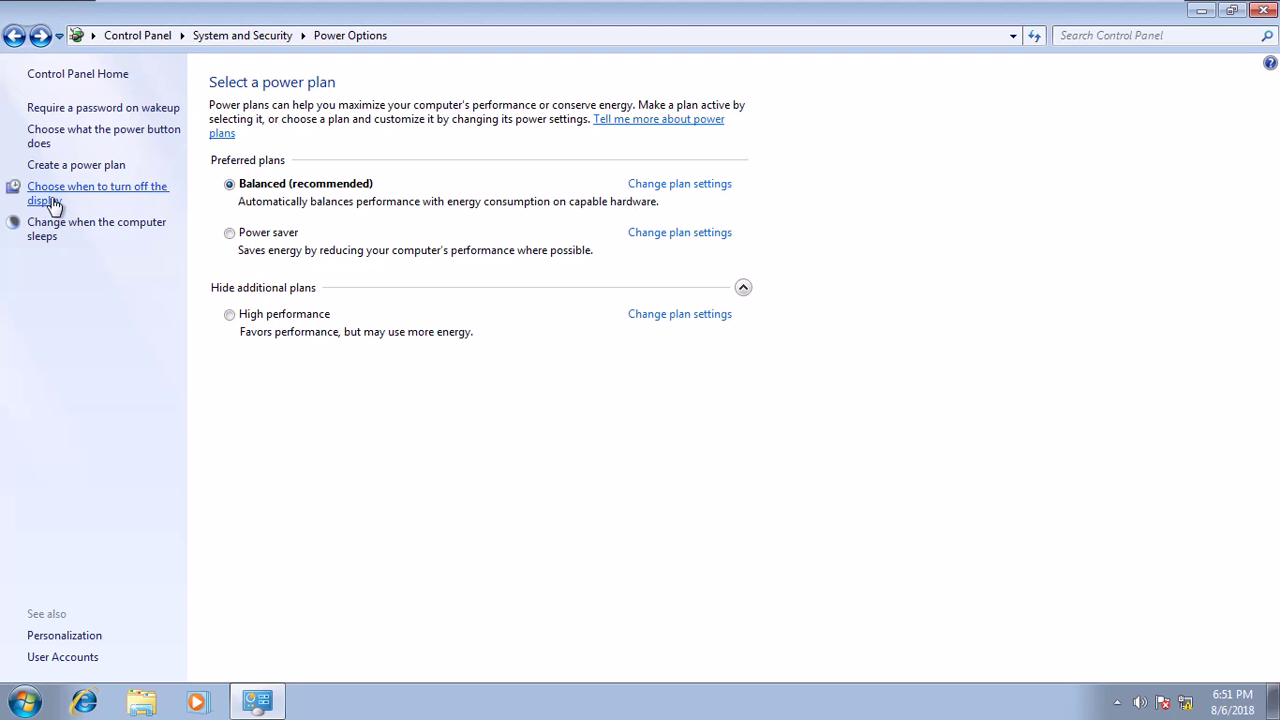
mouse_move(265, 5)
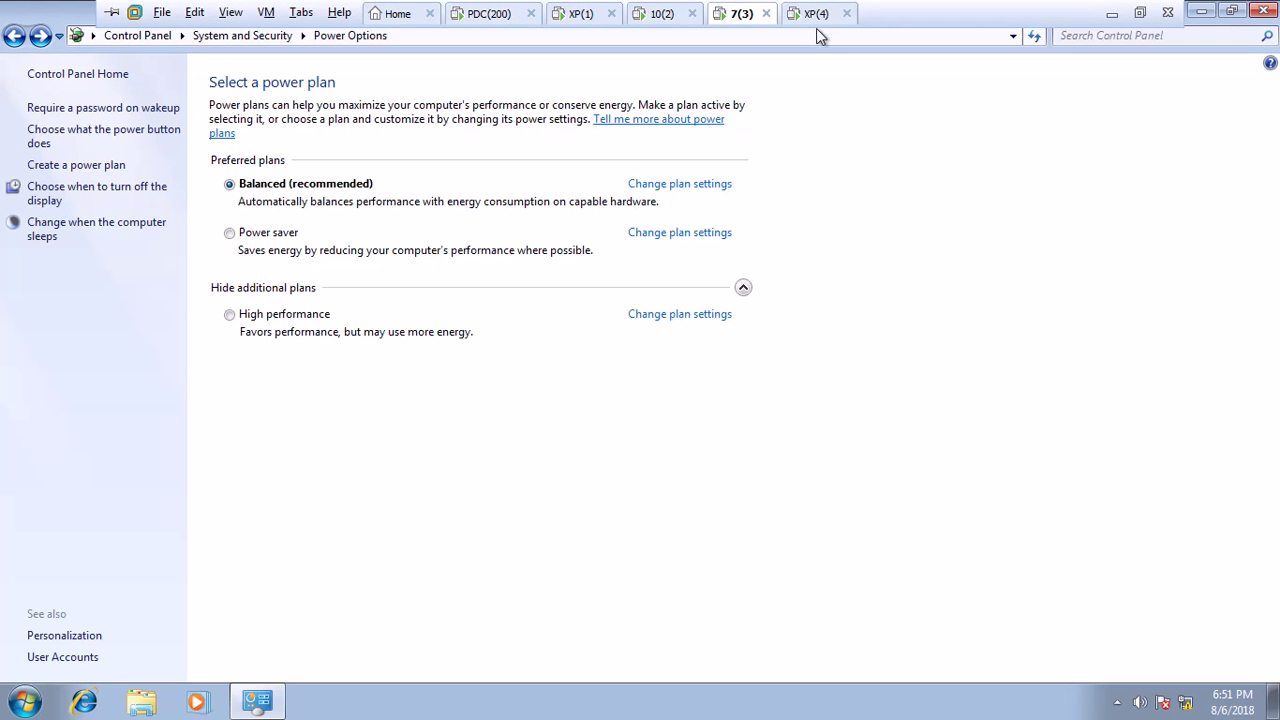
left_click(489, 13)
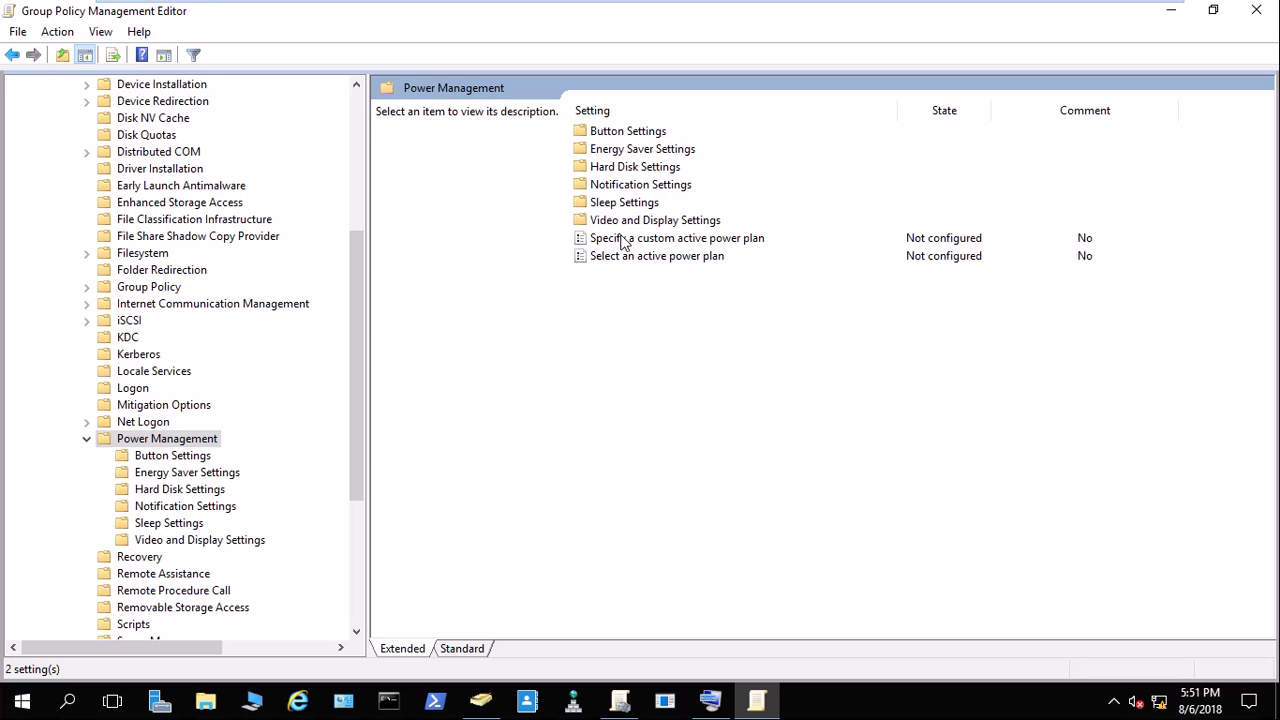
Open the Select an active power plan policy, briefly checking the Windows 7 client.
left_click(622, 240)
left_click(624, 257)
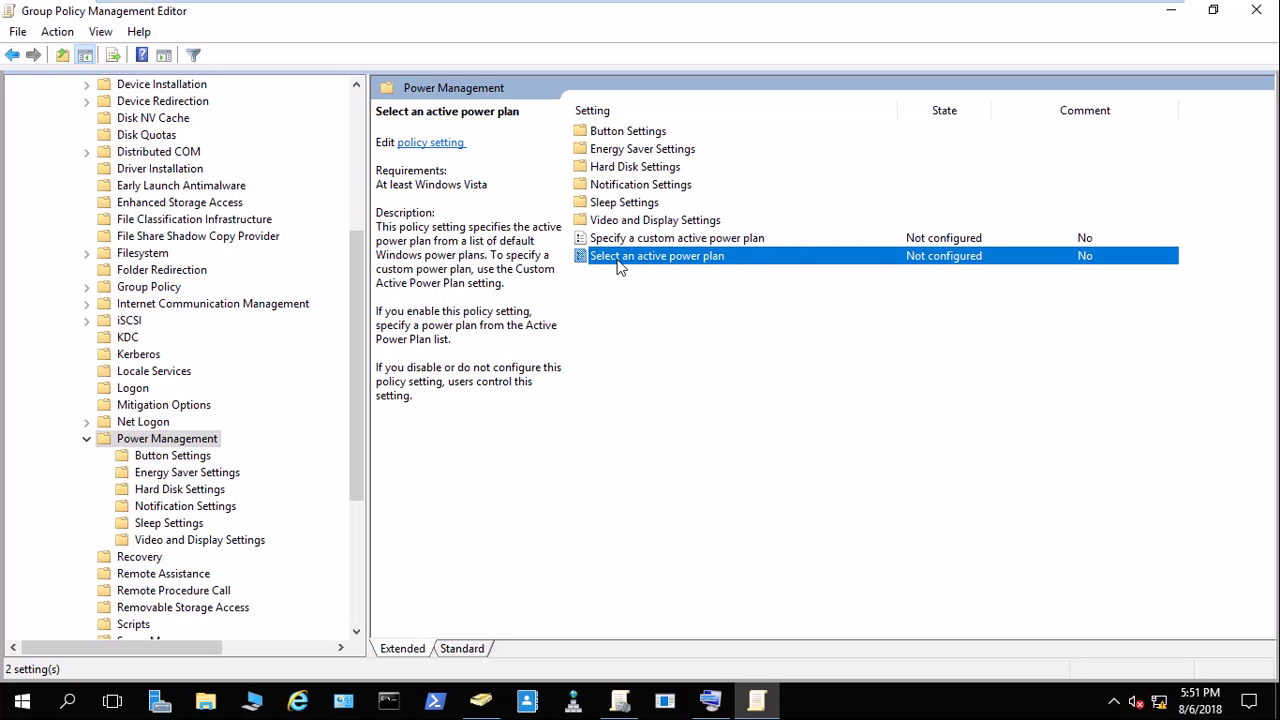
double_click(640, 265)
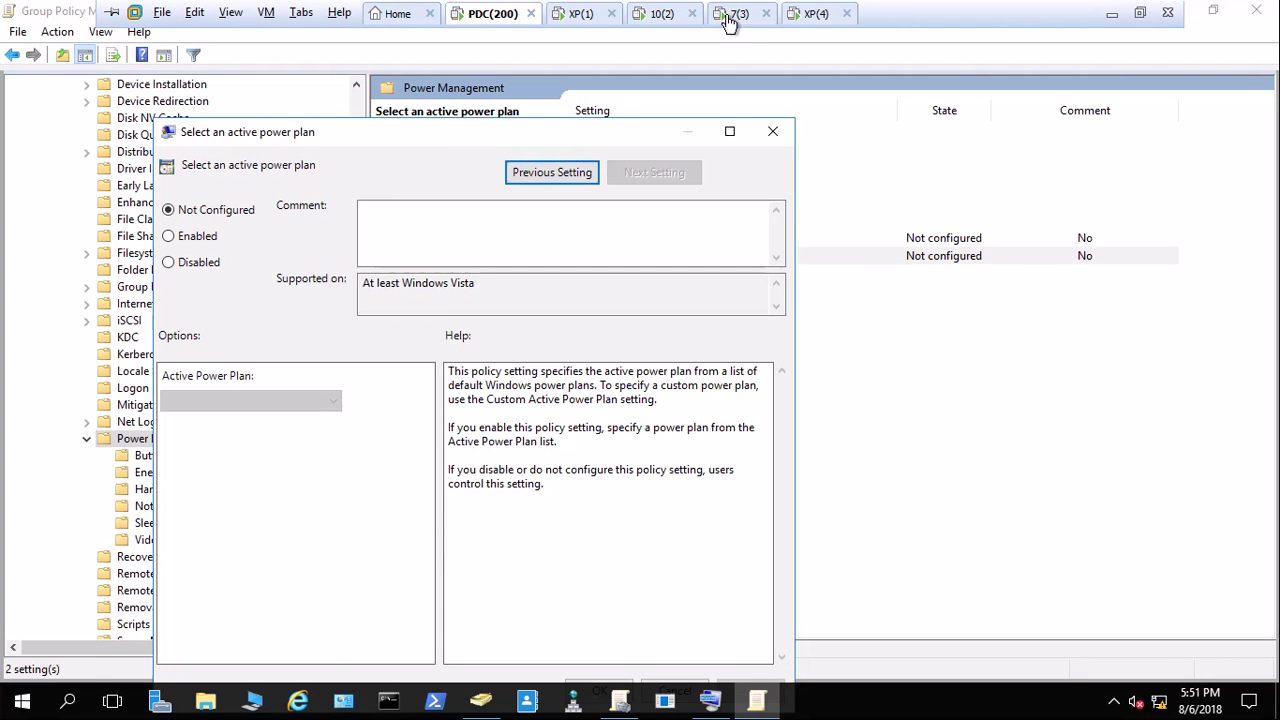
left_click(735, 14)
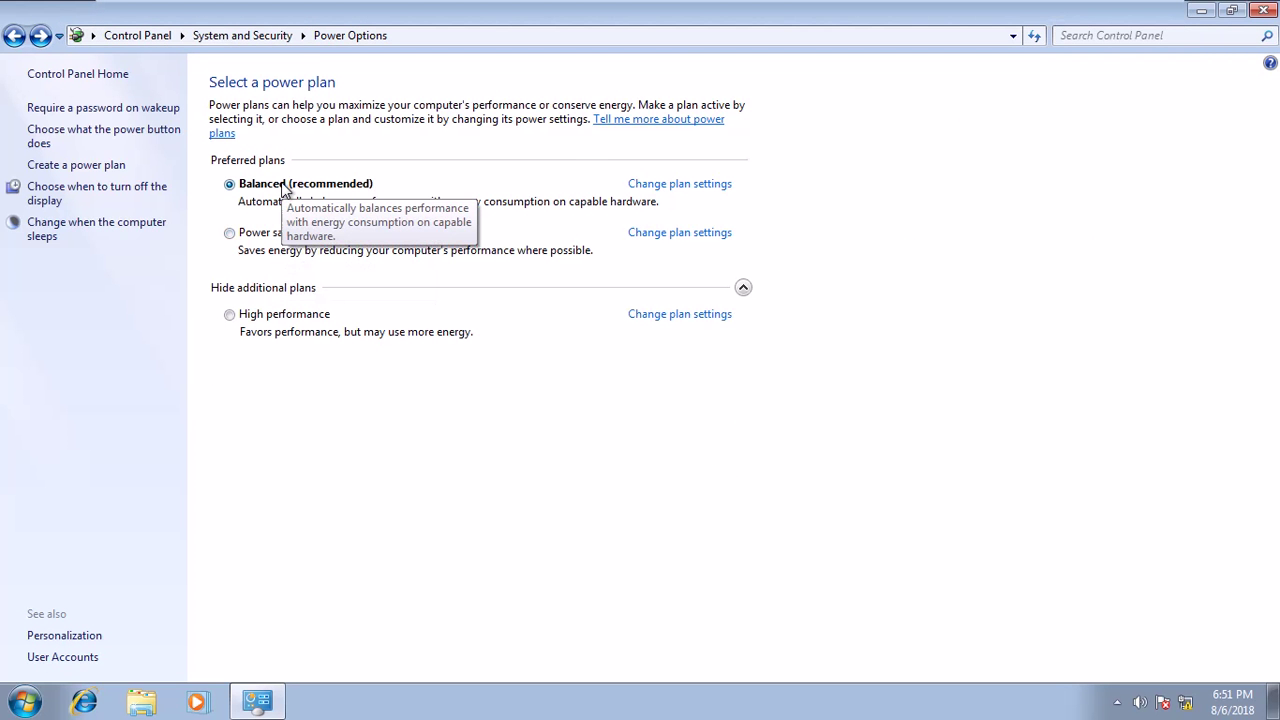
left_click(500, 15)
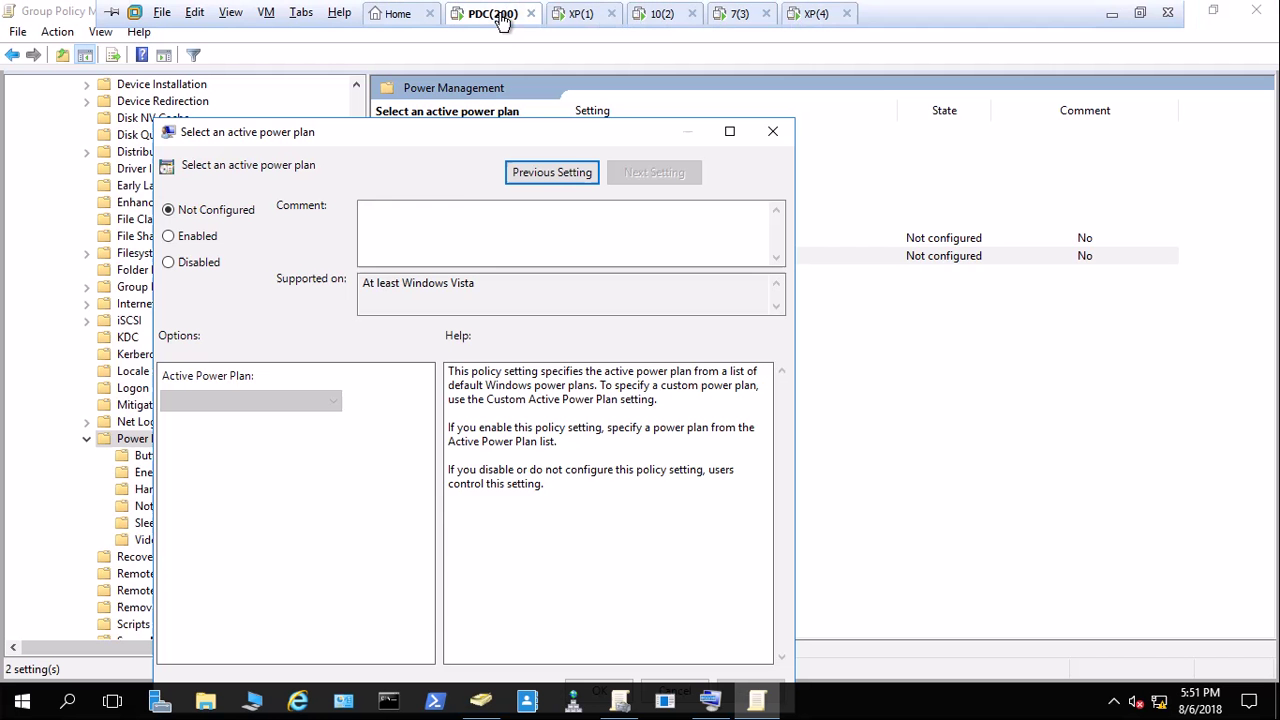
Enable the policy with High Performance as the active plan, then Apply and OK.
left_click(198, 236)
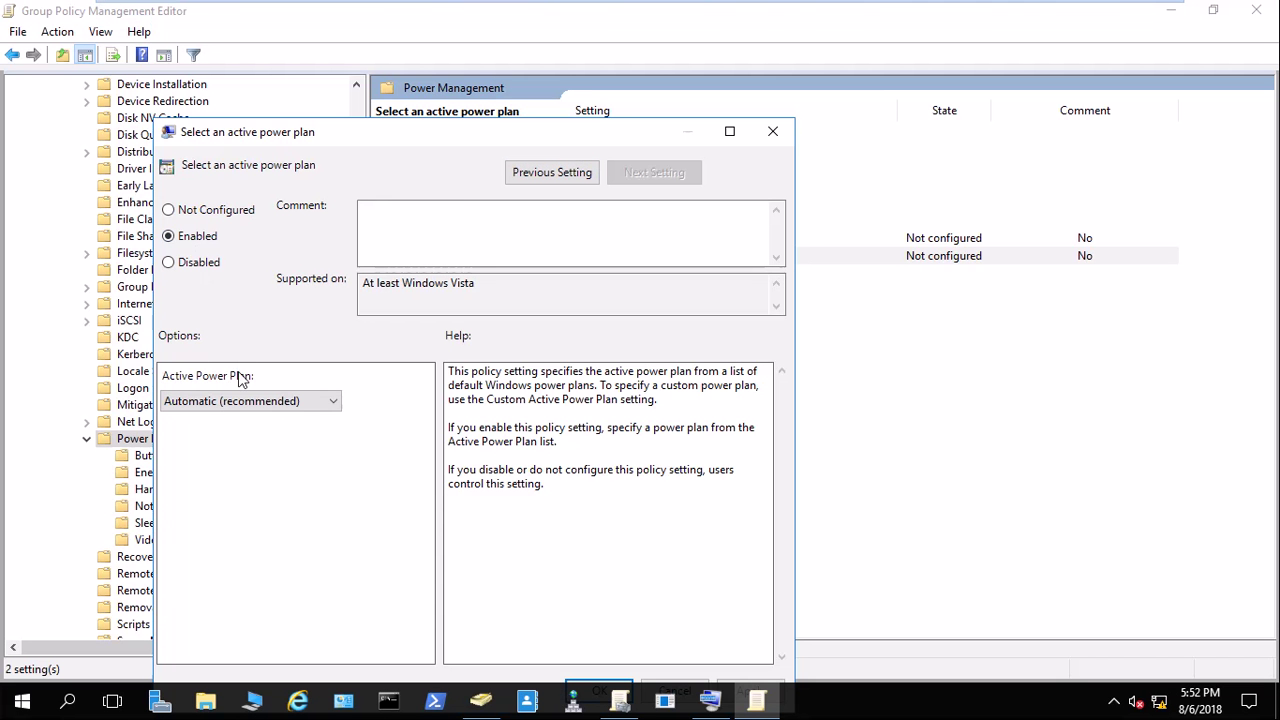
left_click(237, 402)
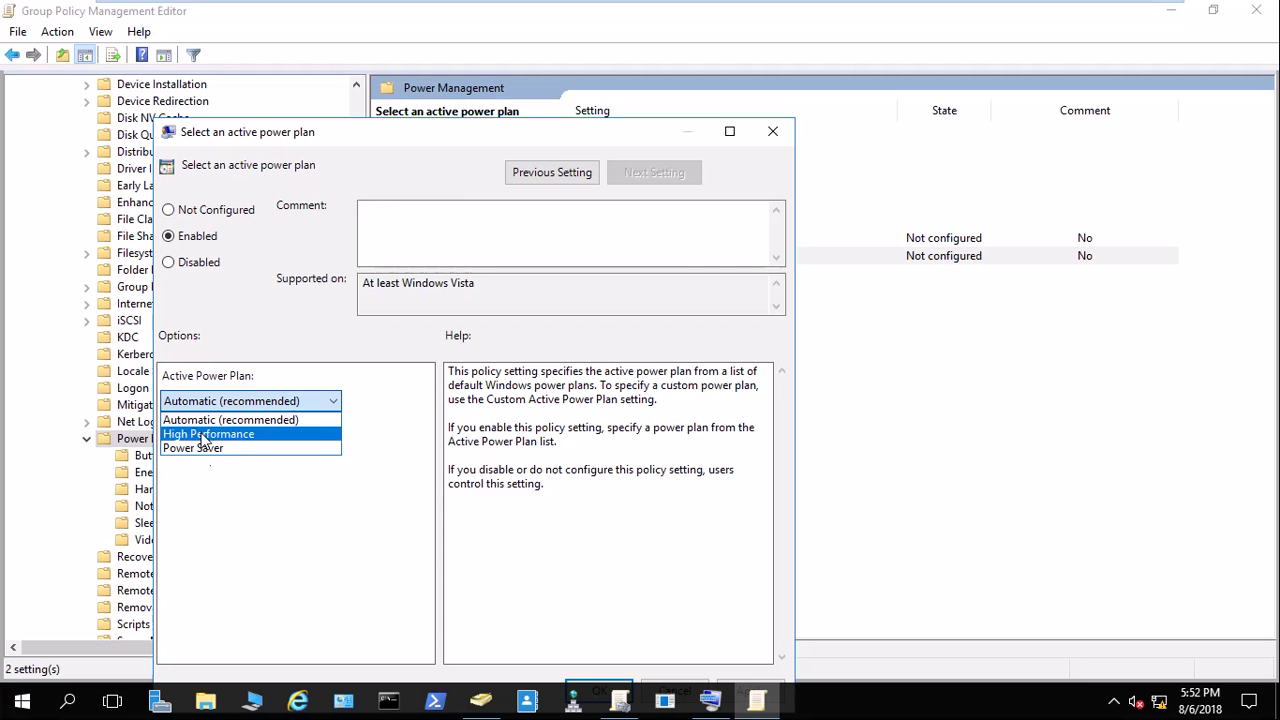
left_click(205, 437)
mouse_move(777, 20)
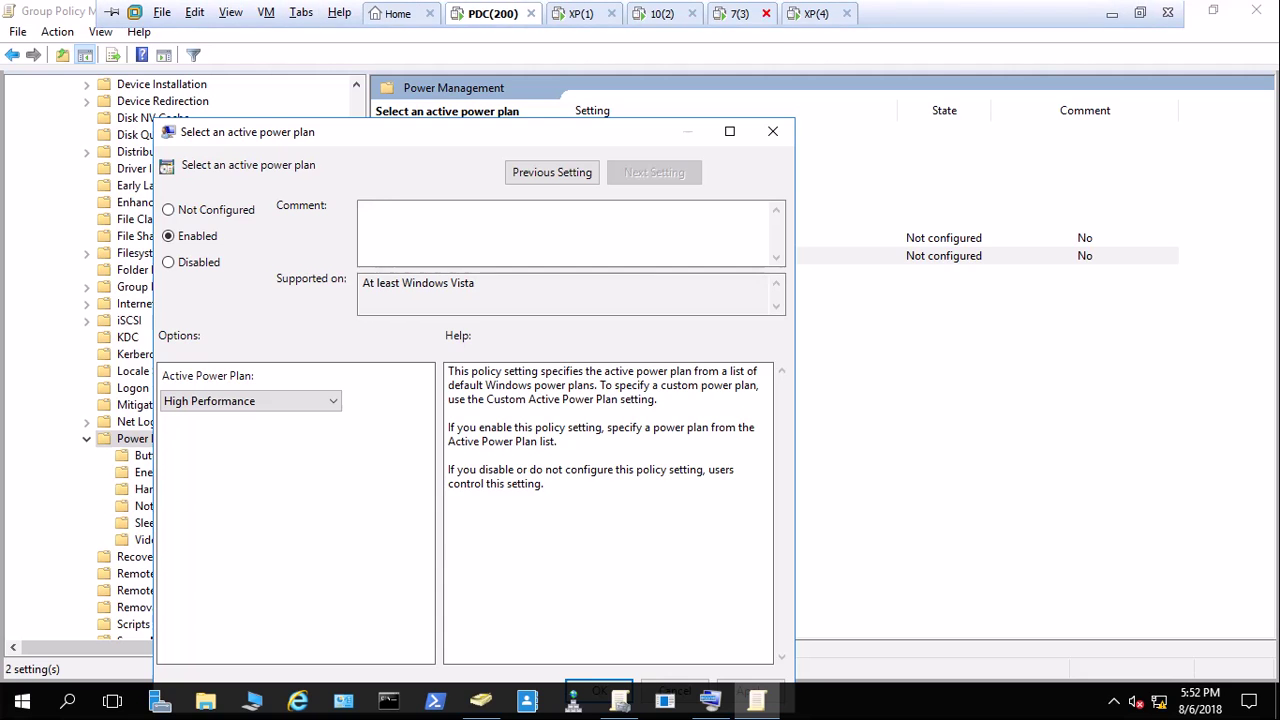
left_click(740, 13)
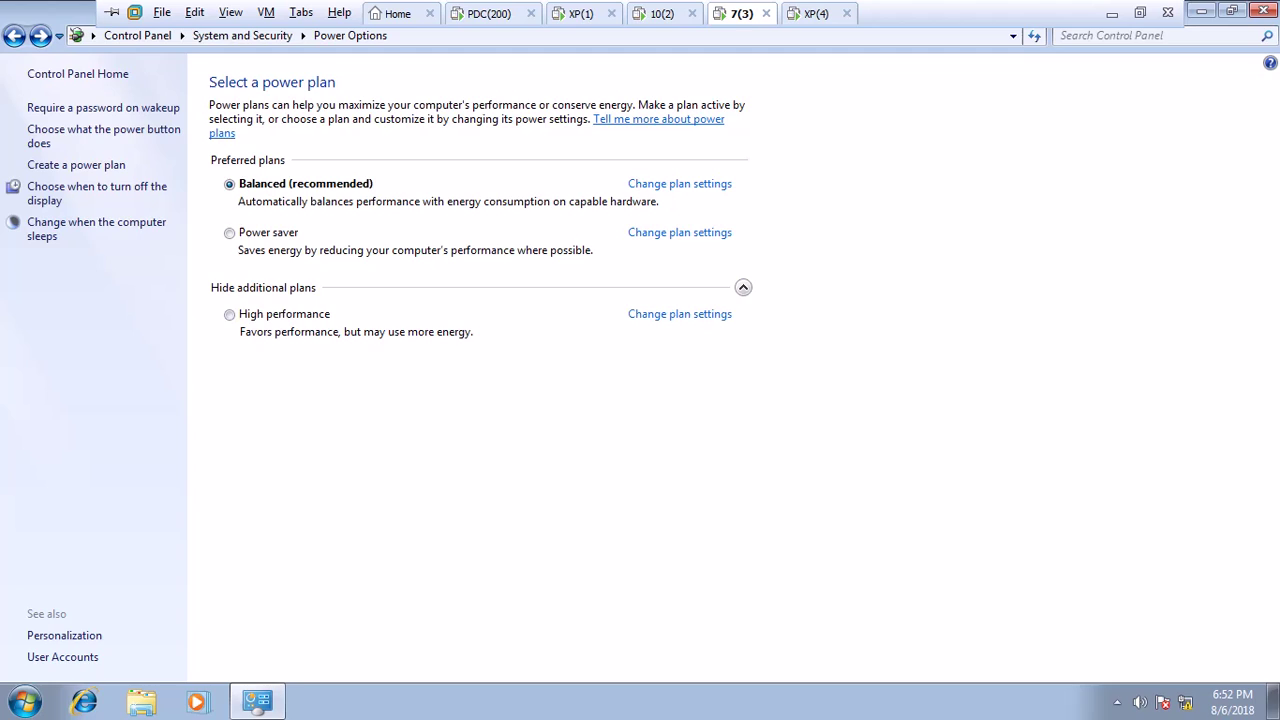
left_click(489, 13)
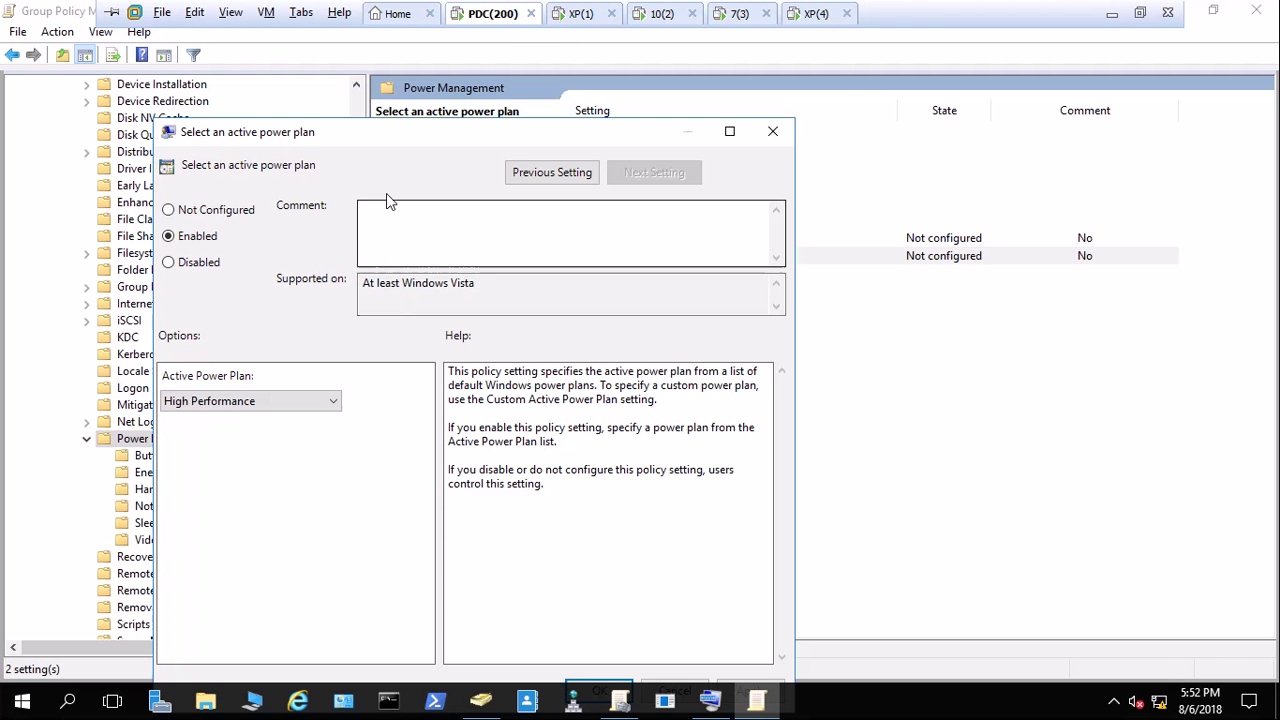
left_click_drag(394, 135, 439, 16)
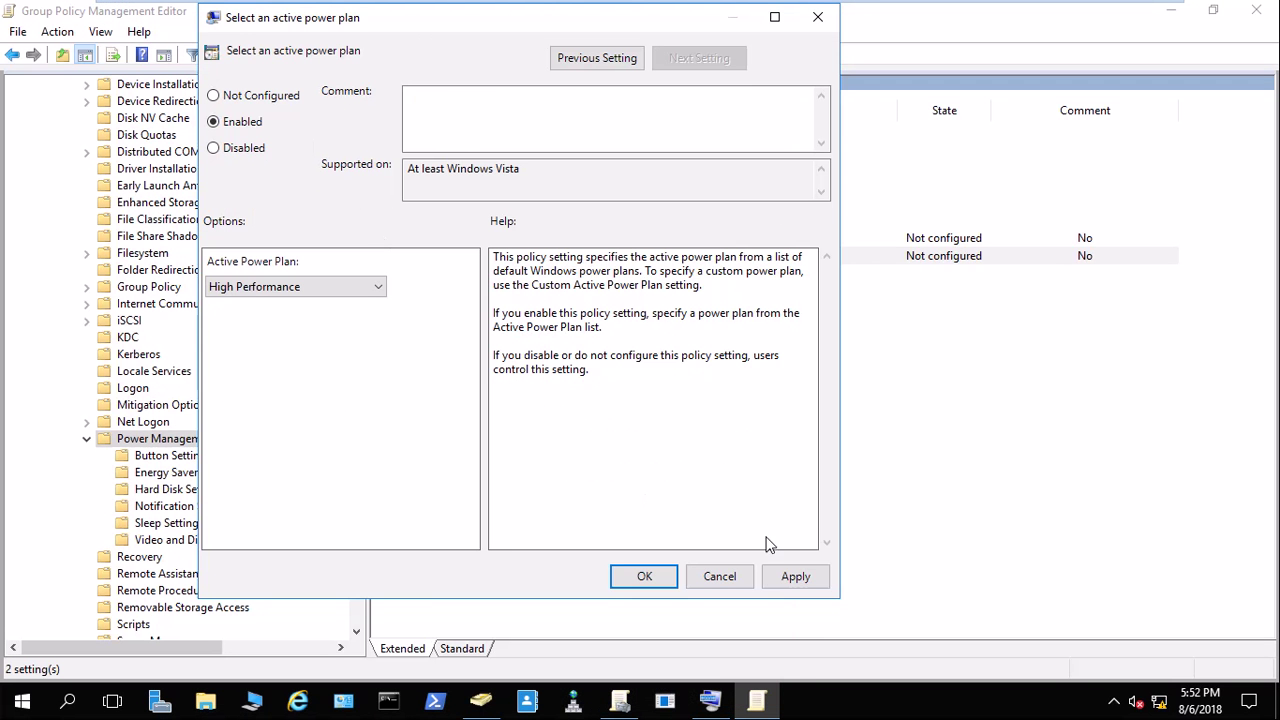
left_click(794, 576)
left_click(656, 576)
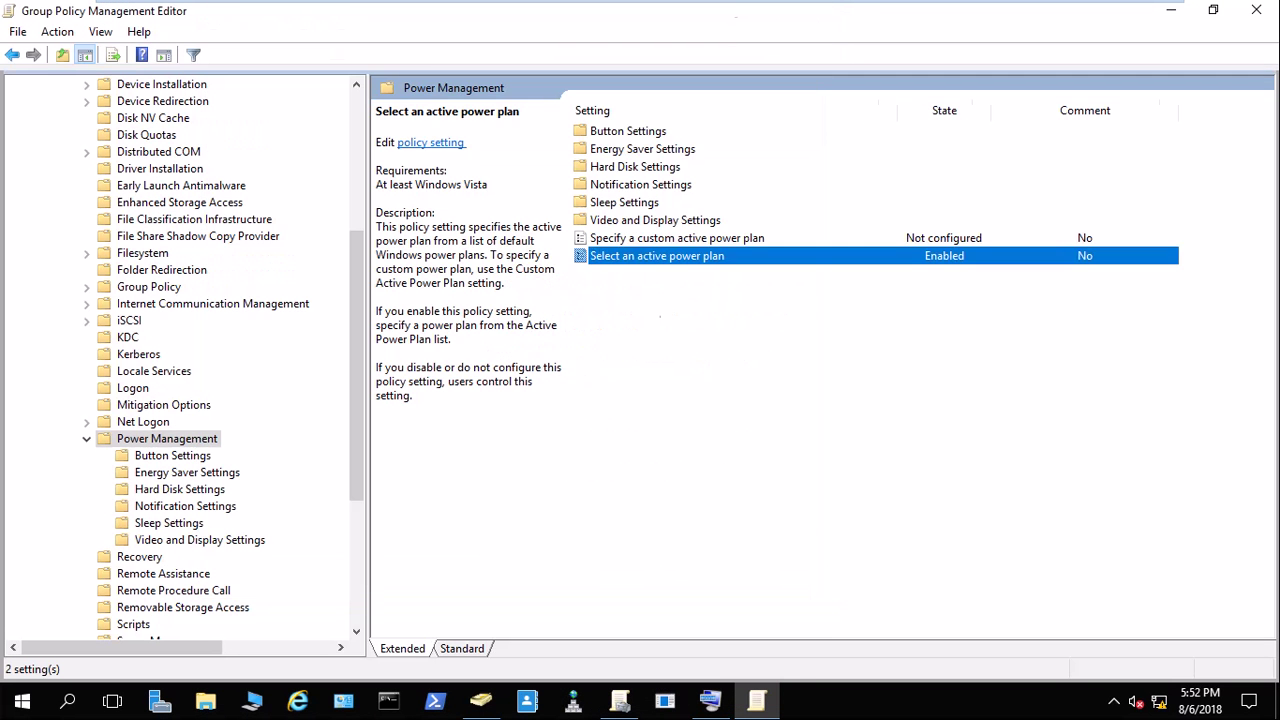
mouse_move(531, 13)
Run gpupdate.exe on the Windows 7 client so High performance is enforced, then return to the domain controller.
left_click(765, 13)
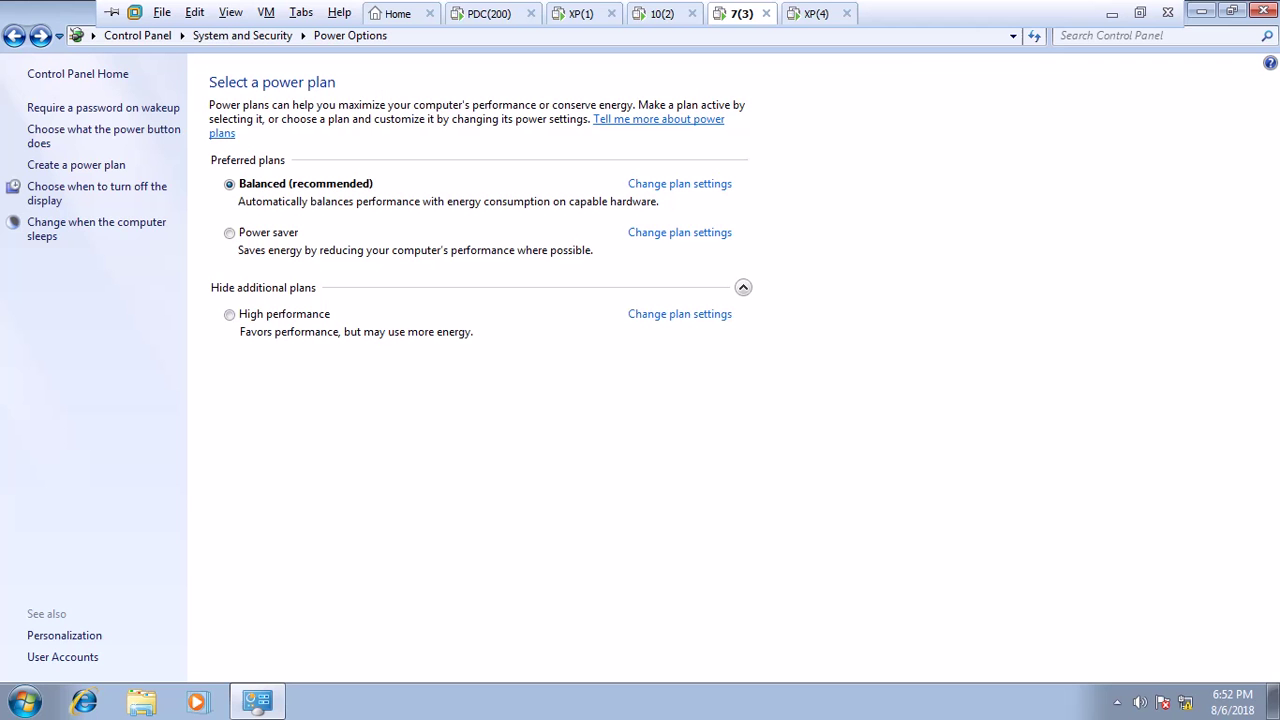
left_click(1232, 12)
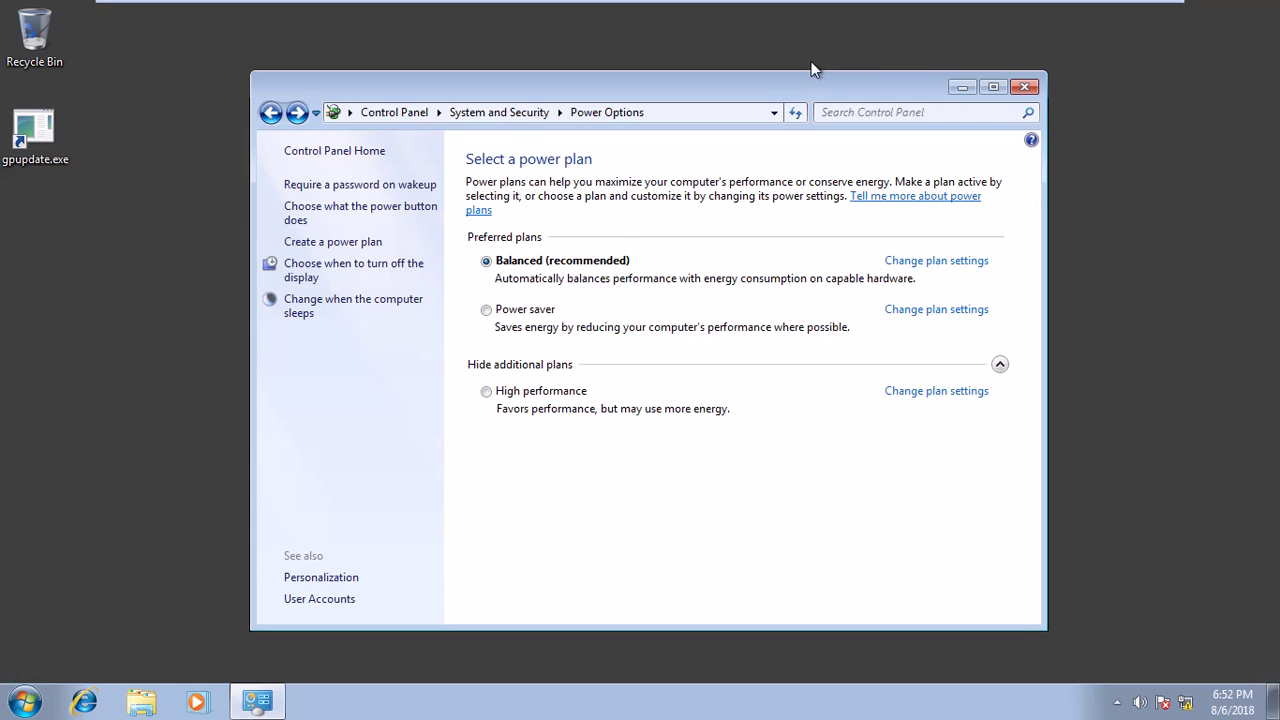
double_click(34, 132)
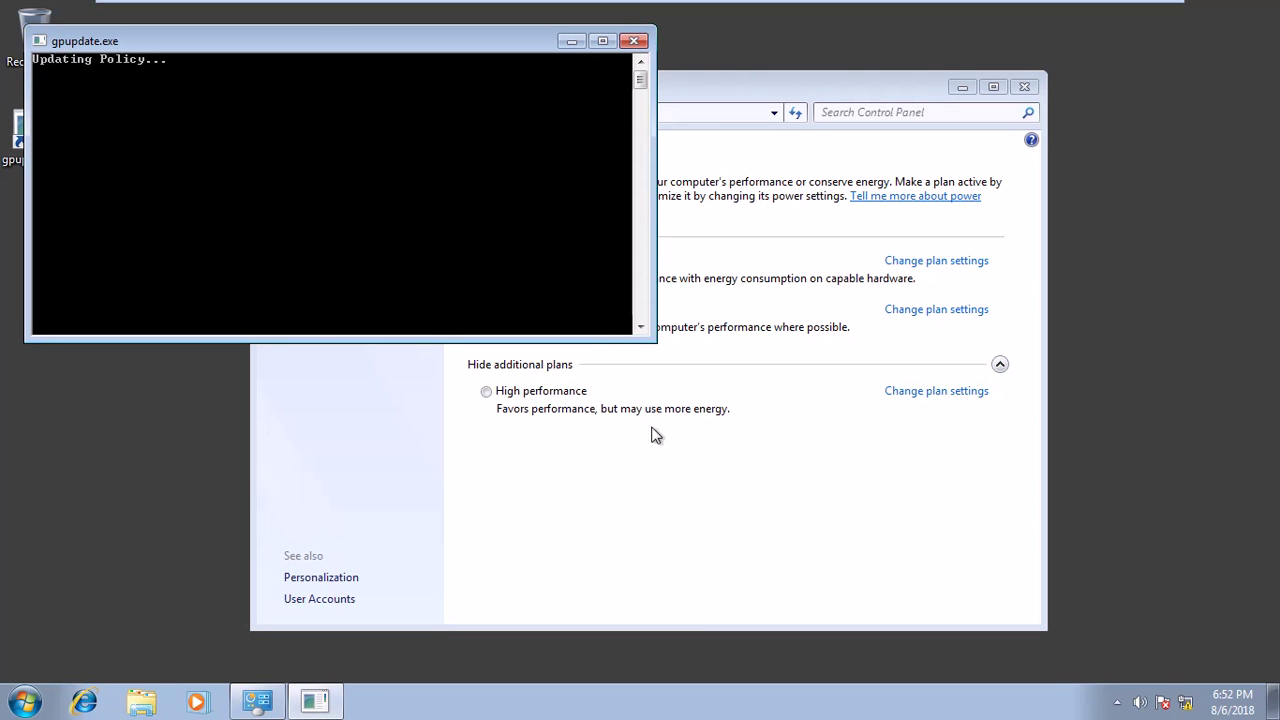
left_click(685, 506)
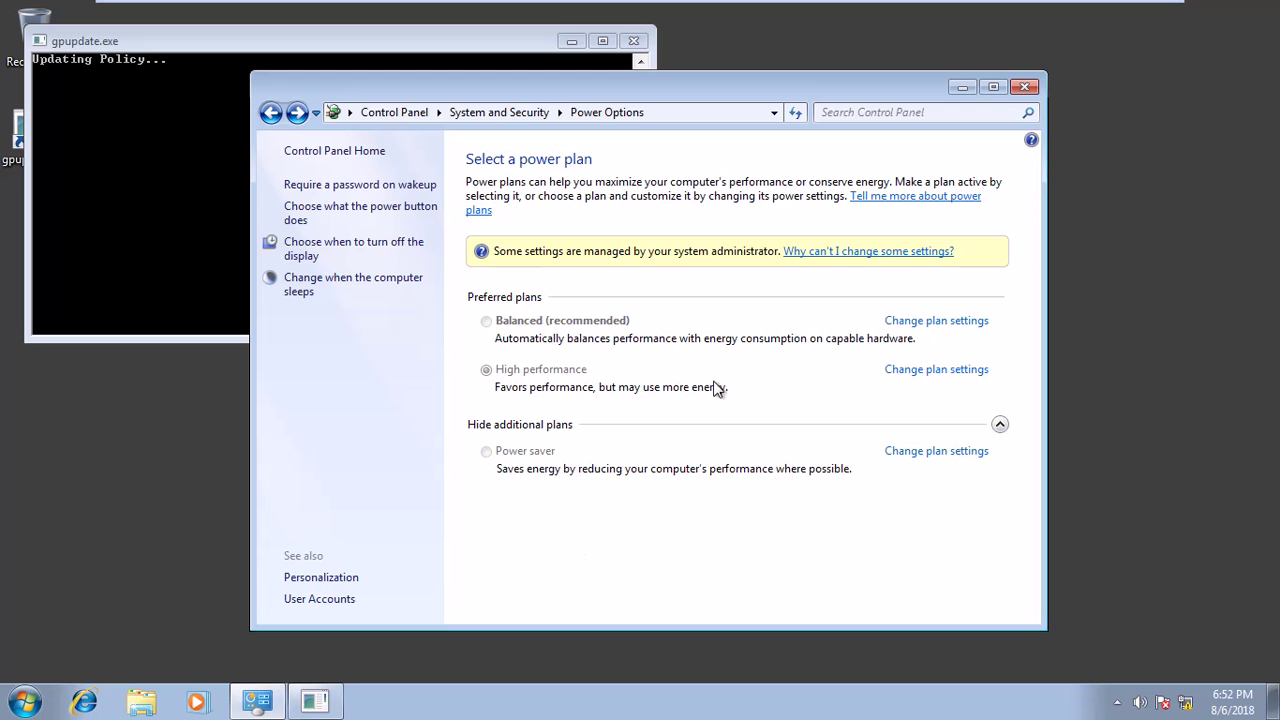
mouse_move(640, 3)
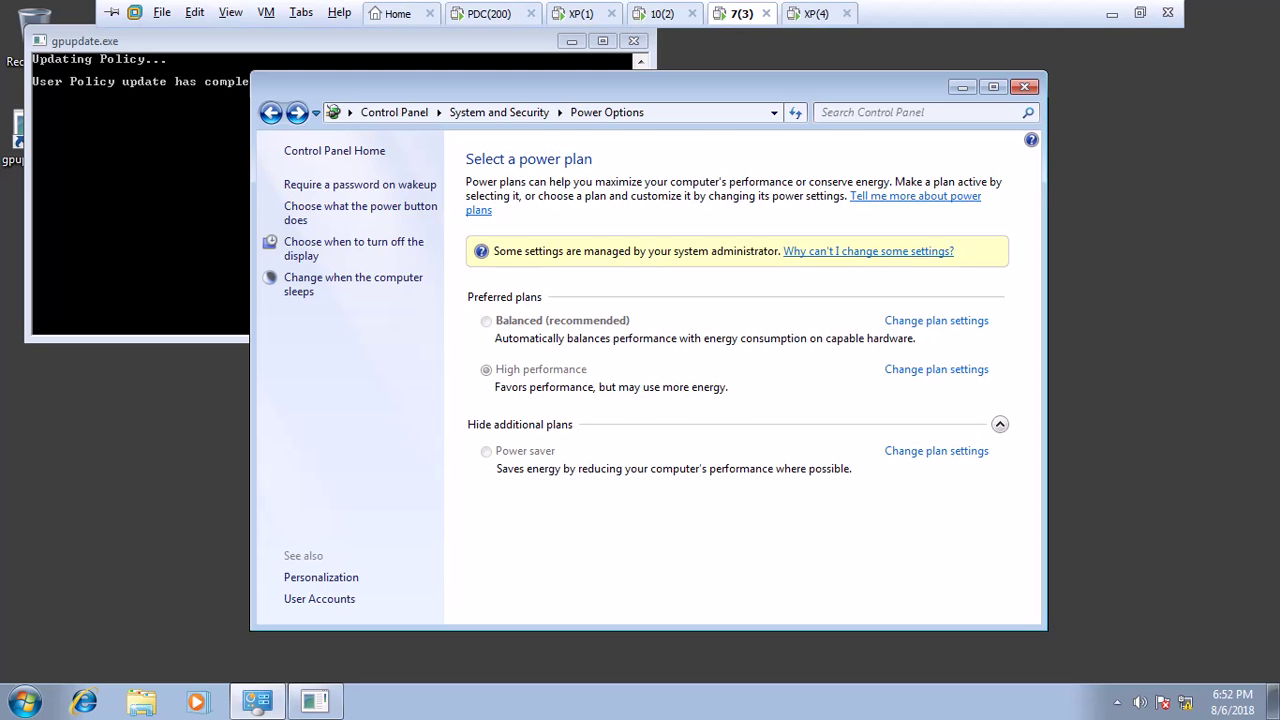
left_click(487, 14)
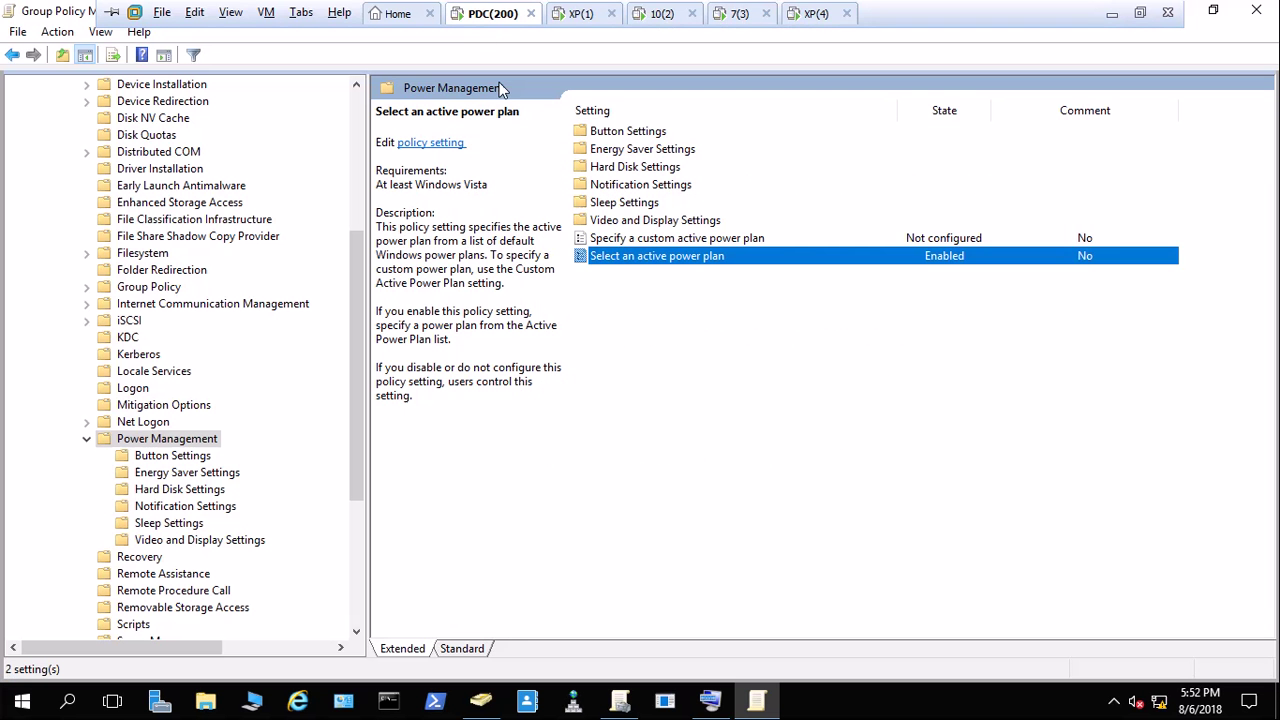
Inspect the plugged-in and on-battery unattended sleep timeout policies in Sleep Settings without saving changes.
double_click(621, 205)
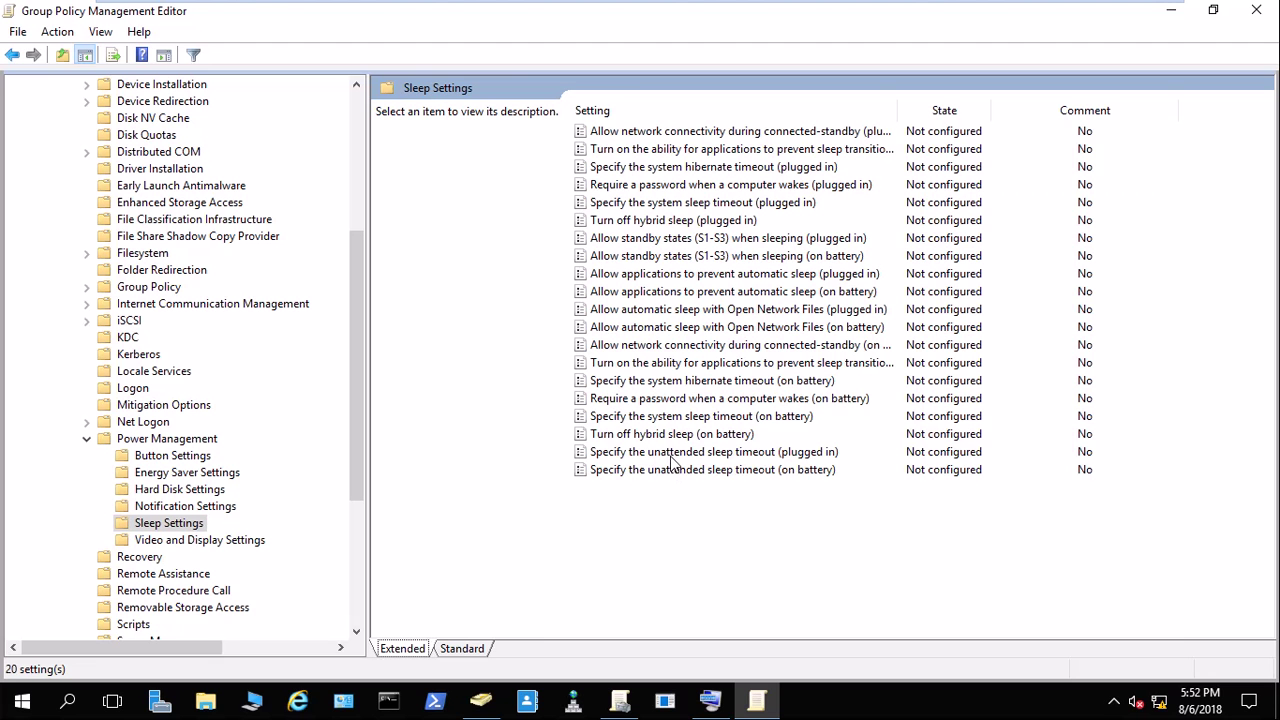
left_click(674, 452)
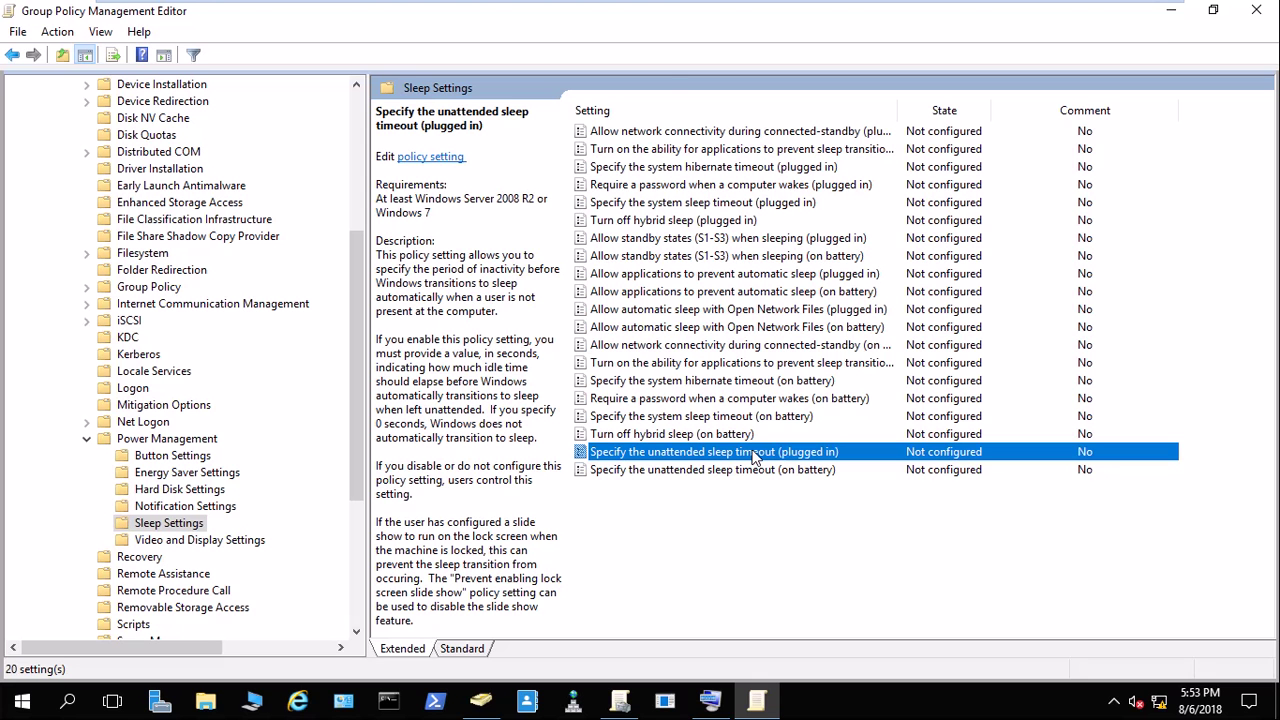
double_click(755, 455)
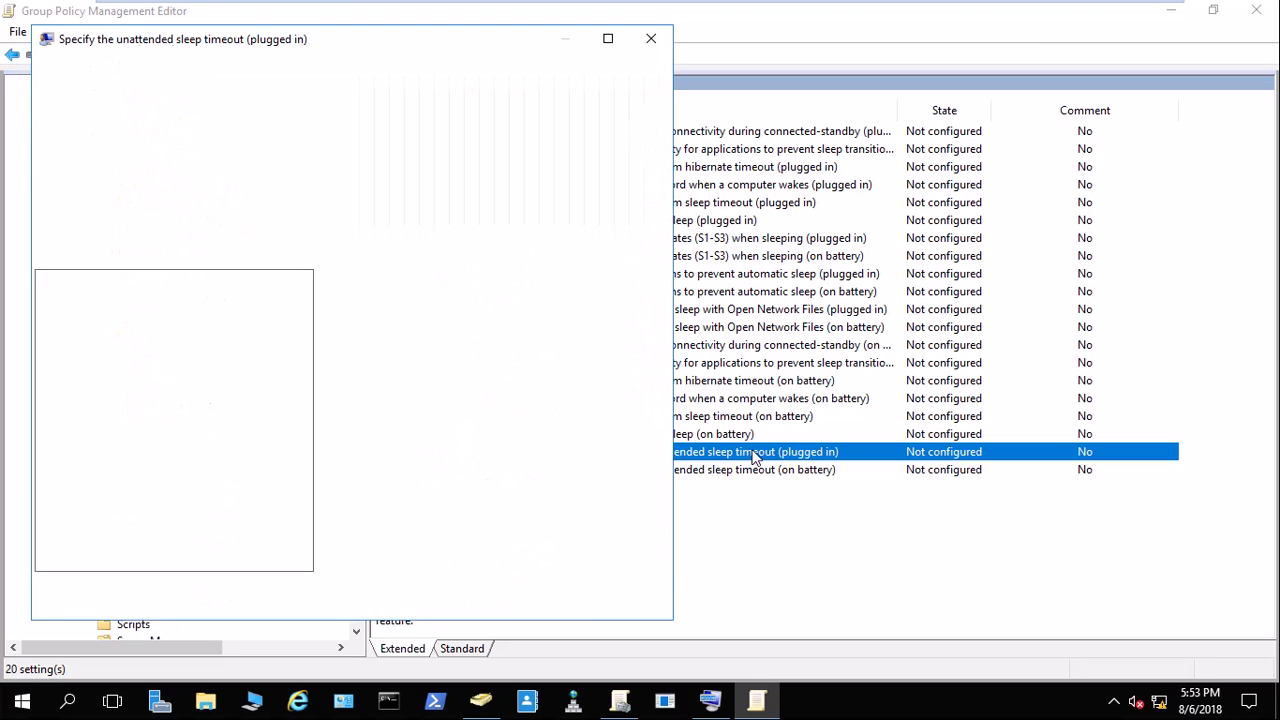
left_click(46, 144)
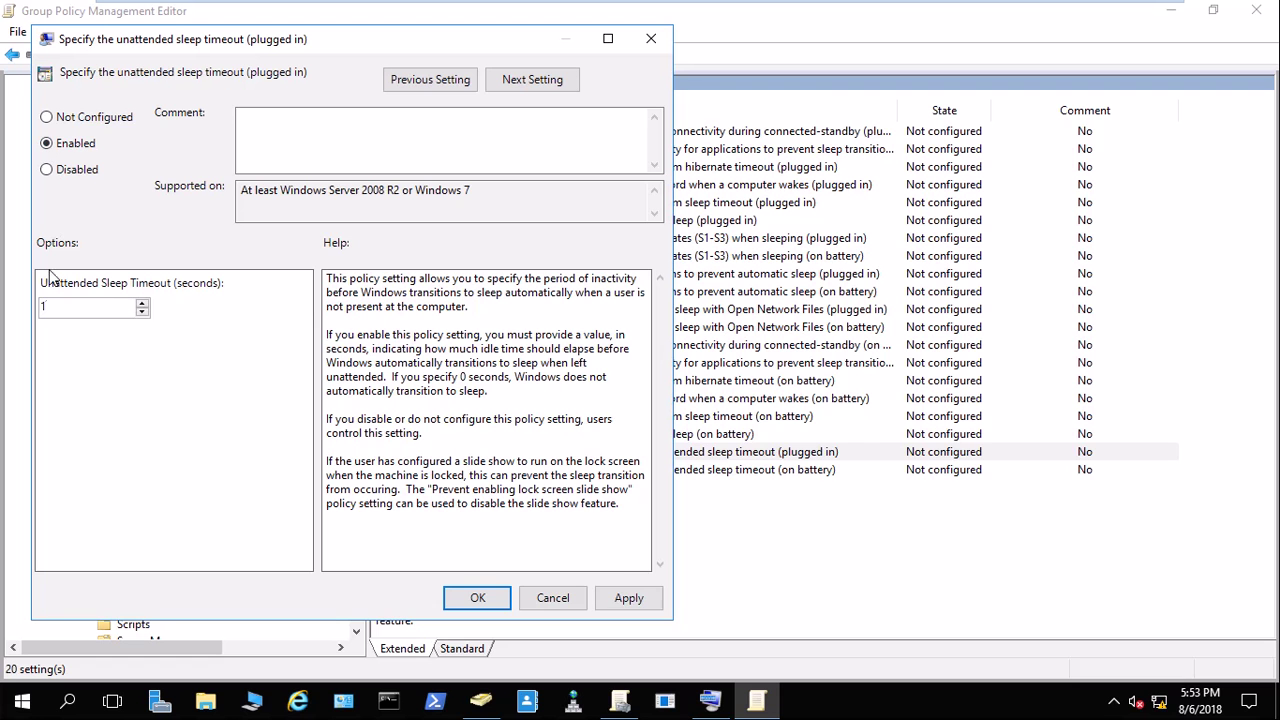
left_click(549, 598)
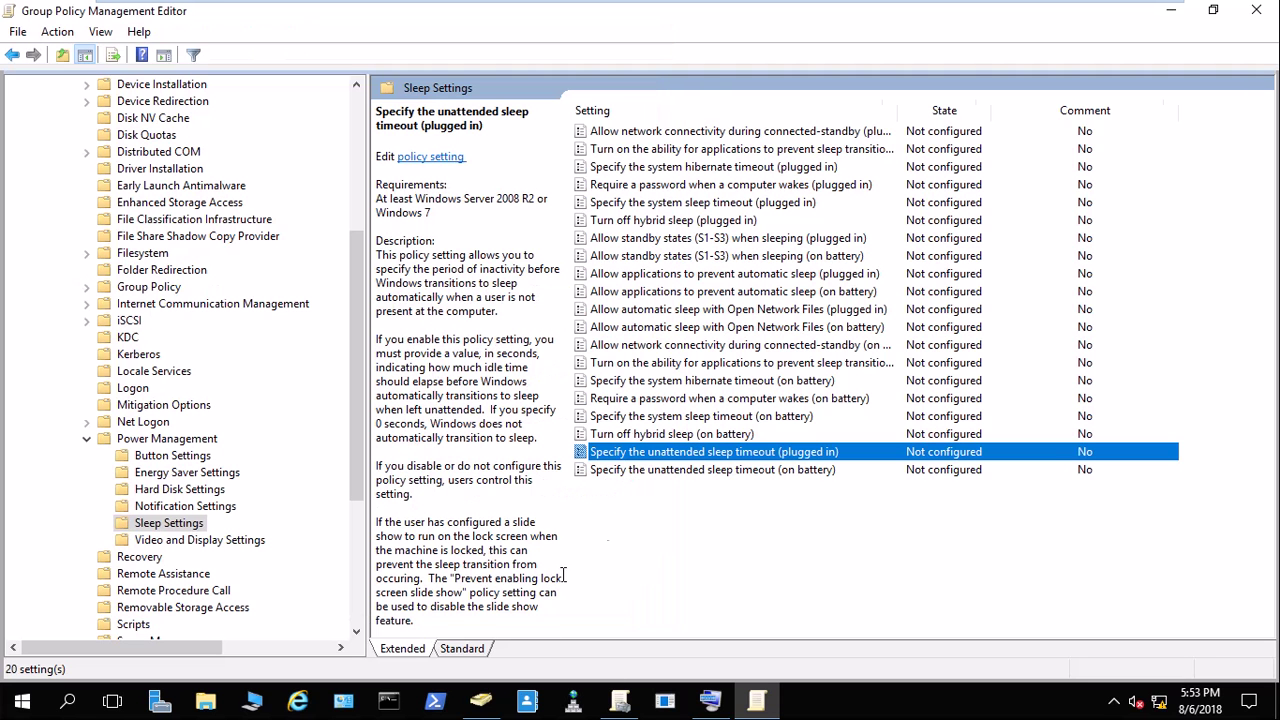
left_click(804, 470)
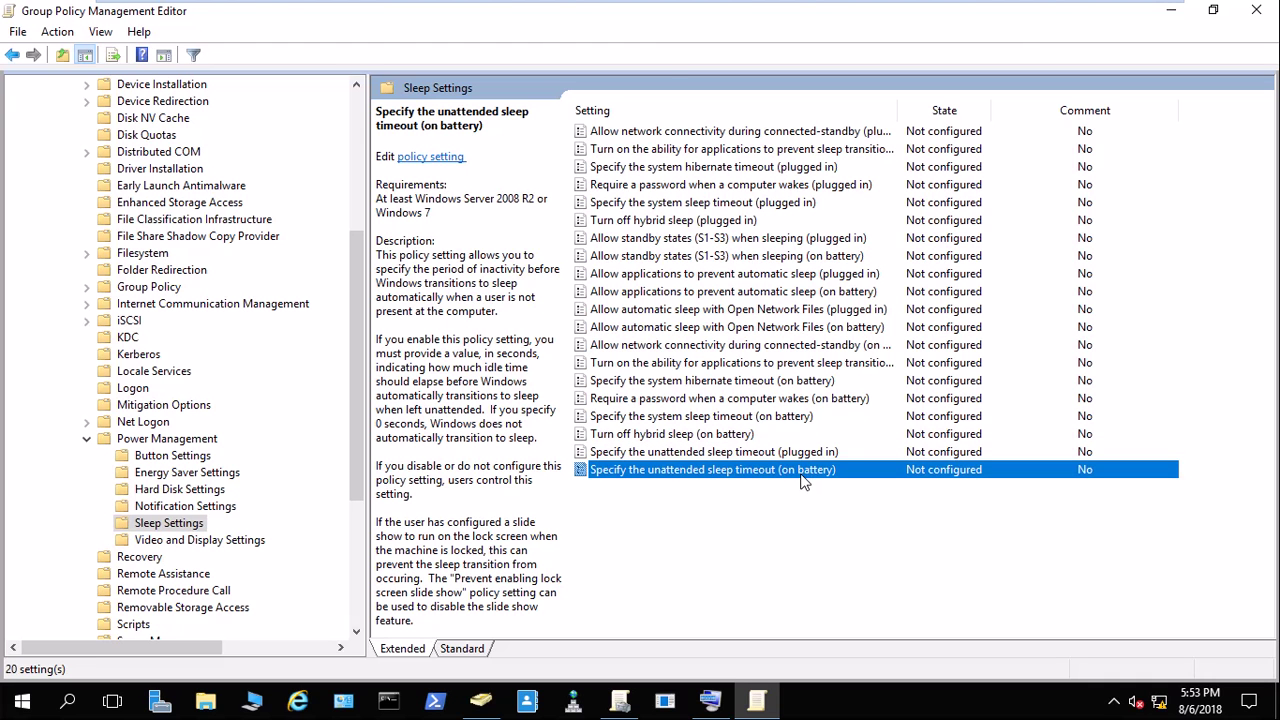
After a glance at the Windows 7 client, close the policy editor, GPM console and Active Directory window.
mouse_move(700, 3)
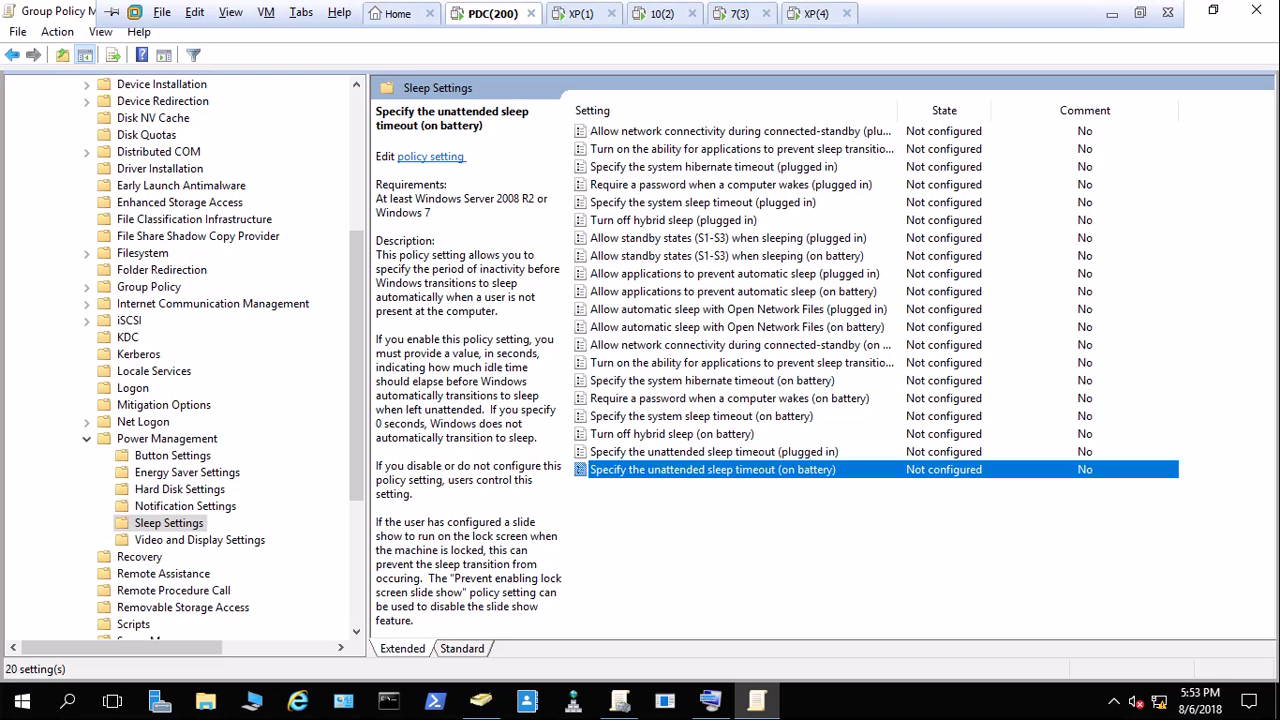
left_click(737, 13)
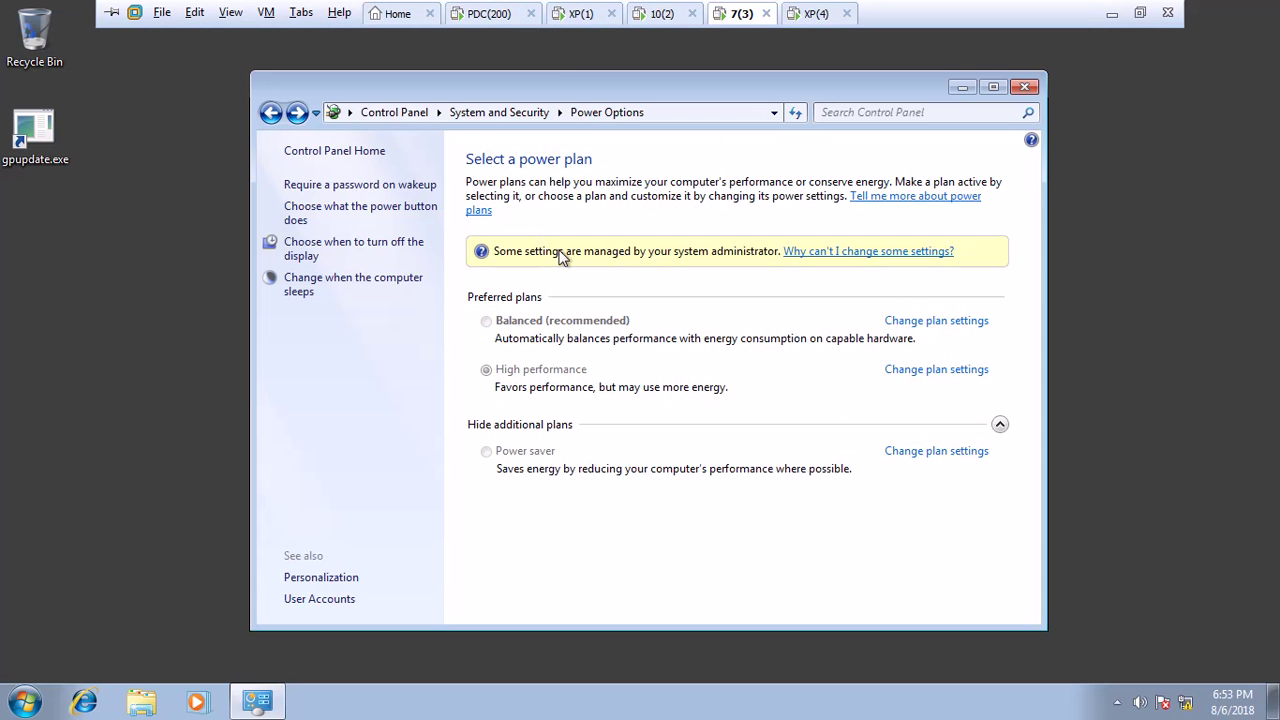
left_click(500, 13)
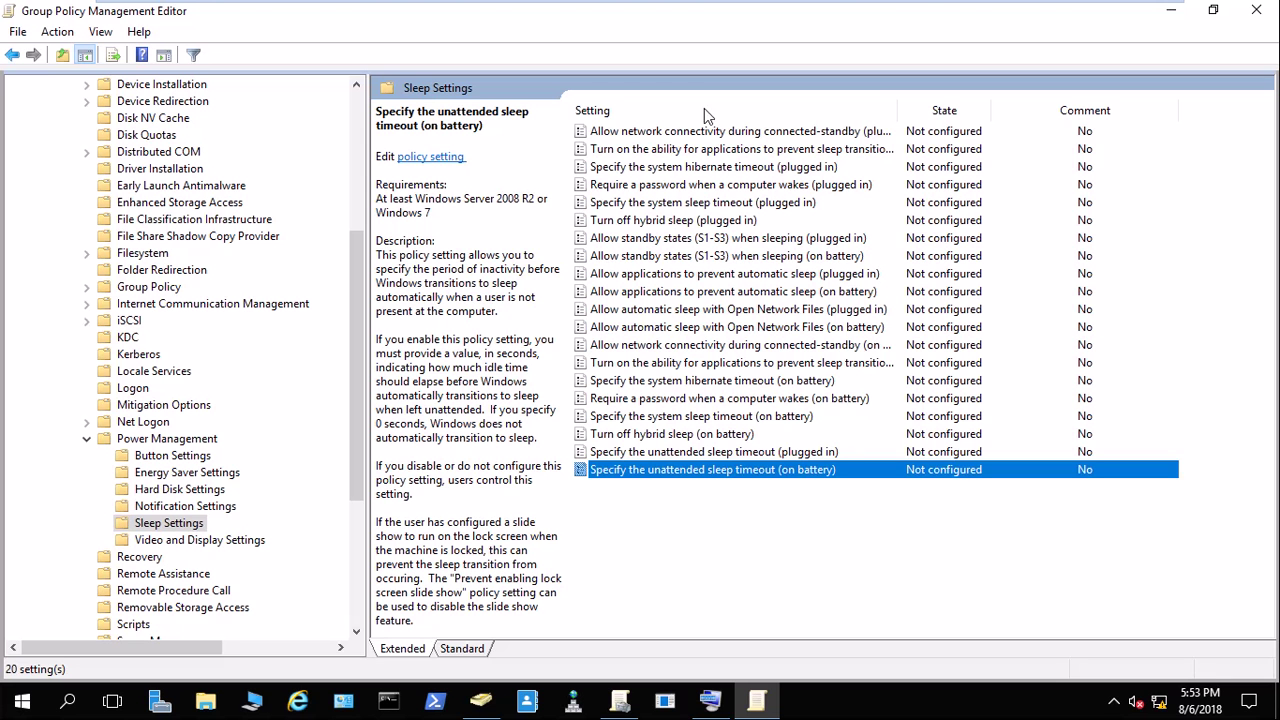
left_click(1257, 13)
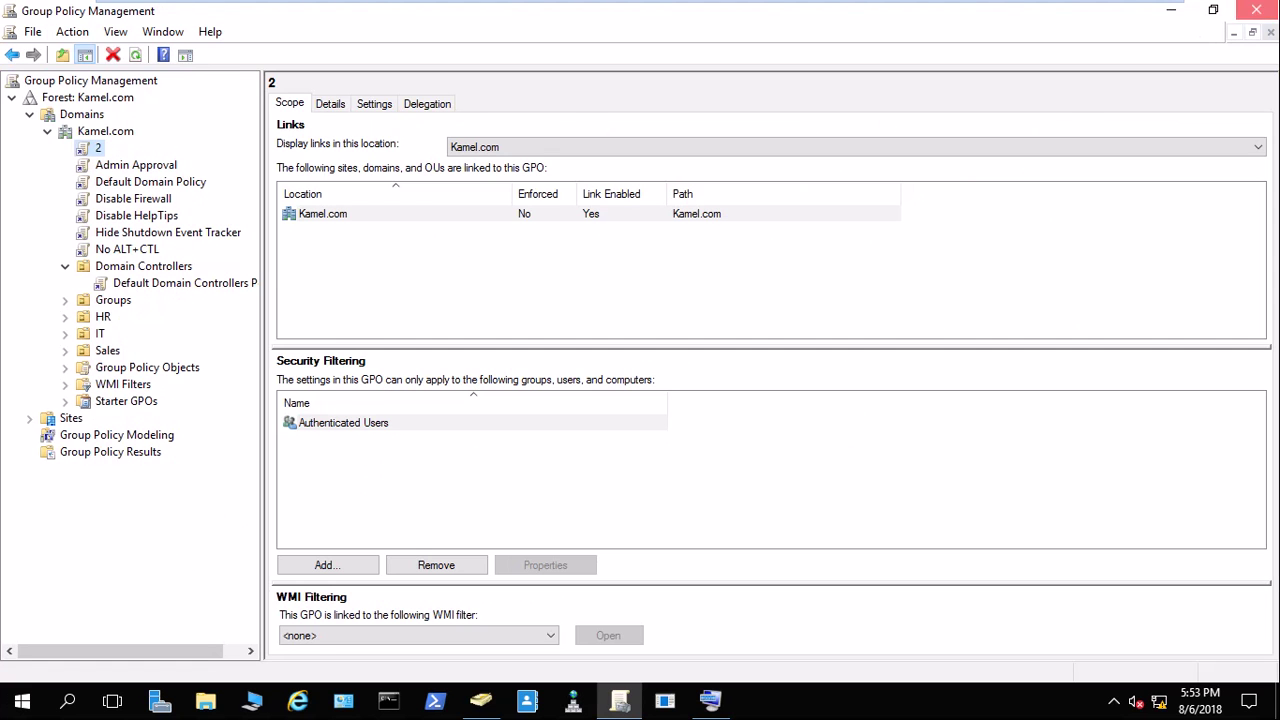
left_click(1257, 12)
left_click(1257, 12)
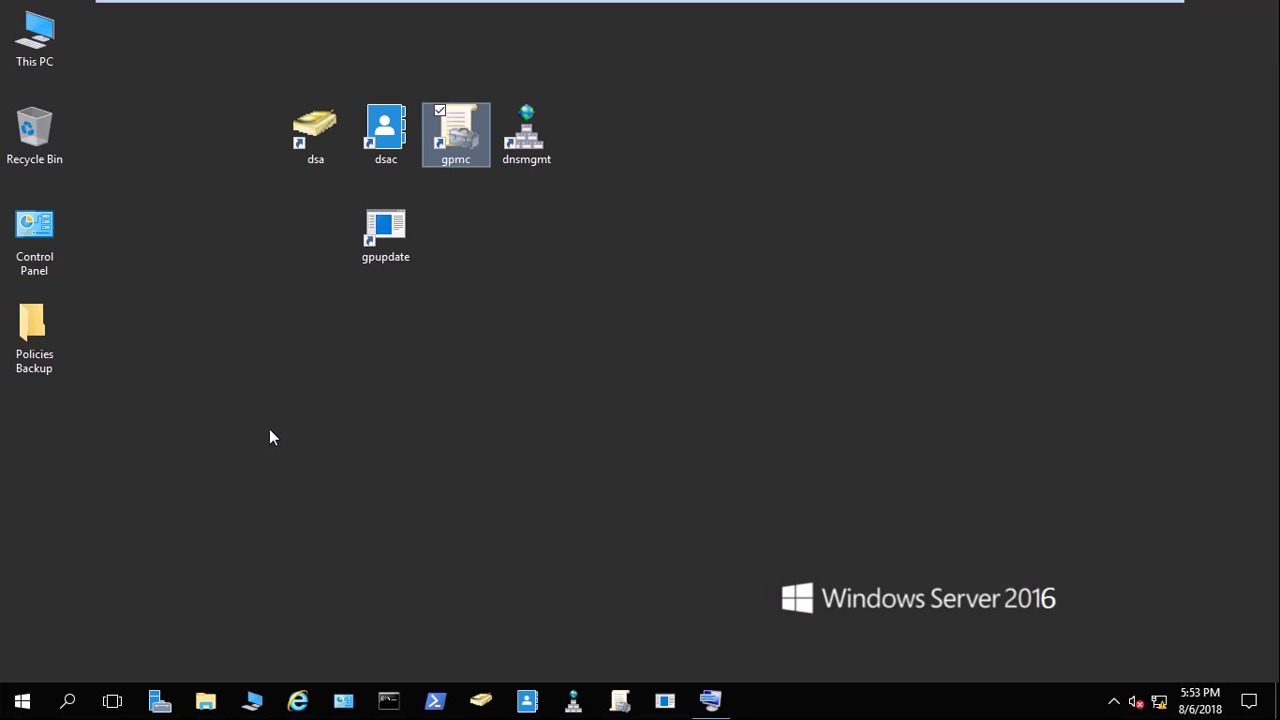
Minimize the virtual machine view to show the host desktop and bring up its shortcut menu.
mouse_move(640, 2)
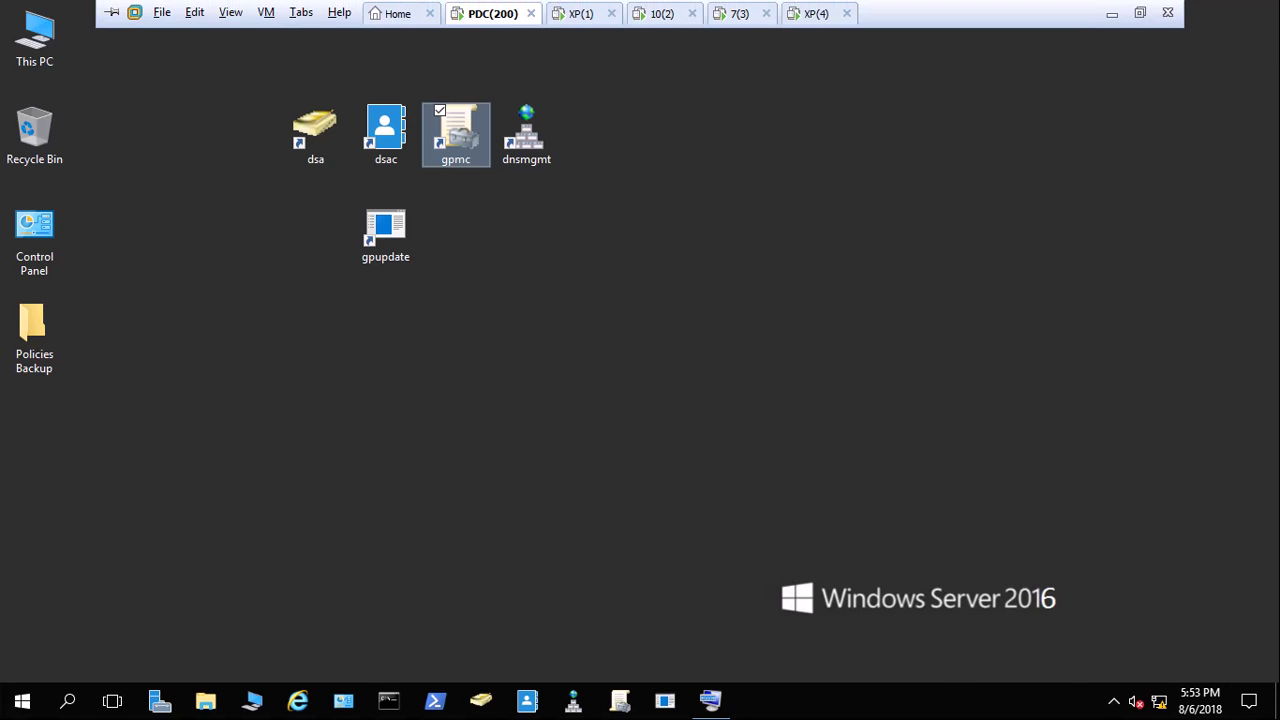
left_click(1111, 14)
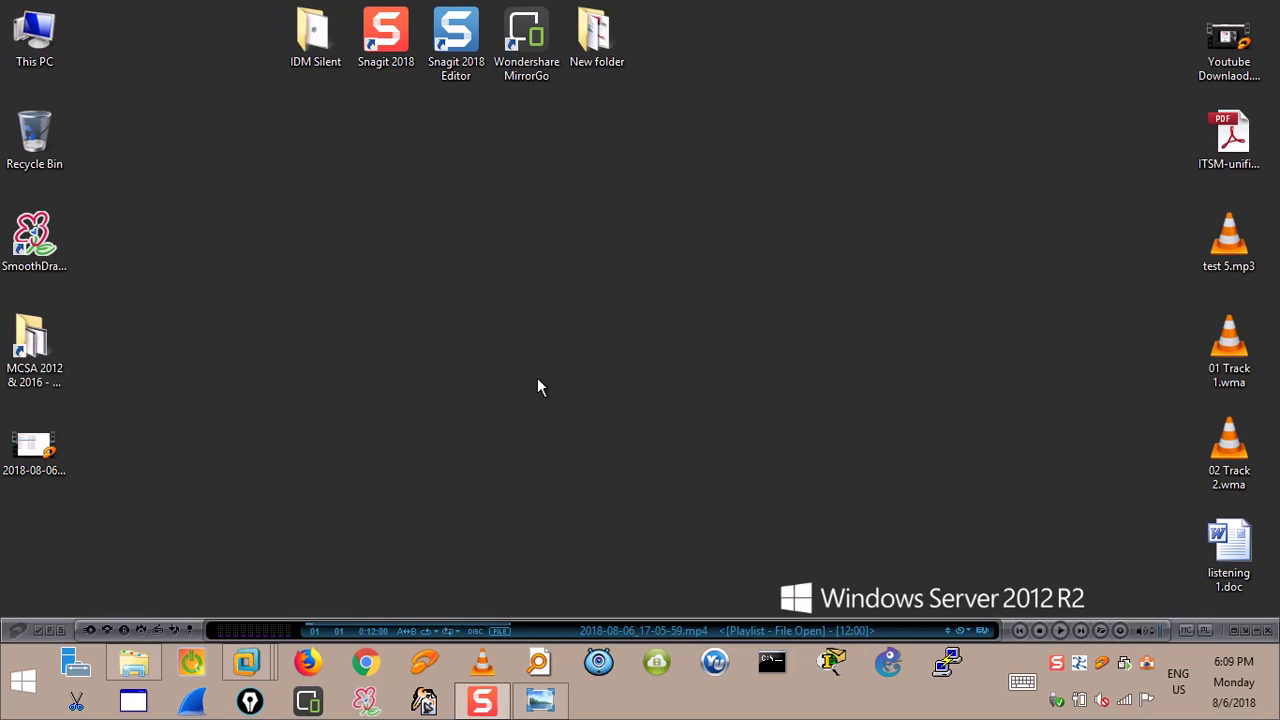
right_click(421, 261)
Refresh the host desktop and start the Google query with 'how to hide'.
left_click(478, 316)
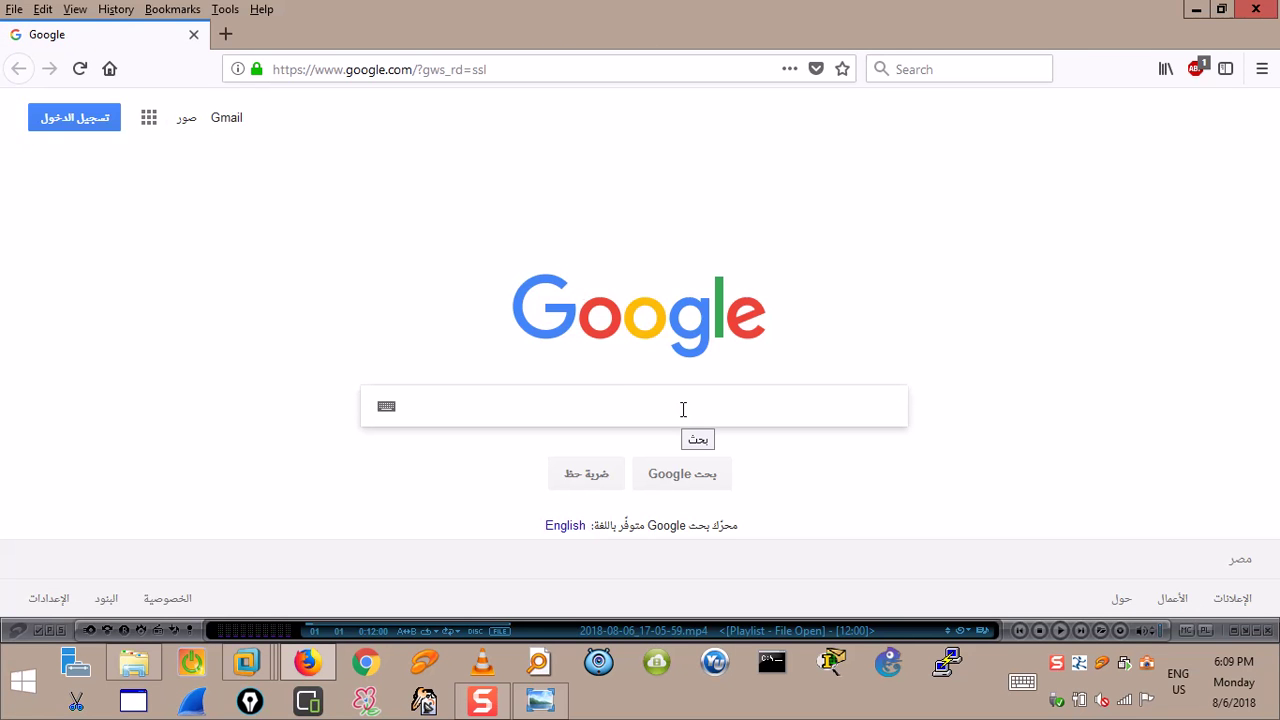
type("how t")
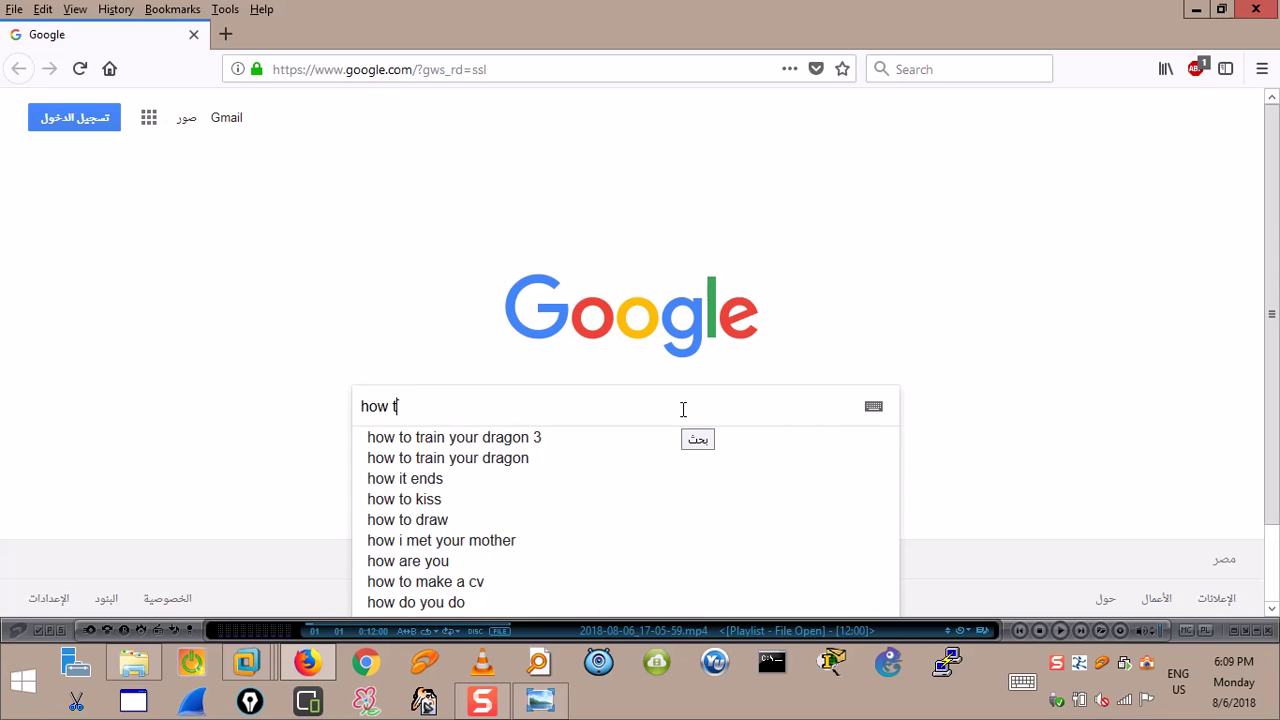
type("o")
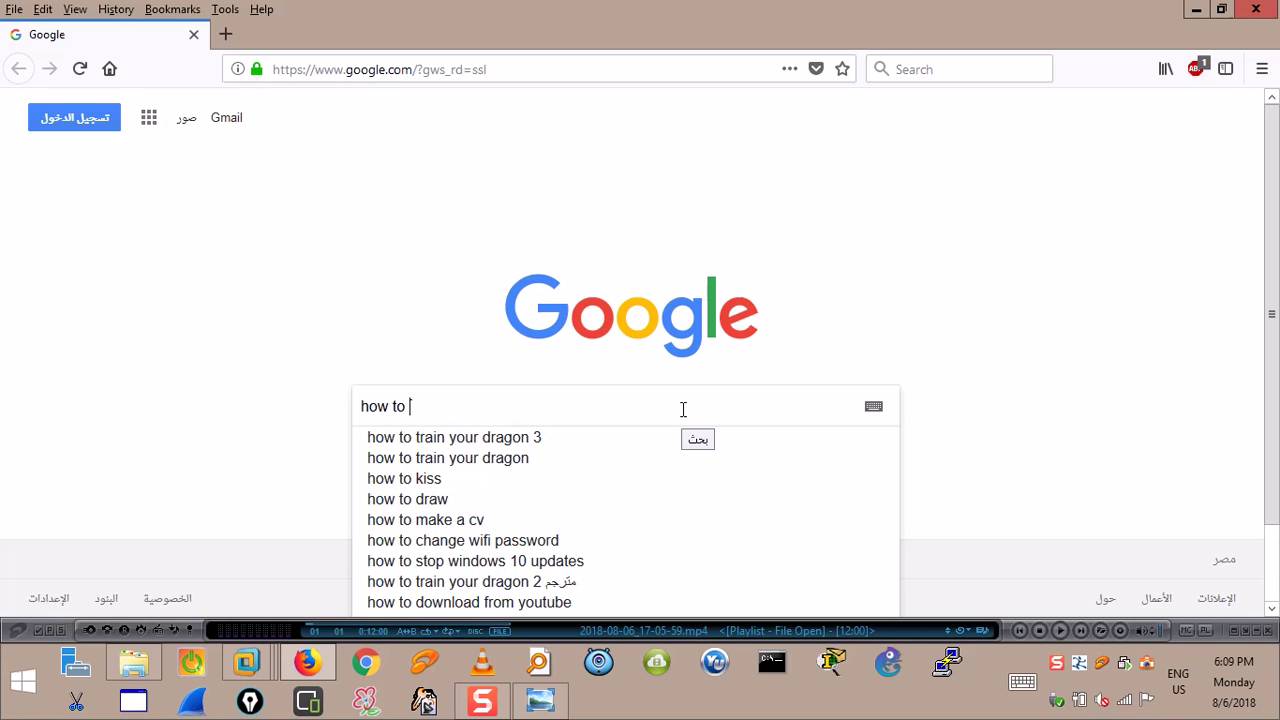
type("hide")
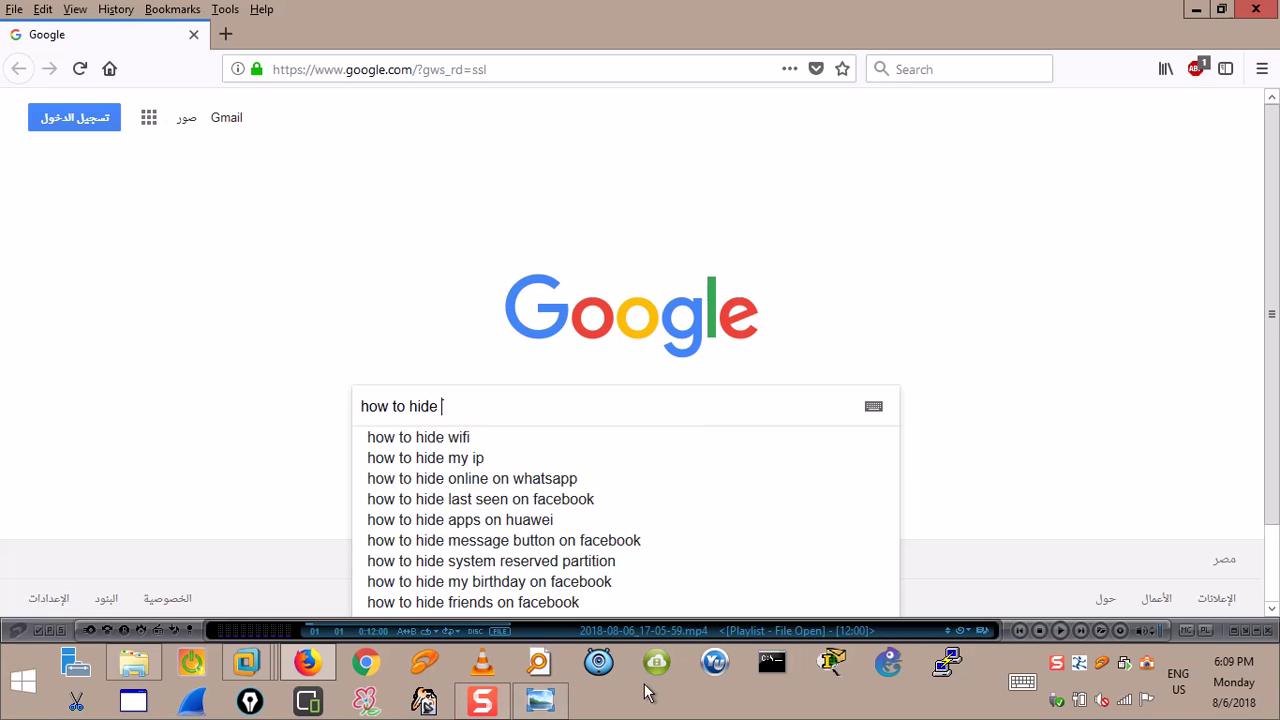
Complete the query as 'how to hide partition using gpedit' and run the search.
left_click(1033, 684)
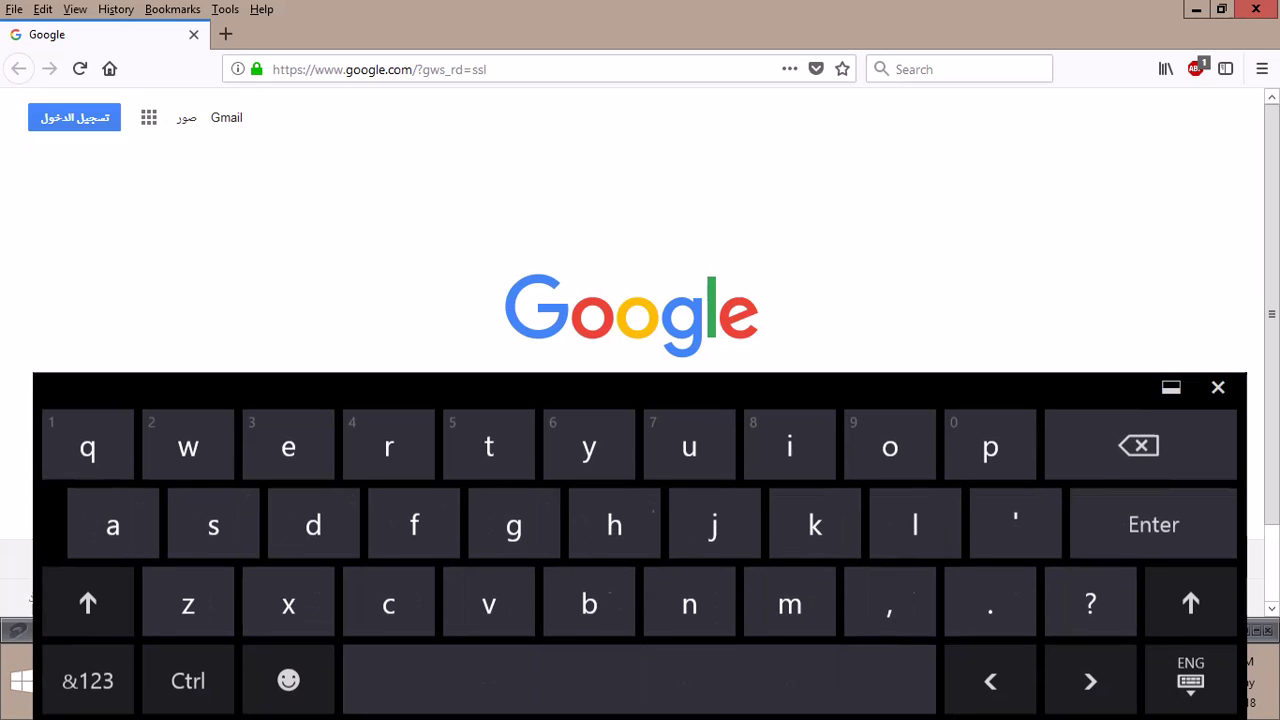
left_click(988, 443)
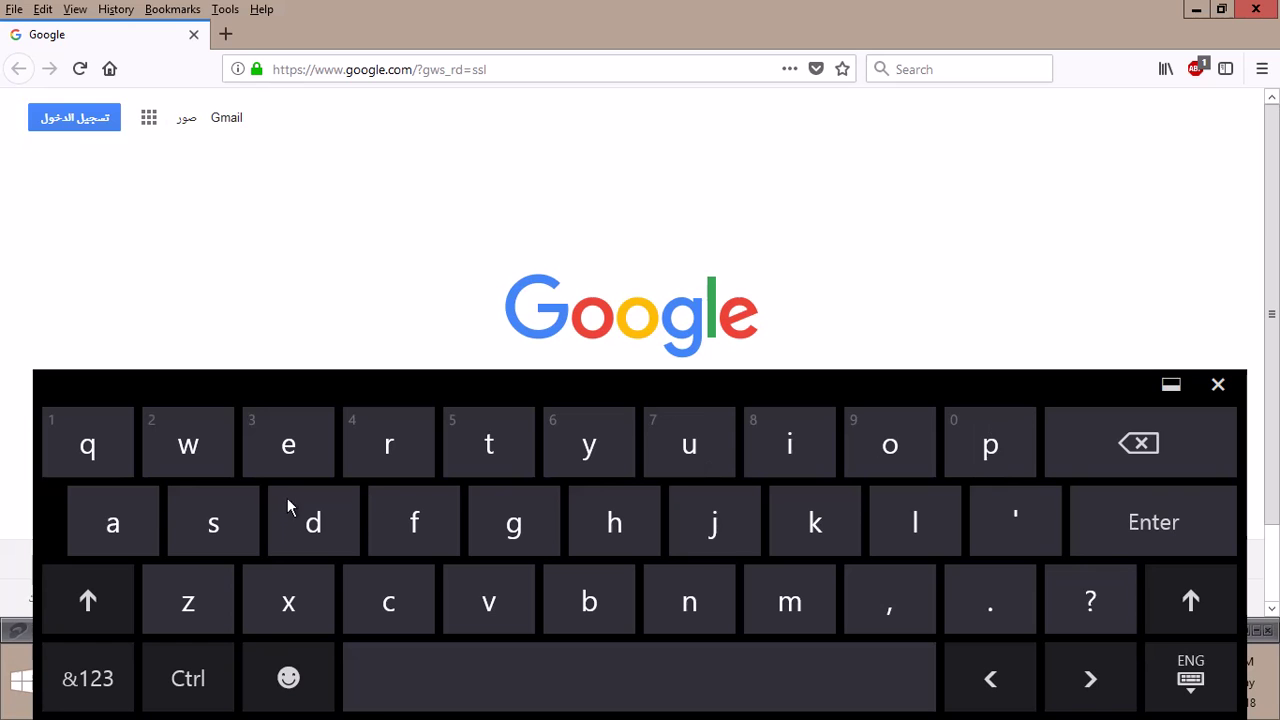
left_click(119, 533)
left_click(389, 447)
left_click(713, 322)
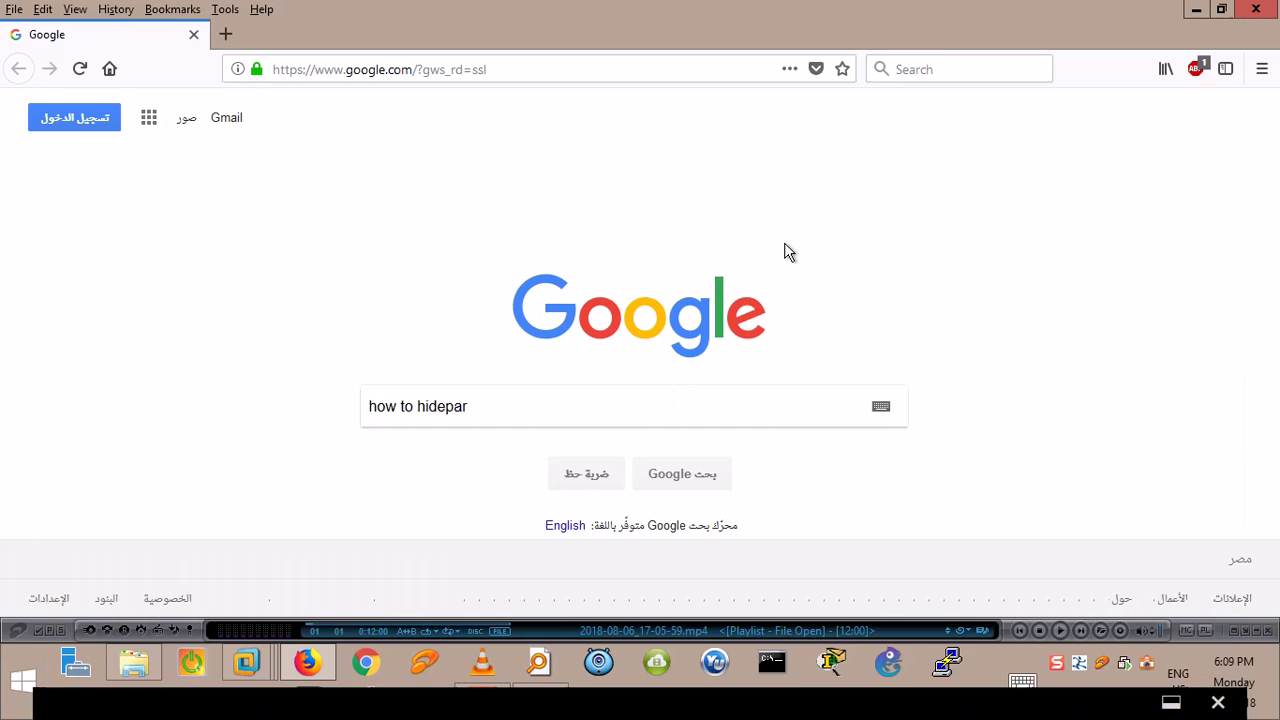
left_click(478, 411)
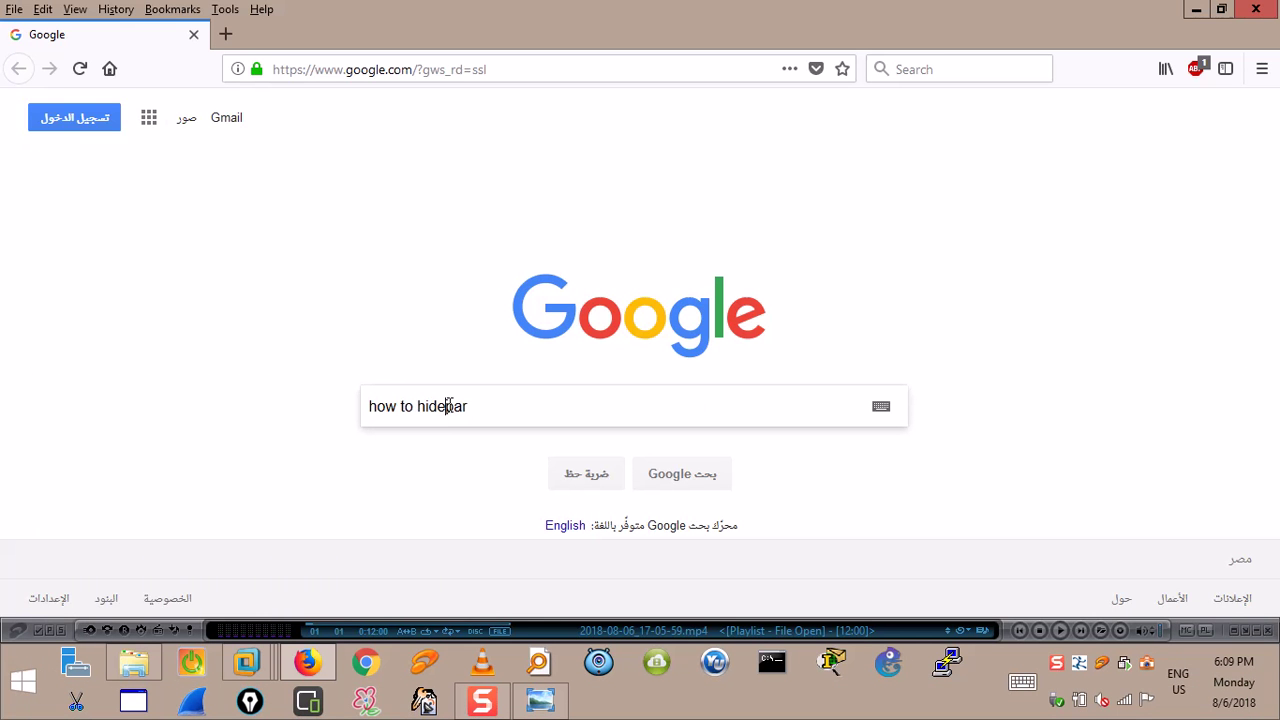
left_click(446, 406)
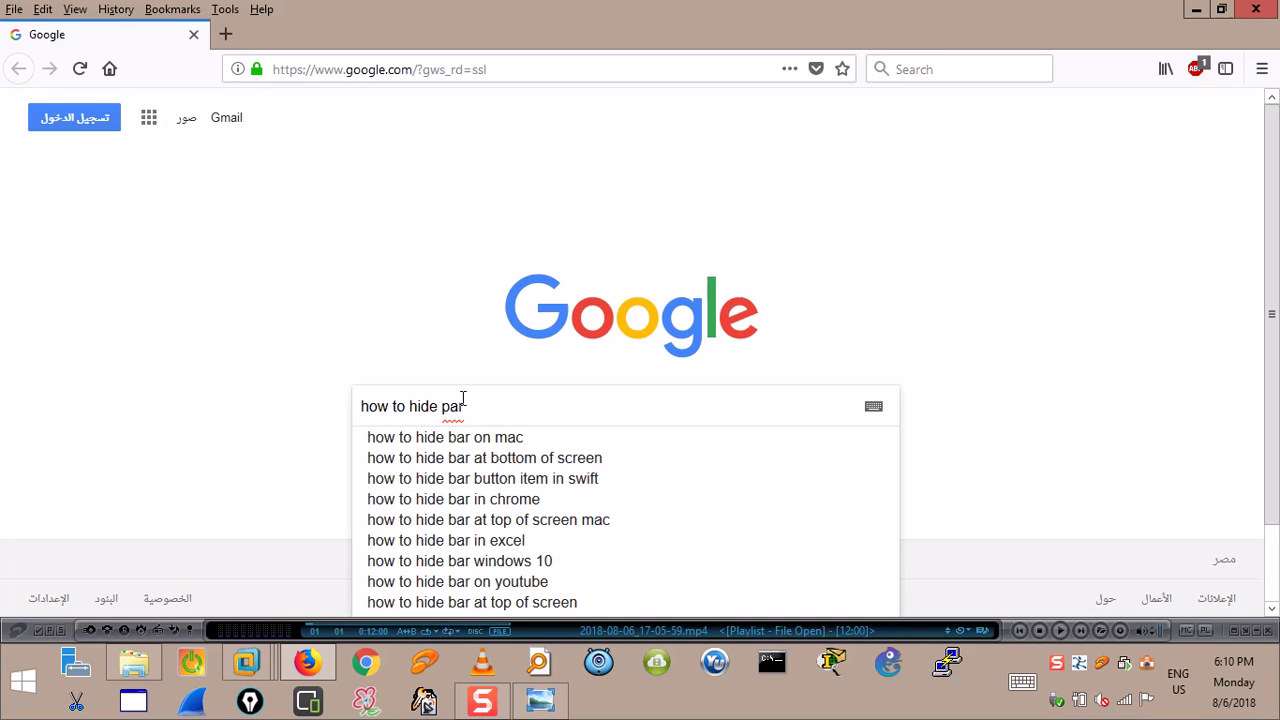
left_click(463, 402)
type("titio")
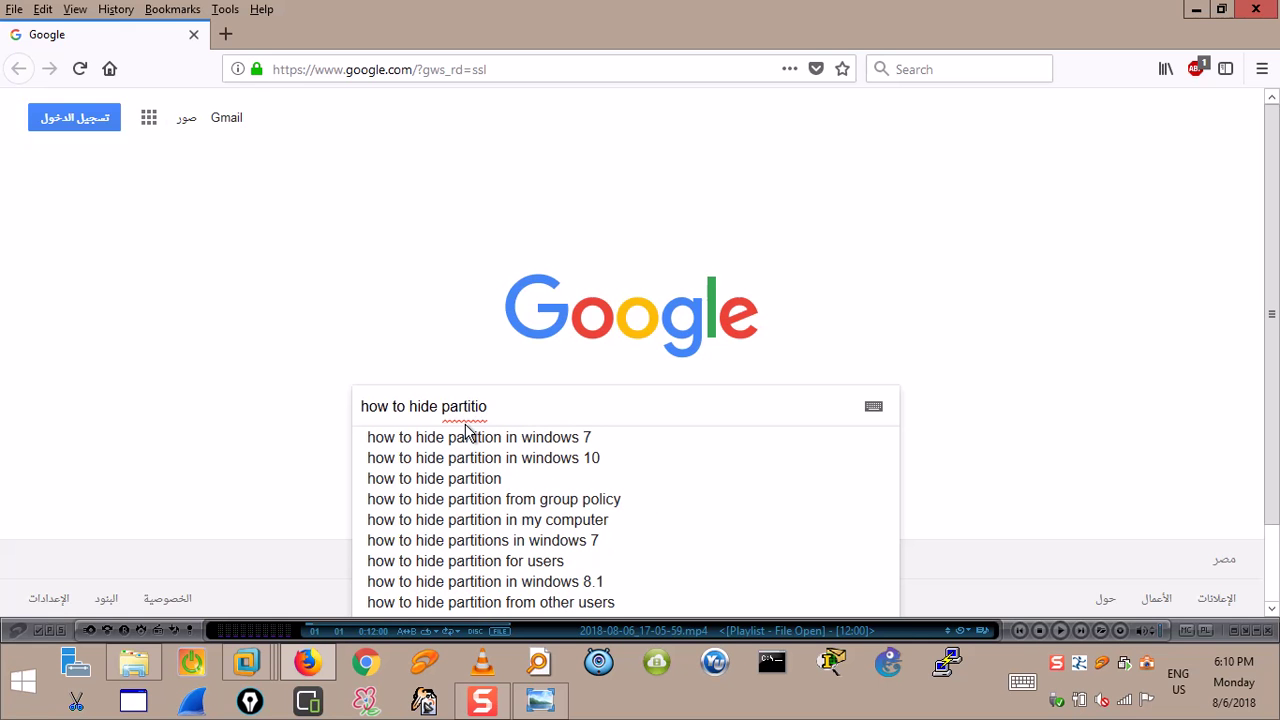
type("n using")
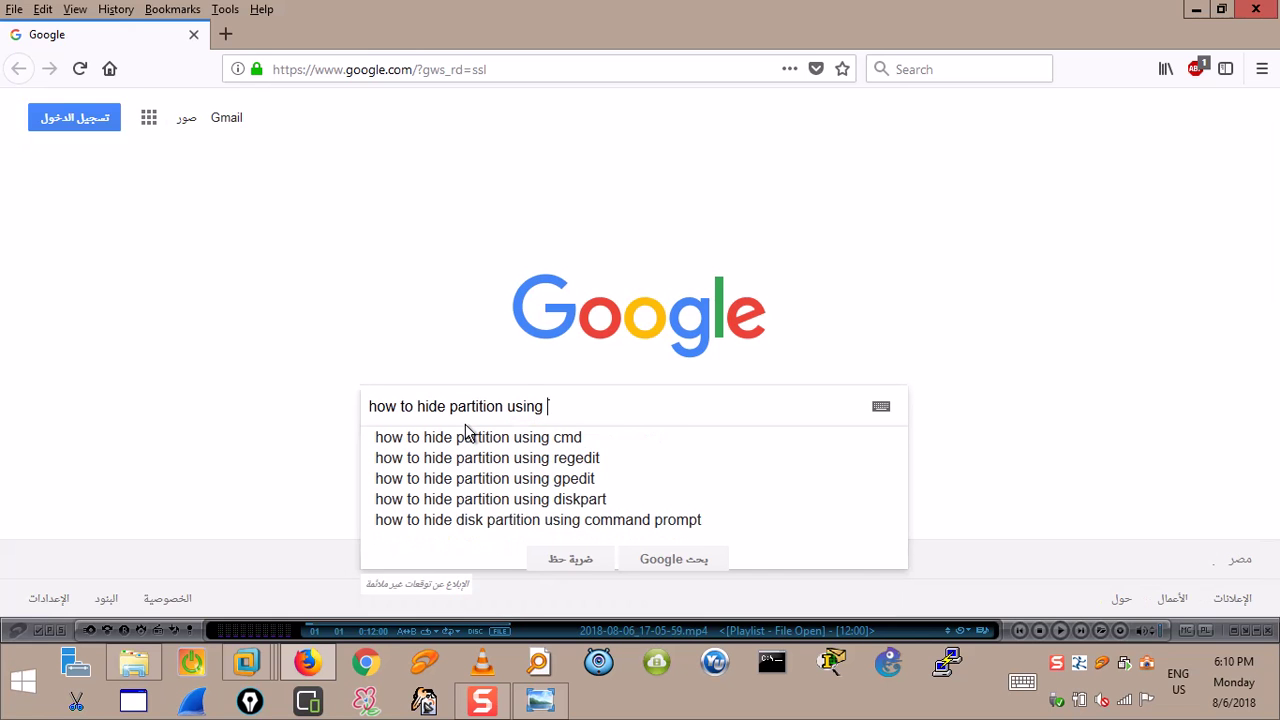
left_click(456, 485)
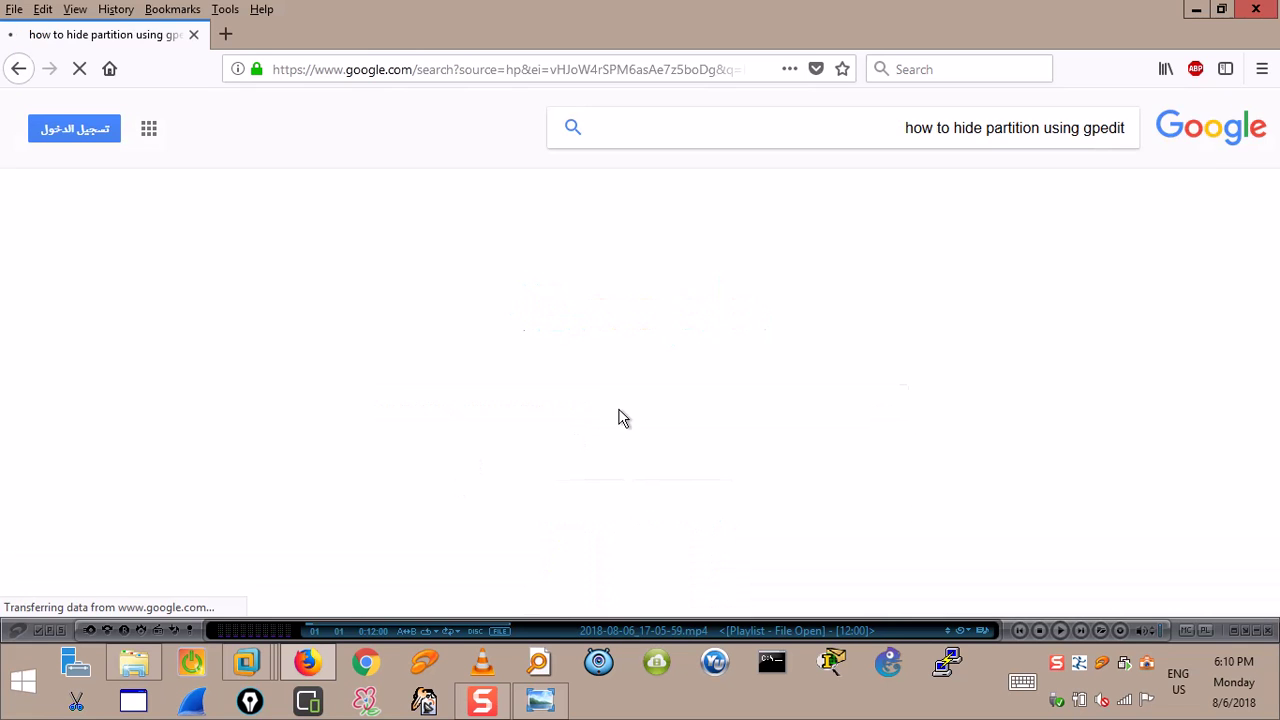
Open the support.microsoft.com result 'Using Group Policy Objects to hide specified drives'.
scroll(775, 310, "down", 5)
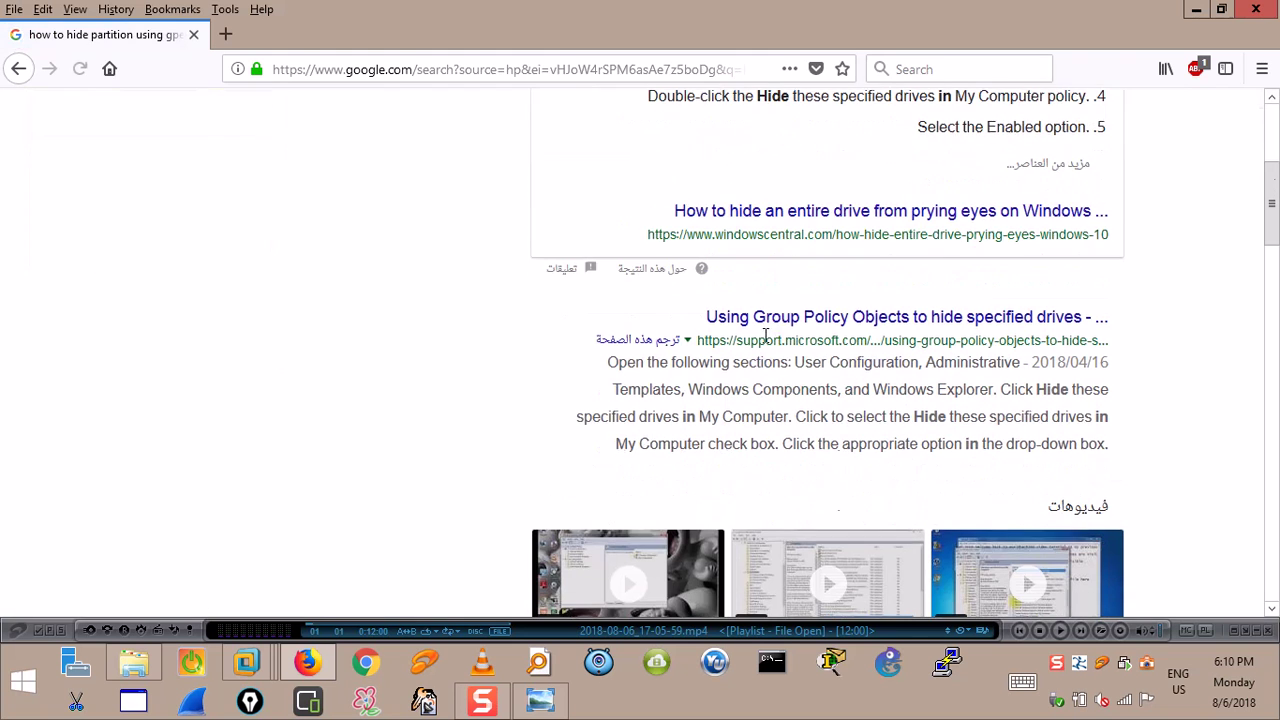
left_click(782, 316)
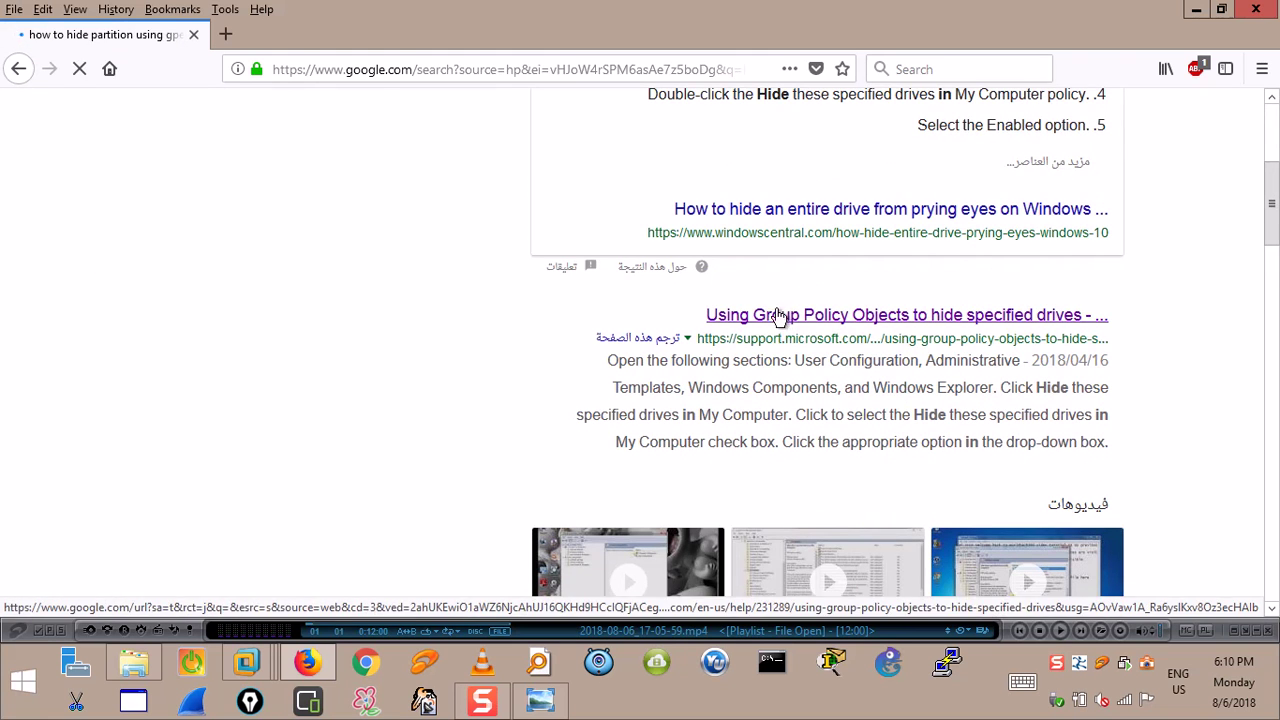
scroll(771, 322, "down", 3)
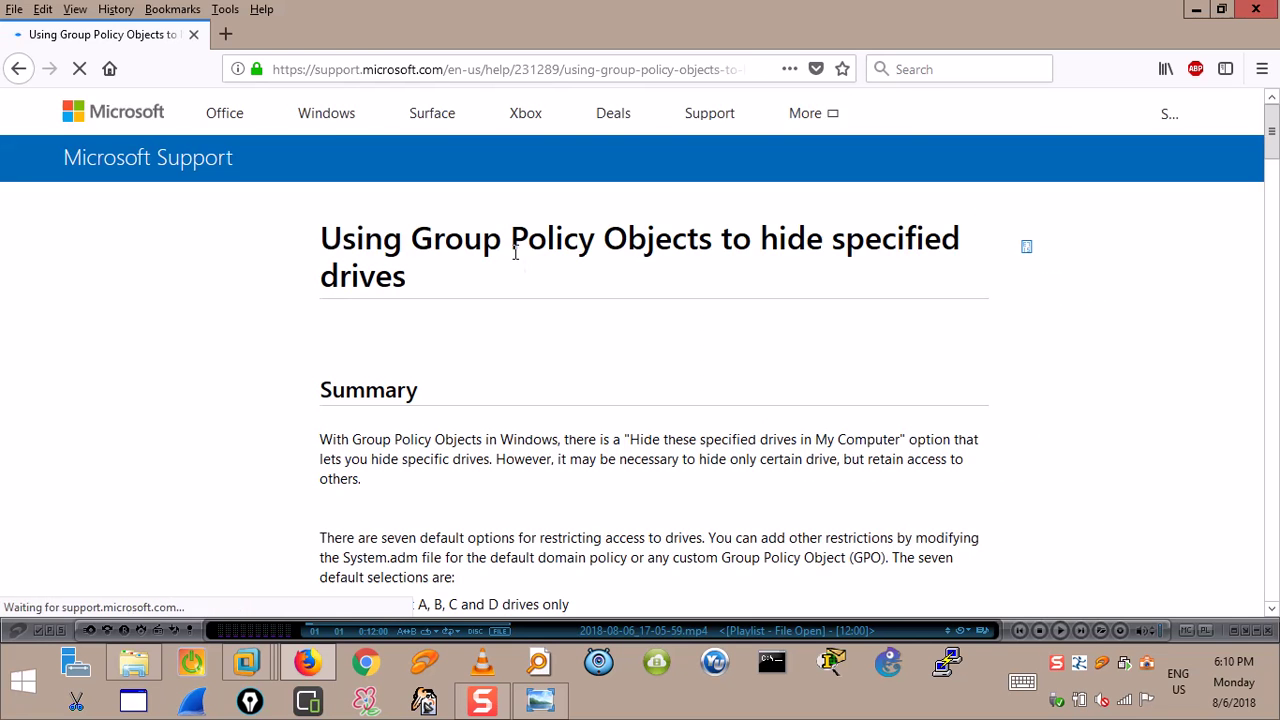
Scroll through the article's Group Policy steps and NoDrives values.
scroll(486, 391, "down", 3)
scroll(483, 391, "down", 4)
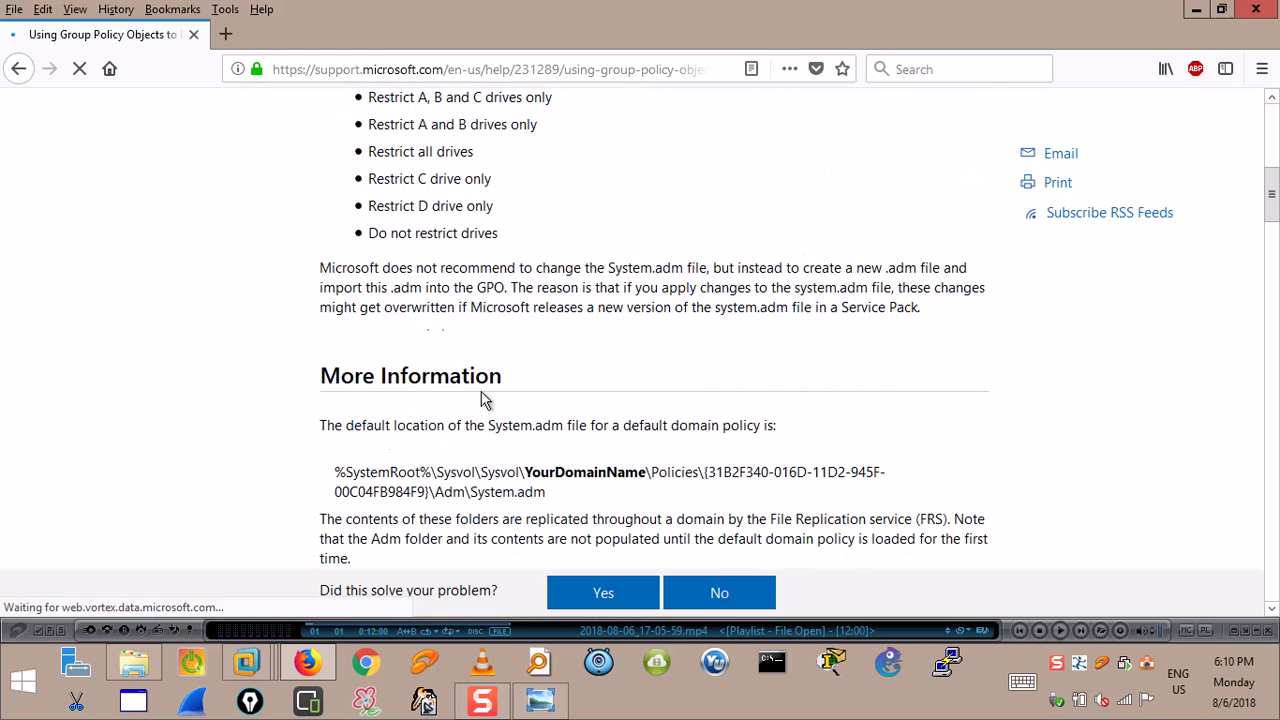
scroll(486, 390, "down", 7)
scroll(486, 390, "down", 3)
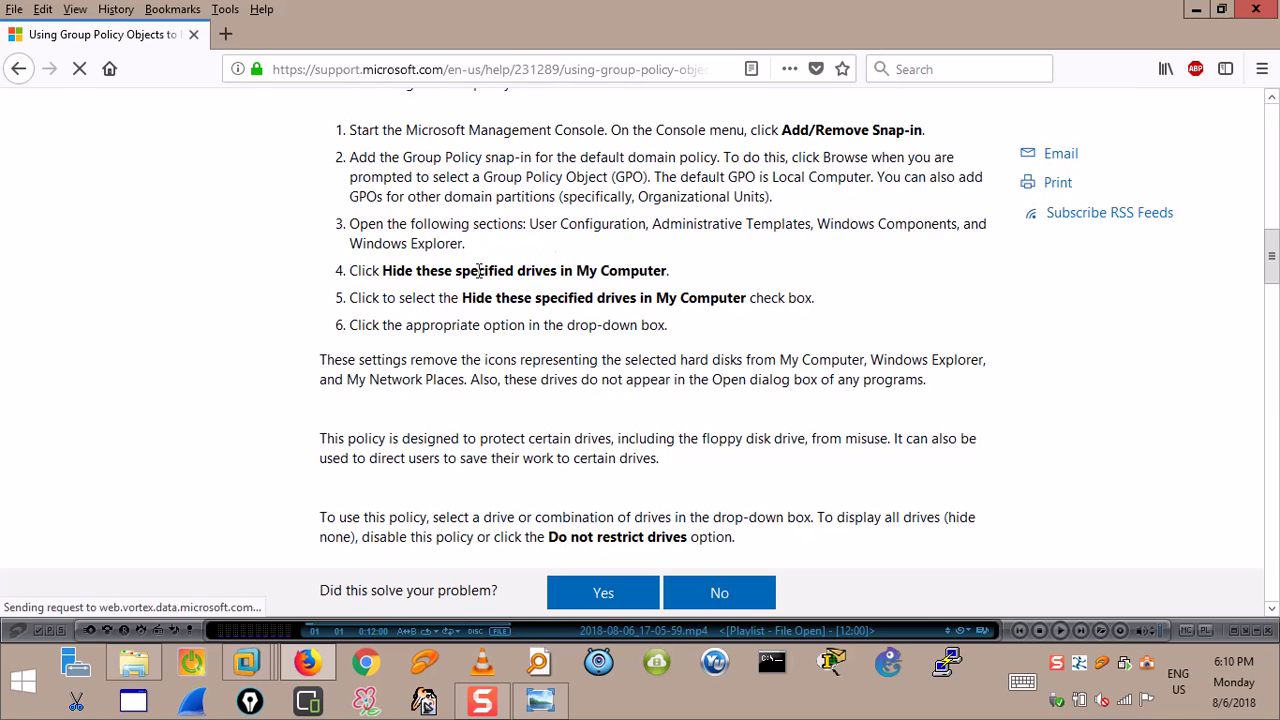
scroll(471, 265, "down", 6)
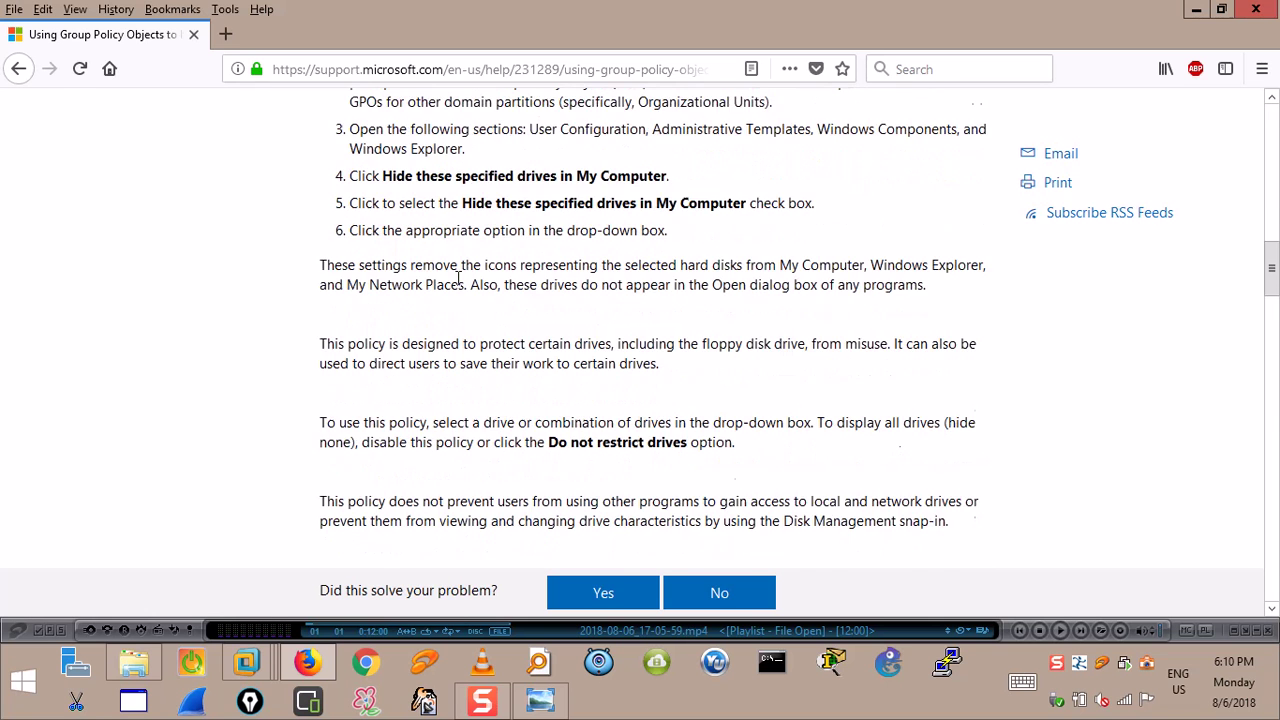
scroll(517, 262, "down", 7)
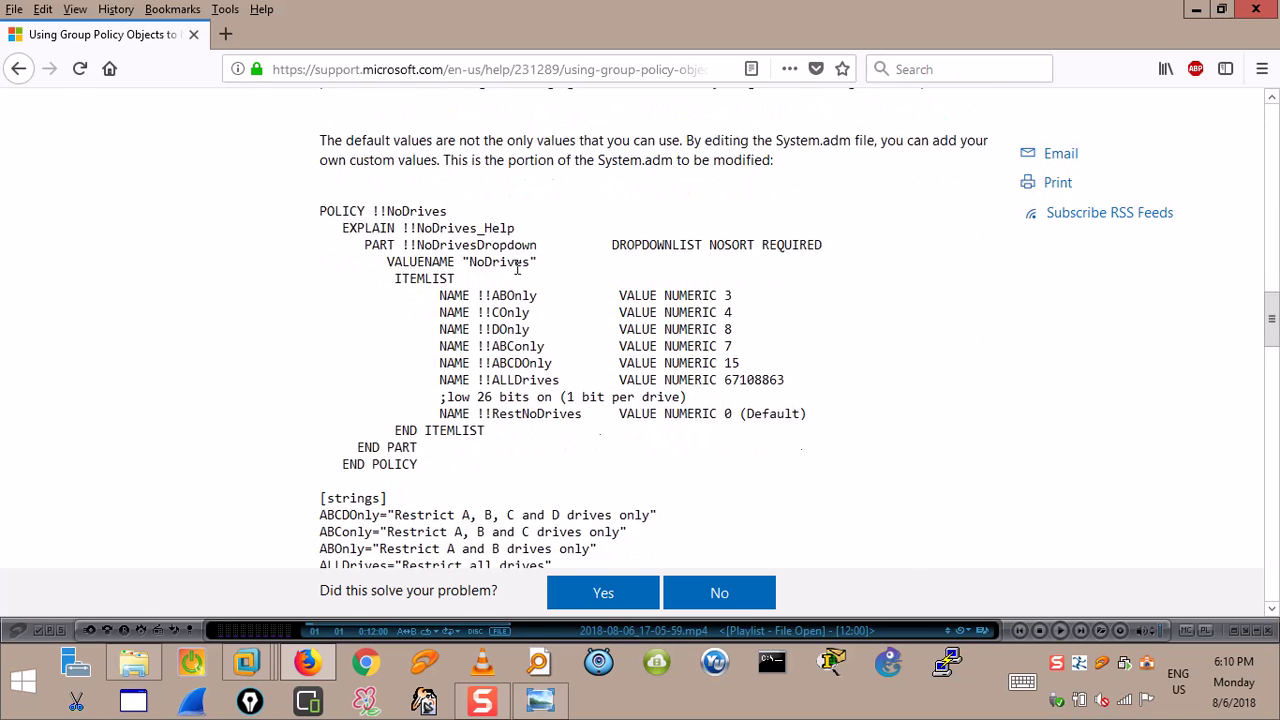
scroll(510, 278, "down", 5)
scroll(511, 280, "down", 18)
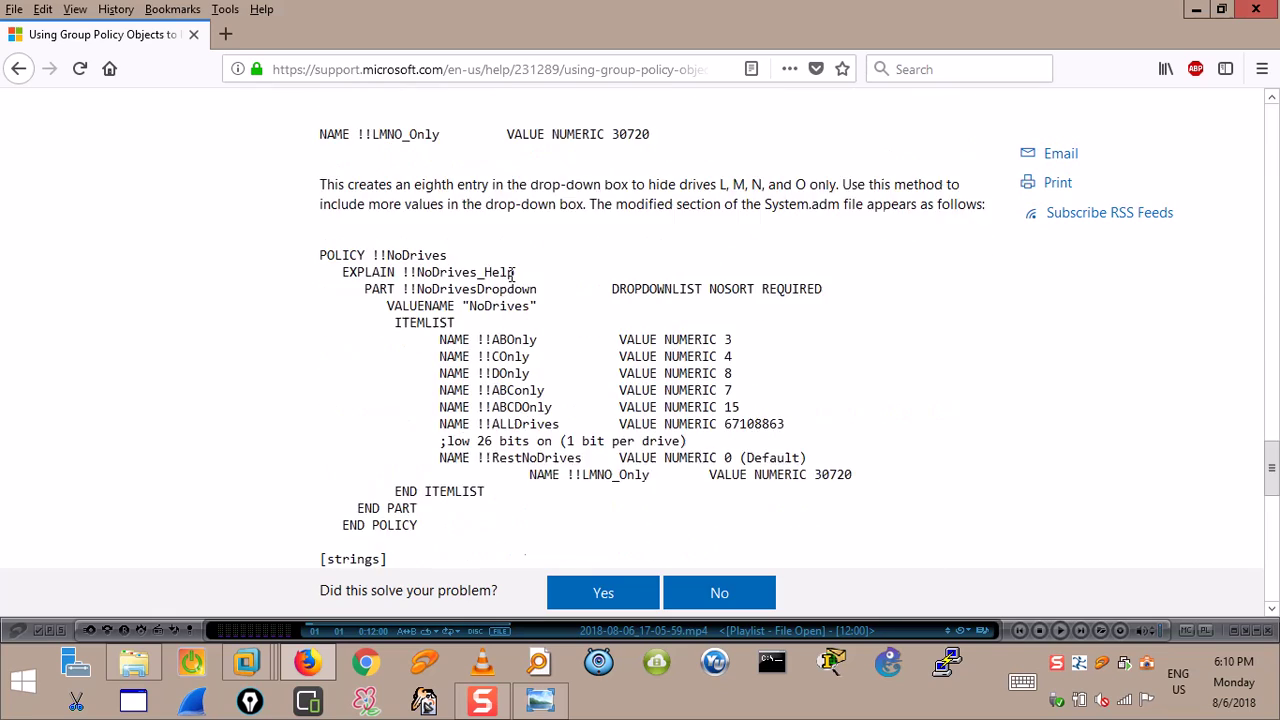
scroll(510, 268, "up", 12)
scroll(510, 265, "up", 12)
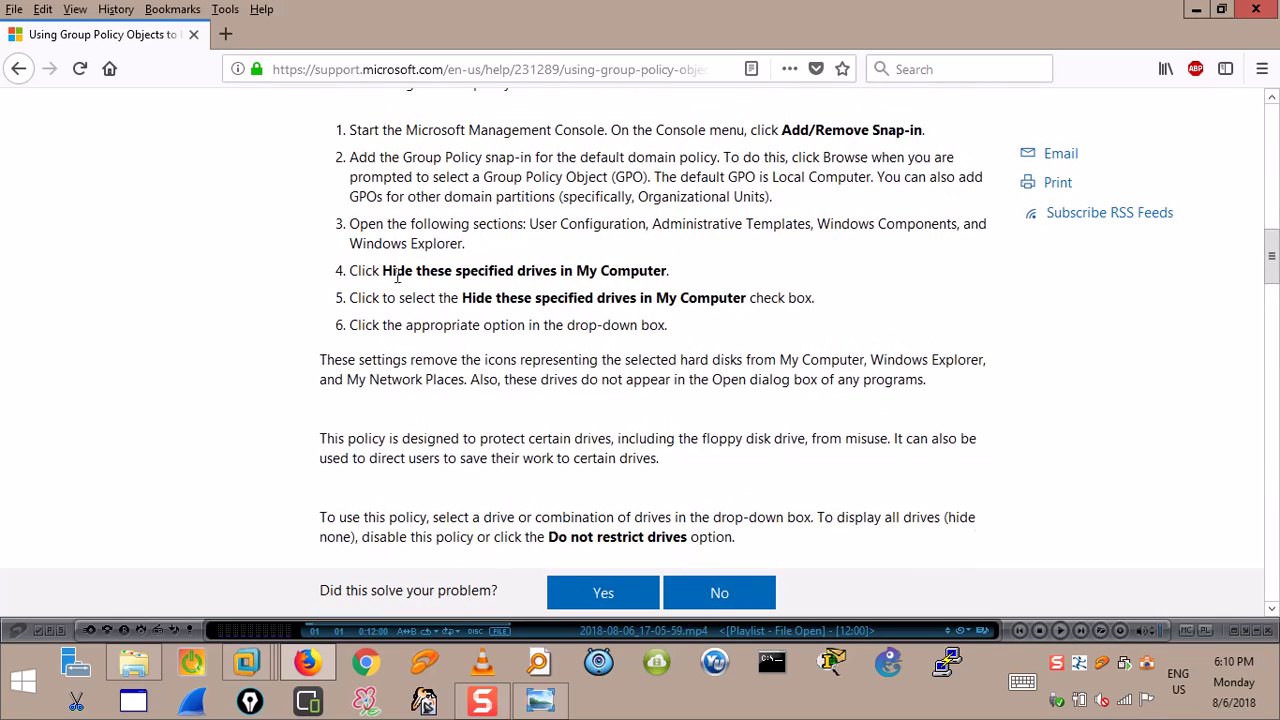
scroll(397, 277, "up", 1)
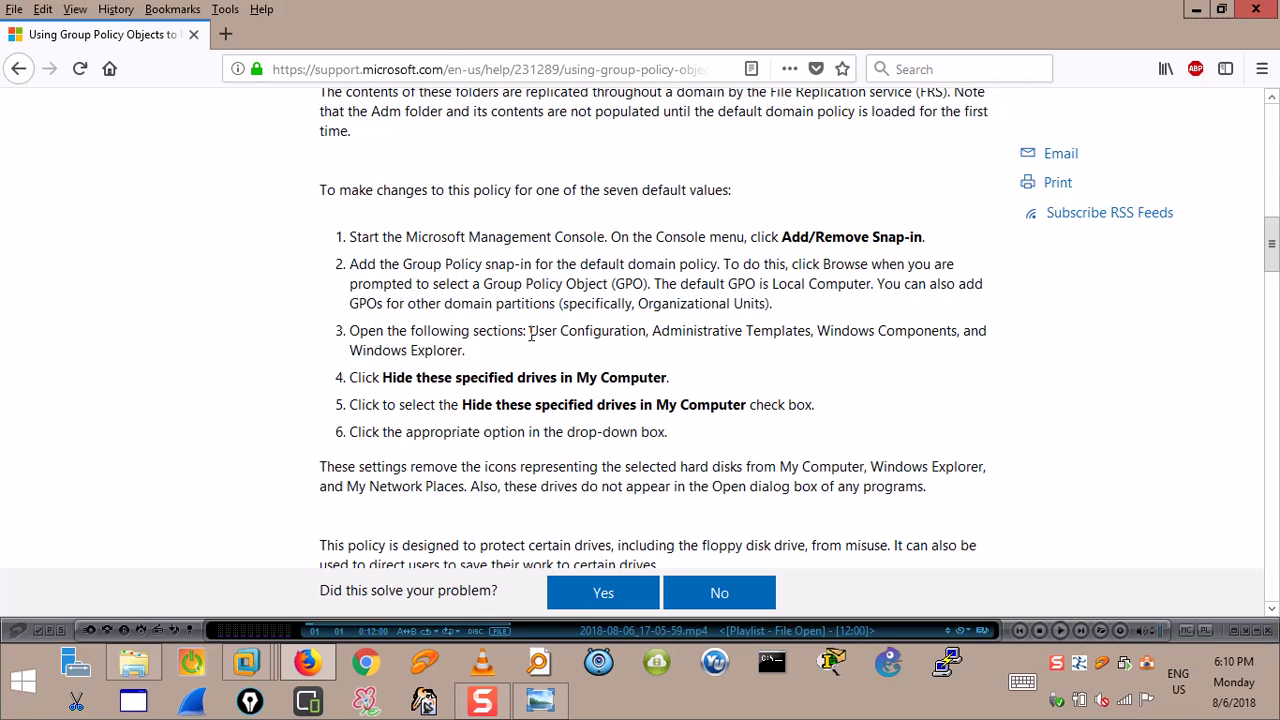
Highlight 'User Configuration' and 'Windows Explorer' in step 3, then start a blank new tab.
left_click_drag(531, 334, 975, 330)
left_click(490, 353)
left_click_drag(490, 353, 703, 381)
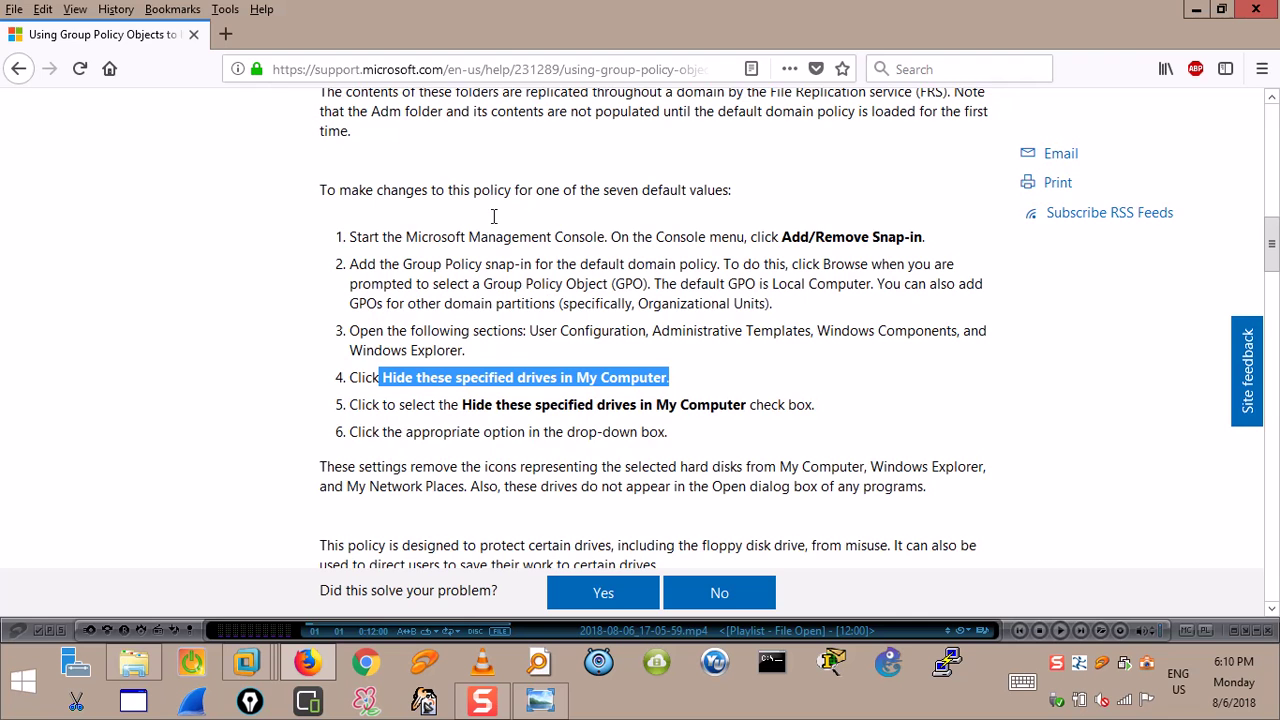
left_click(224, 39)
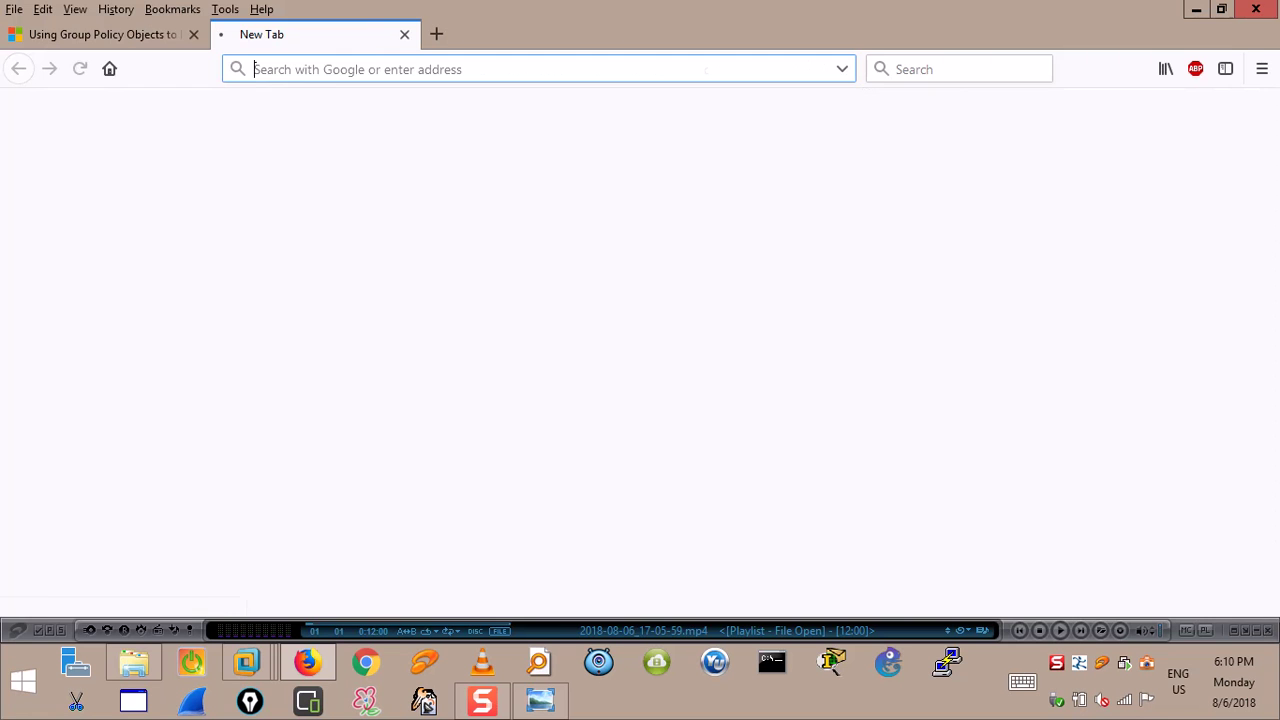
Close Firefox with both its tabs and refresh the host desktop.
left_click(1256, 9)
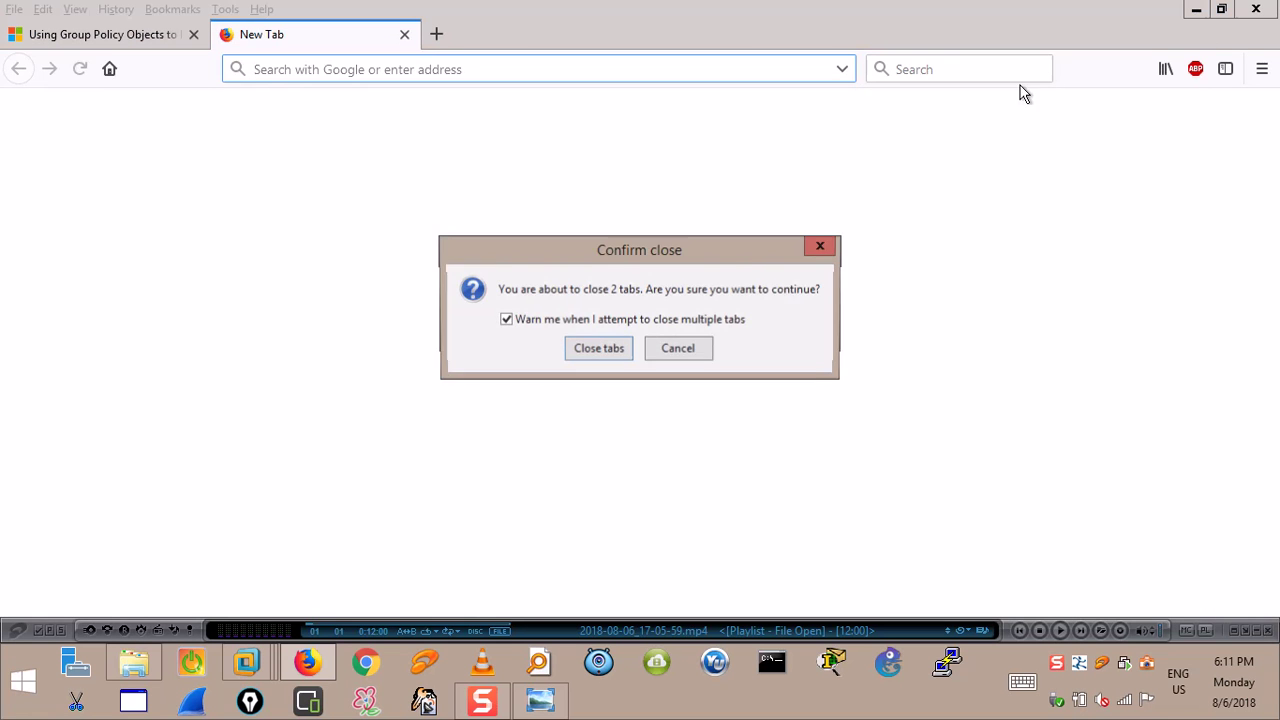
left_click(598, 348)
right_click(366, 244)
left_click(389, 297)
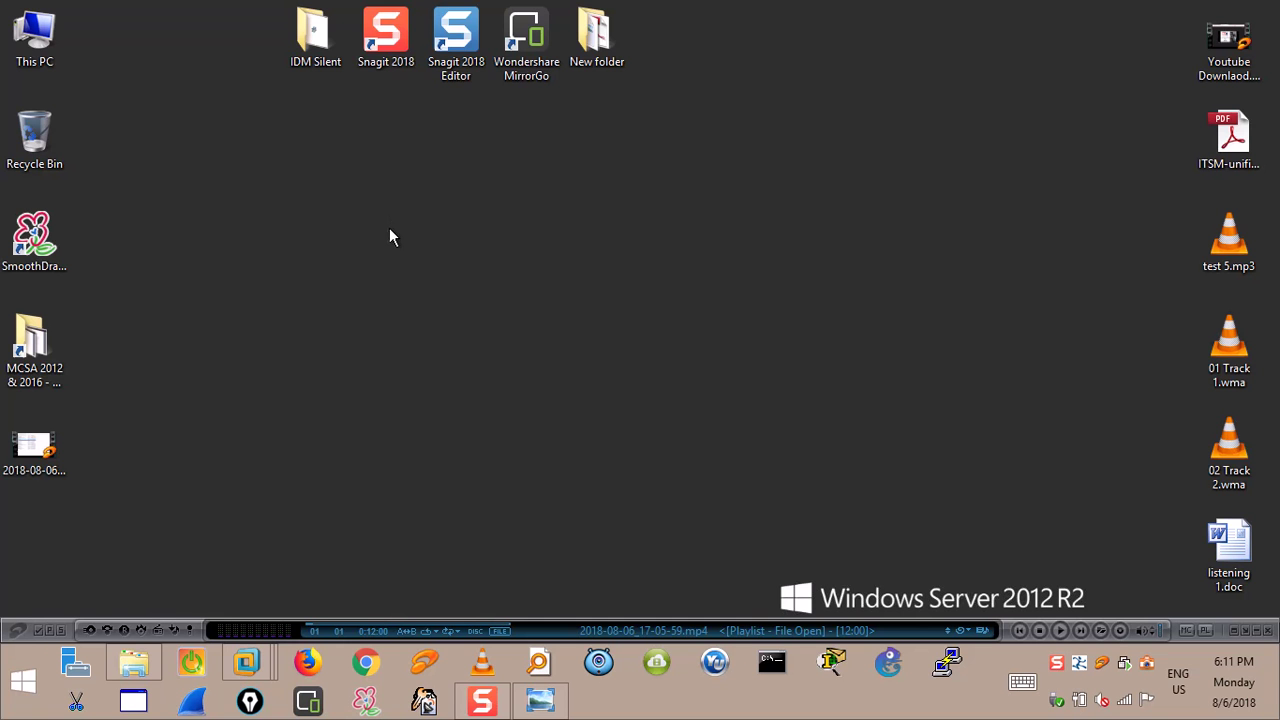
Open the MCSA 2012 & 2016 folder from the host desktop.
left_click(135, 660)
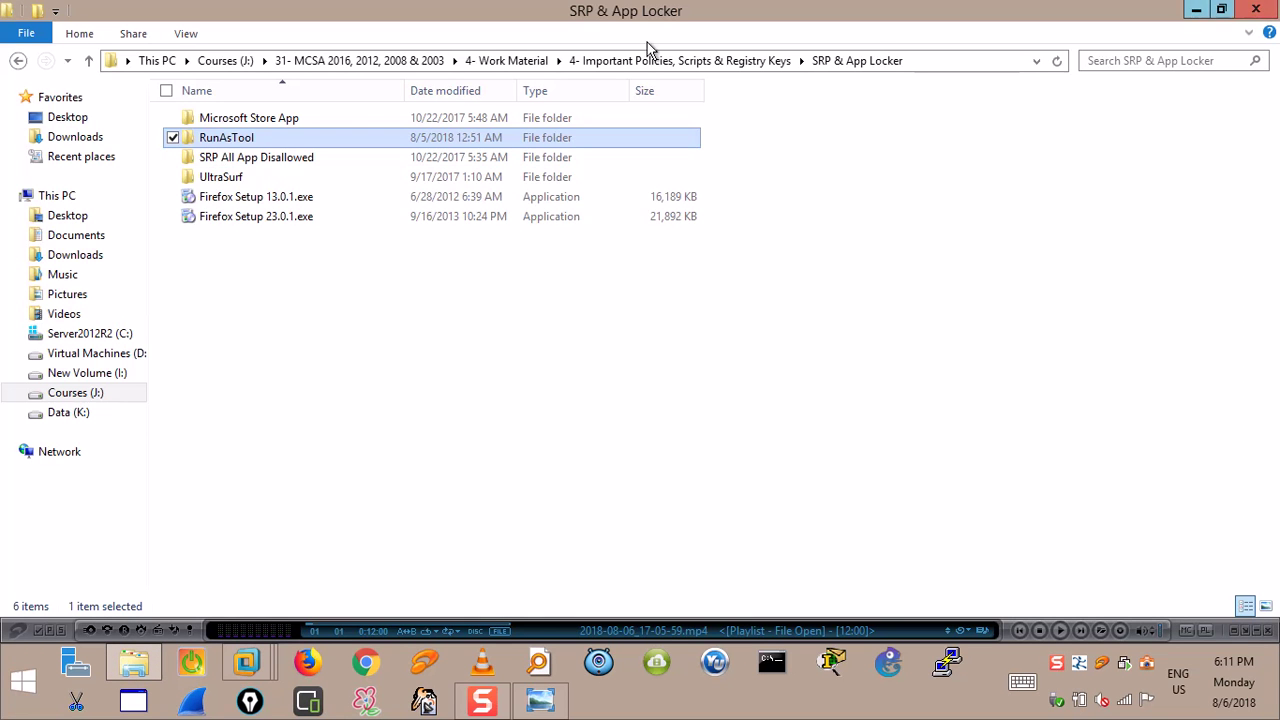
key("super+d")
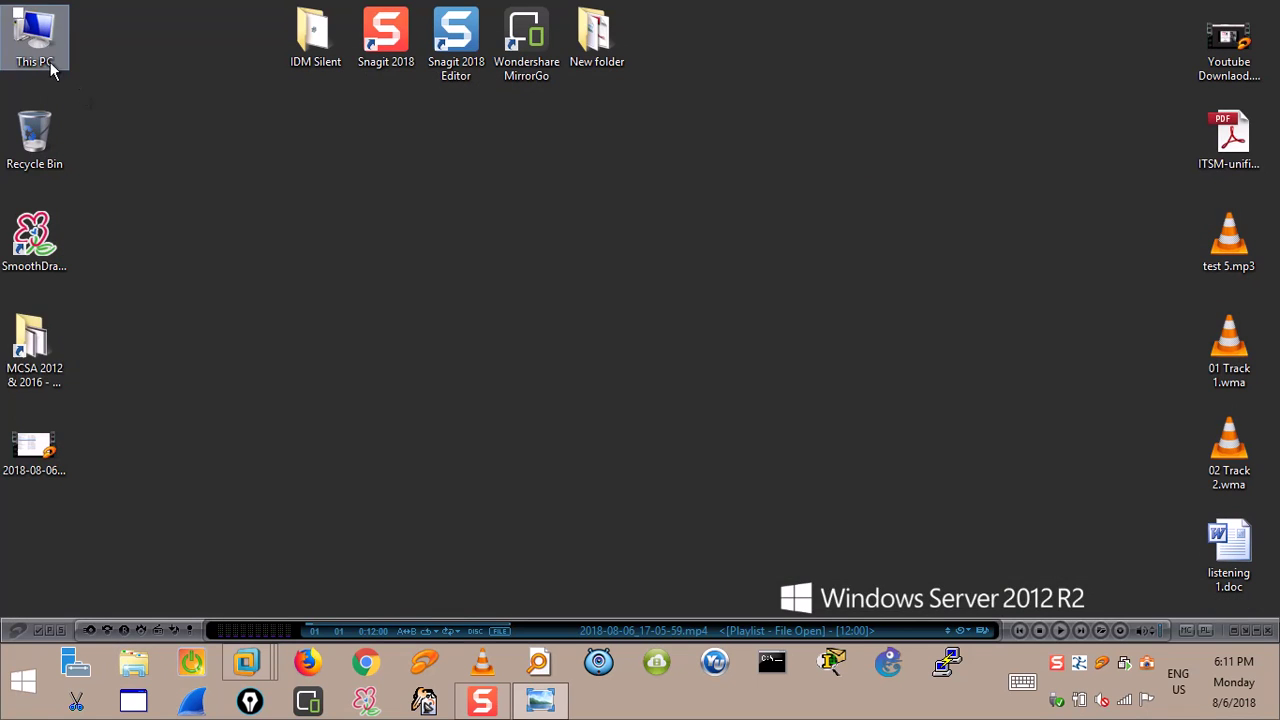
left_click(52, 358)
double_click(52, 358)
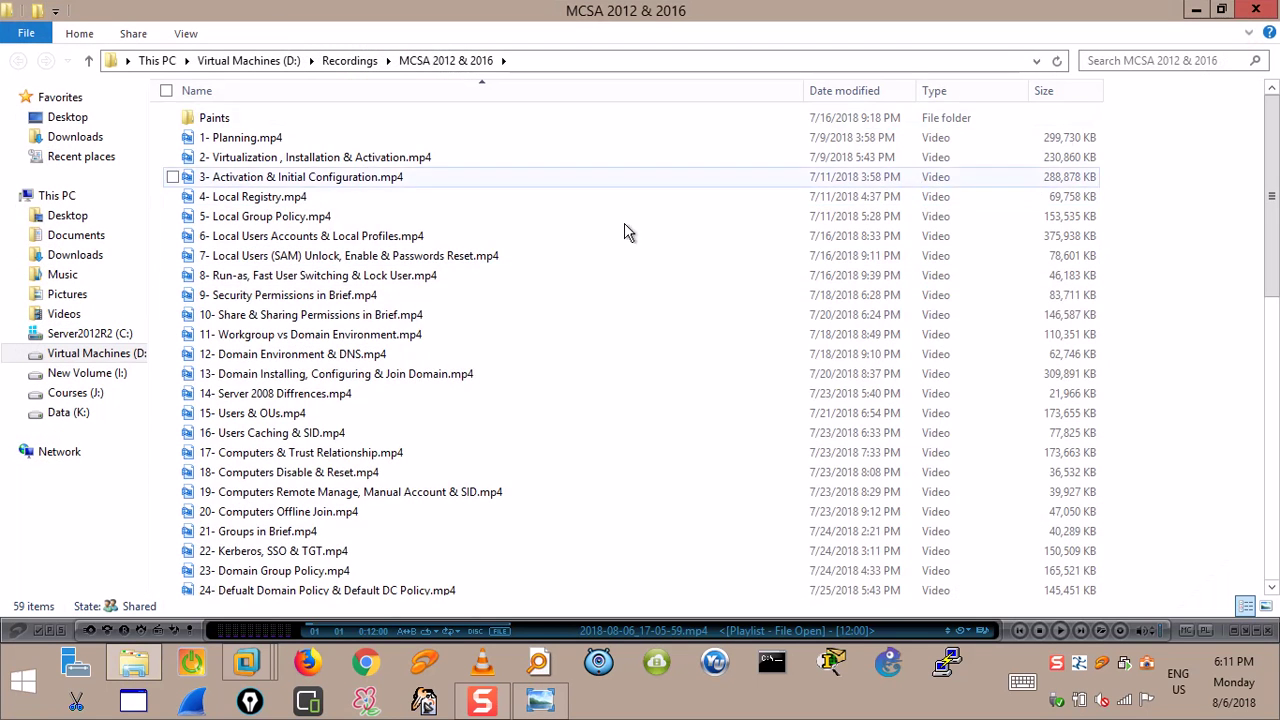
Browse the lesson videos and select 23- Domain Group Policy.mp4.
scroll(250, 437, "down", 10)
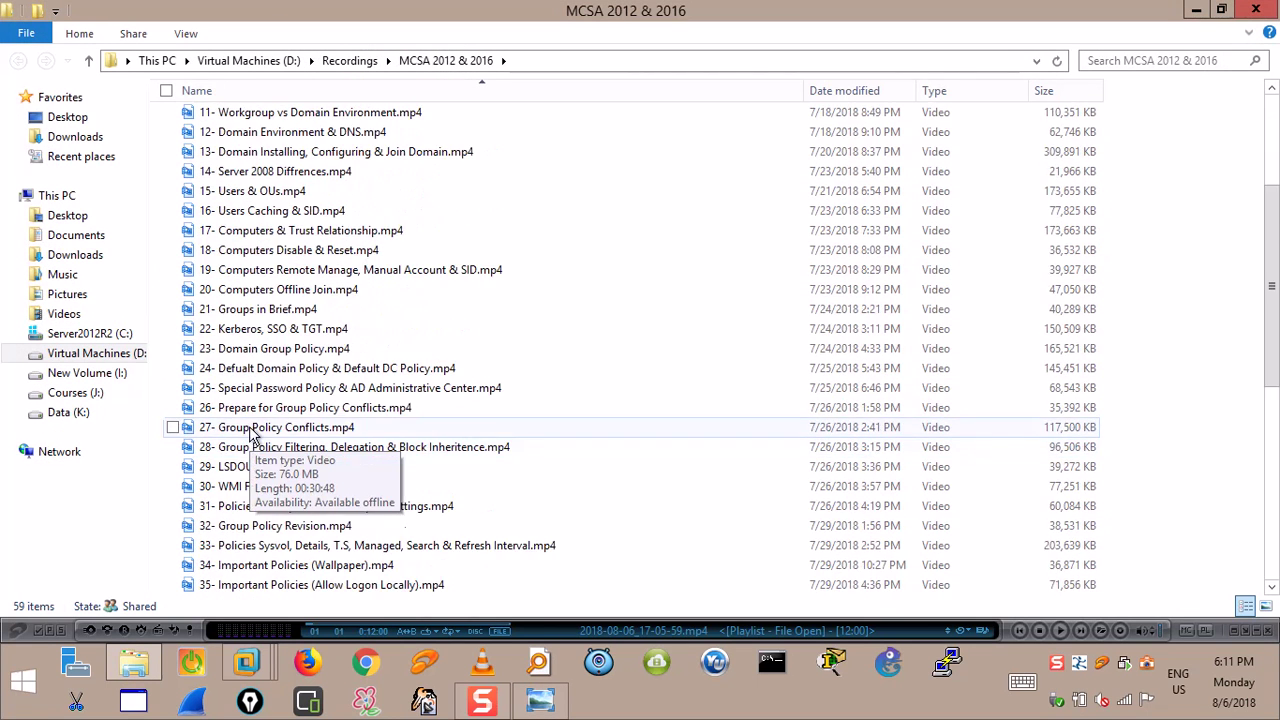
scroll(252, 310, "up", 2)
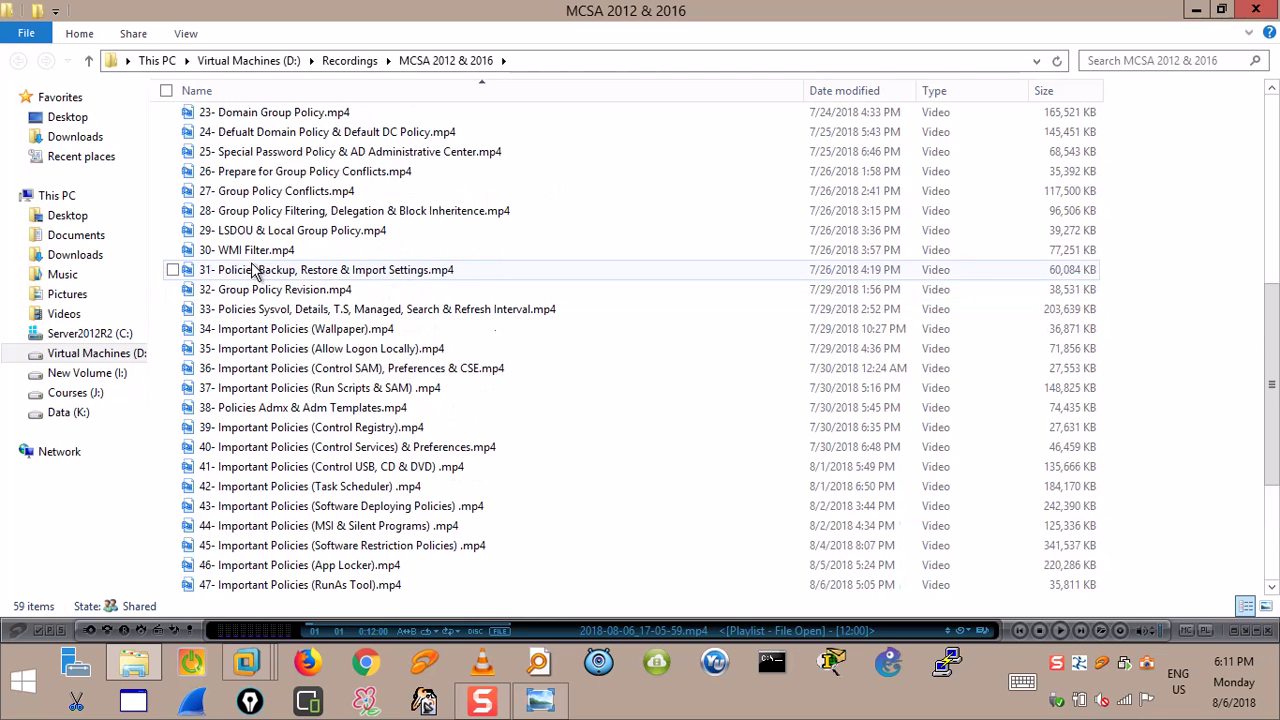
scroll(258, 190, "up", 2)
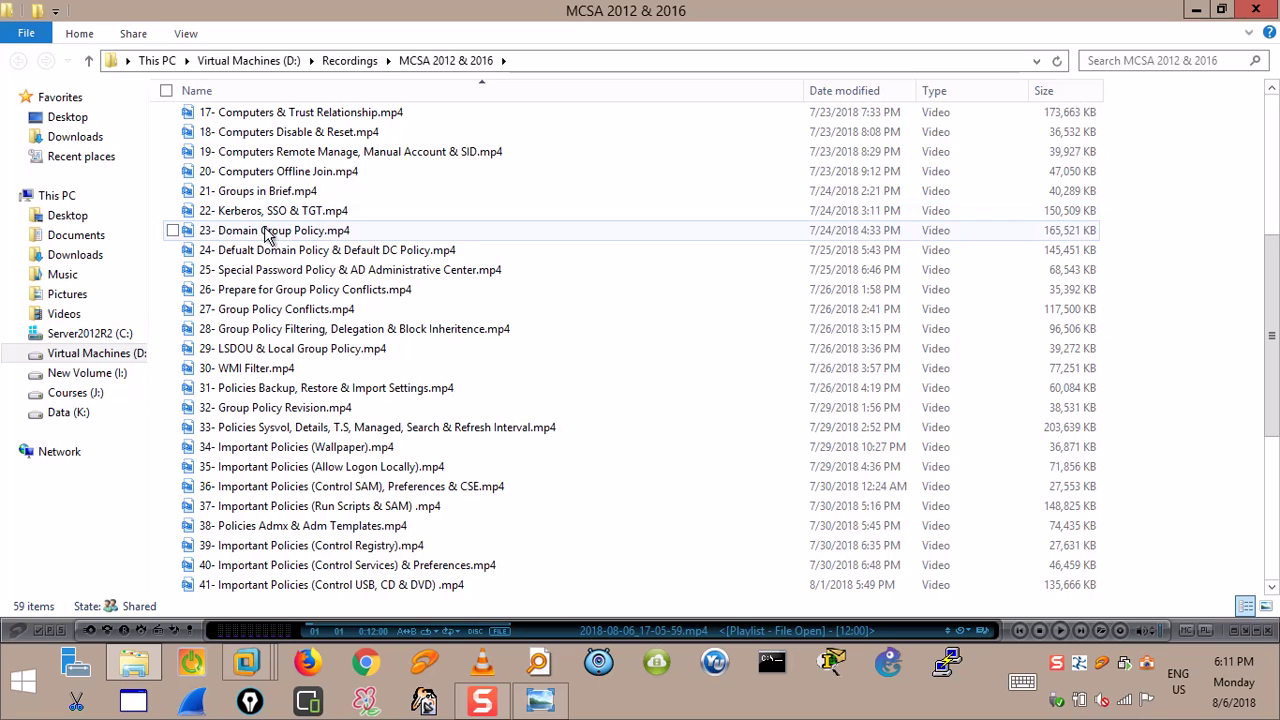
left_click(267, 234)
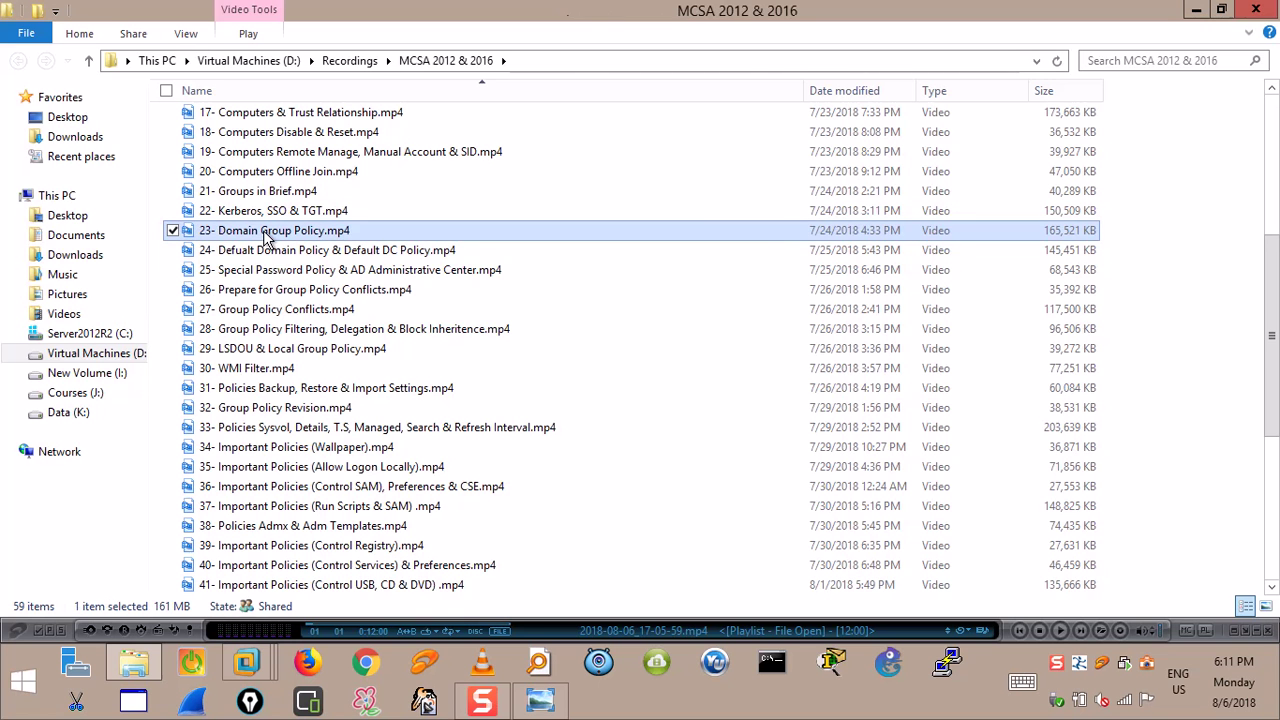
scroll(267, 238, "down", 6)
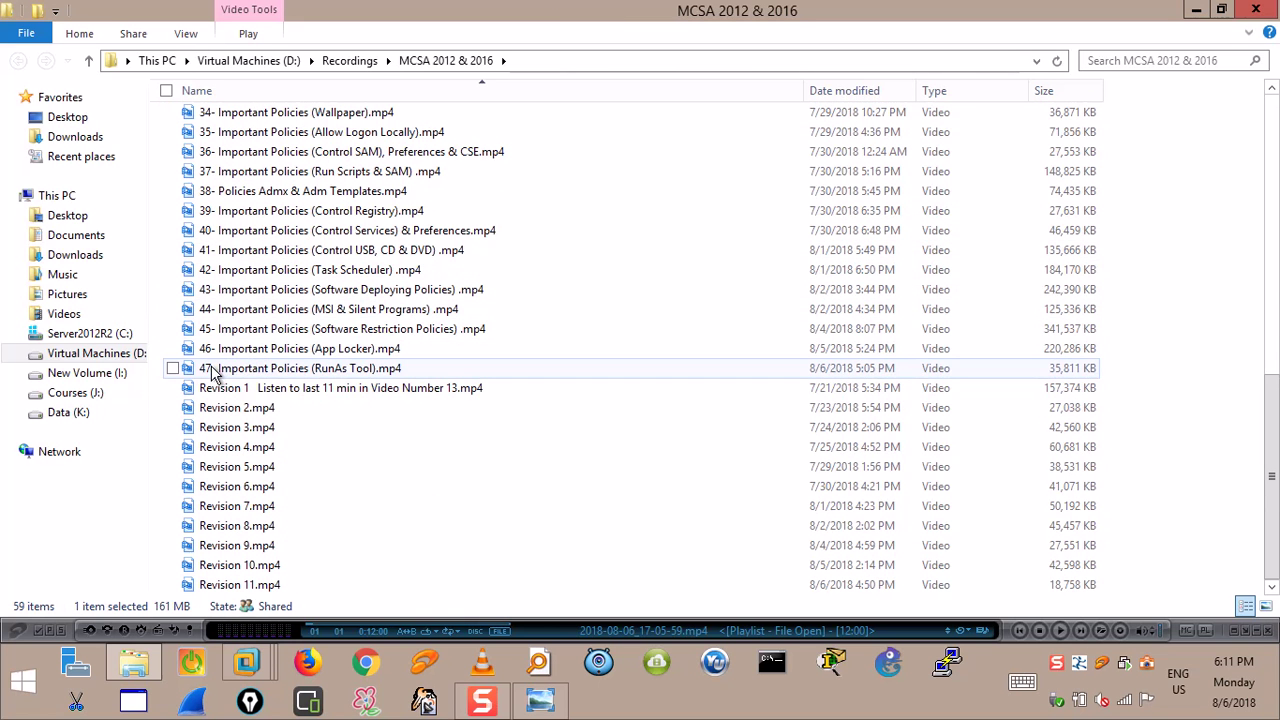